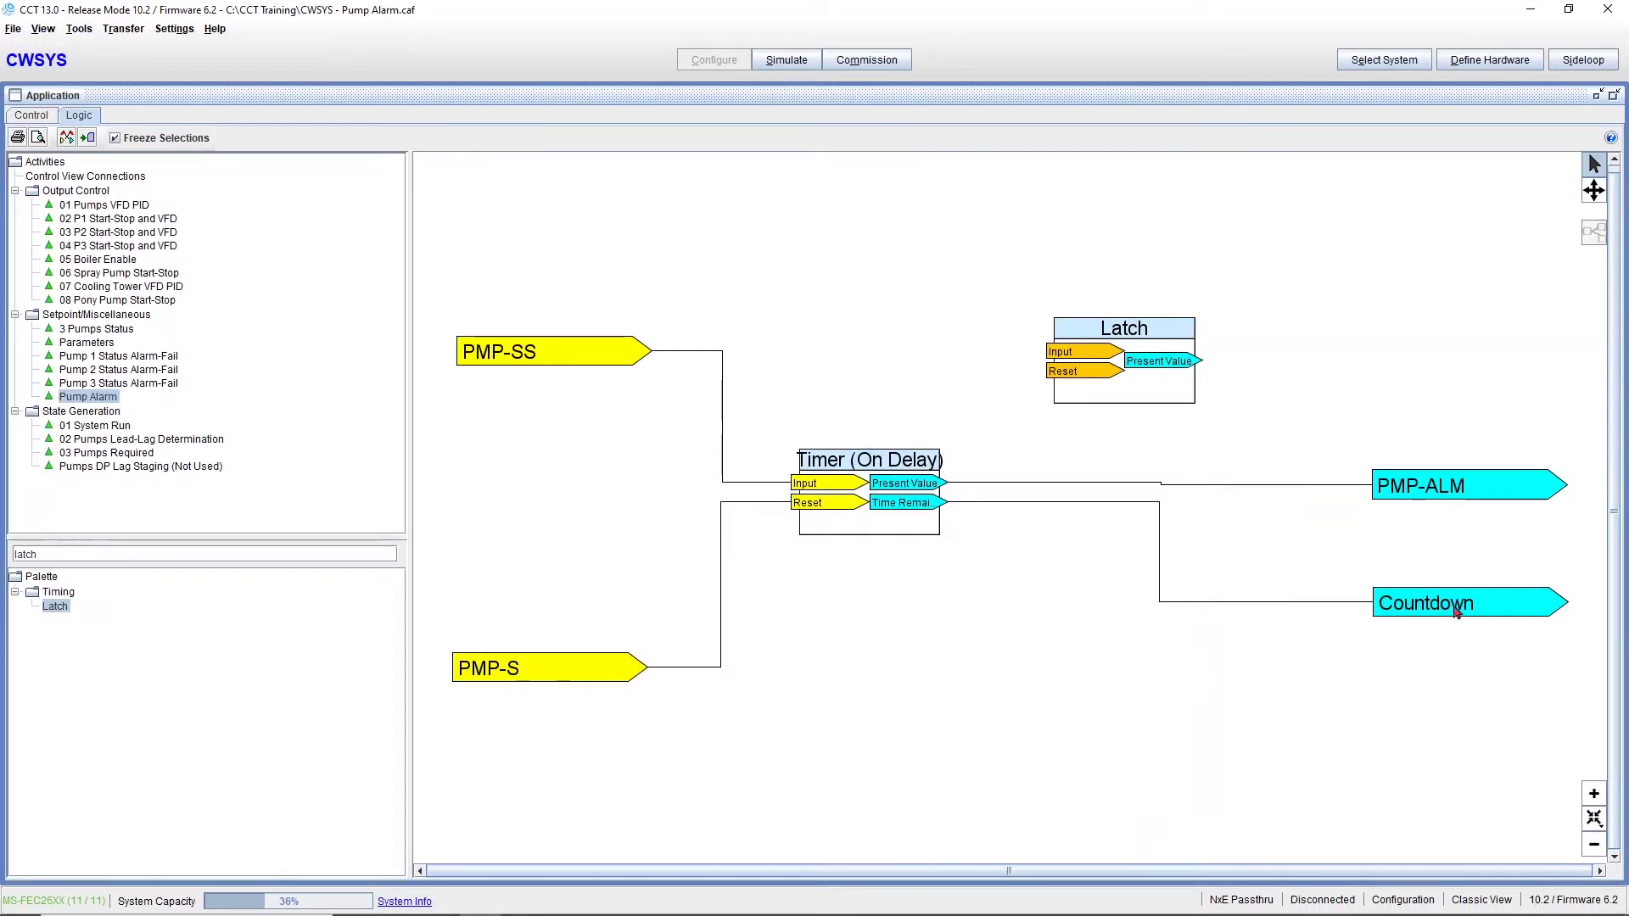
Move the Countdown output below the Timer (On Delay) block and level PMP-ALM with the timer's Present Value port
{"action": "left_click_drag", "start_coordinate": [1459, 606], "coordinate": [863, 638]}
{"action": "left_click_drag", "start_coordinate": [1477, 495], "coordinate": [1475, 492]}
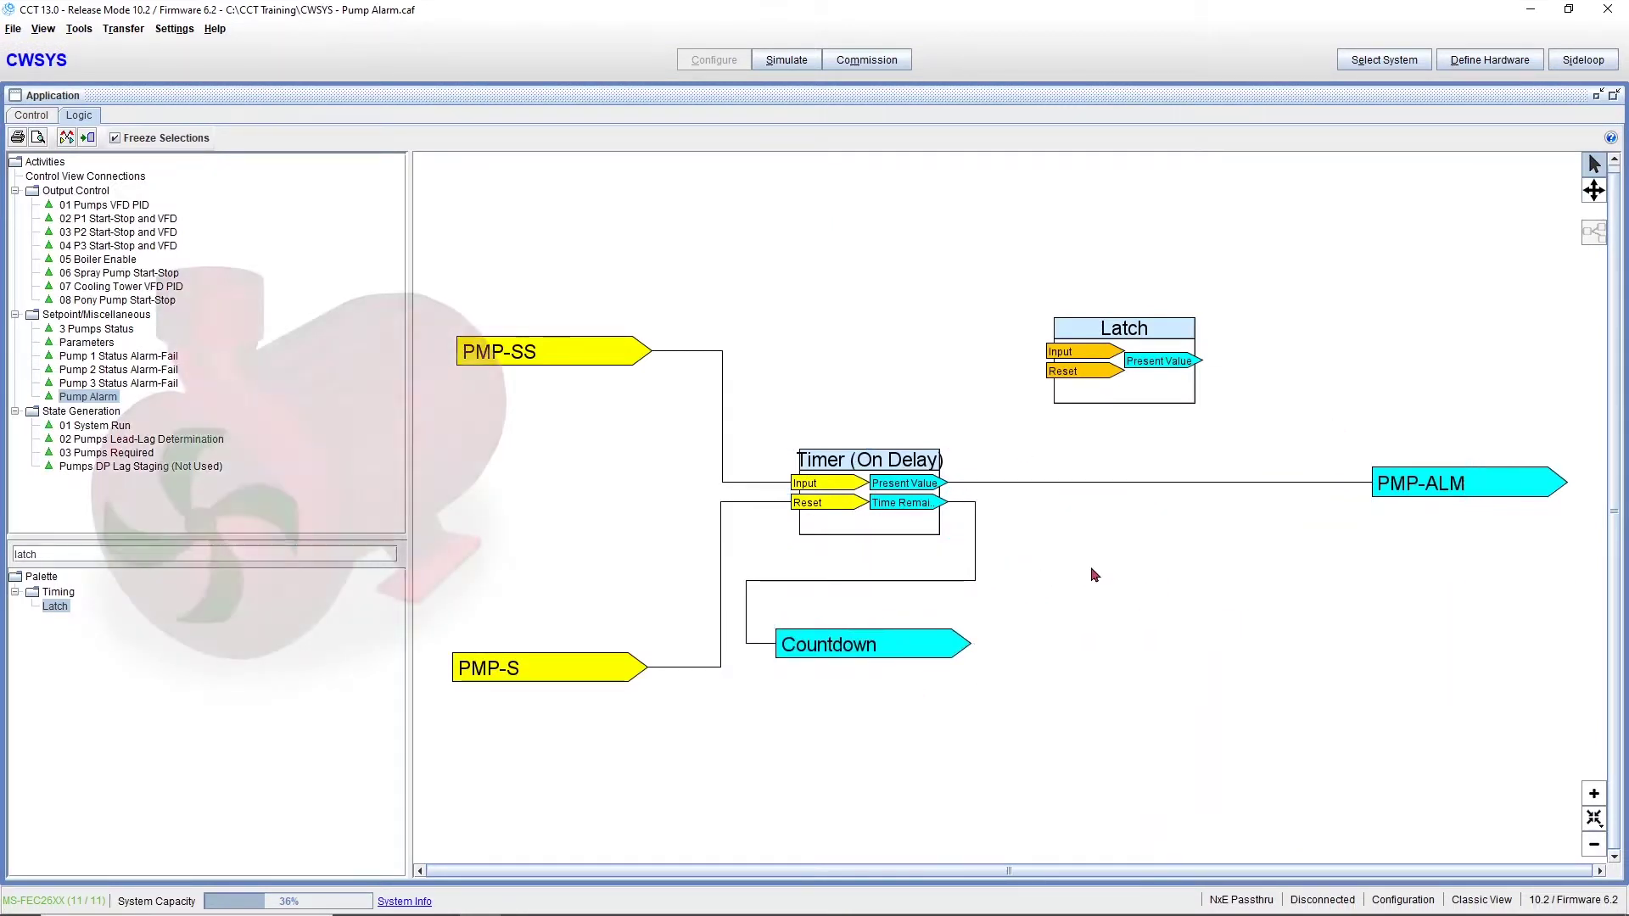
{"action": "left_click", "coordinate": [1093, 572]}
Delete the connection between the timer and PMP-ALM, and place the Latch block in the gap between them
{"action": "left_click", "coordinate": [1142, 482]}
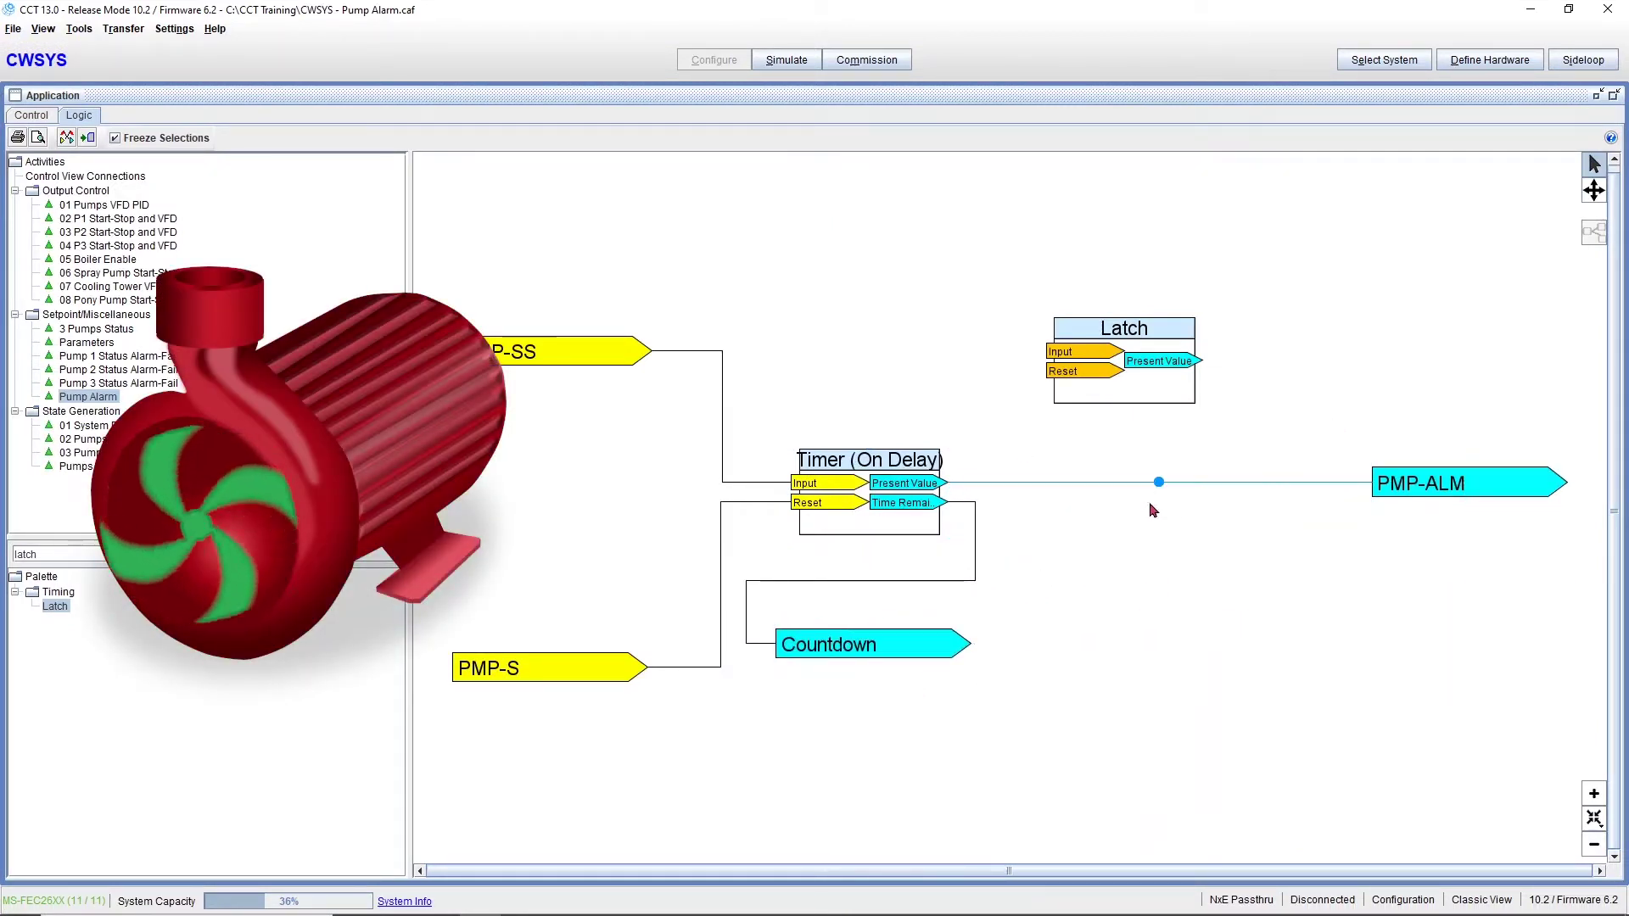
{"action": "key", "text": "Delete"}
{"action": "key", "text": "Return"}
{"action": "left_click_drag", "start_coordinate": [1128, 346], "coordinate": [1184, 479]}
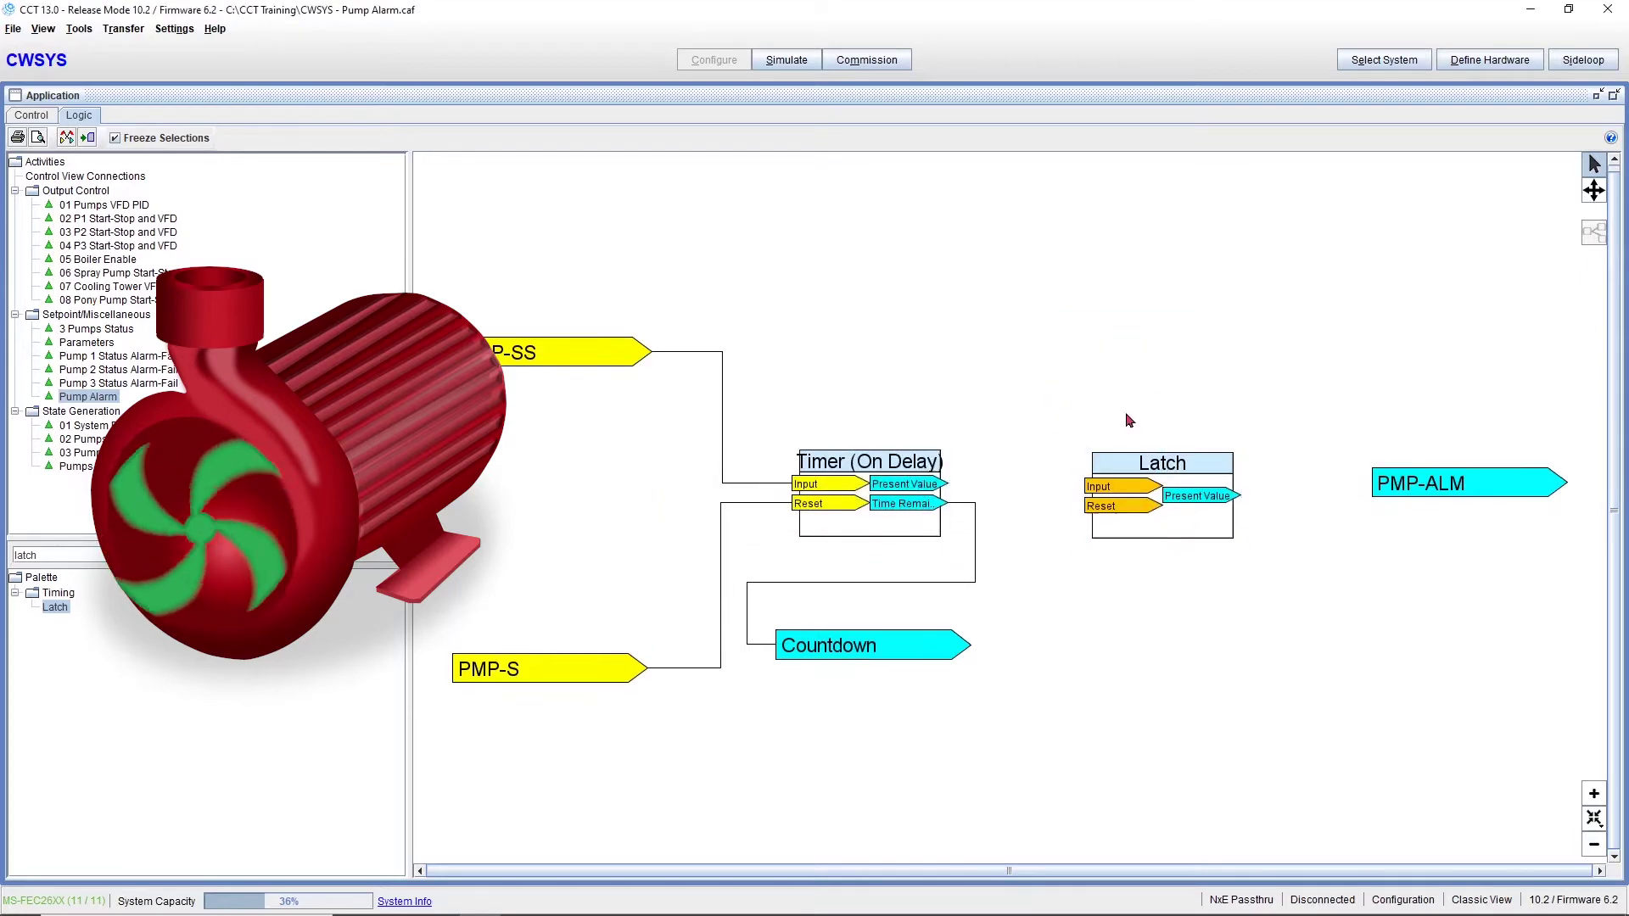
Connect the timer's Present Value to the Latch Input, and the Latch's Present Value to PMP-ALM
{"action": "left_click_drag", "start_coordinate": [943, 484], "coordinate": [1104, 486]}
{"action": "left_click_drag", "start_coordinate": [1256, 495], "coordinate": [1373, 484]}
{"action": "left_click", "coordinate": [1180, 466]}
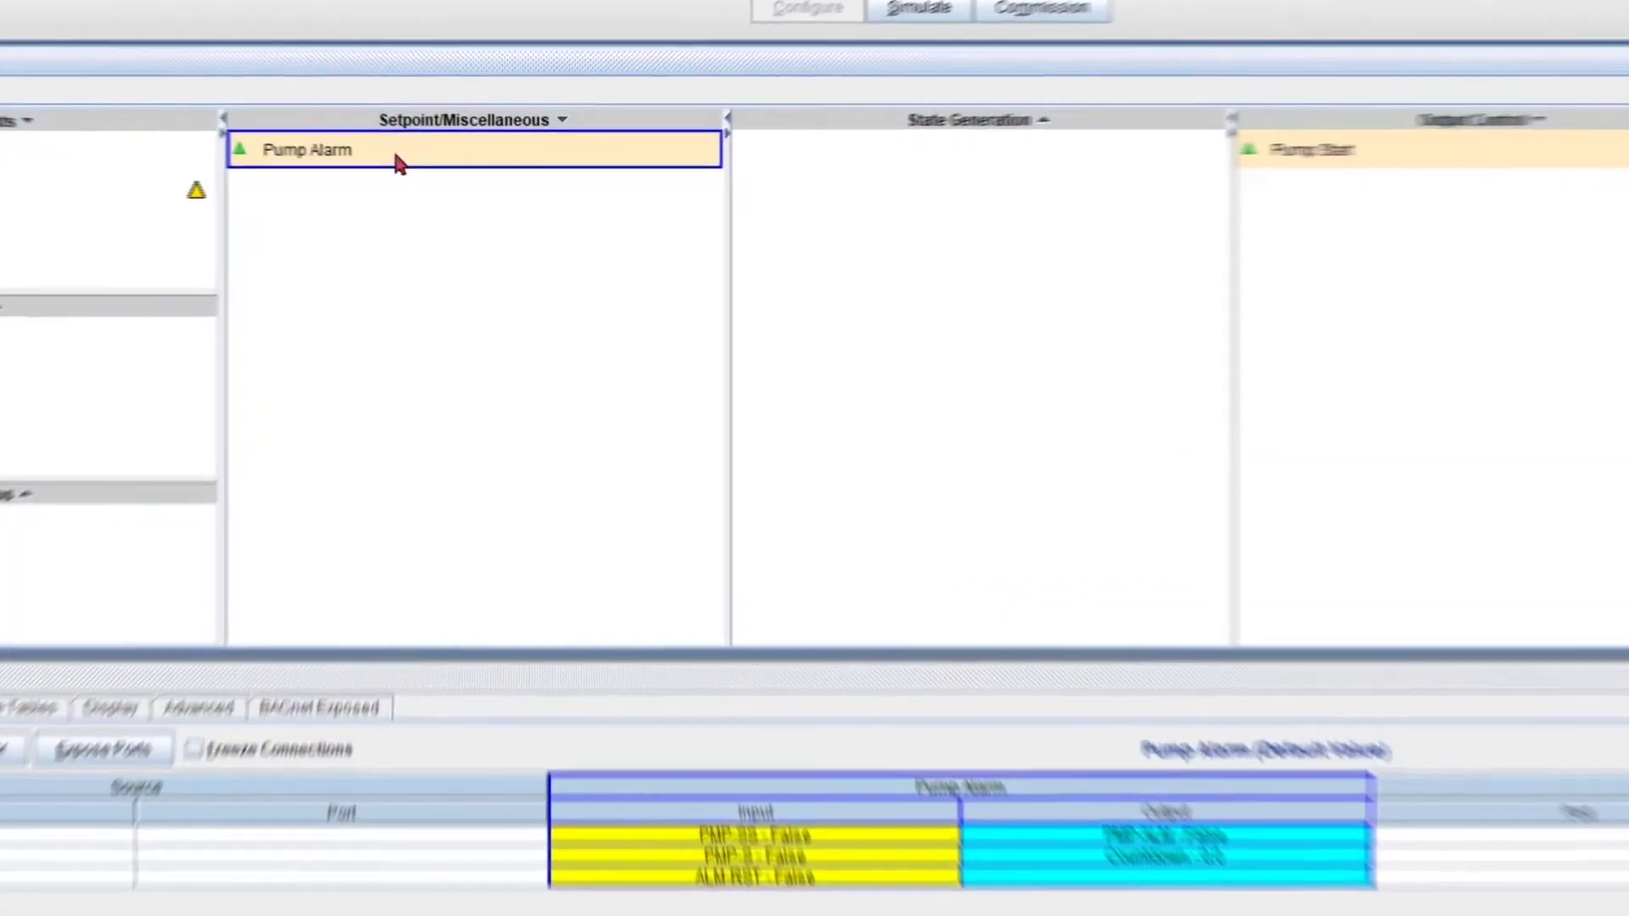
View the logic of the Pump Alarm activity in the Pump Alarm Lockout application, and return to the control overview
{"action": "right_click", "coordinate": [448, 167]}
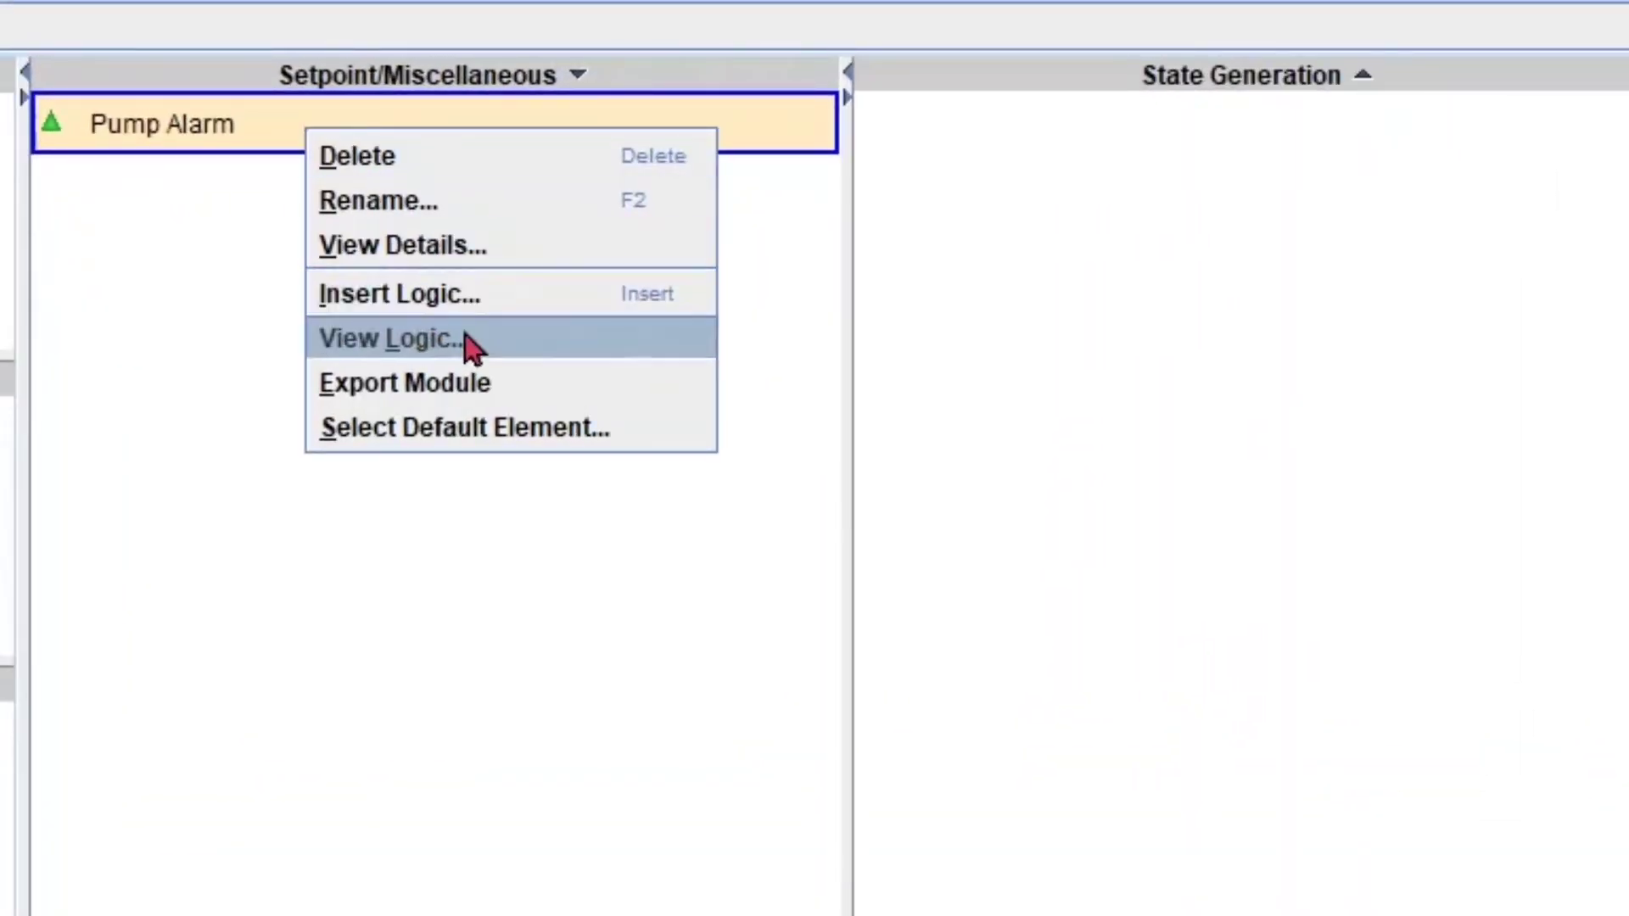
{"action": "left_click", "coordinate": [471, 343]}
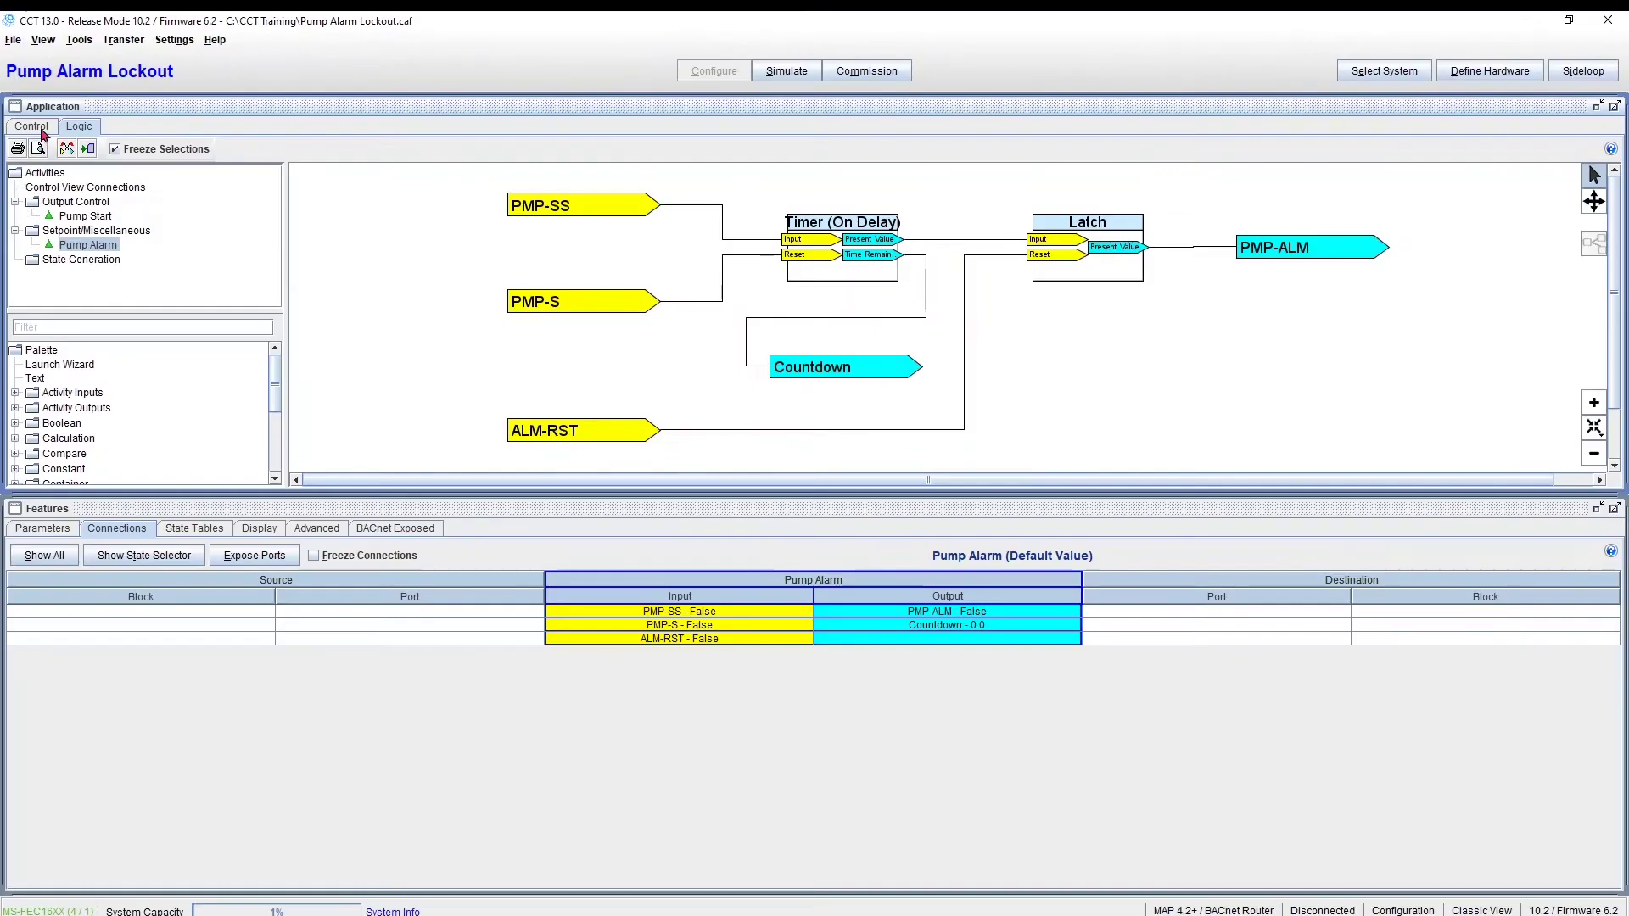
{"action": "left_click", "coordinate": [41, 129]}
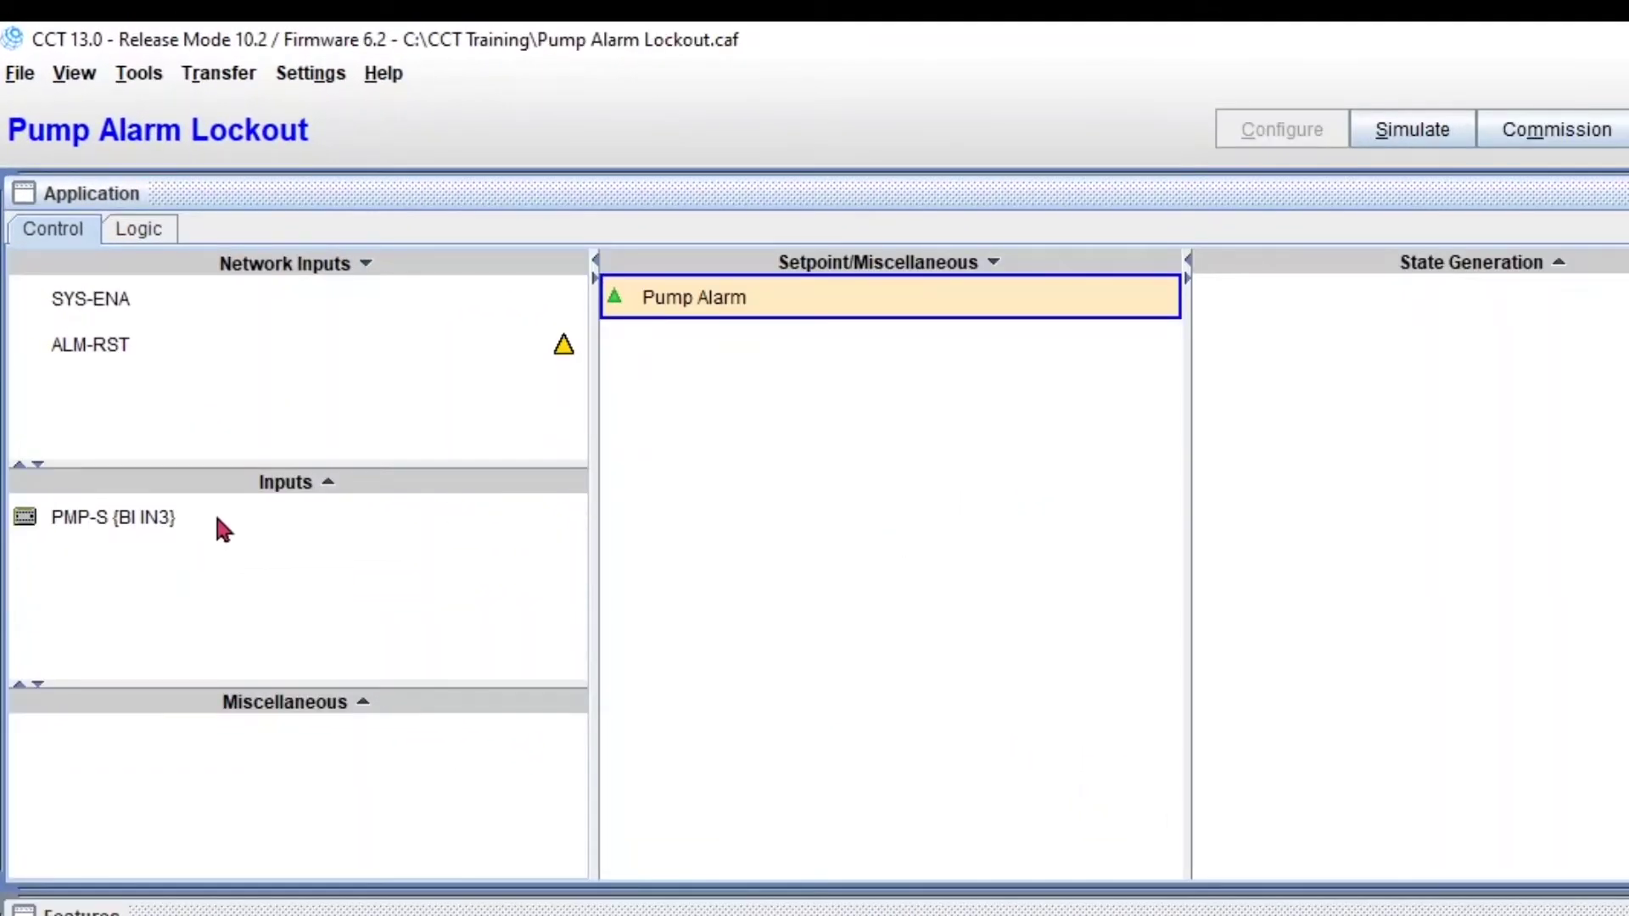
Check the PMP-S input and PMP-SS output, and view the logic of the Pump Start activity
{"action": "left_click", "coordinate": [217, 521]}
{"action": "left_click", "coordinate": [1628, 532]}
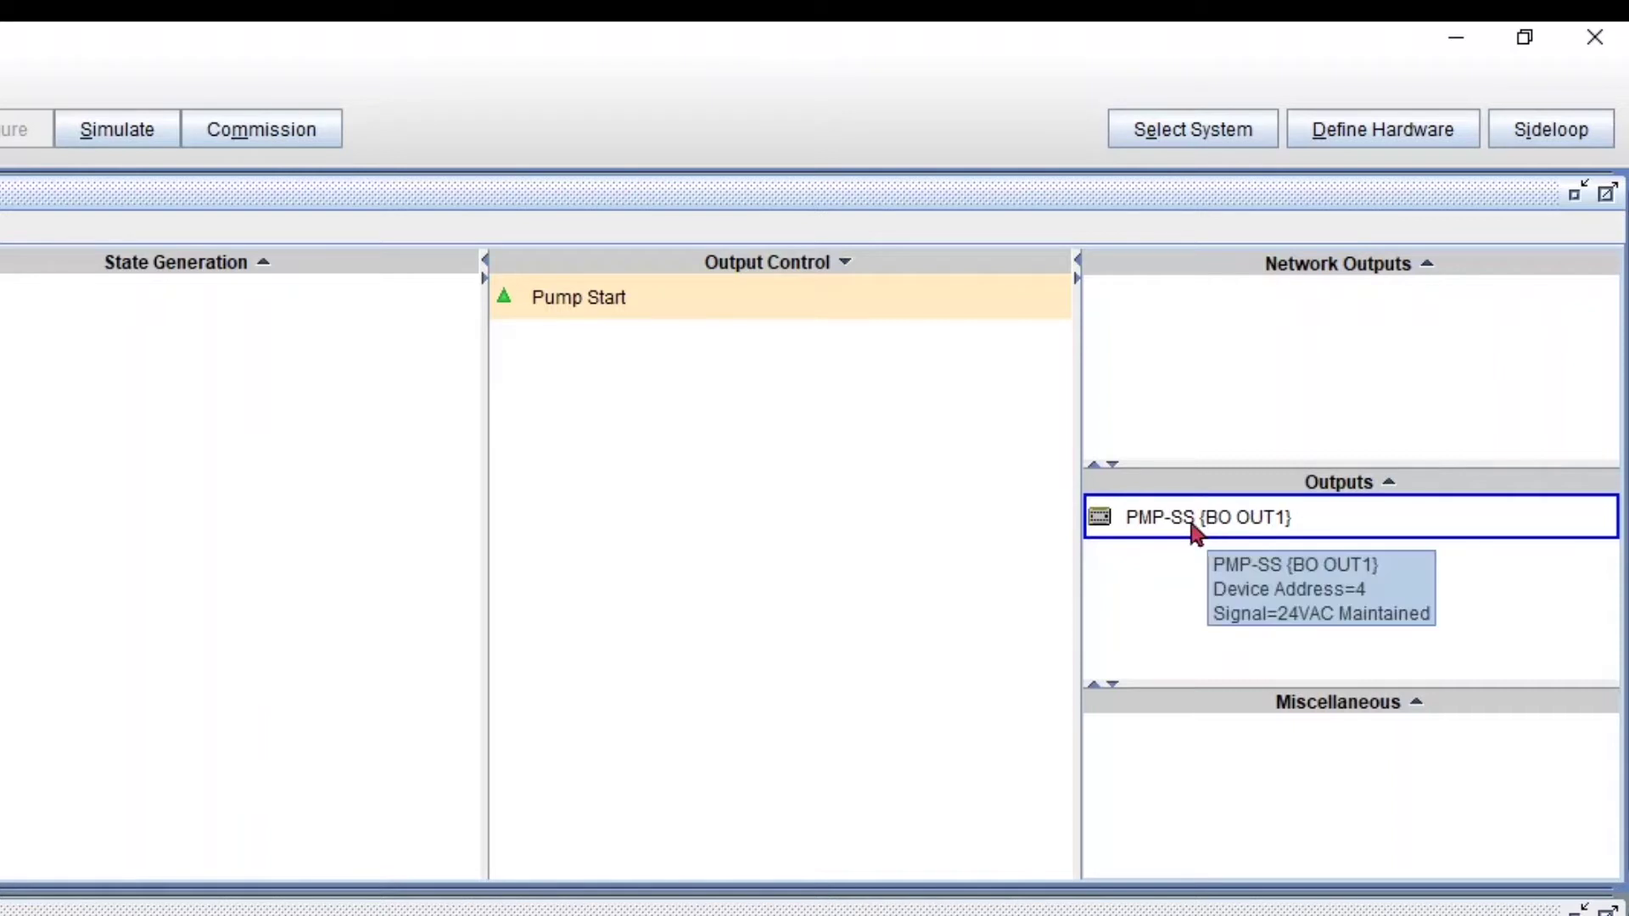
{"action": "left_click", "coordinate": [668, 311]}
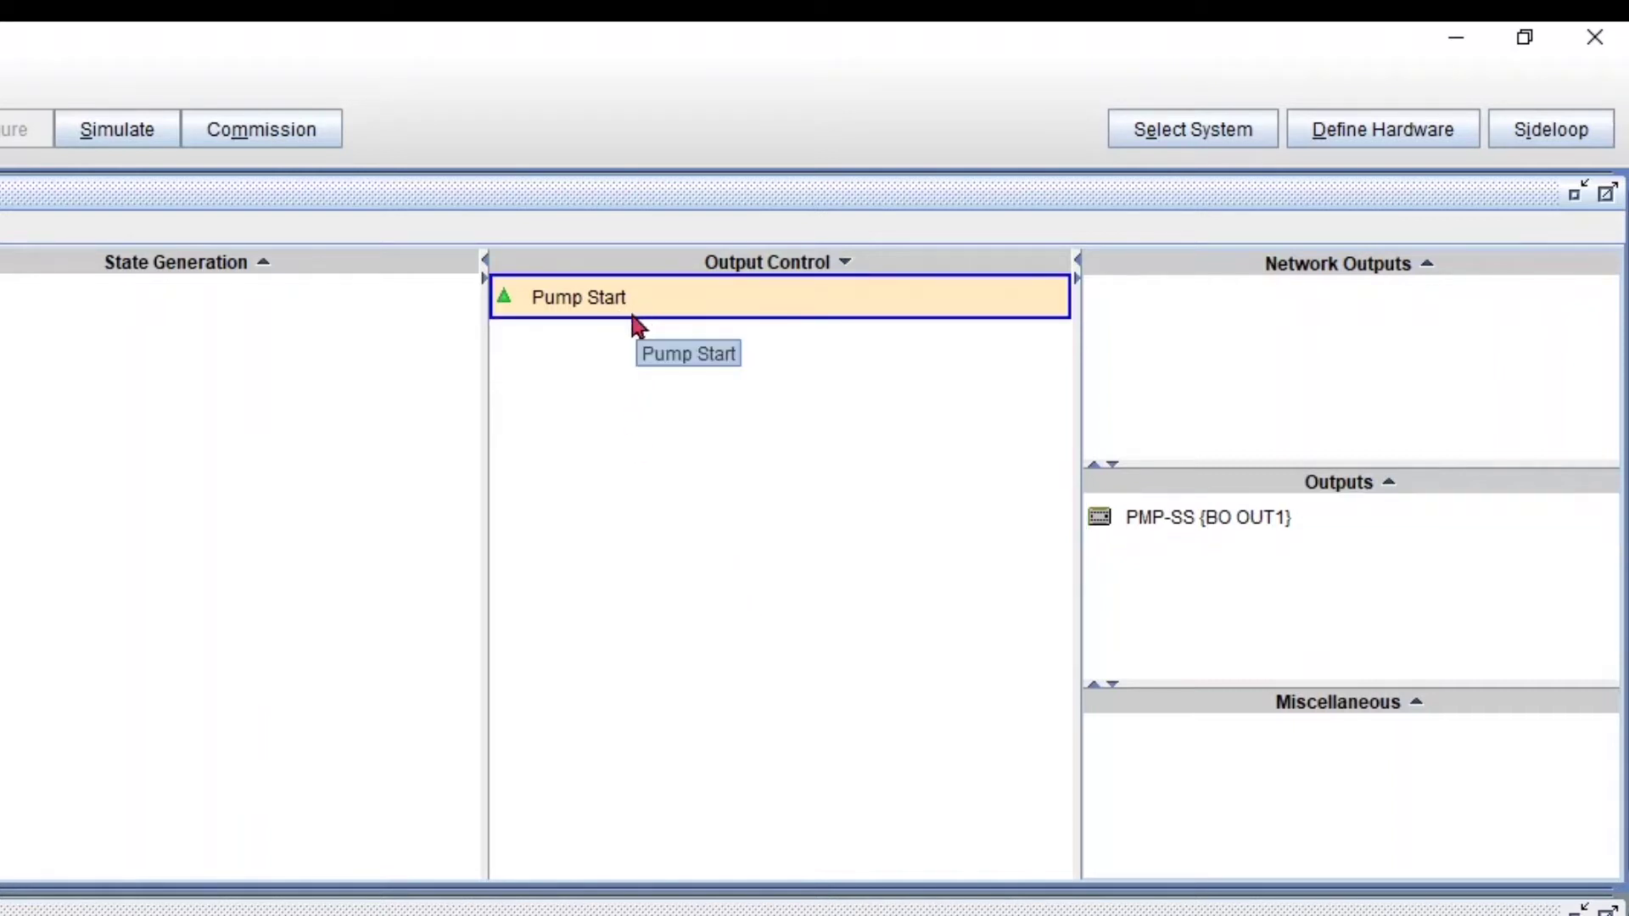
{"action": "right_click", "coordinate": [639, 310]}
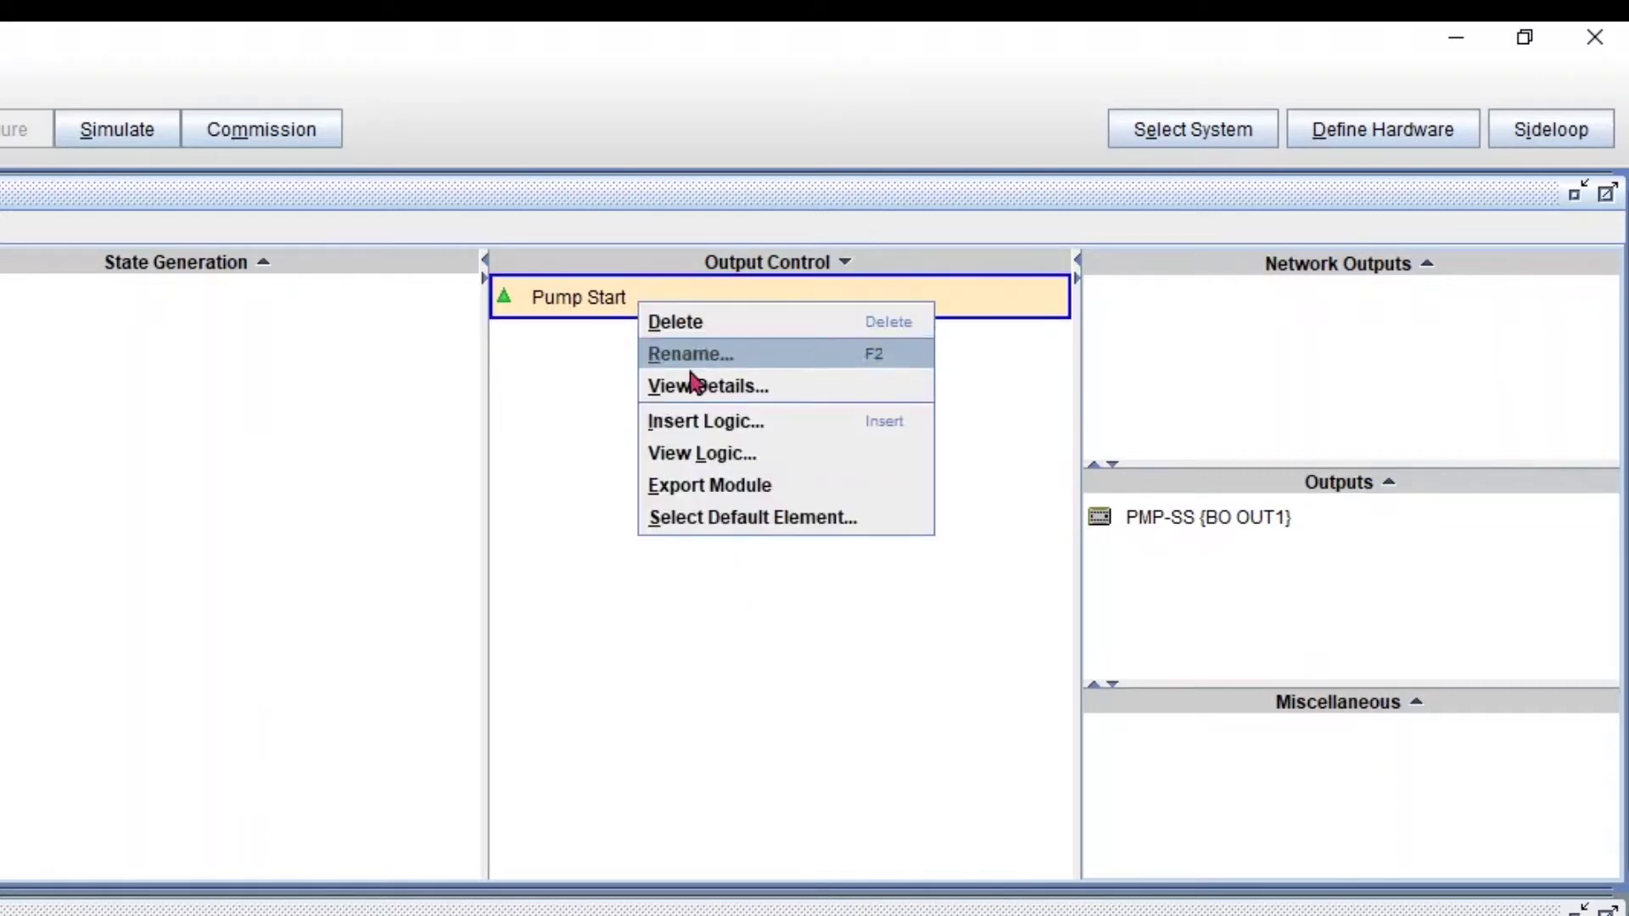
{"action": "left_click", "coordinate": [744, 455]}
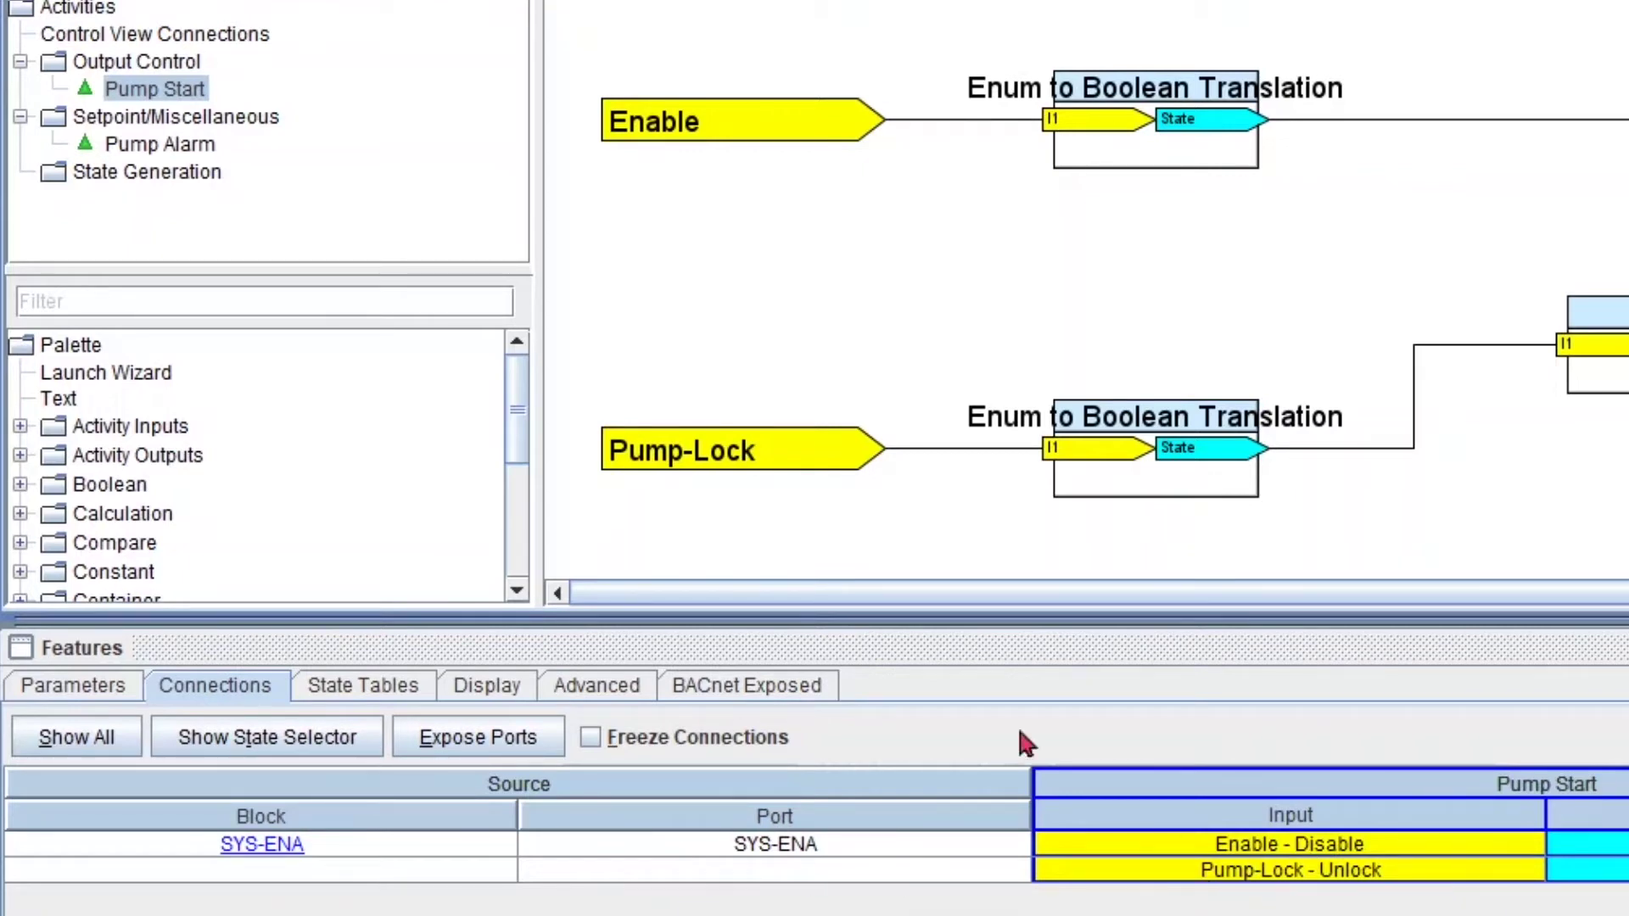
Return to the control overview and try to make a connection for Pump Start's Pump-Lock input
{"action": "left_click", "coordinate": [30, 127]}
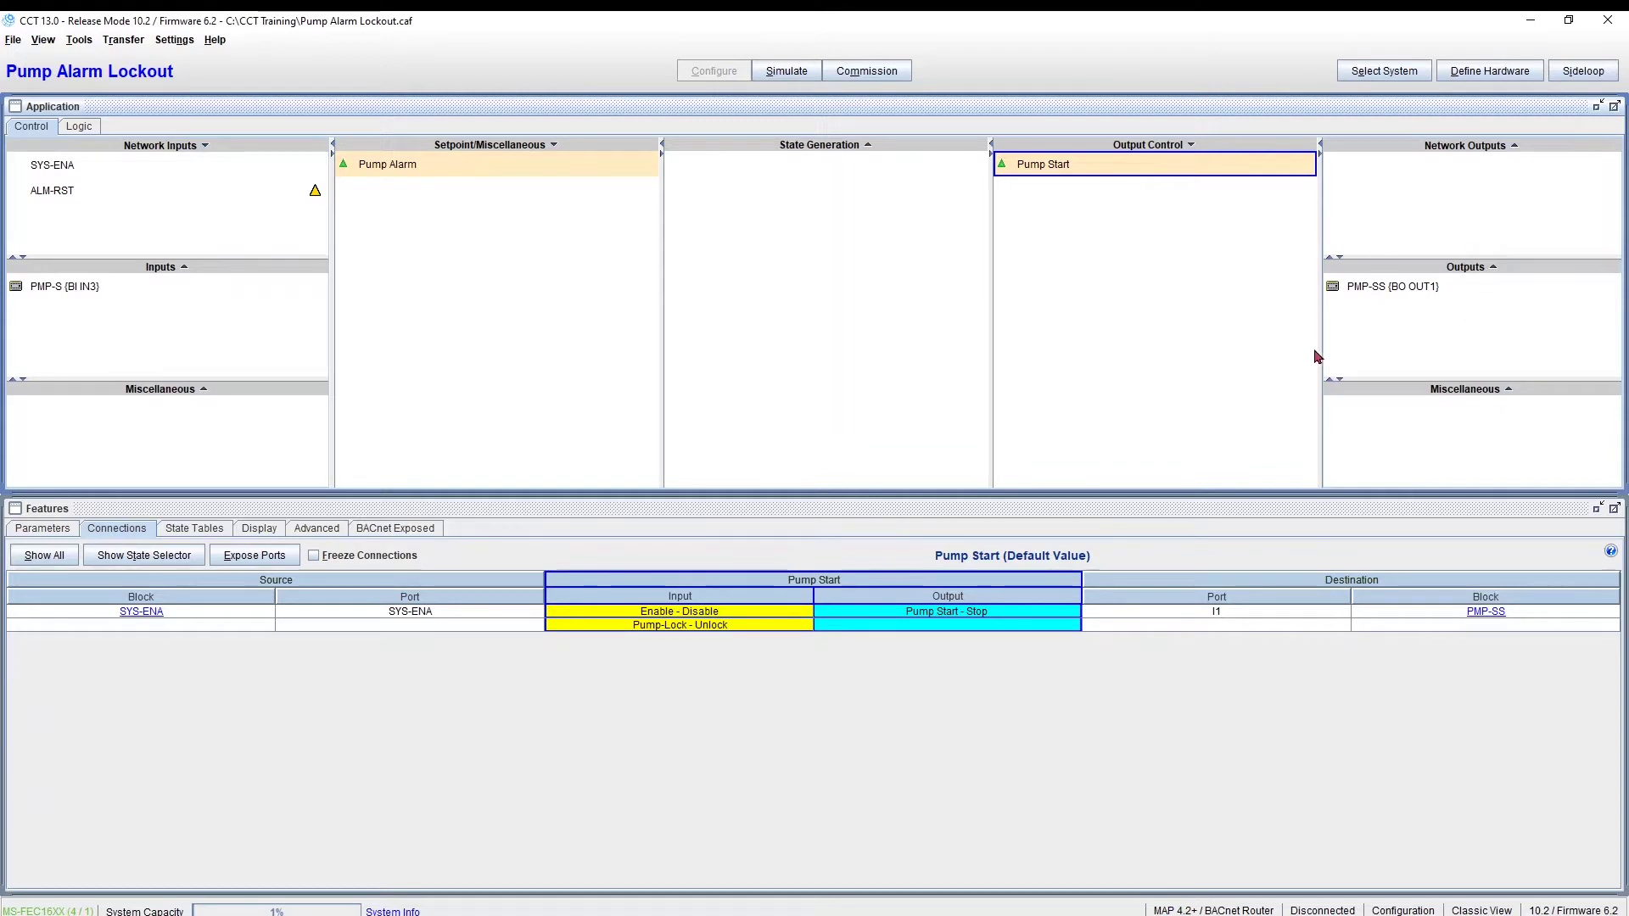
{"action": "right_click", "coordinate": [690, 628]}
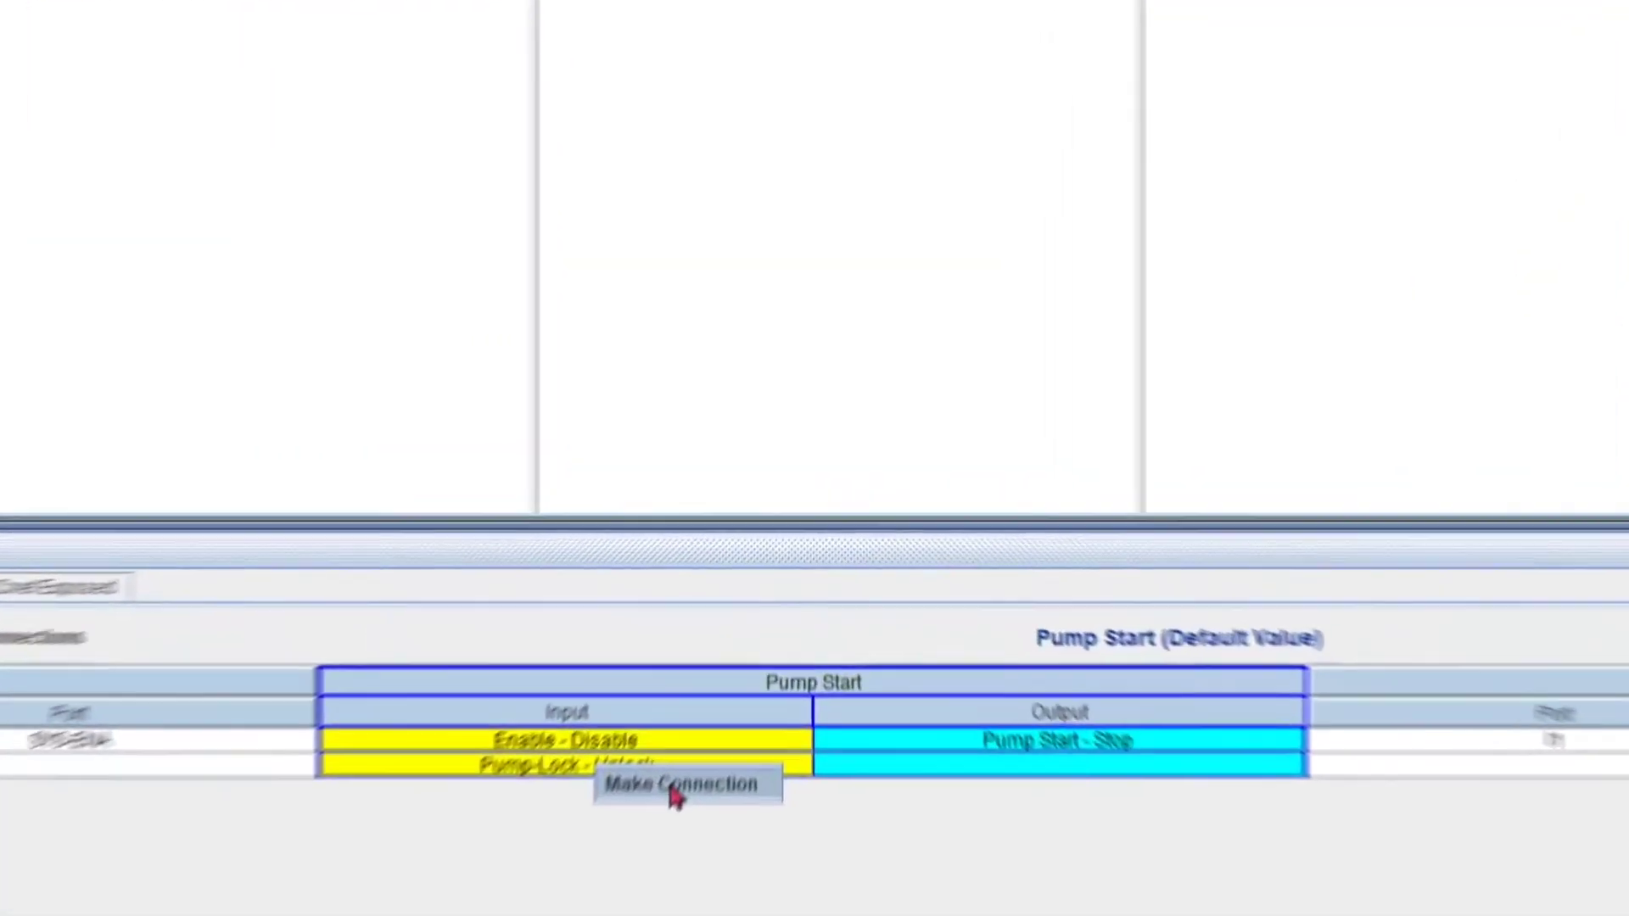
{"action": "left_click", "coordinate": [675, 785]}
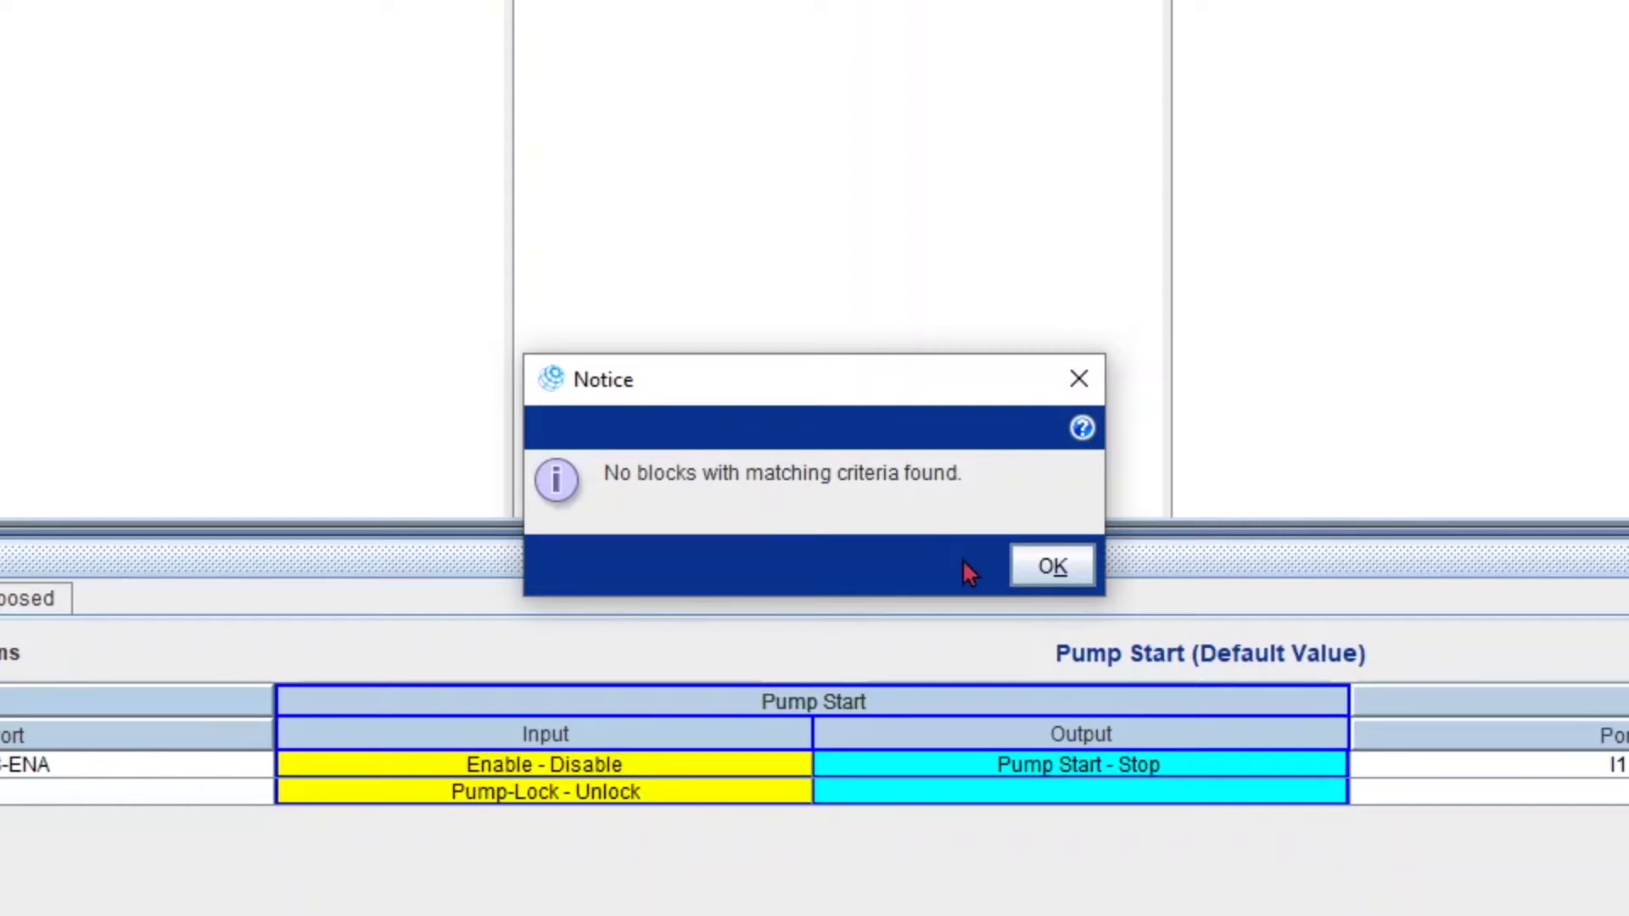
{"action": "left_click", "coordinate": [1052, 569]}
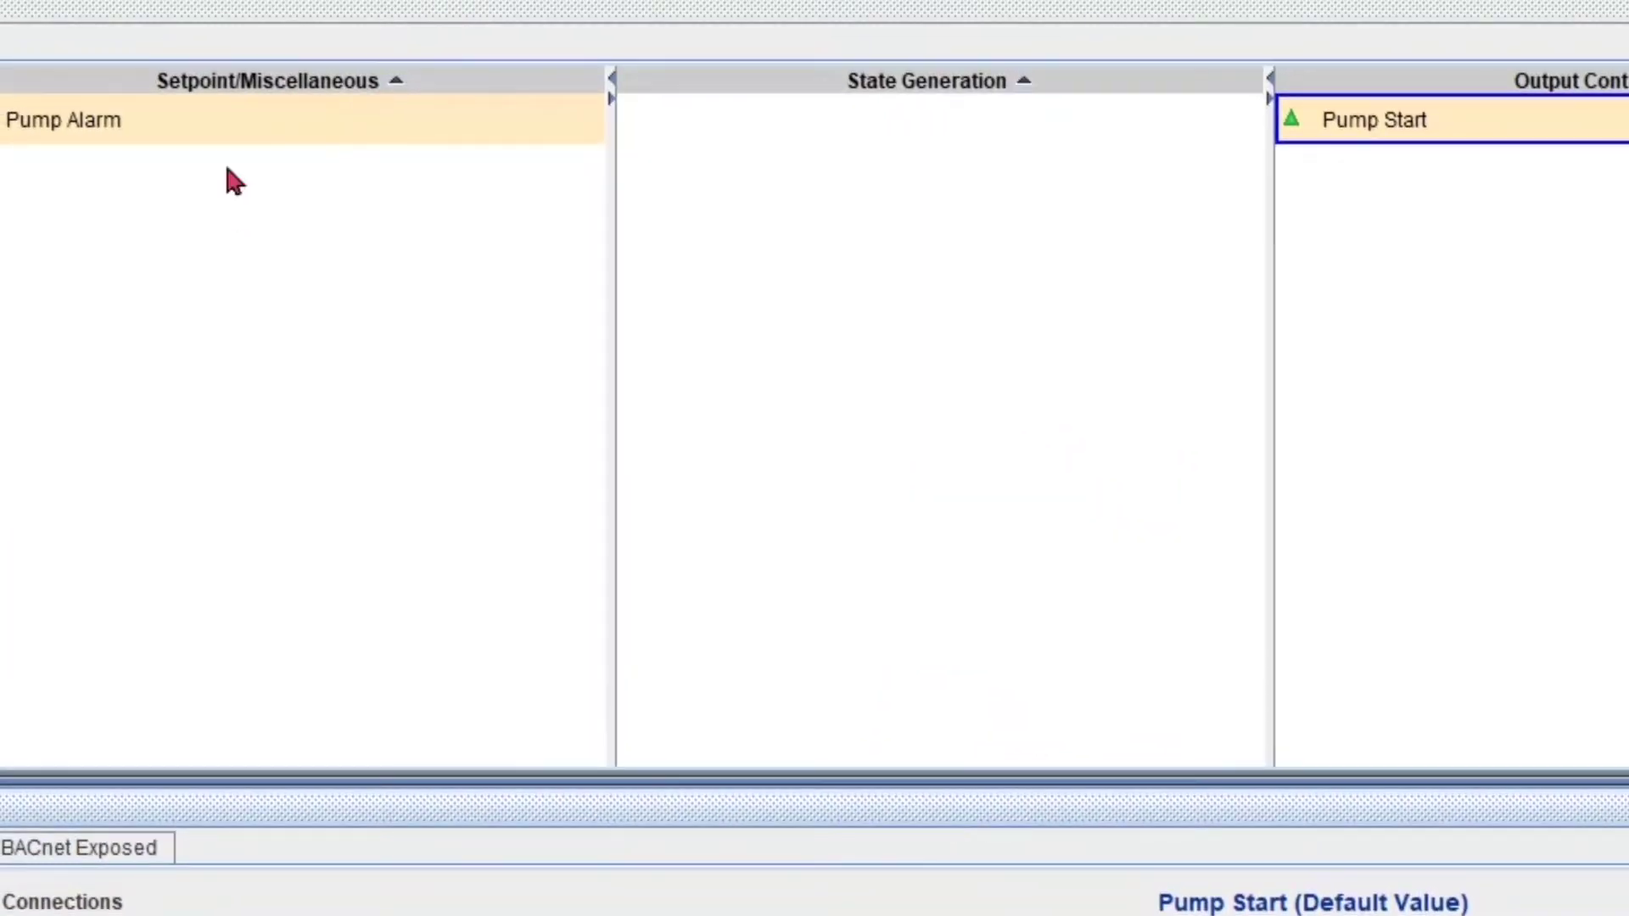
Review which data types the Pump Alarm logic uses for its ports, and return to the control overview
{"action": "right_click", "coordinate": [149, 131]}
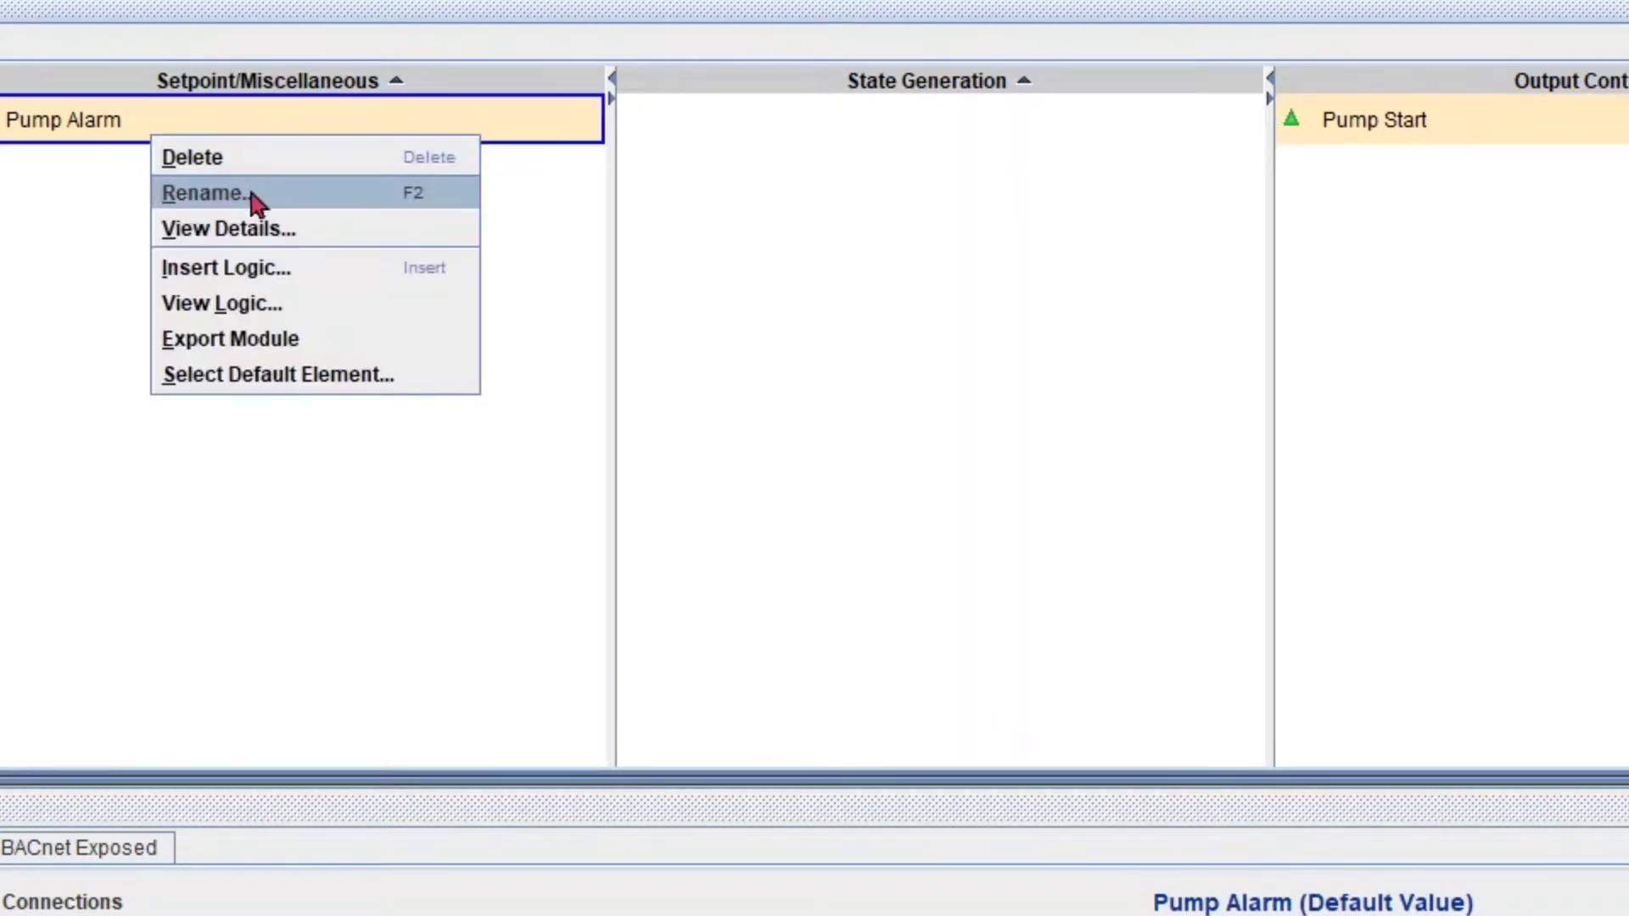
{"action": "left_click", "coordinate": [294, 307]}
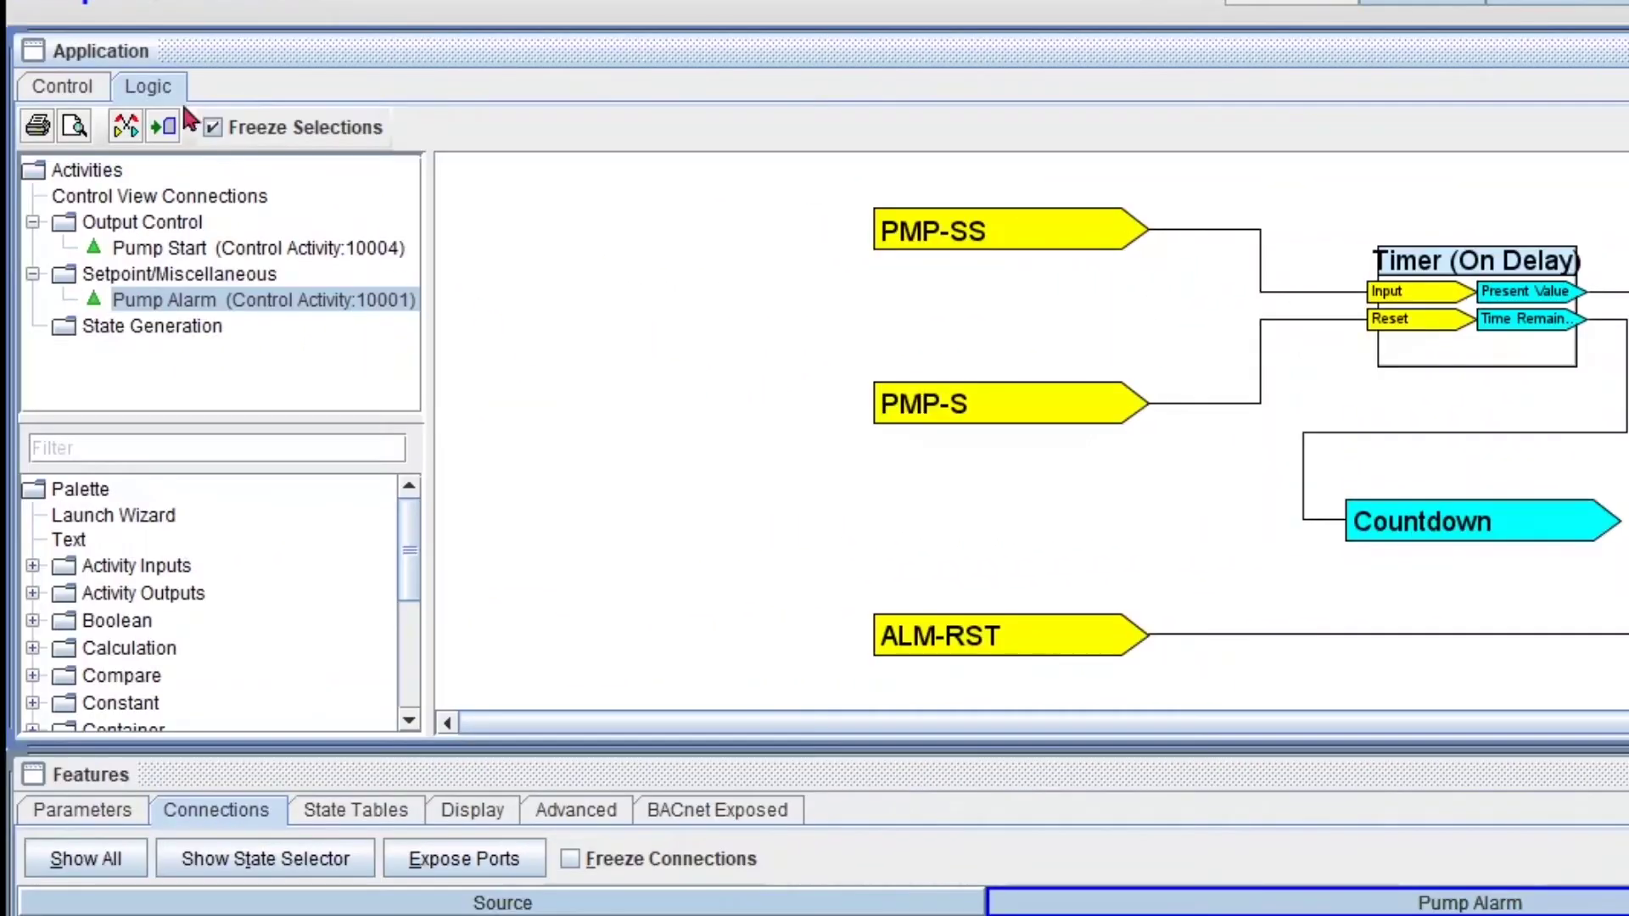
{"action": "left_click", "coordinate": [111, 84]}
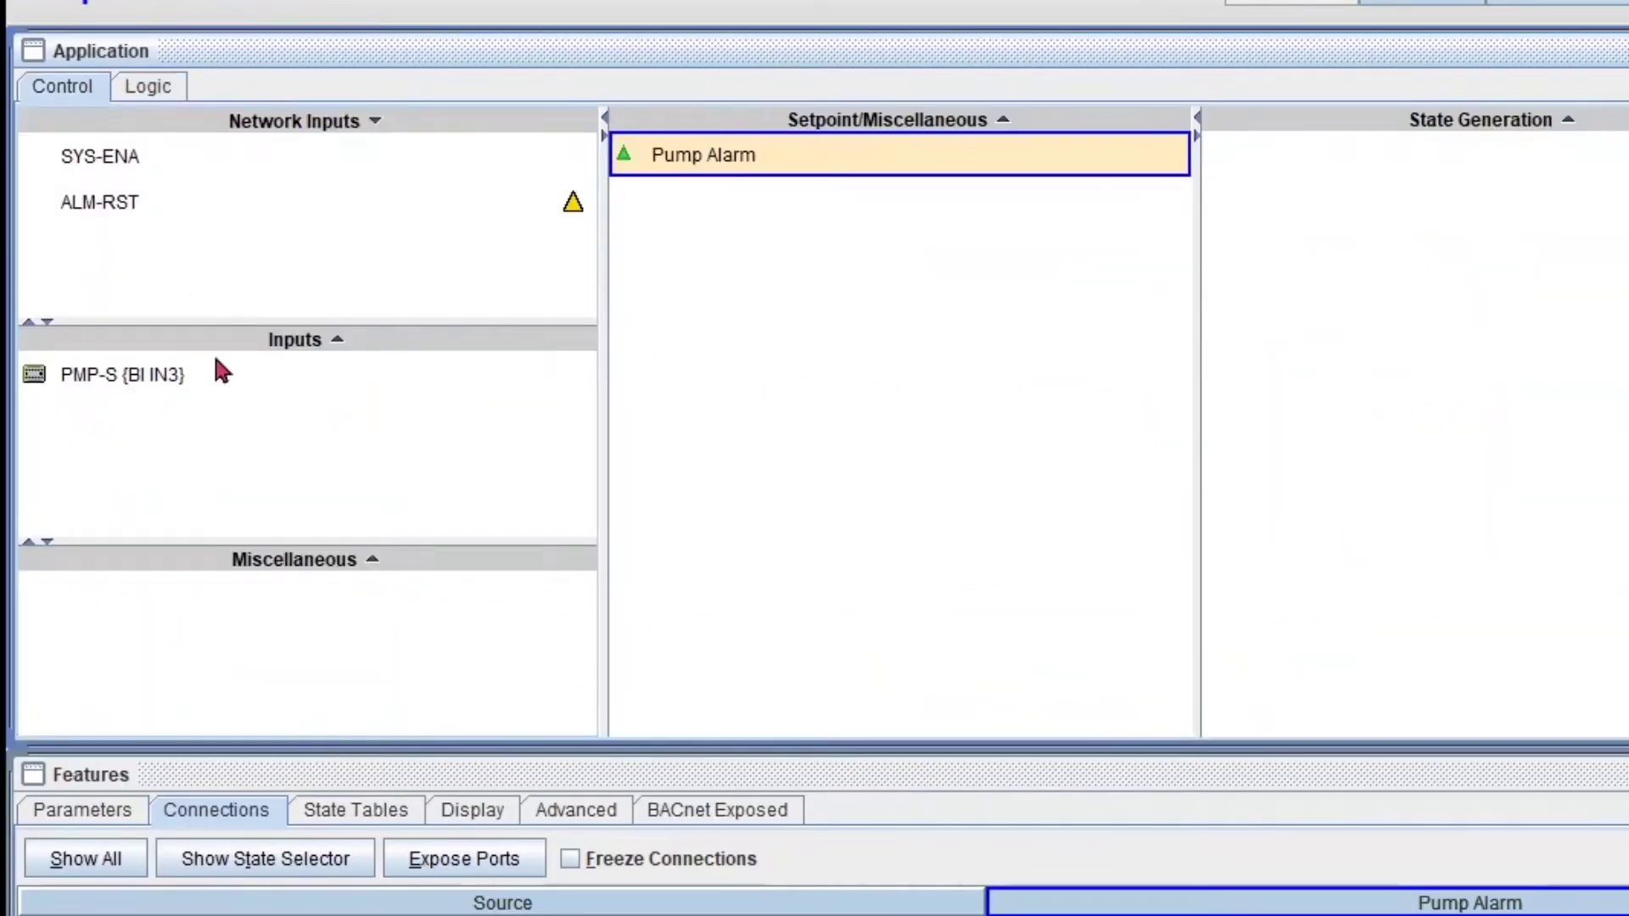
Examine the details of the PMP-S input and the ALM-RST network input to compare their state types
{"action": "left_click", "coordinate": [160, 374]}
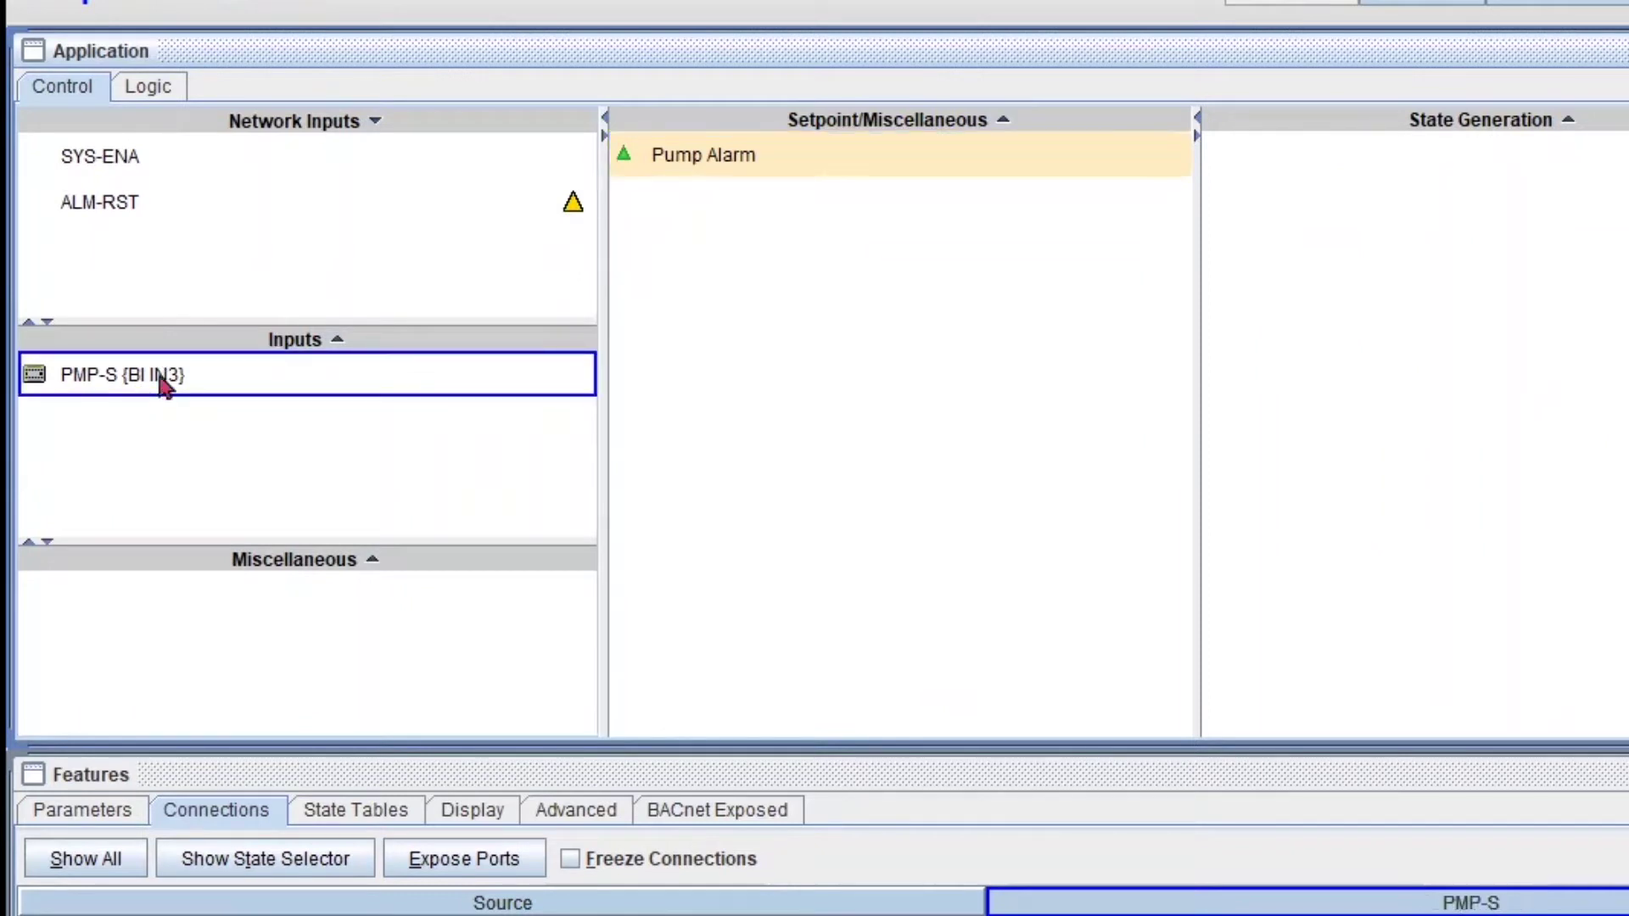
{"action": "double_click", "coordinate": [149, 374]}
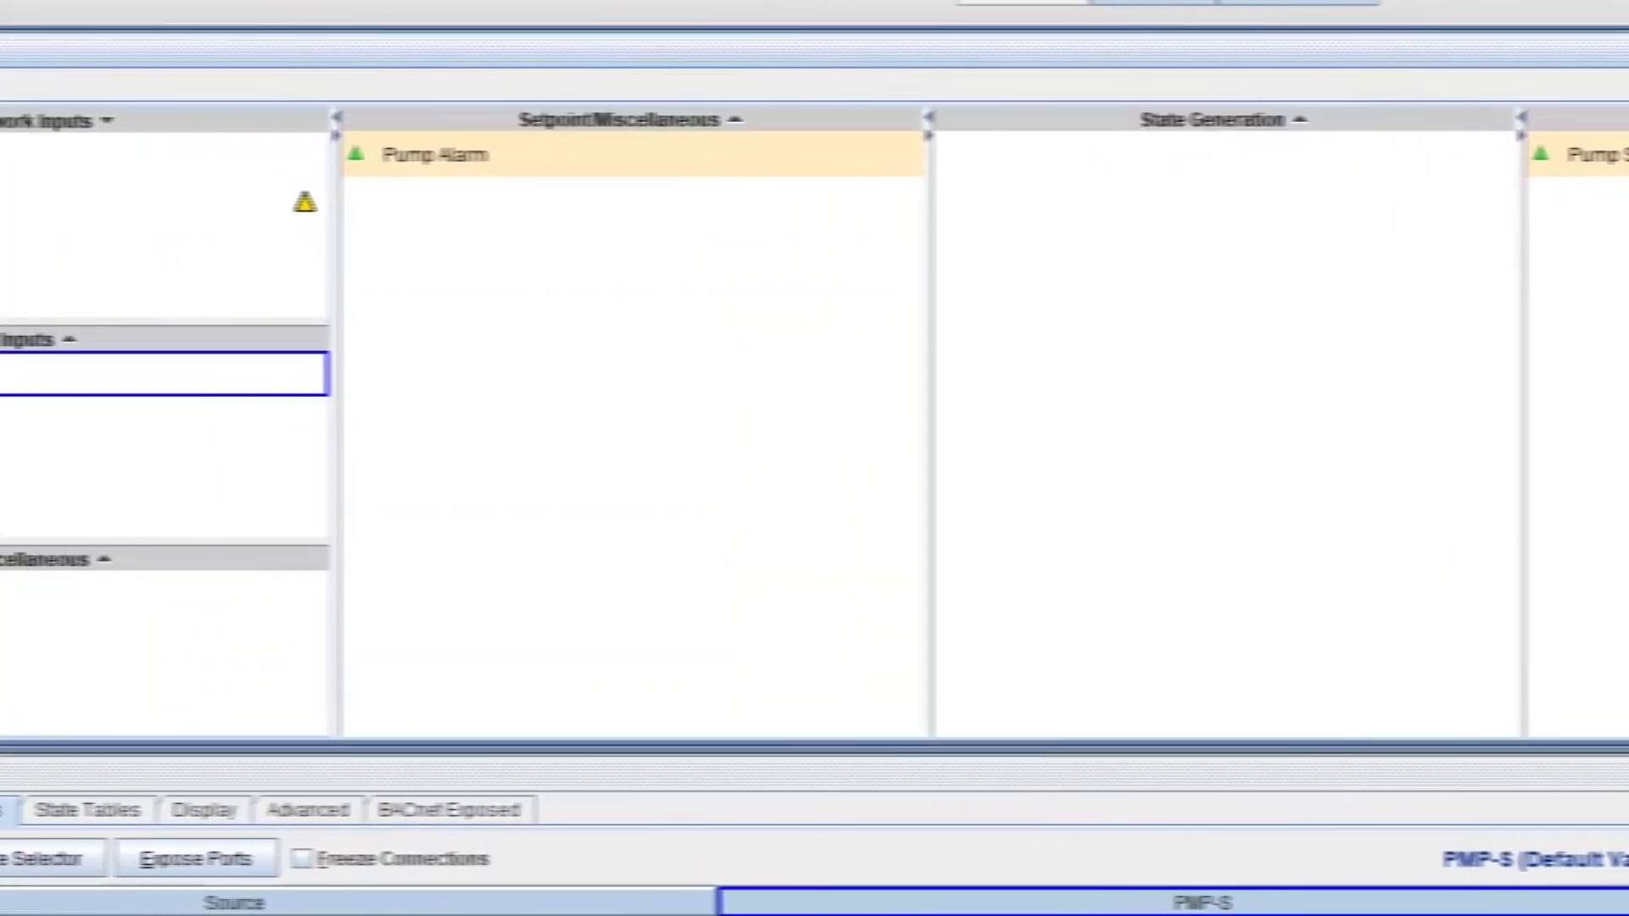
{"action": "left_click", "coordinate": [117, 214]}
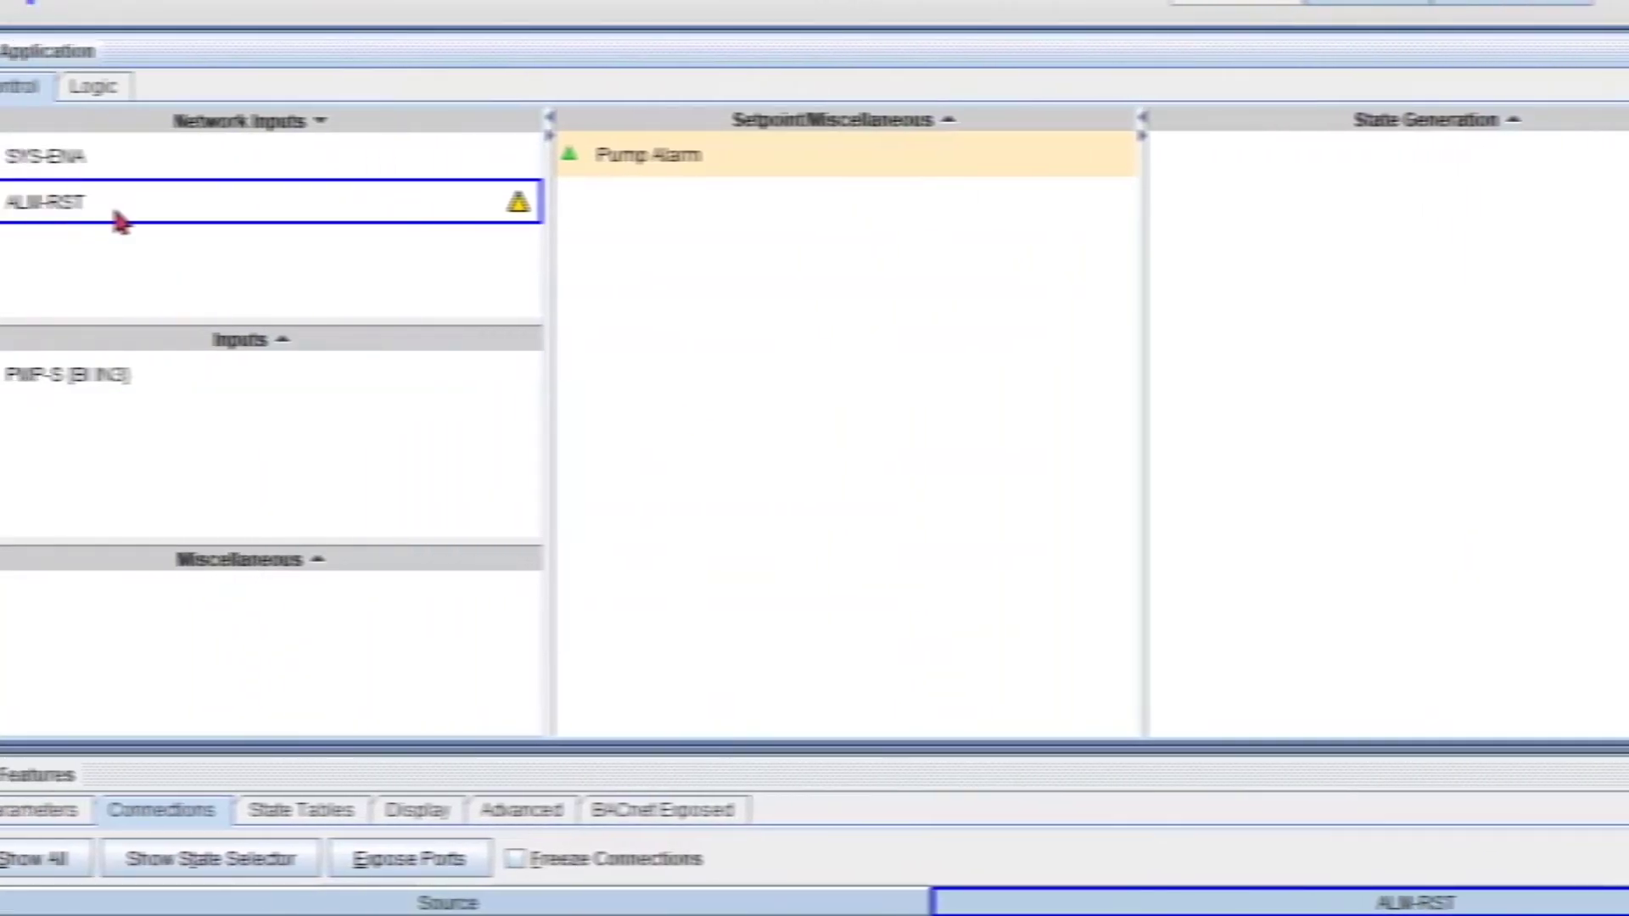
{"action": "double_click", "coordinate": [119, 212]}
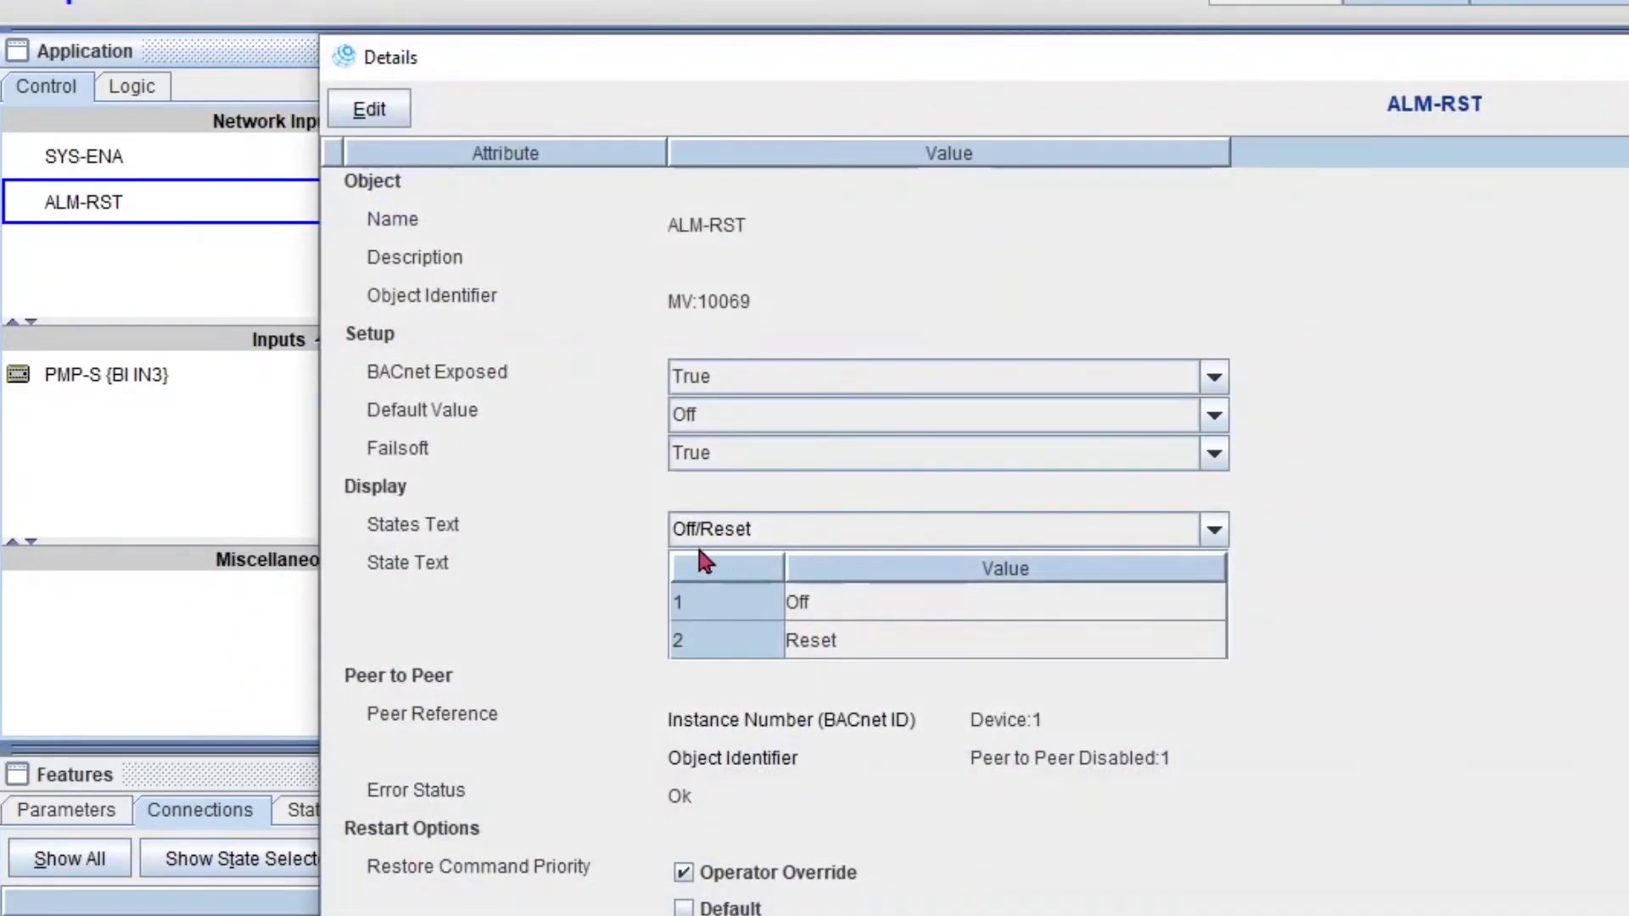
{"action": "double_click", "coordinate": [344, 55]}
Show the Pump Alarm activity's connections and examine the details of the PMP-SS output
{"action": "left_click", "coordinate": [807, 170]}
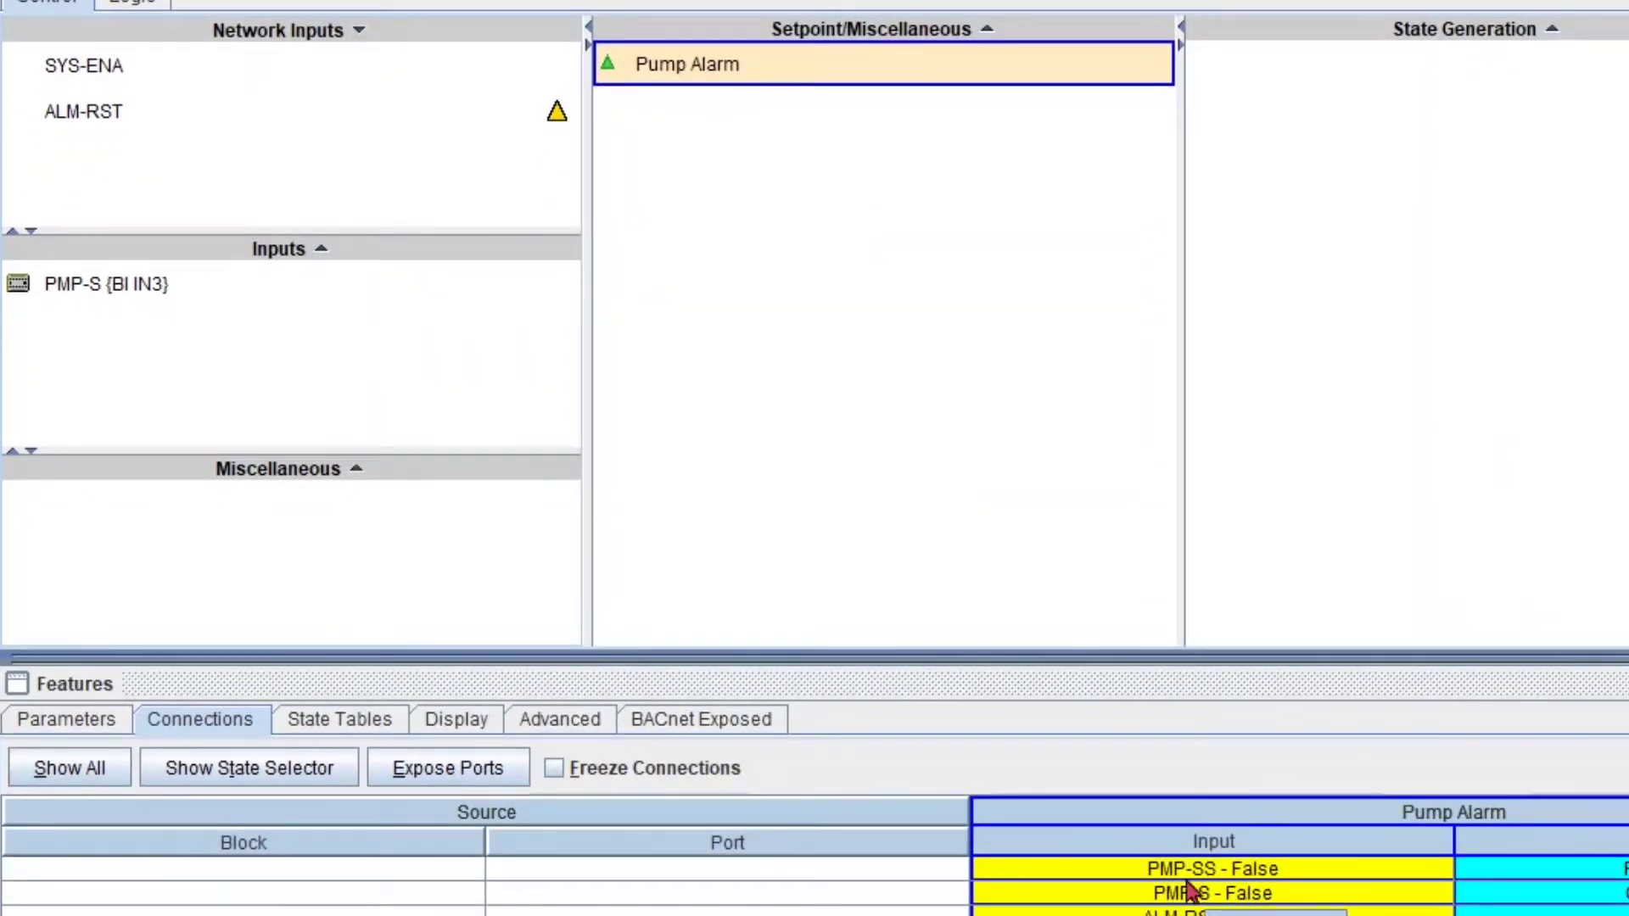
{"action": "double_click", "coordinate": [1471, 291]}
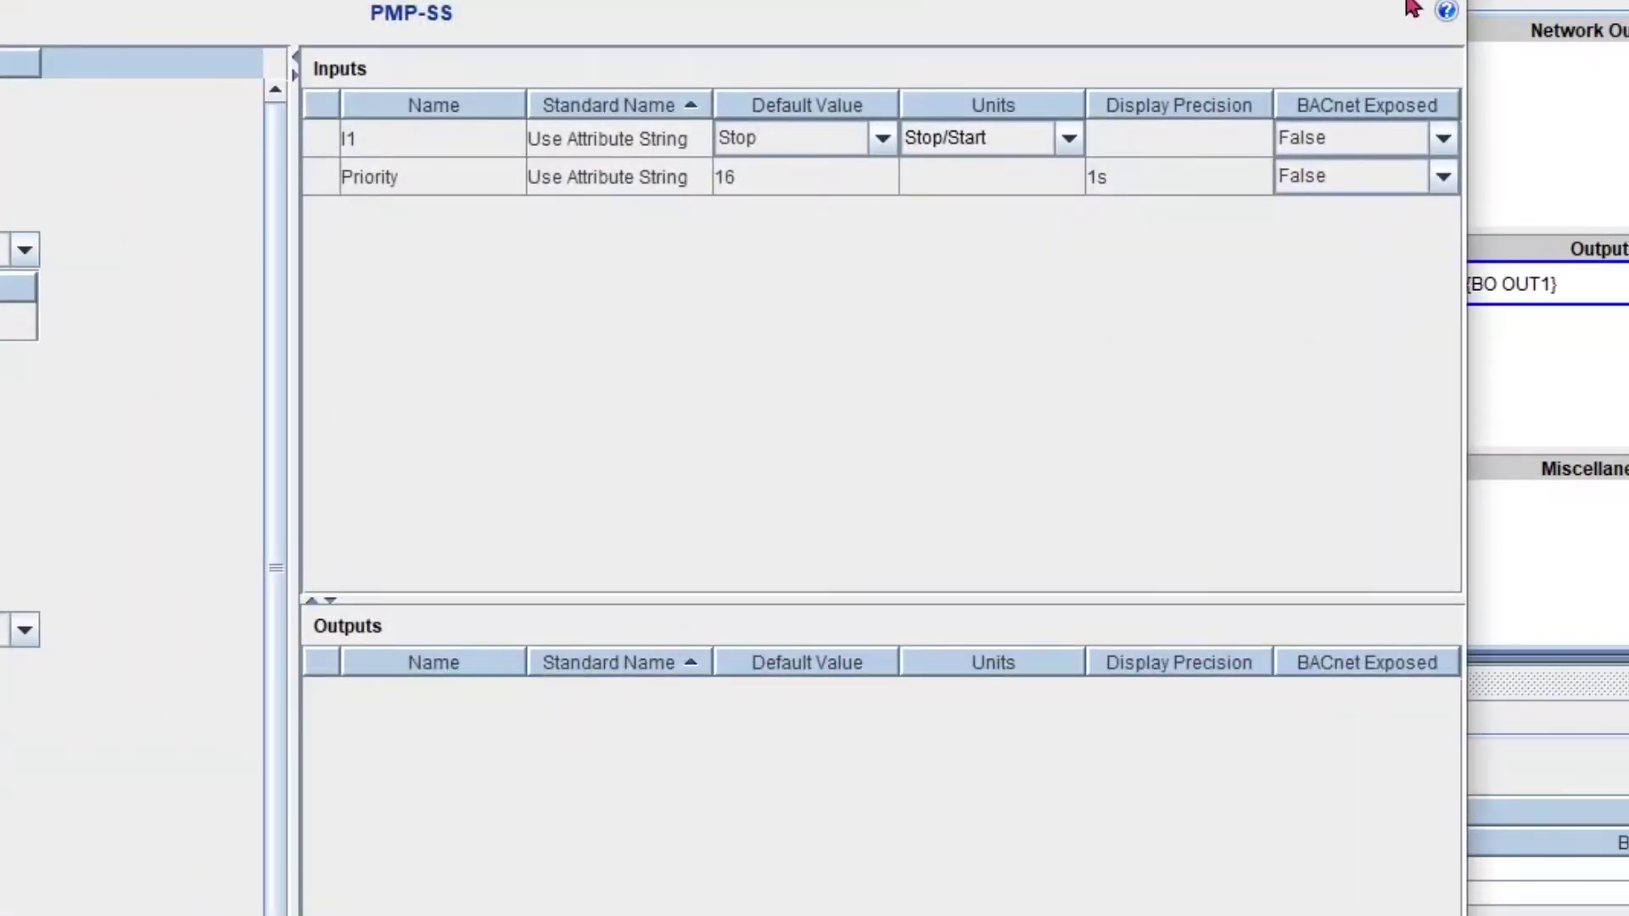
{"action": "key", "text": "Escape"}
Open the Pump Alarm logic and add two Input (Enum) blocks, one below PMP-SS and one below PMP-S
{"action": "right_click", "coordinate": [146, 64]}
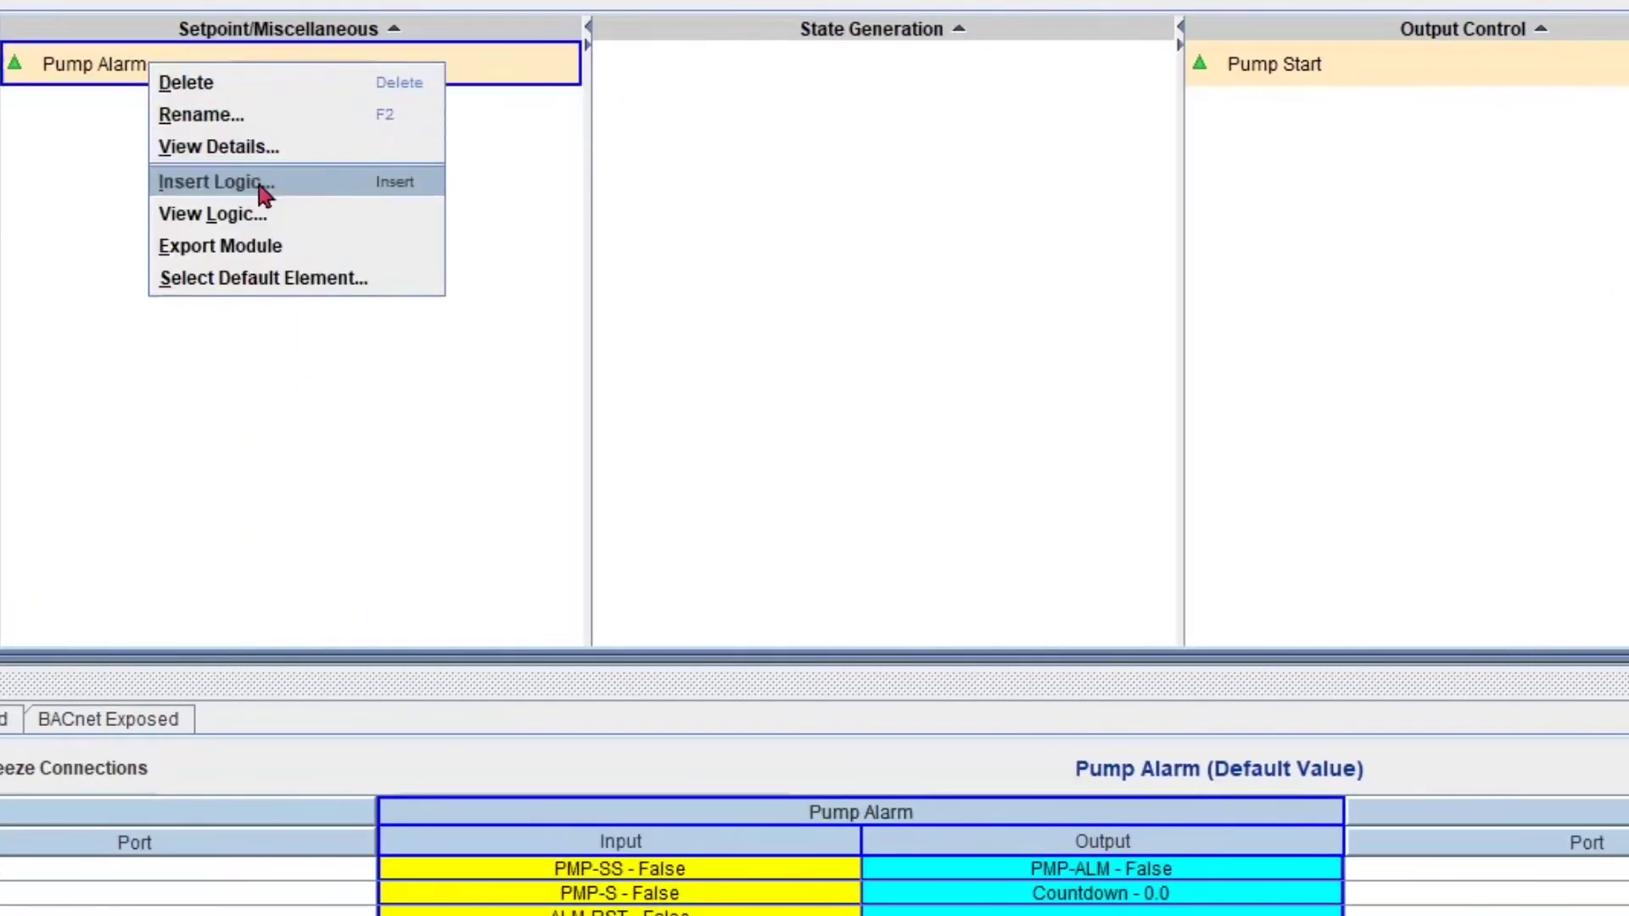
{"action": "left_click", "coordinate": [286, 217]}
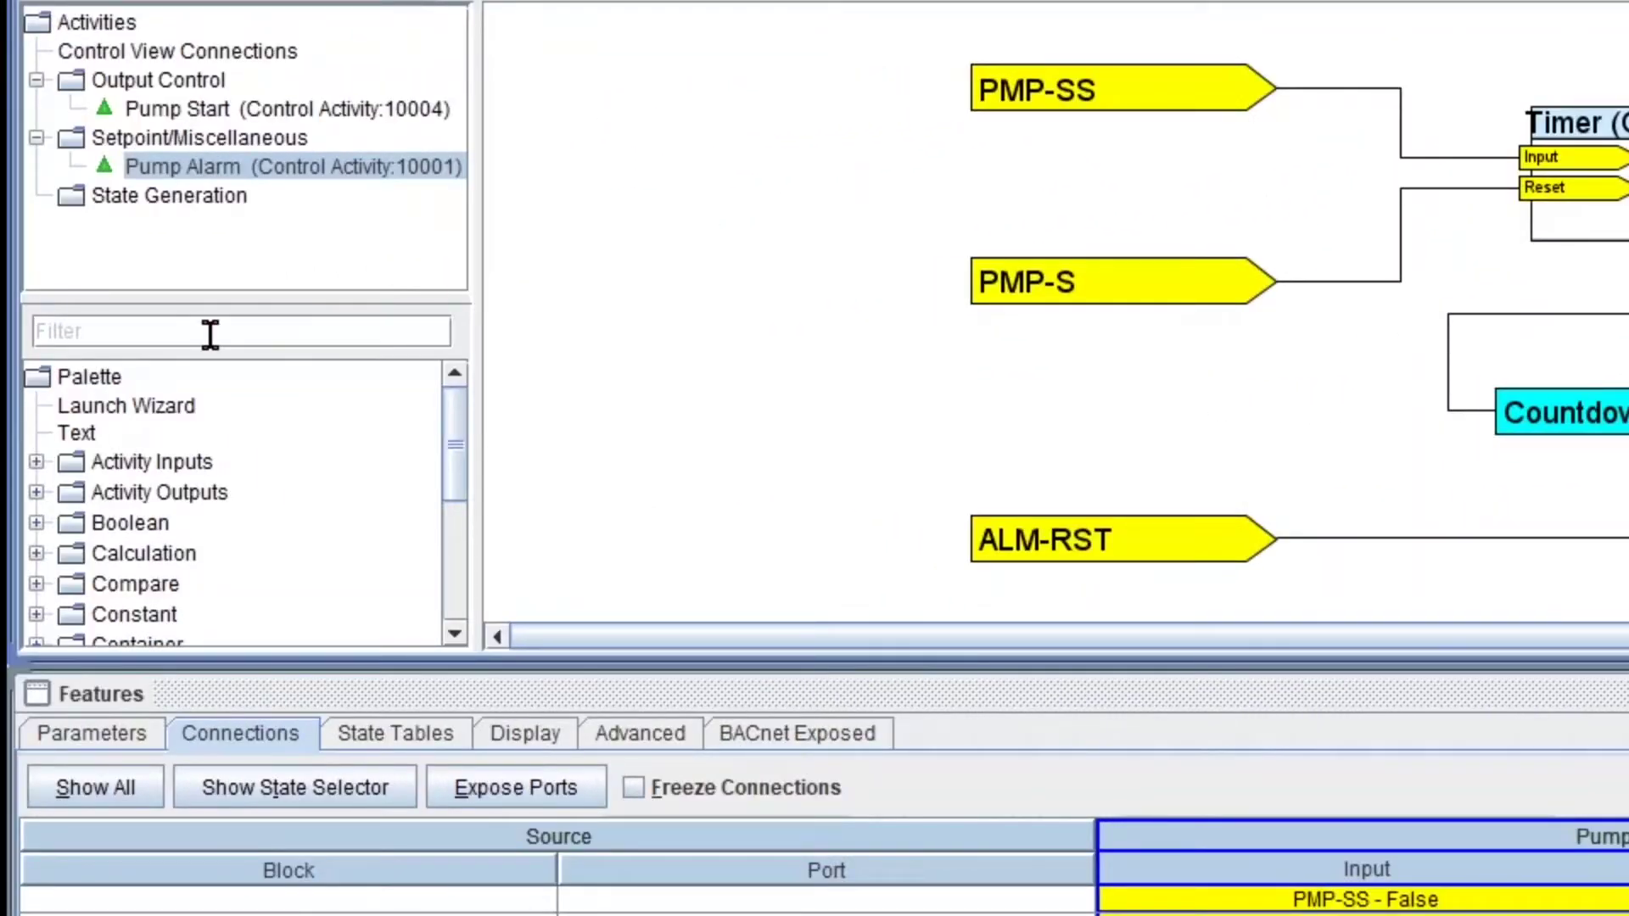
{"action": "left_click", "coordinate": [209, 334]}
{"action": "type", "text": "input"}
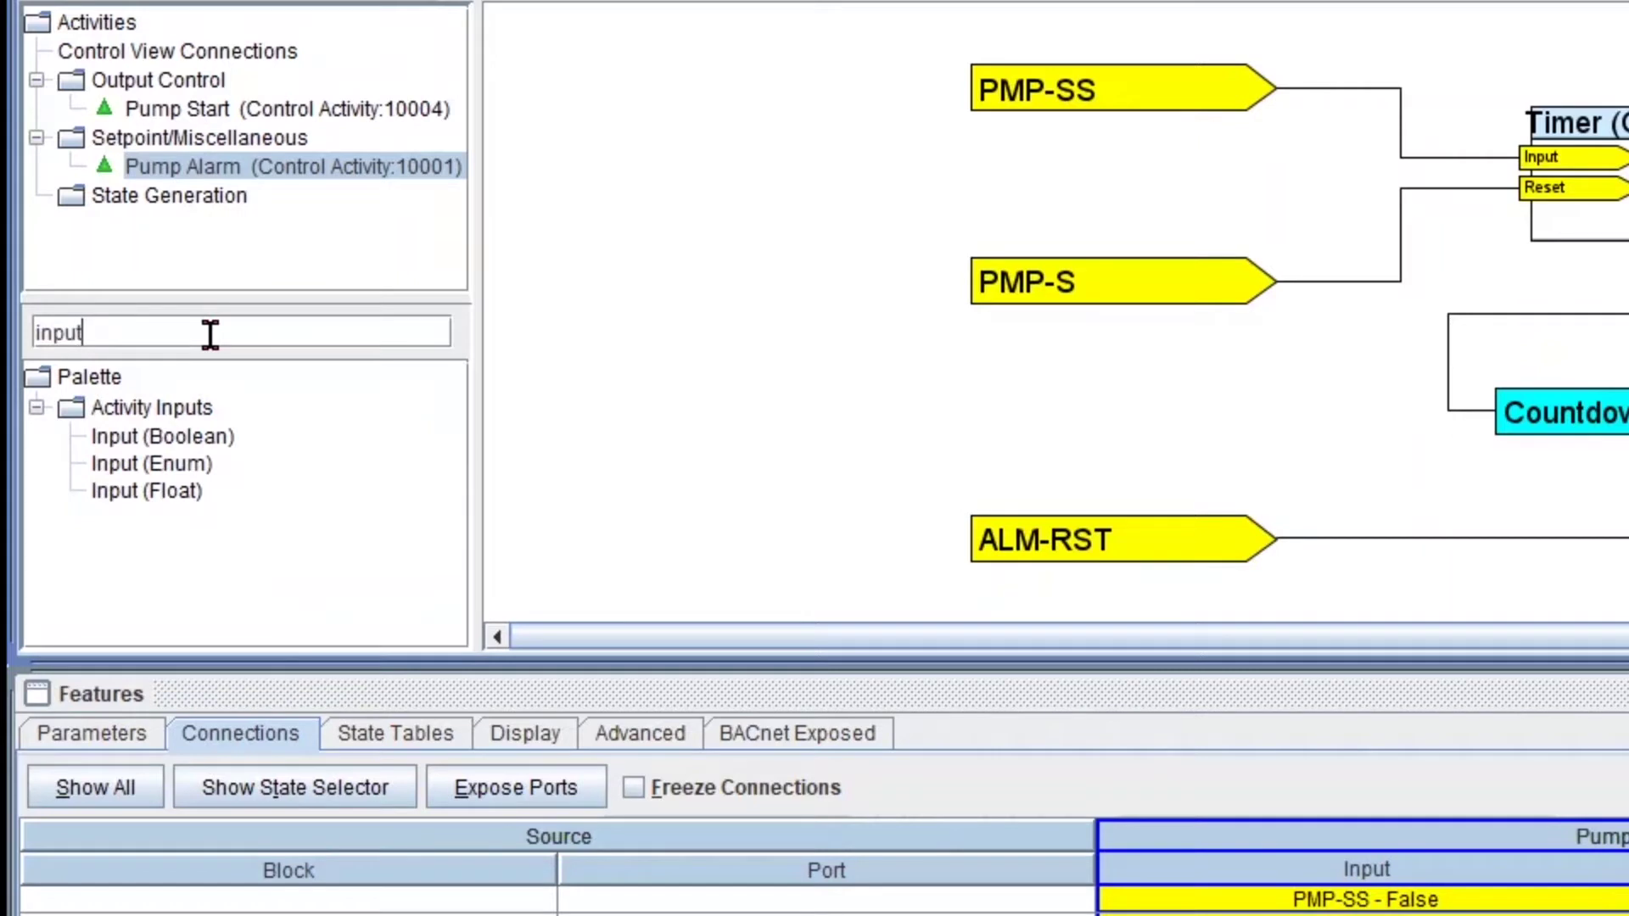
{"action": "left_click_drag", "start_coordinate": [212, 463], "coordinate": [1042, 166]}
{"action": "left_click_drag", "start_coordinate": [208, 464], "coordinate": [982, 382]}
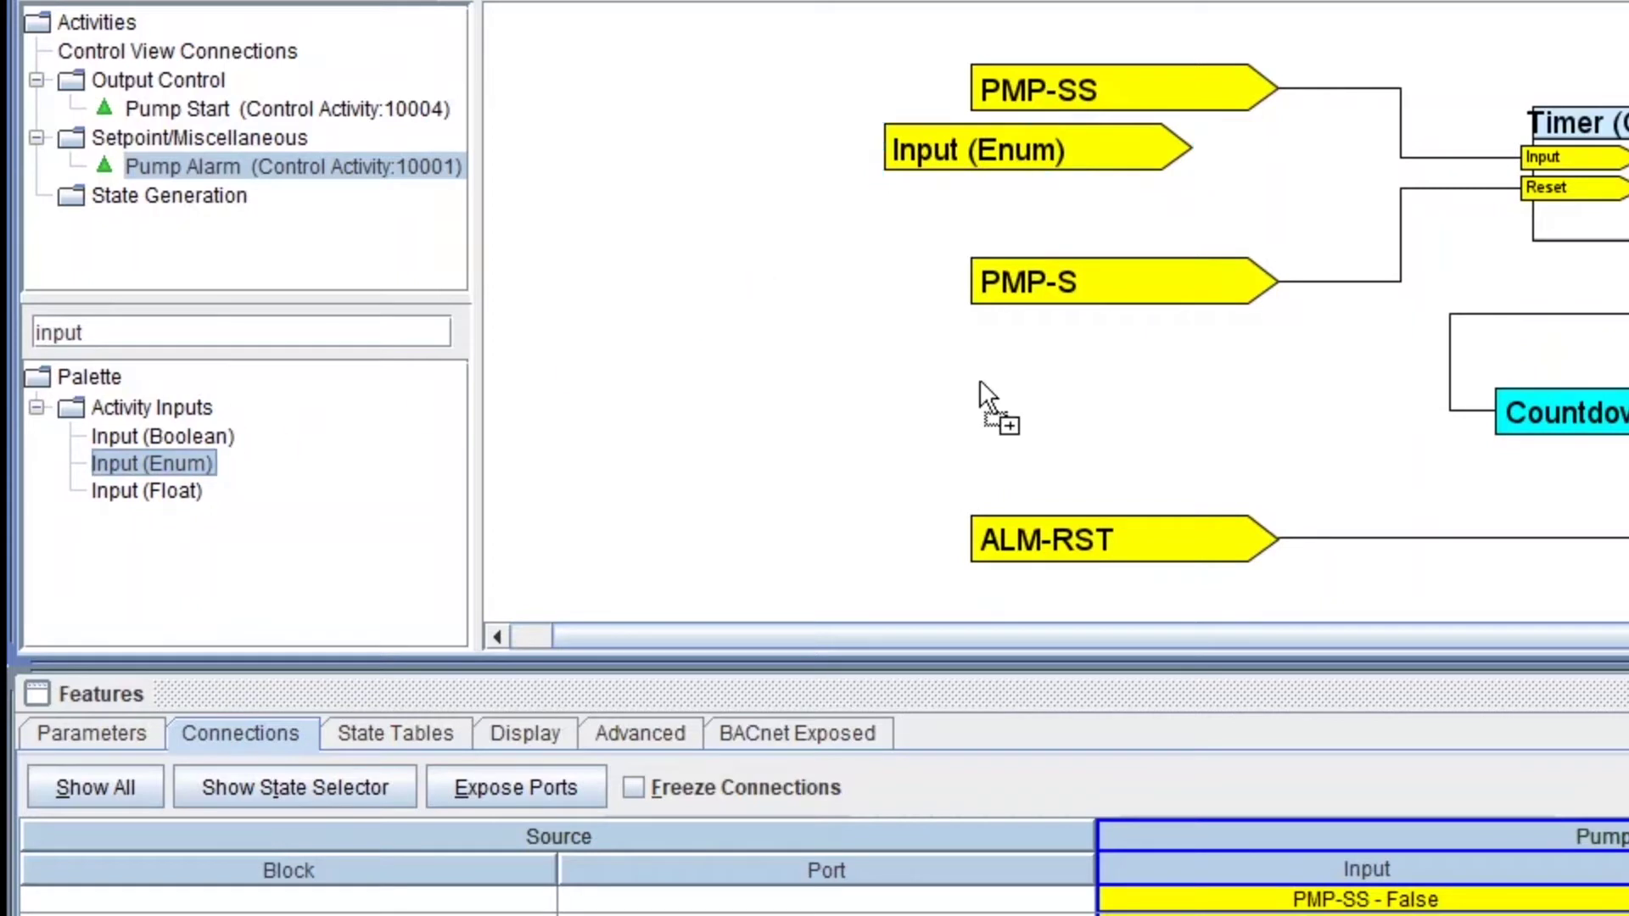
{"action": "left_click", "coordinate": [1064, 361]}
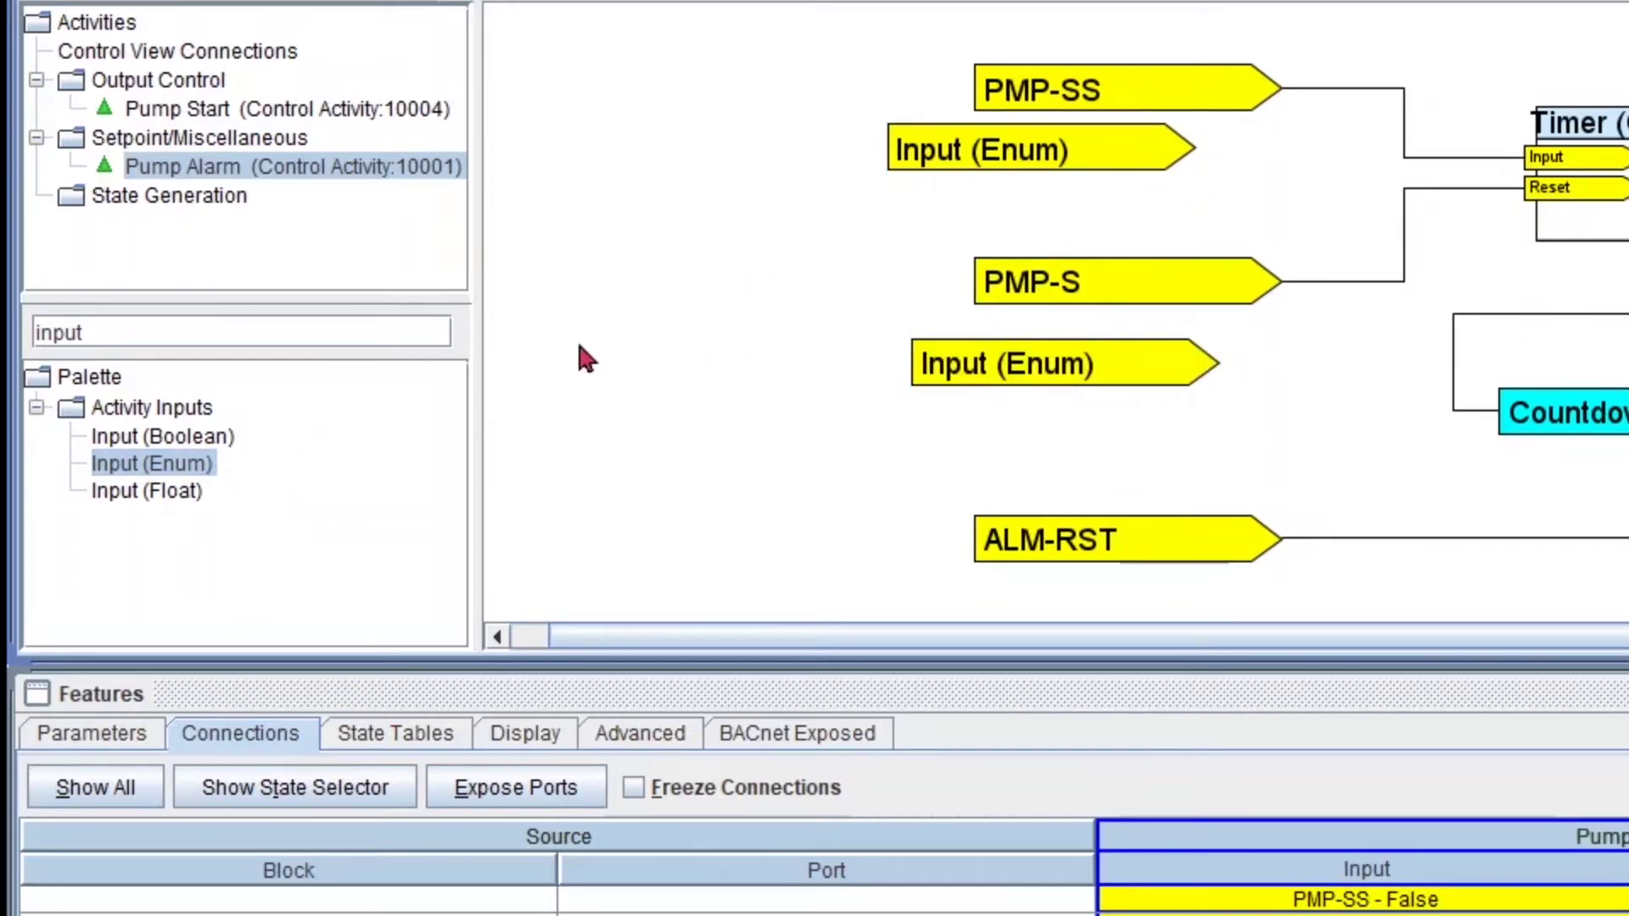
Find the output blocks in the palette and add an Output (Enum) block below PMP-ALM
{"action": "left_click", "coordinate": [373, 342]}
{"action": "type", "text": "out"}
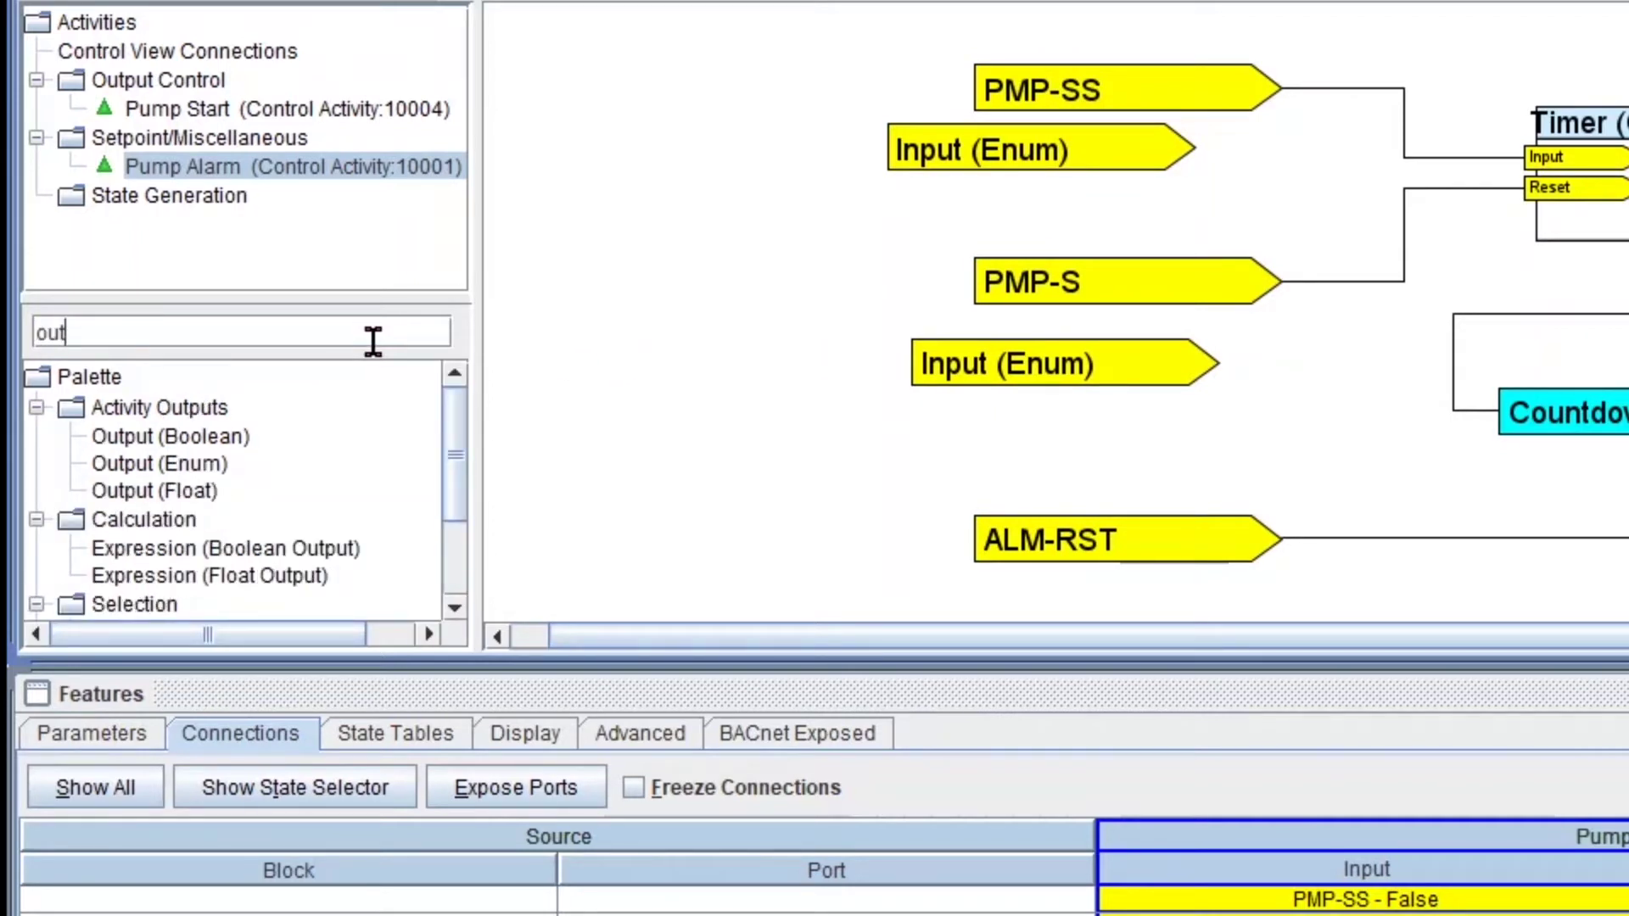
{"action": "left_click", "coordinate": [203, 463]}
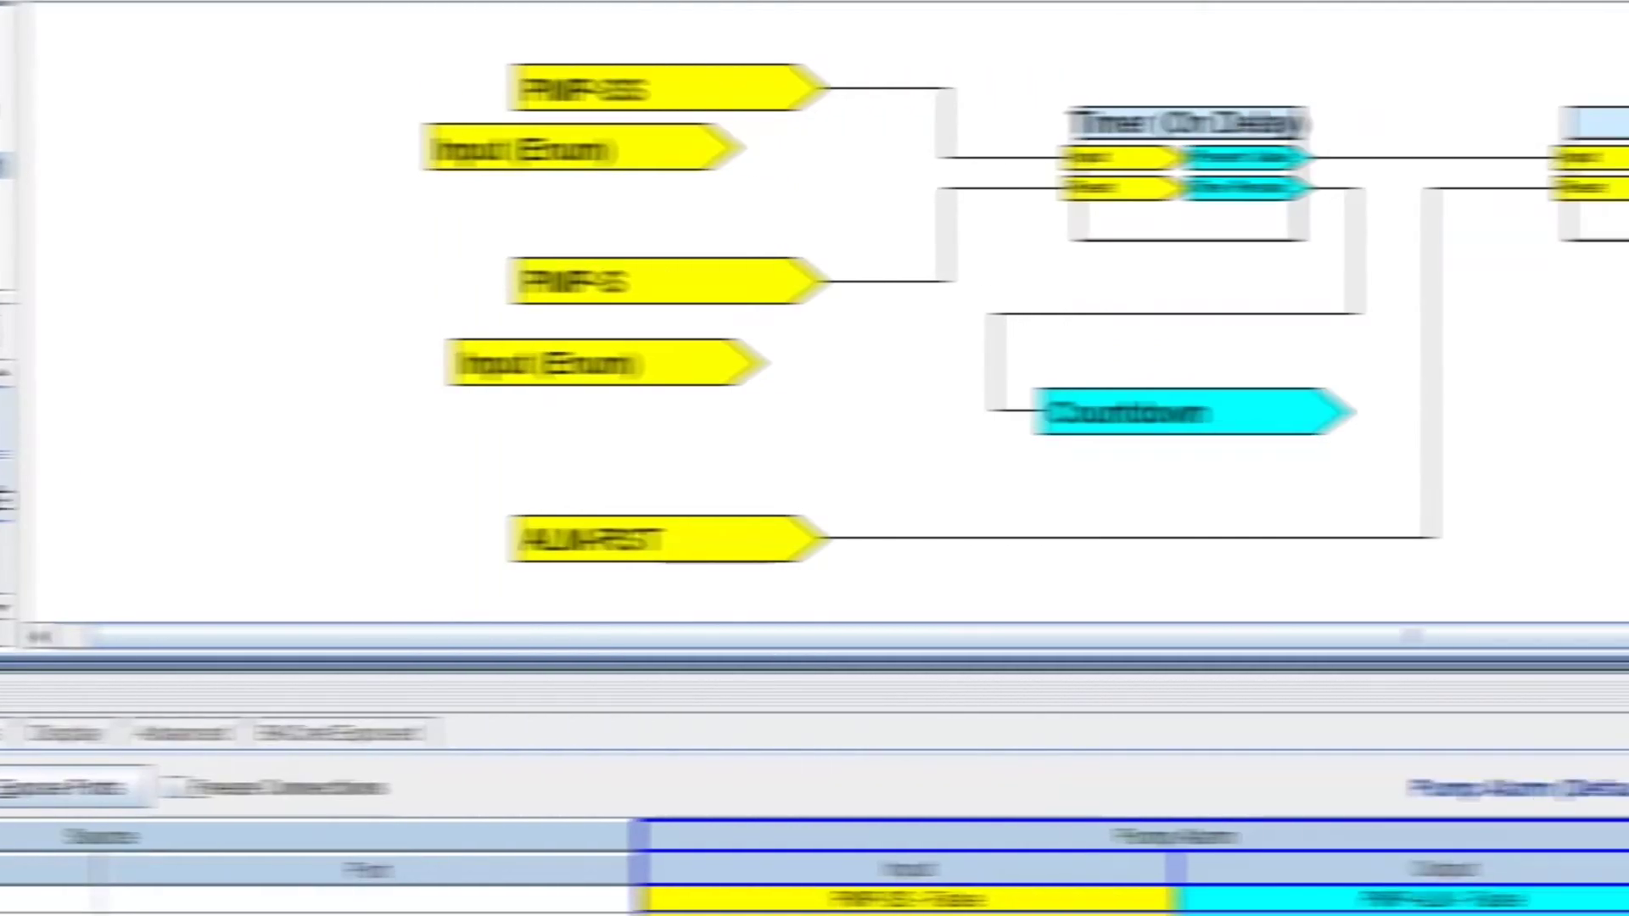
{"action": "left_click", "coordinate": [1592, 370]}
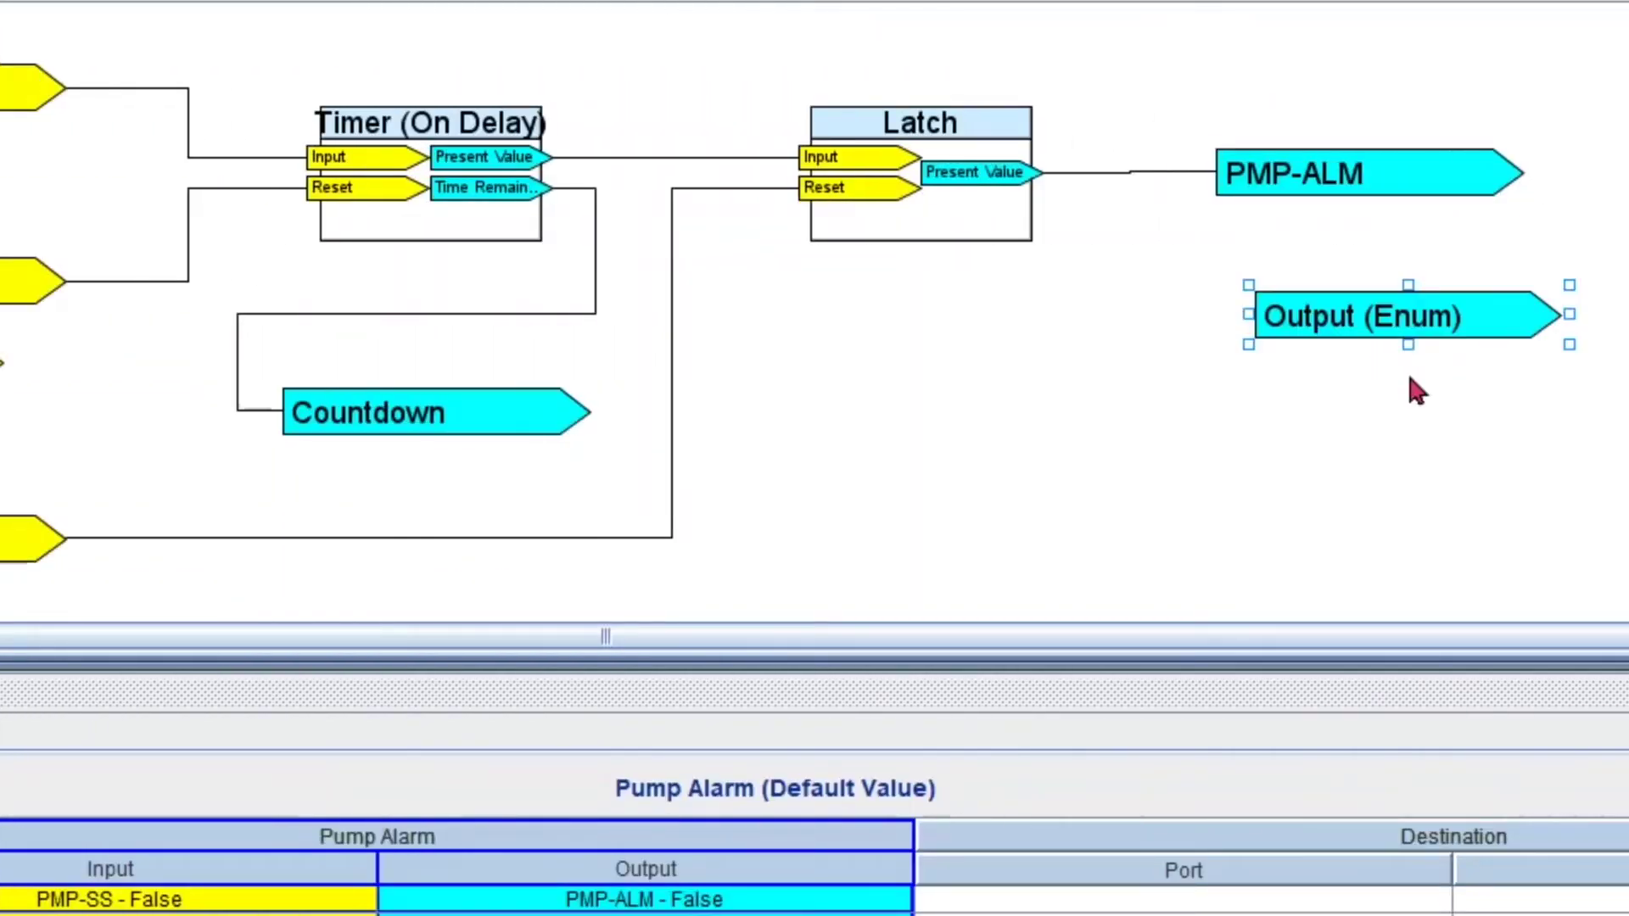
{"action": "left_click", "coordinate": [1417, 392]}
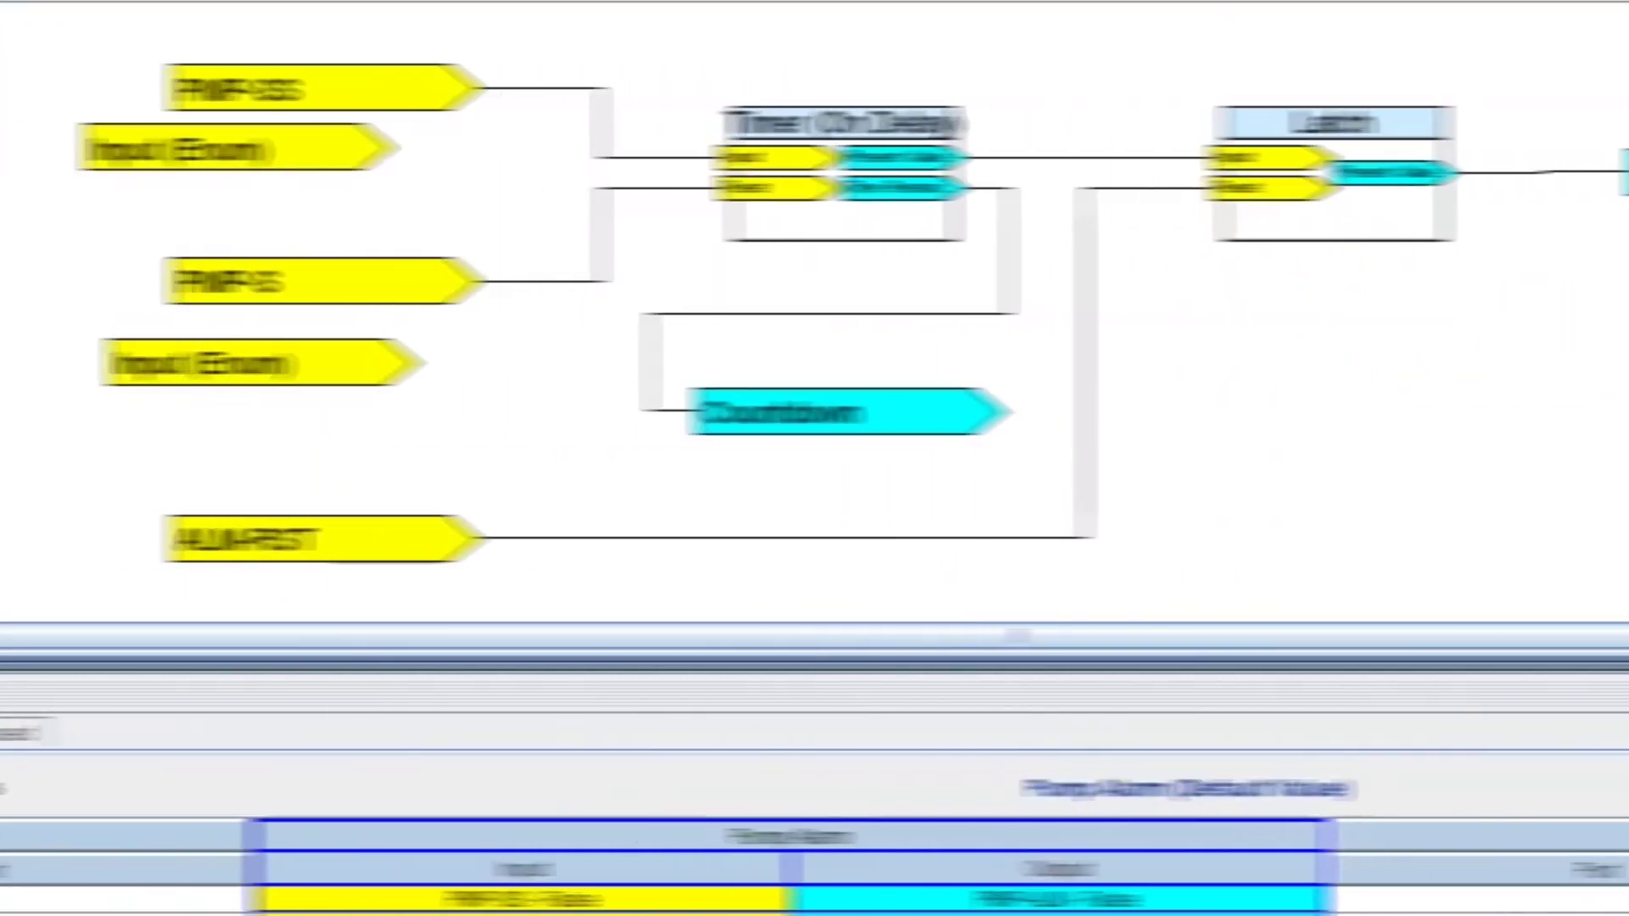
Filter the palette for input blocks and add a third Input (Enum) block just above ALM-RST
{"action": "left_click", "coordinate": [156, 331]}
{"action": "key", "text": "BackSpace"}
{"action": "key", "text": "BackSpace"}
{"action": "key", "text": "BackSpace"}
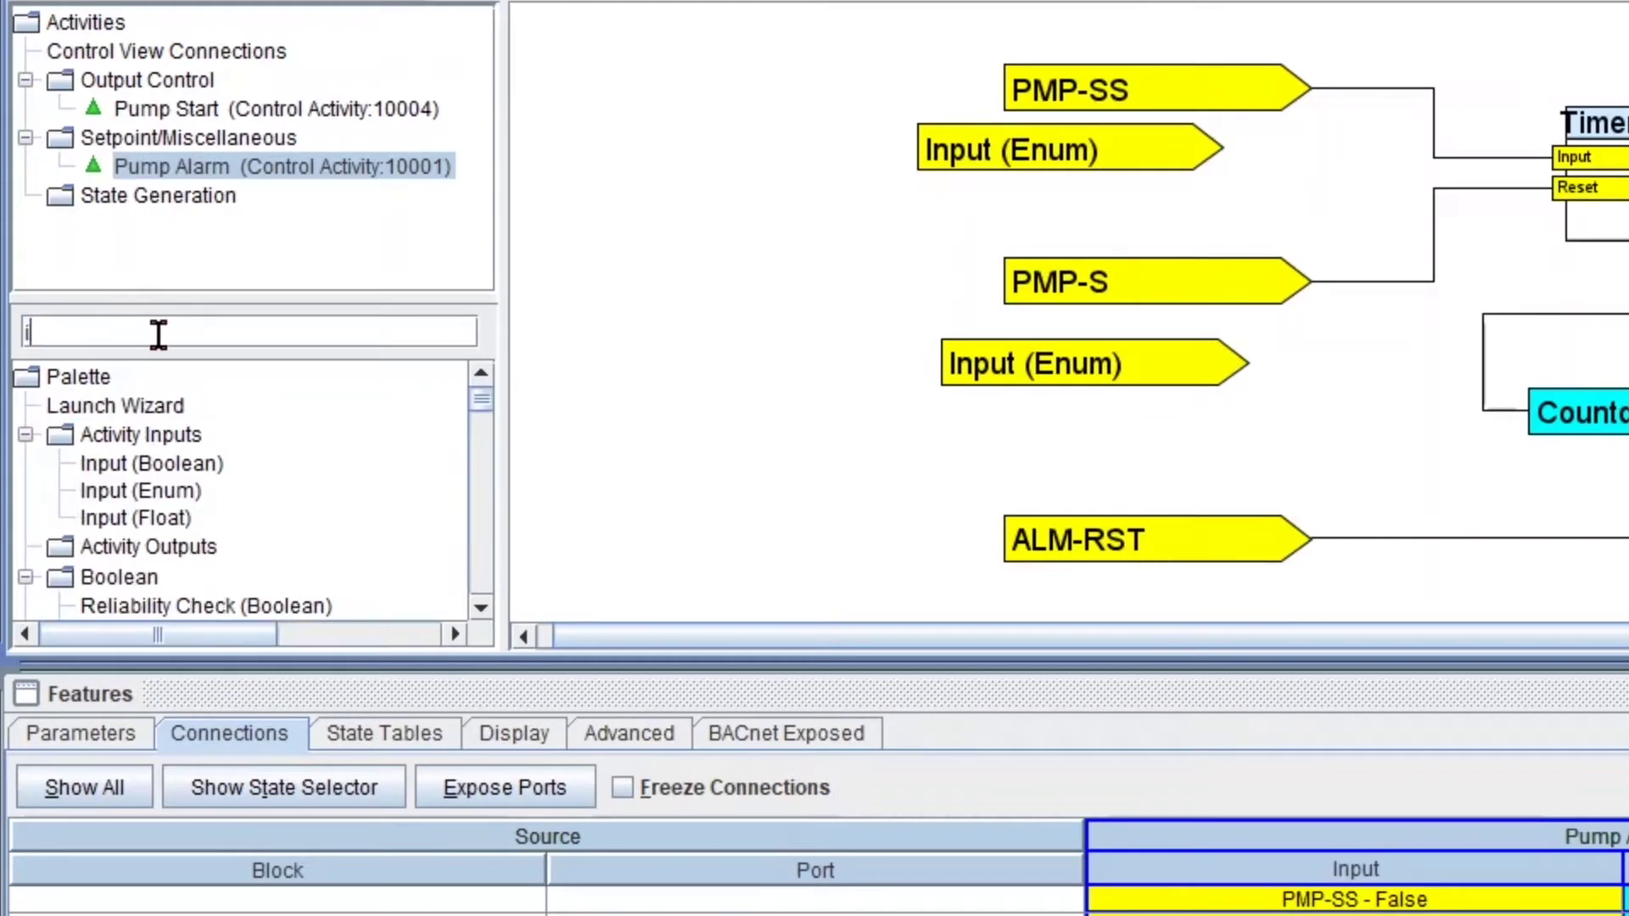
{"action": "type", "text": "inp"}
{"action": "left_click_drag", "start_coordinate": [195, 472], "coordinate": [938, 455]}
{"action": "left_click", "coordinate": [888, 559]}
{"action": "left_click", "coordinate": [881, 538]}
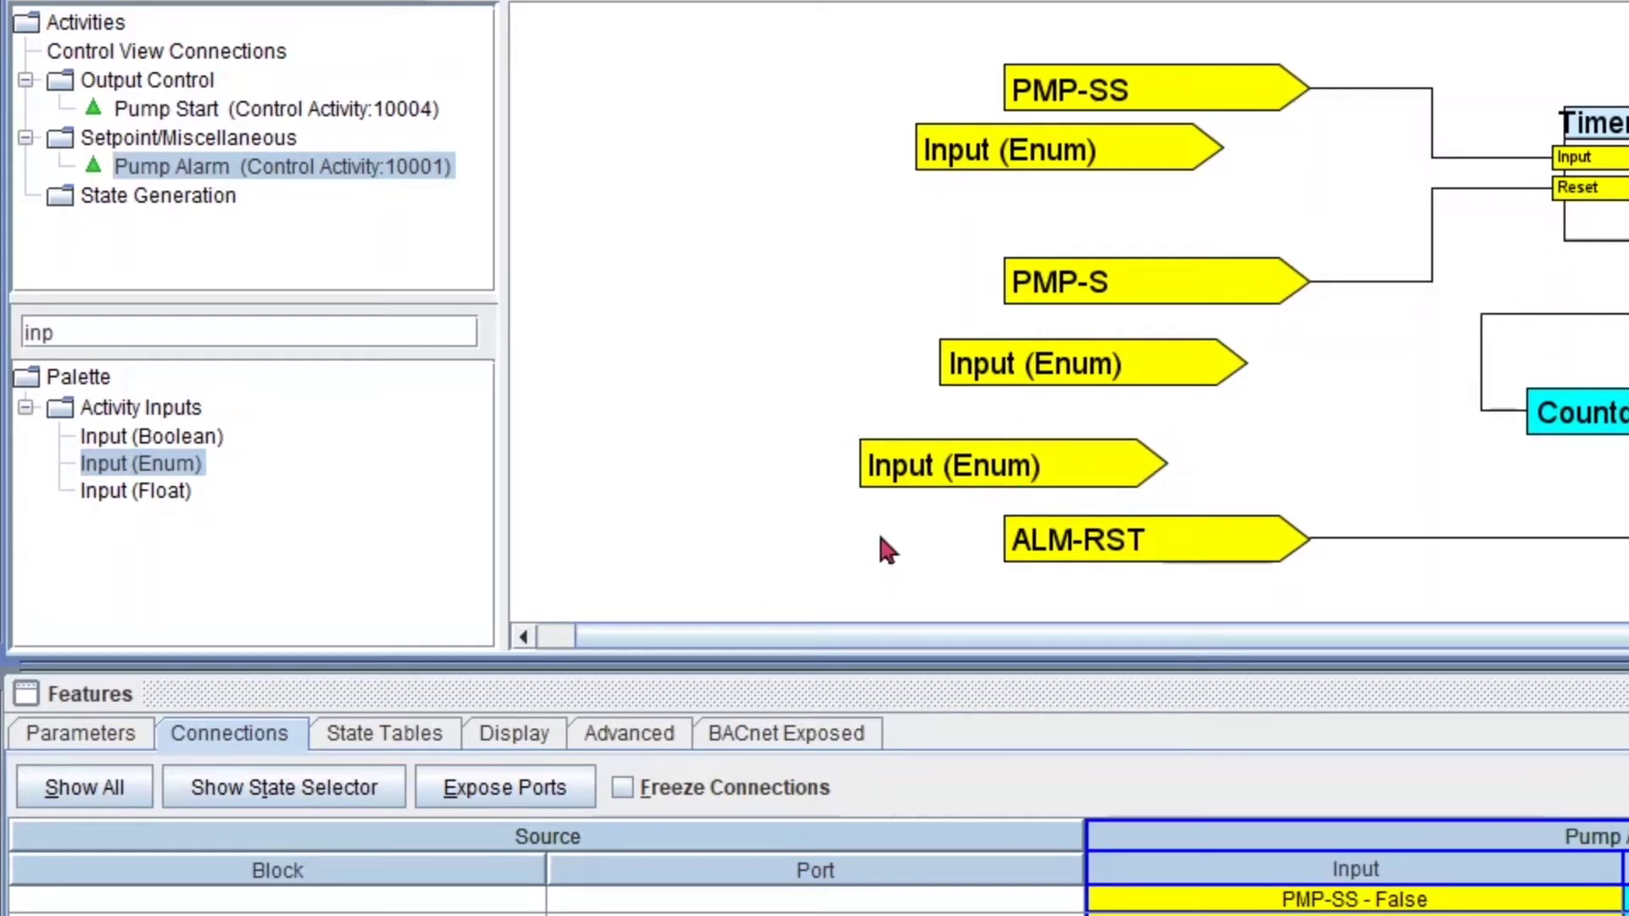
Rename the Input (Enum) block directly below PMP-SS as PMP-SS
{"action": "left_click", "coordinate": [1022, 161]}
{"action": "right_click", "coordinate": [1019, 146]}
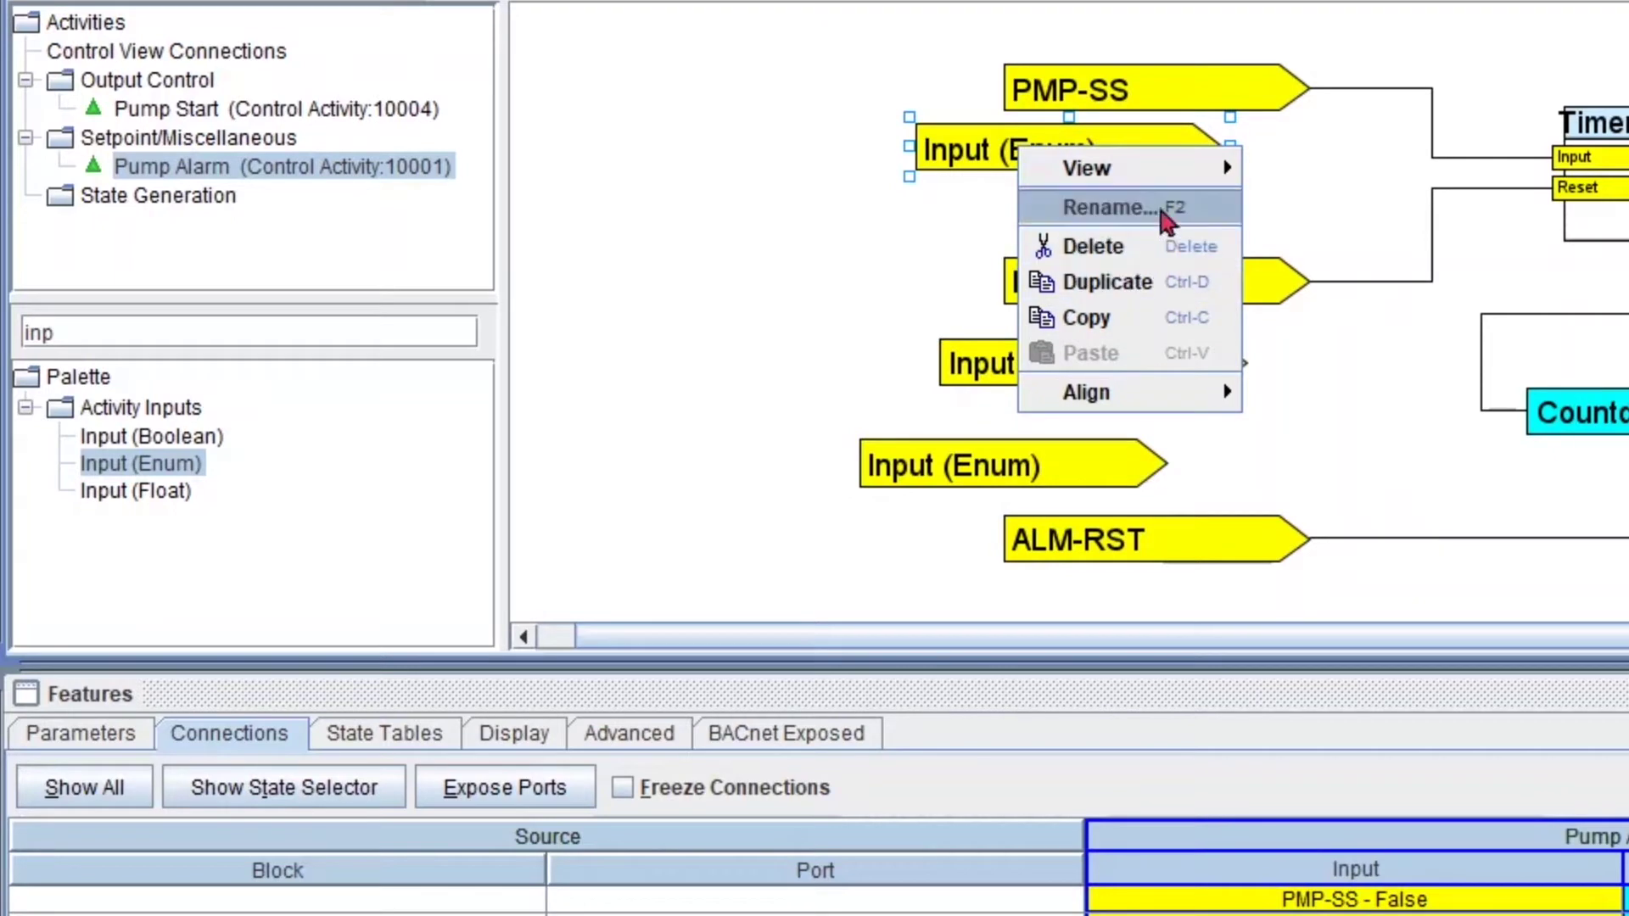
{"action": "left_click", "coordinate": [1198, 217]}
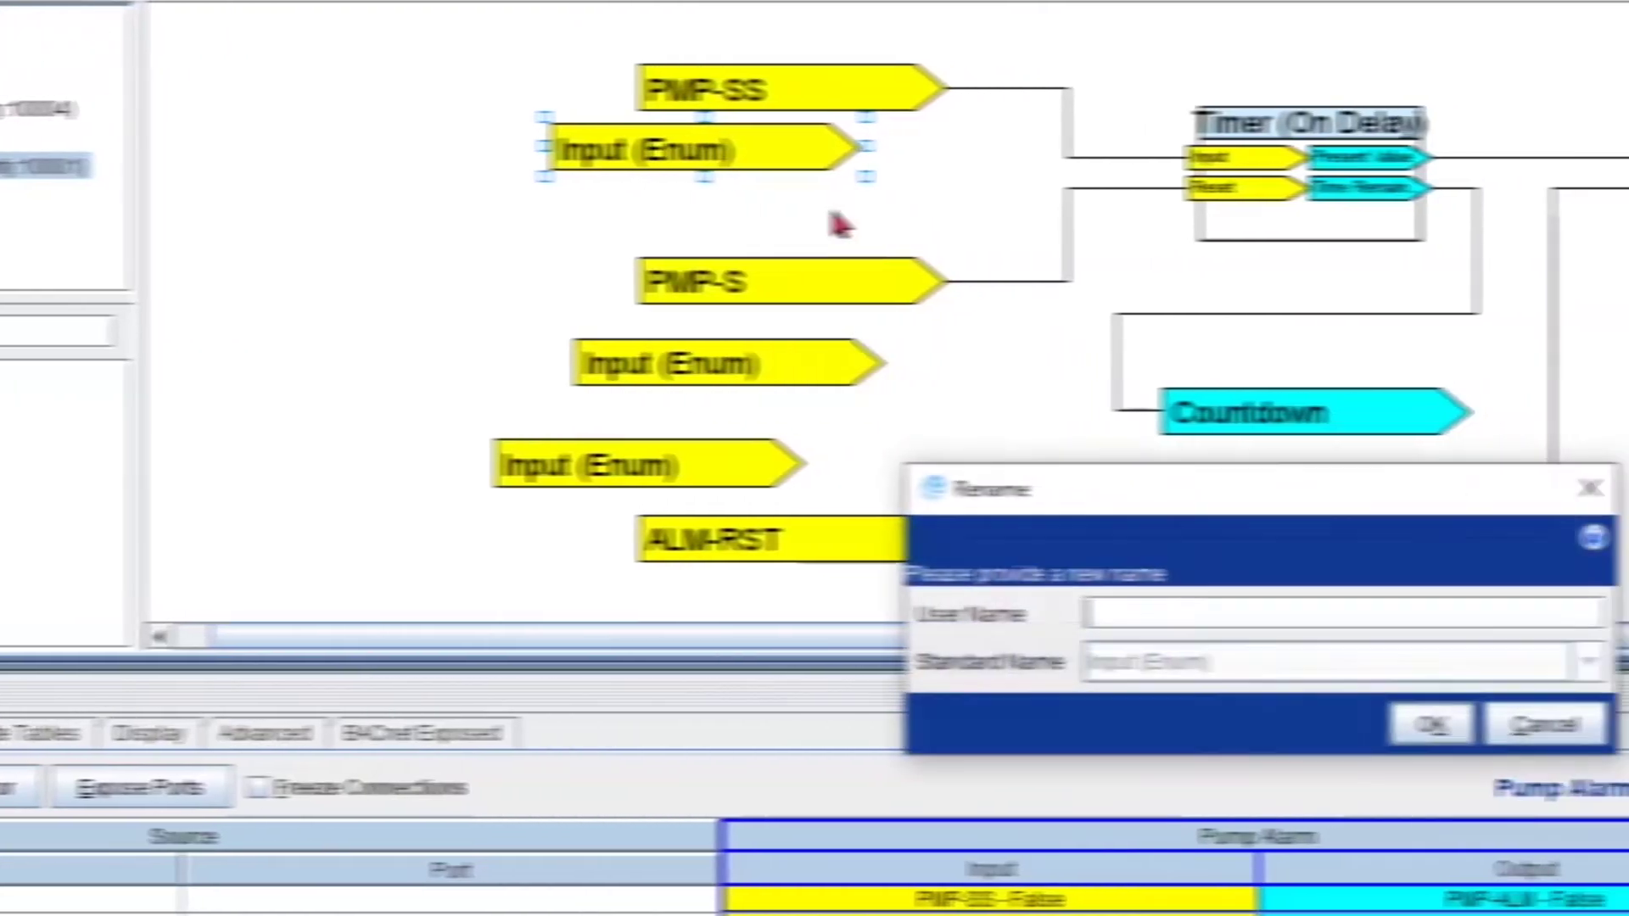
{"action": "type", "text": "PMP"}
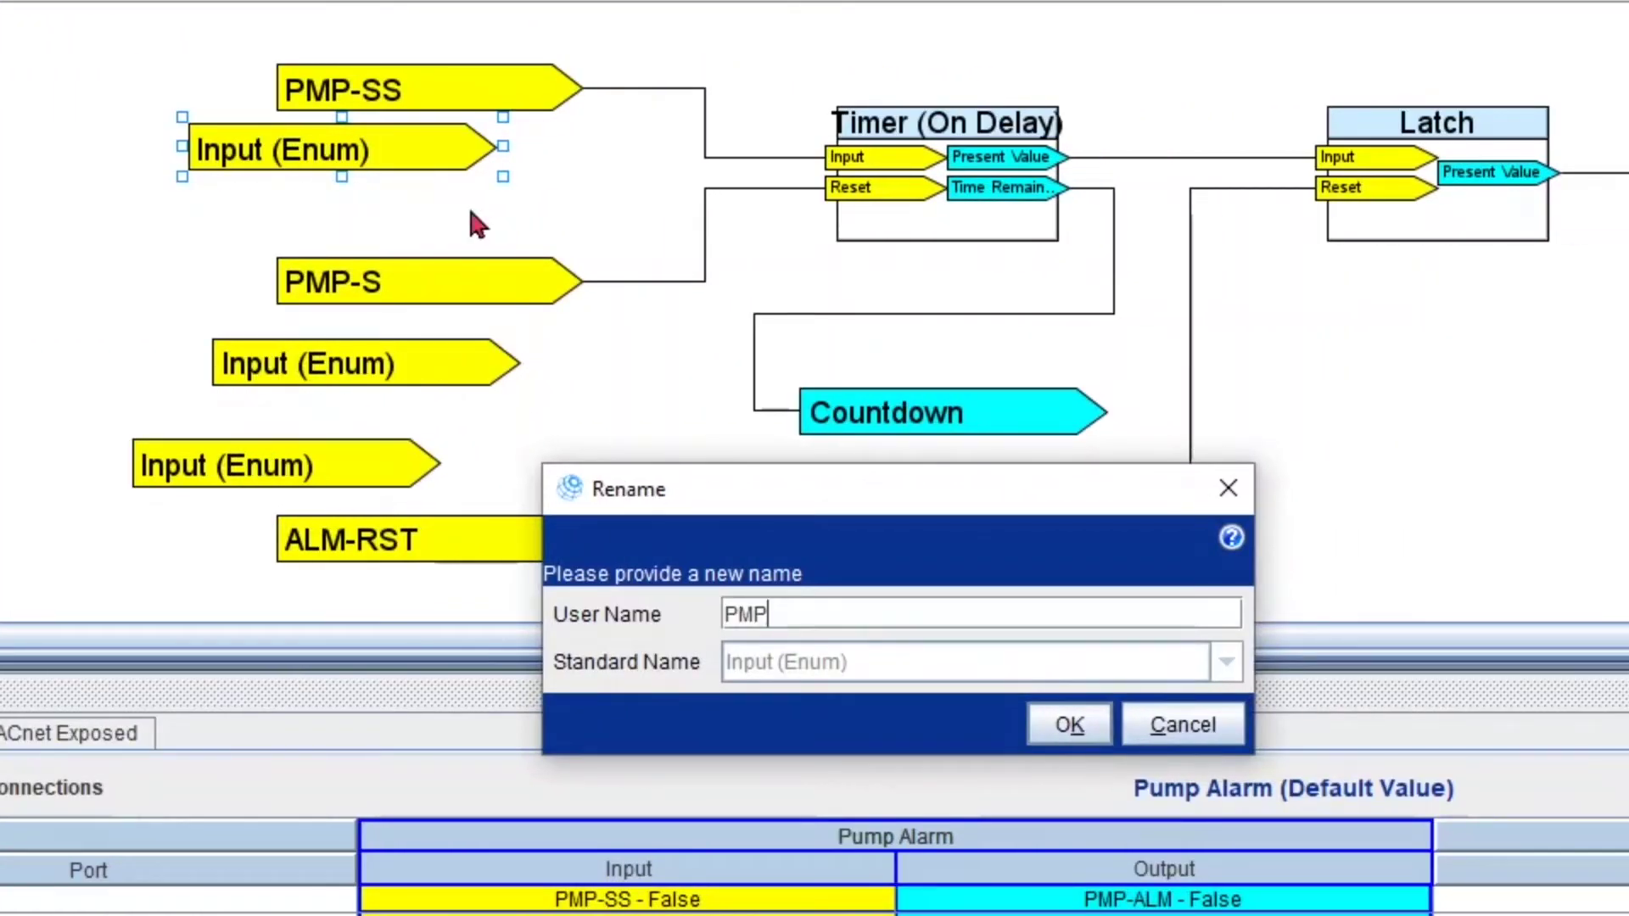
{"action": "type", "text": "-SS"}
{"action": "key", "text": "Return"}
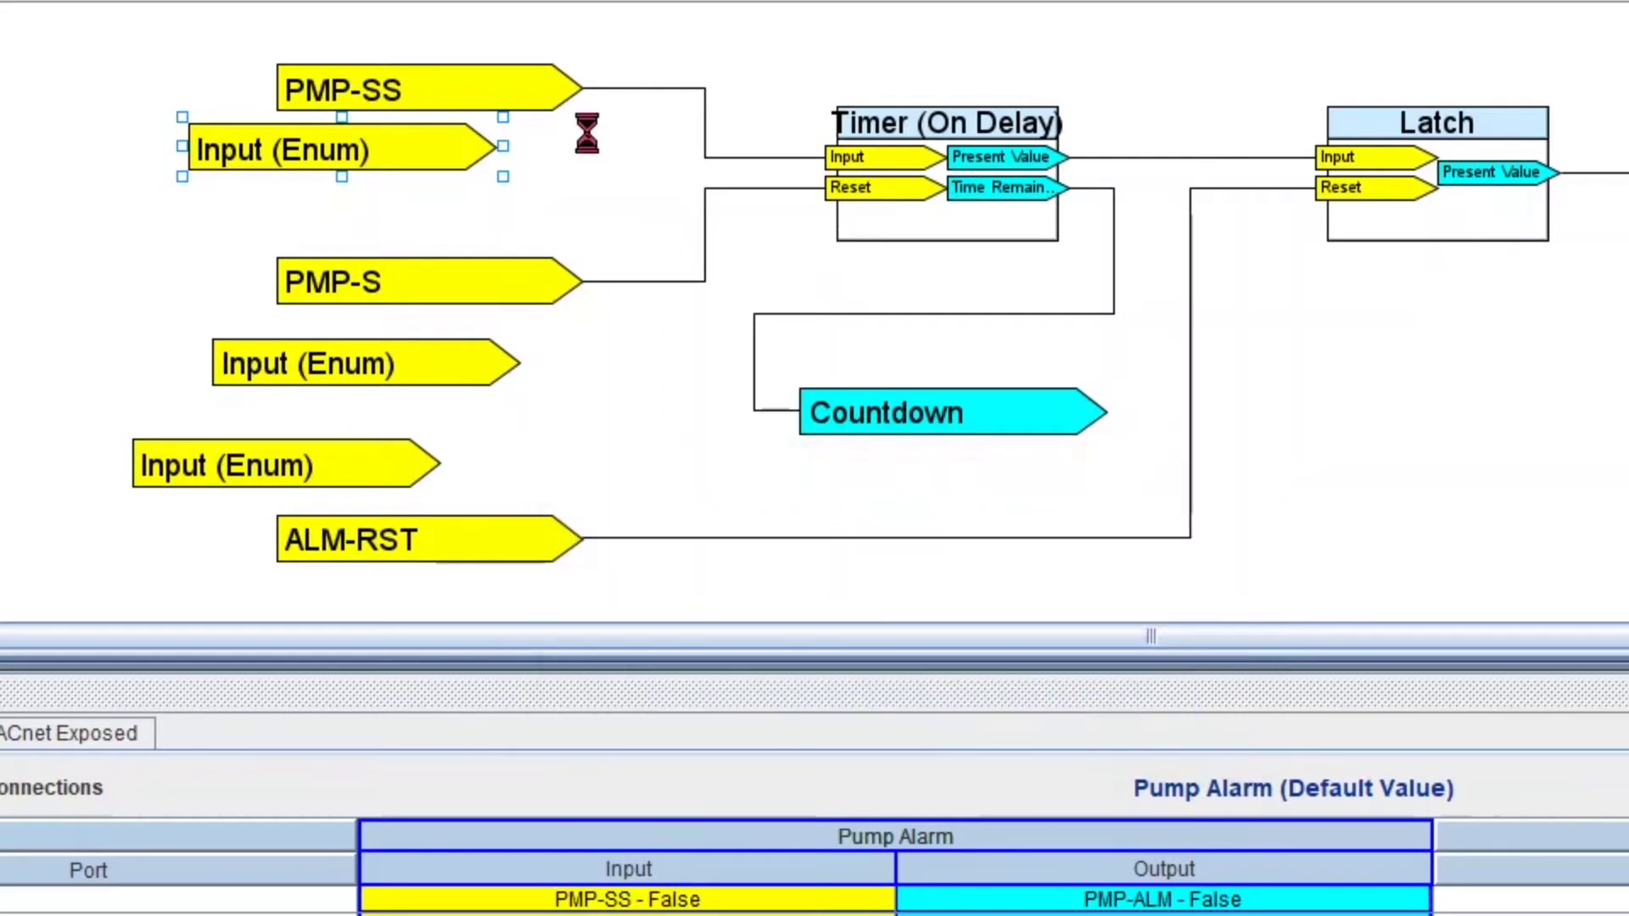
Rename the Input (Enum) block directly below PMP-S as PMP-S
{"action": "double_click", "coordinate": [382, 373]}
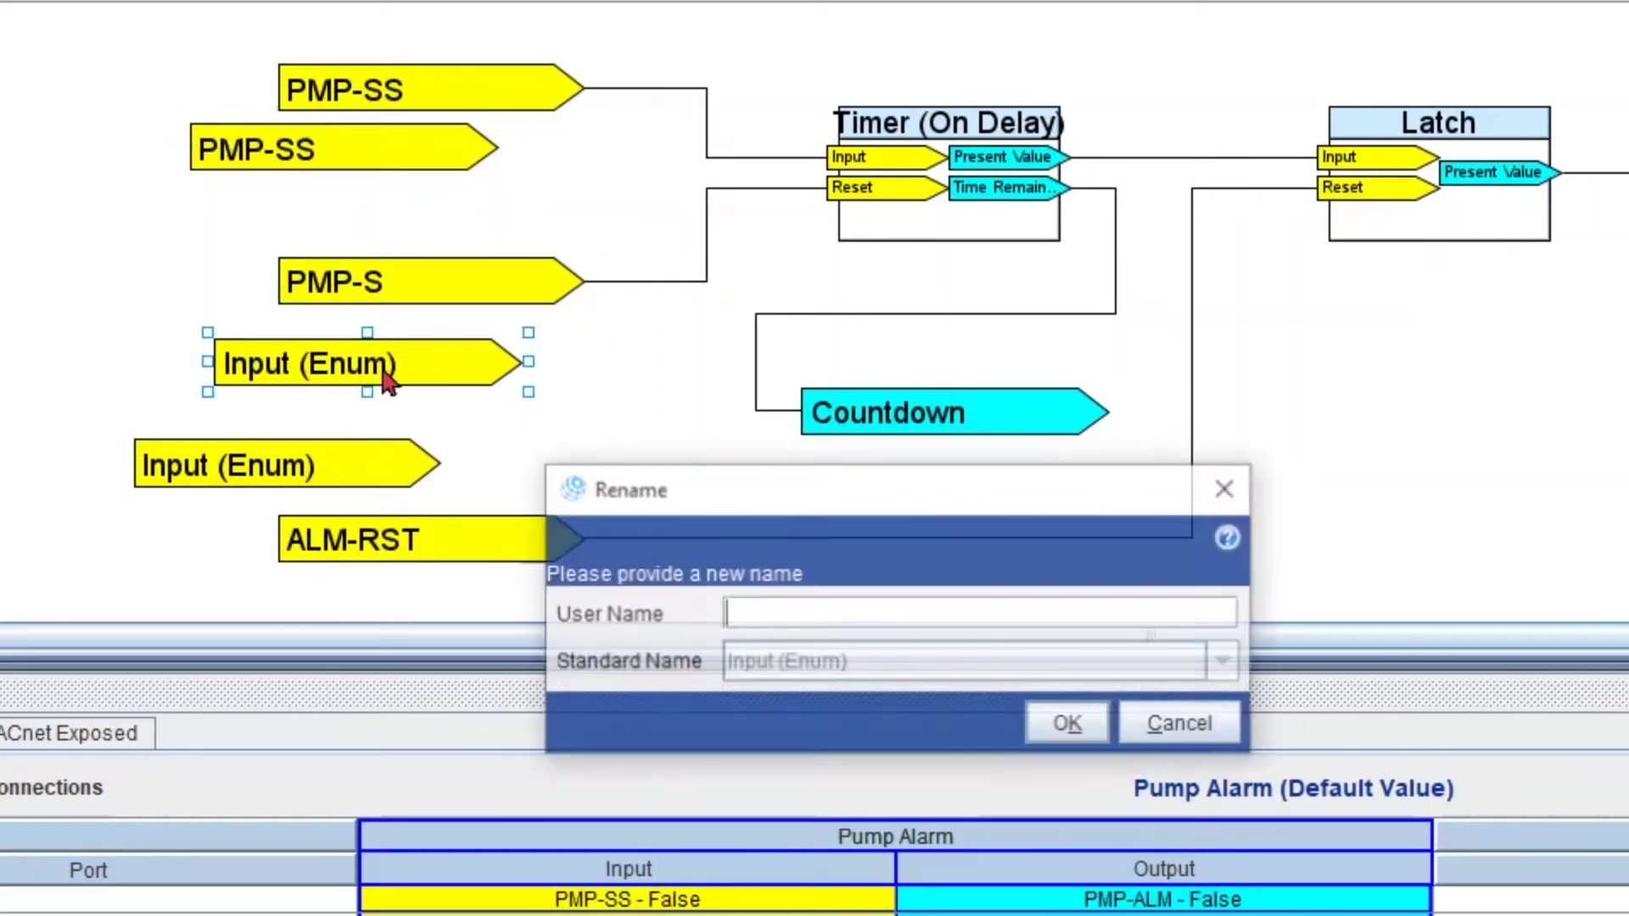
{"action": "type", "text": "PMP"}
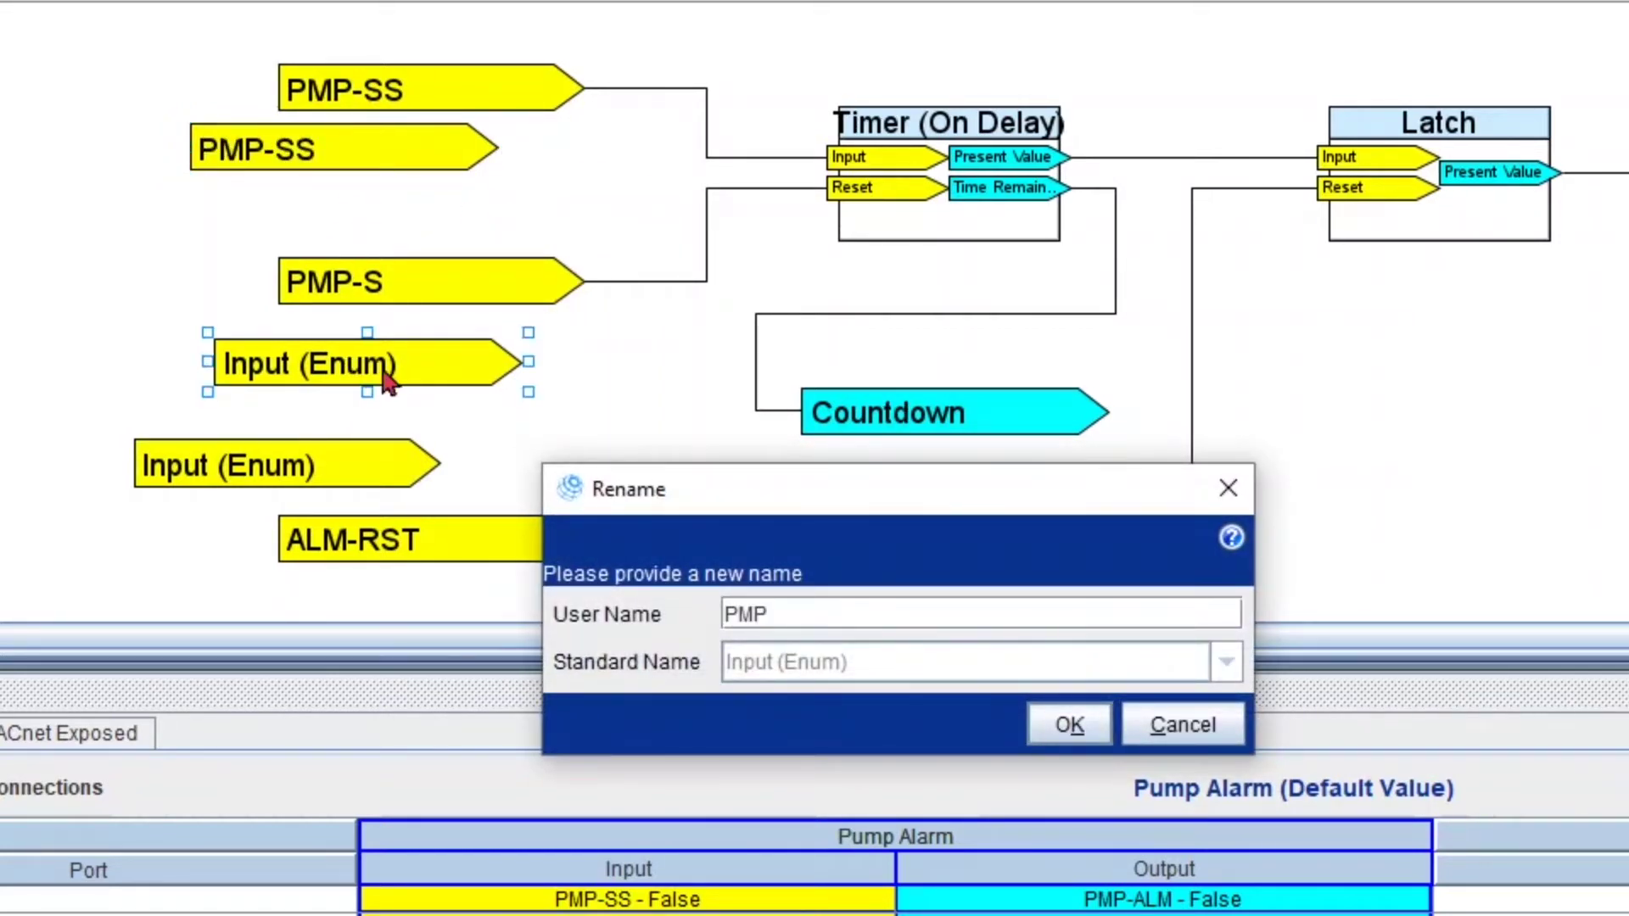
{"action": "type", "text": "-S"}
{"action": "key", "text": "Return"}
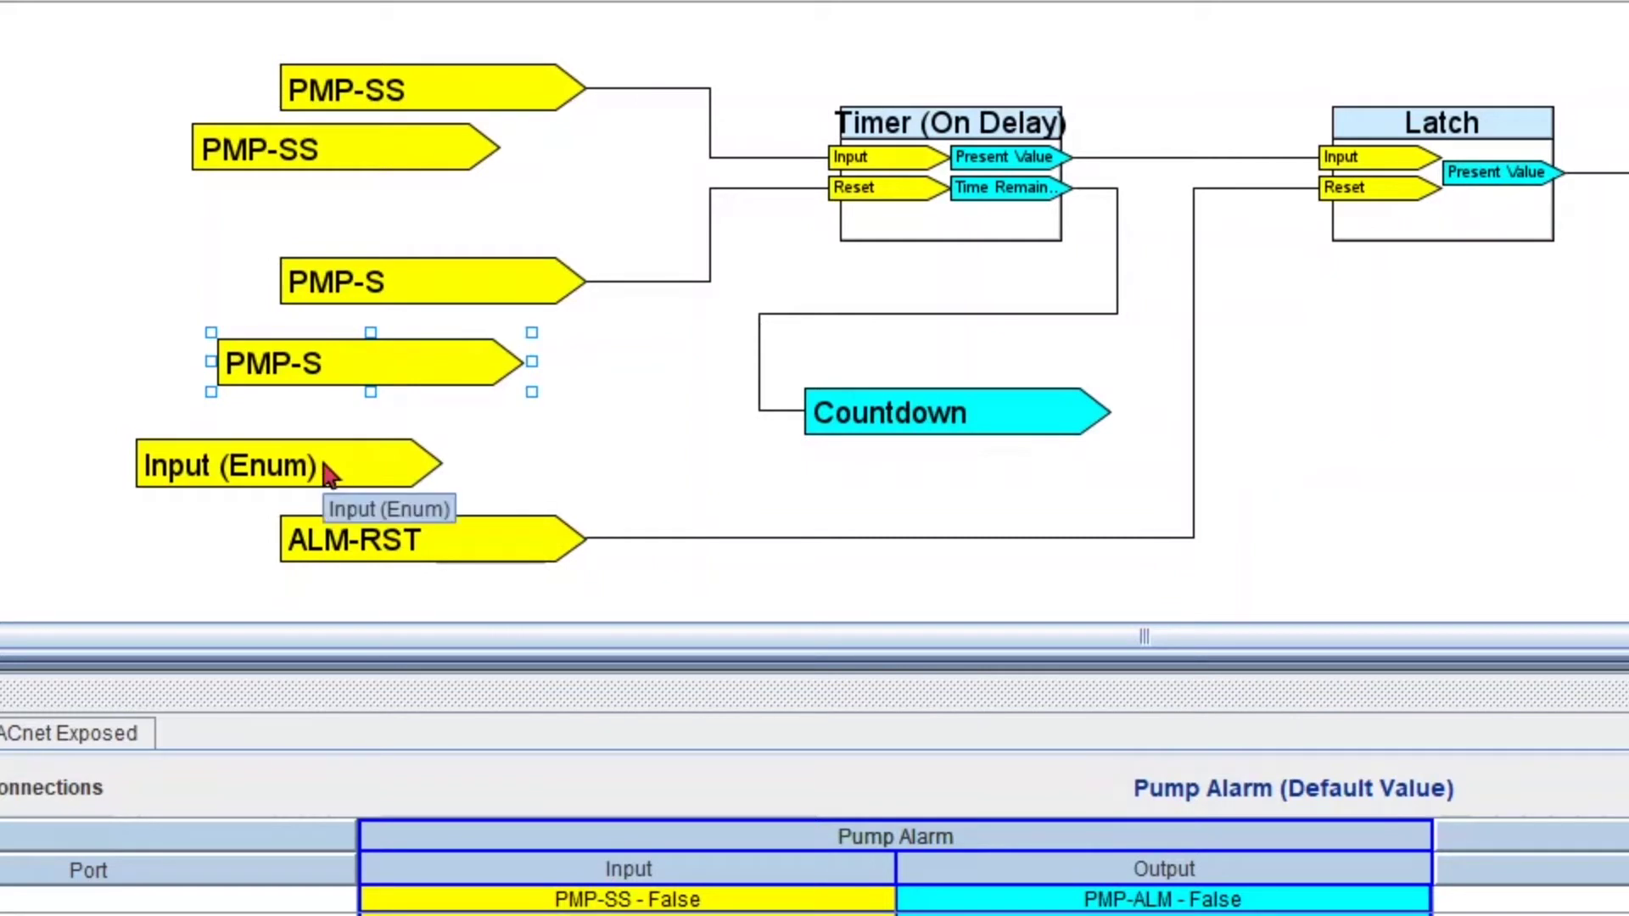
Rename the remaining Input (Enum) block, just above the original ALM-RST, as ALM-RST
{"action": "left_click", "coordinate": [355, 471]}
{"action": "key", "text": "F2"}
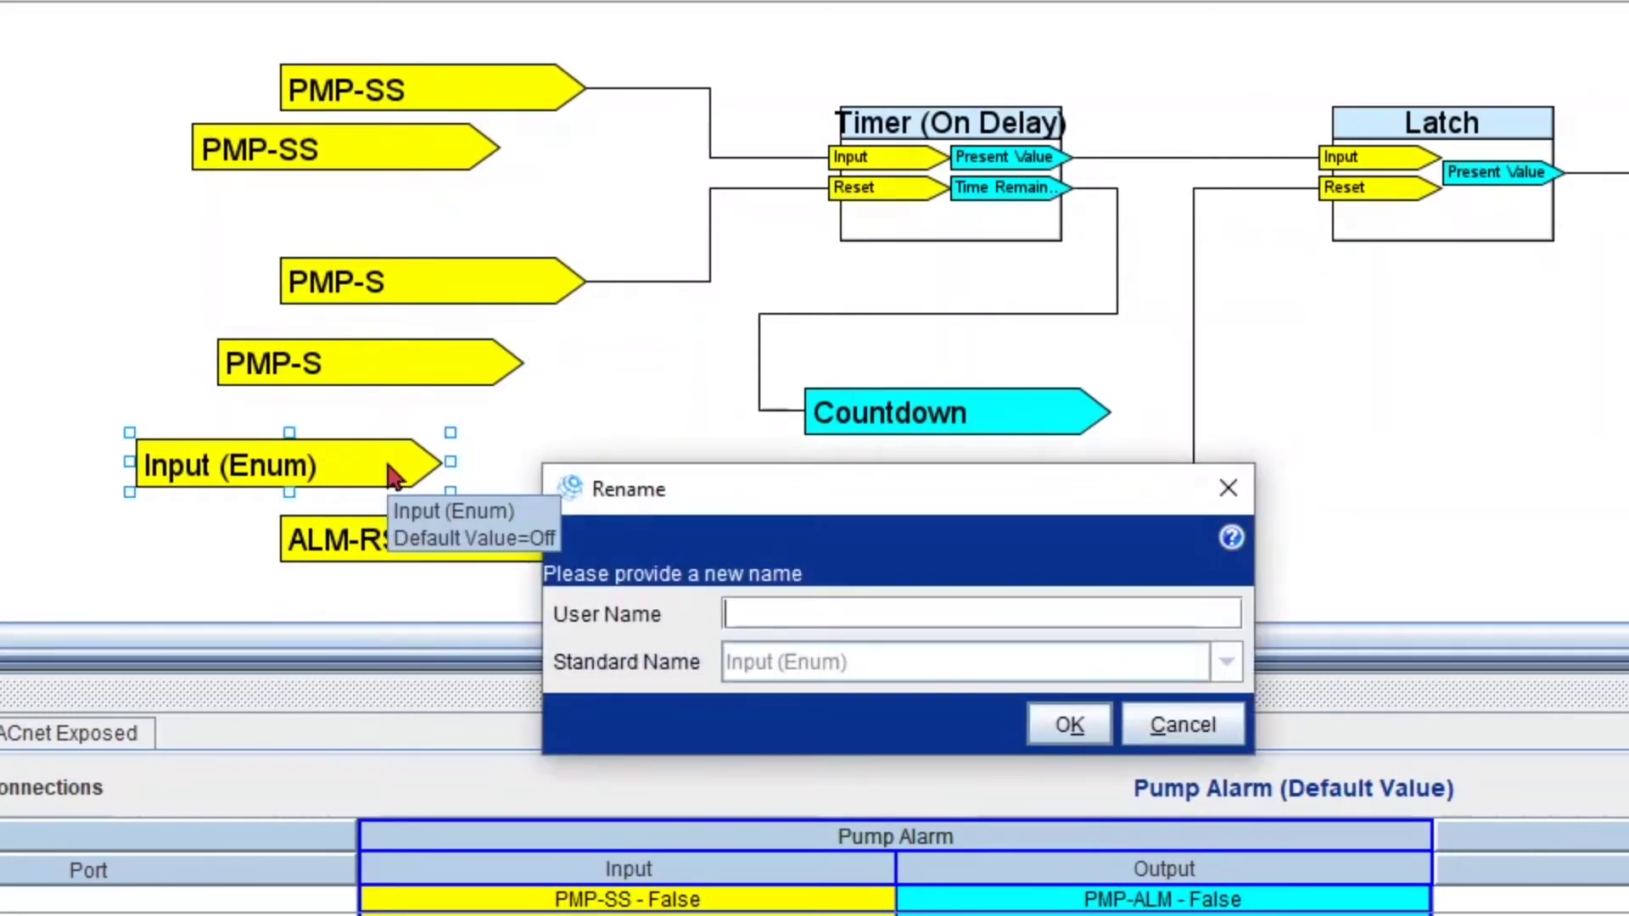
{"action": "type", "text": "alm"}
{"action": "key", "text": "BackSpace"}
{"action": "key", "text": "BackSpace"}
{"action": "type", "text": "M"}
{"action": "key", "text": "BackSpace"}
{"action": "type", "text": "PM"}
{"action": "key", "text": "BackSpace"}
{"action": "key", "text": "BackSpace"}
{"action": "type", "text": "LM-RST"}
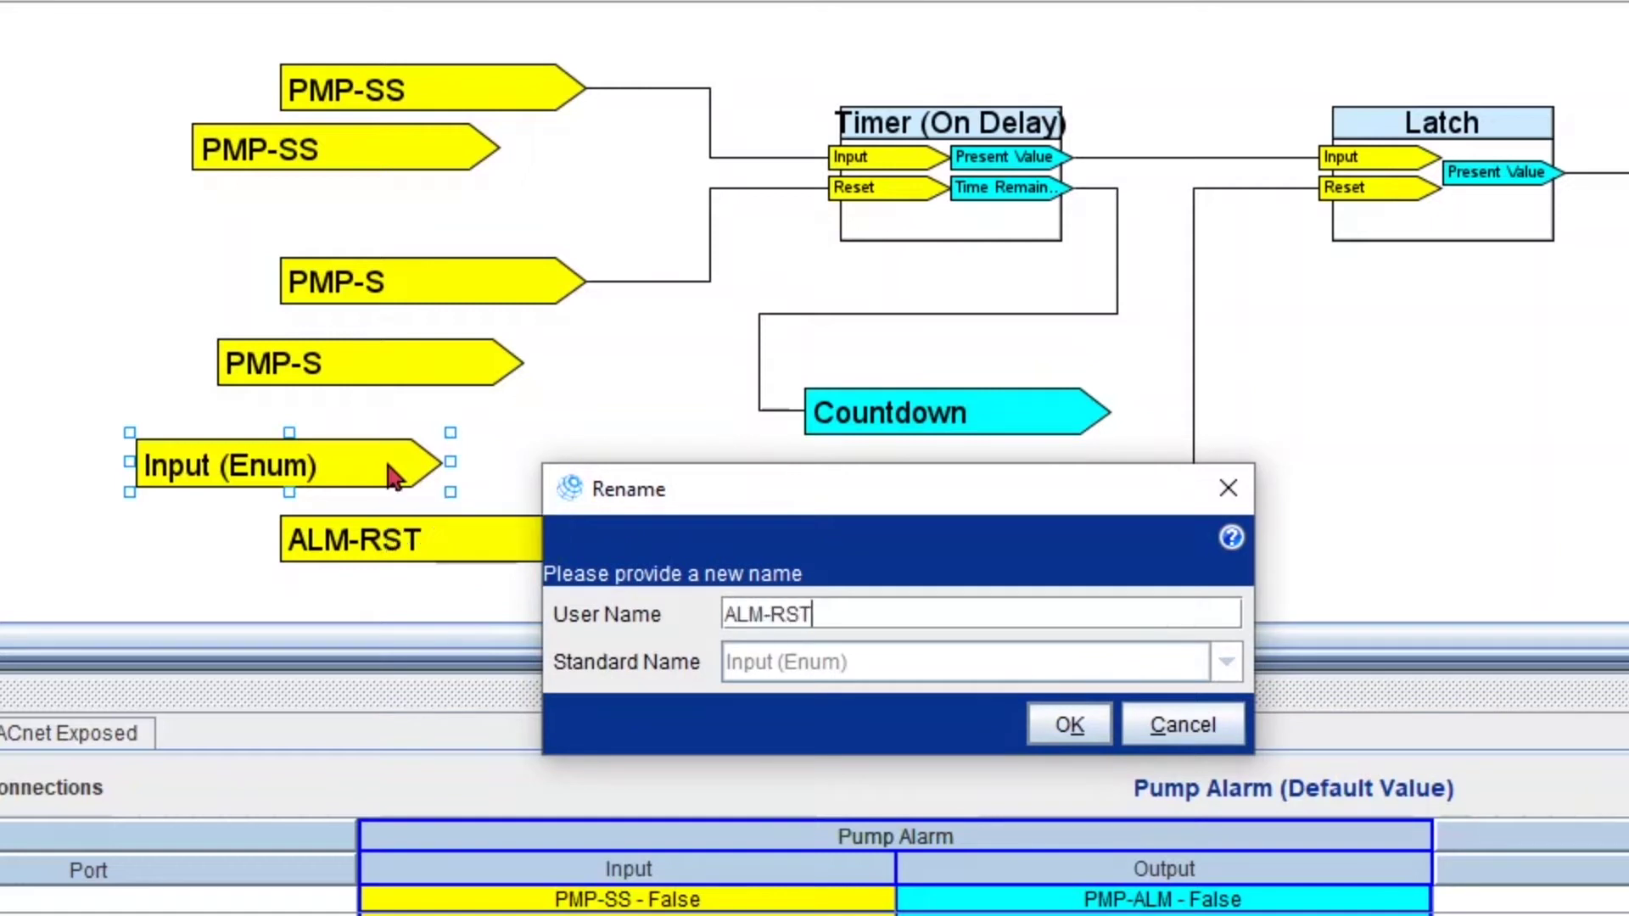
{"action": "key", "text": "Return"}
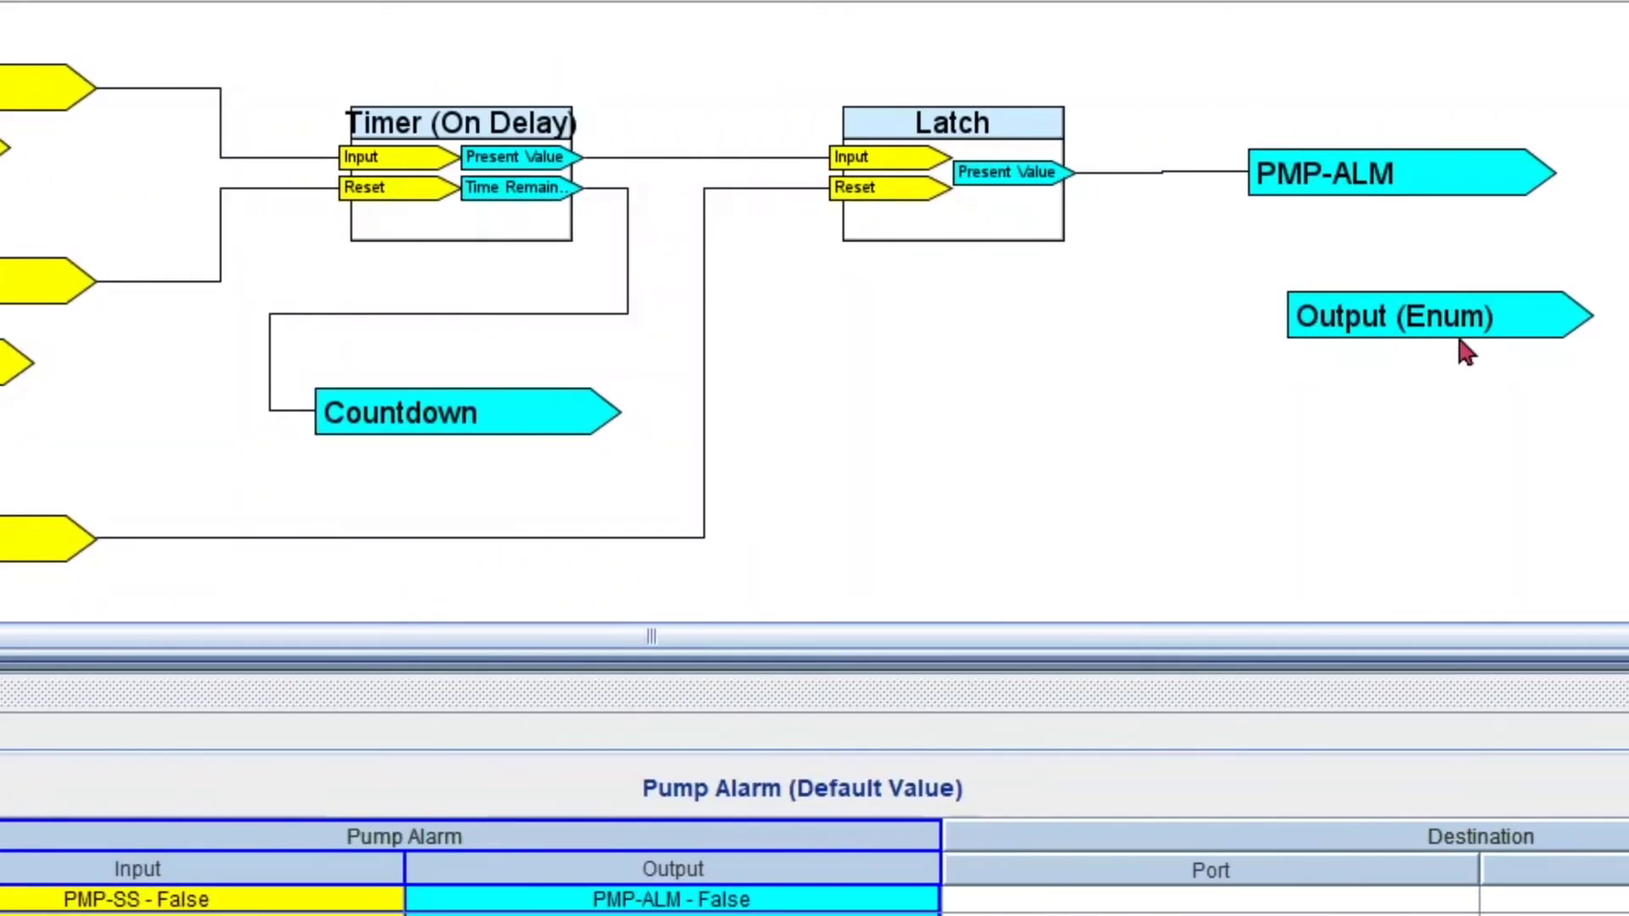
Rename the Output (Enum) block as PMP-LCK and move it slightly closer beneath PMP-ALM
{"action": "left_click", "coordinate": [1596, 318]}
{"action": "key", "text": "F2"}
{"action": "type", "text": "PMP"}
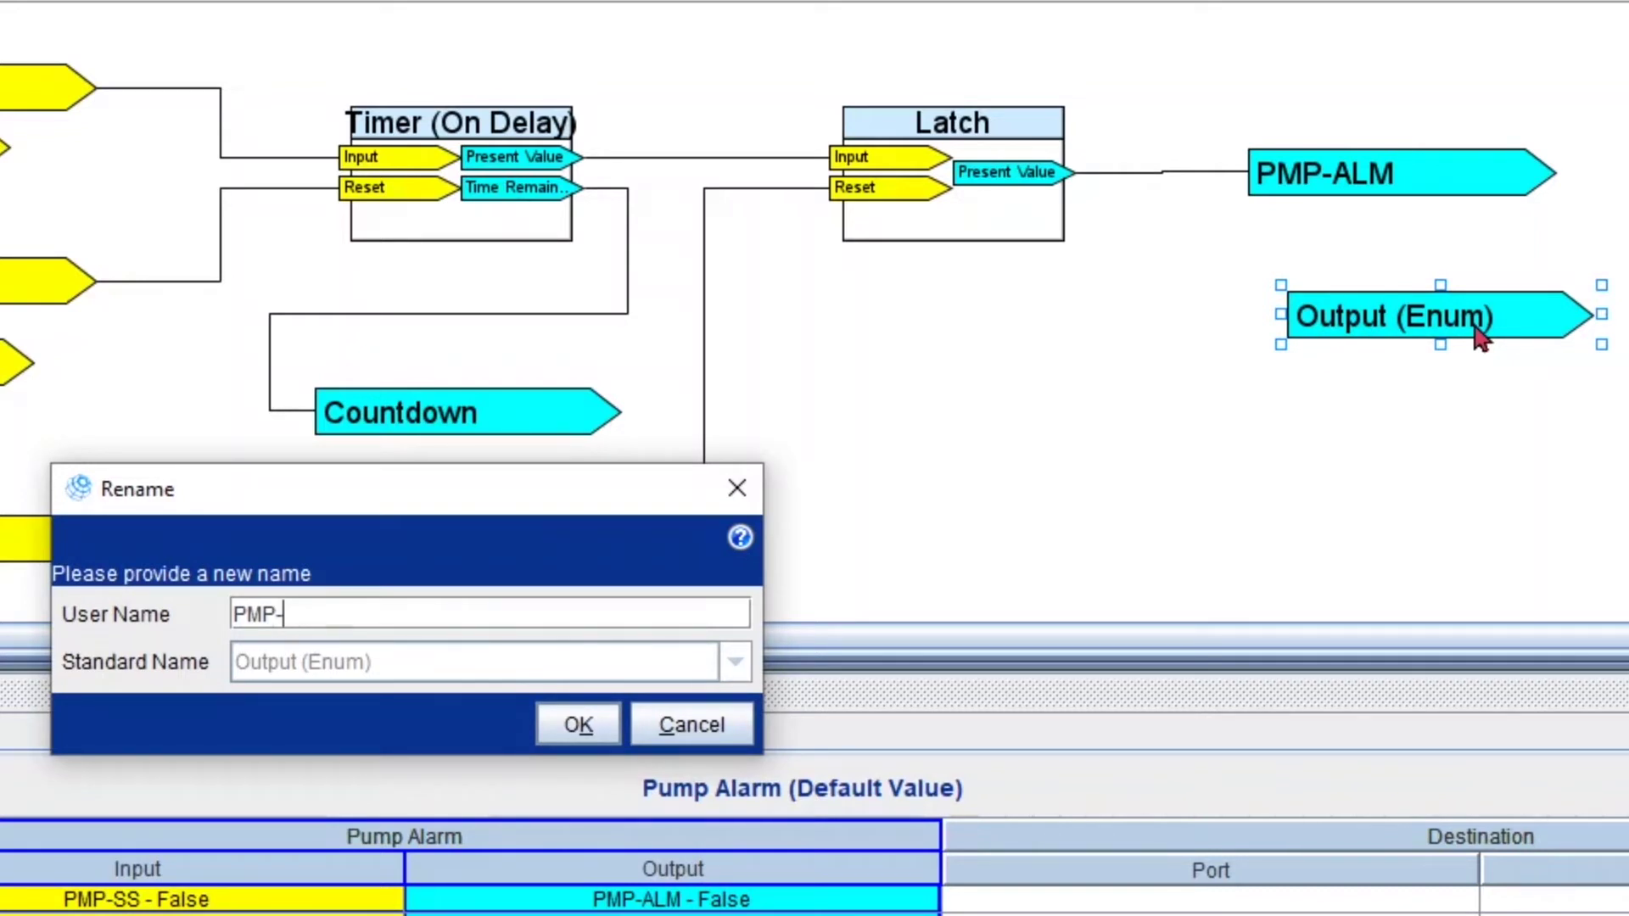
{"action": "type", "text": "-LCK"}
{"action": "key", "text": "Return"}
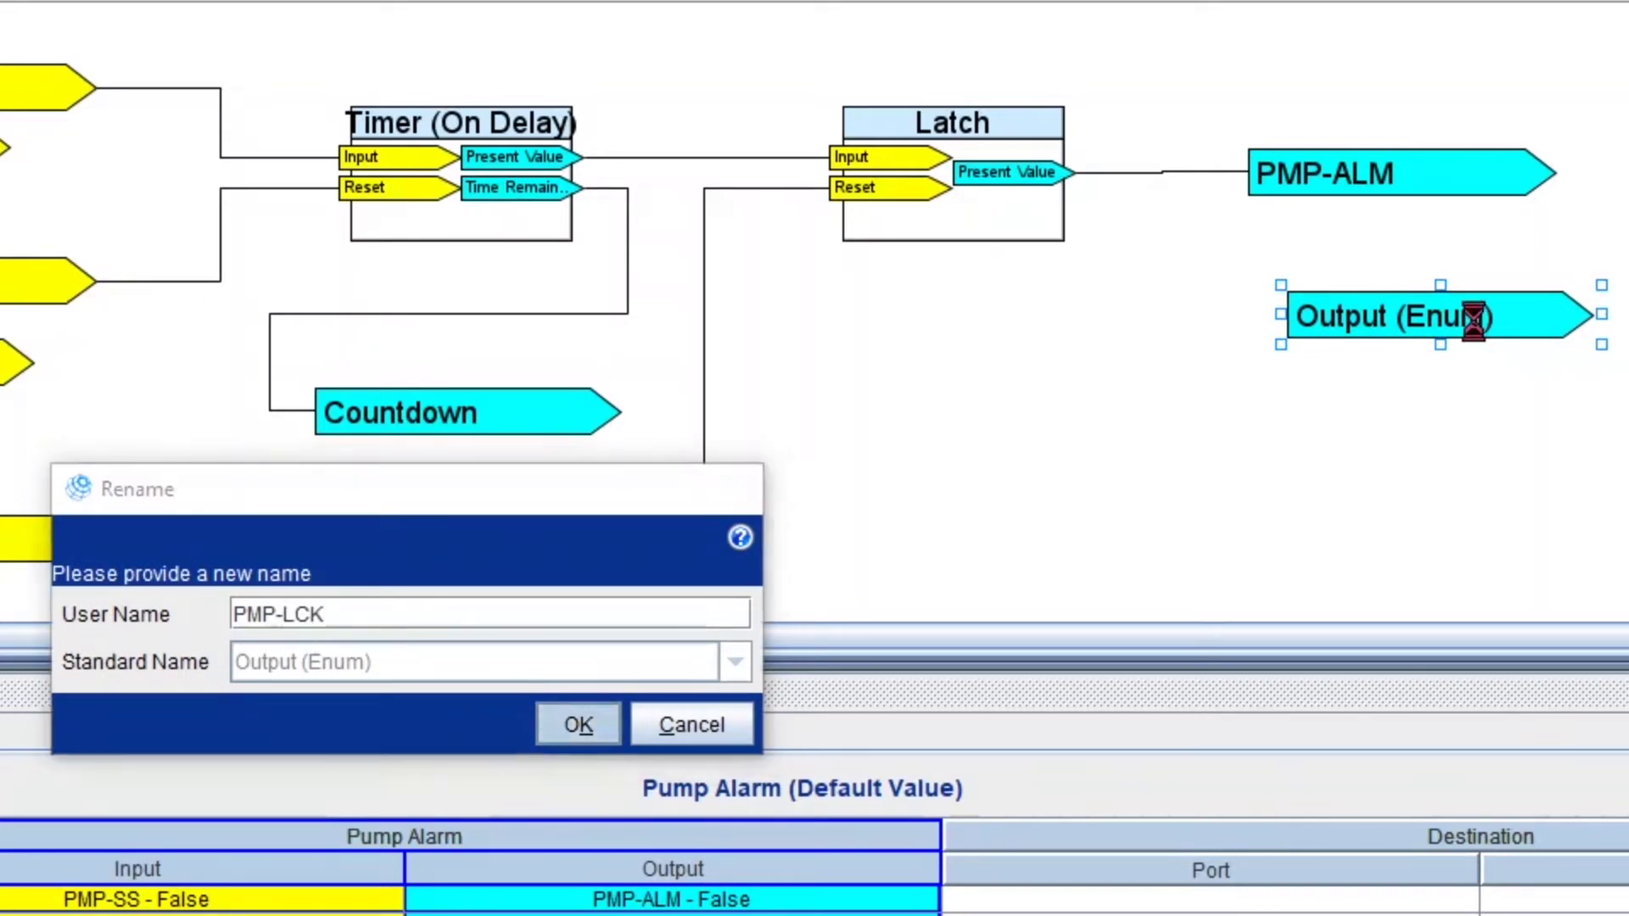
{"action": "left_click", "coordinate": [1451, 416]}
{"action": "left_click_drag", "start_coordinate": [1468, 315], "coordinate": [1453, 289]}
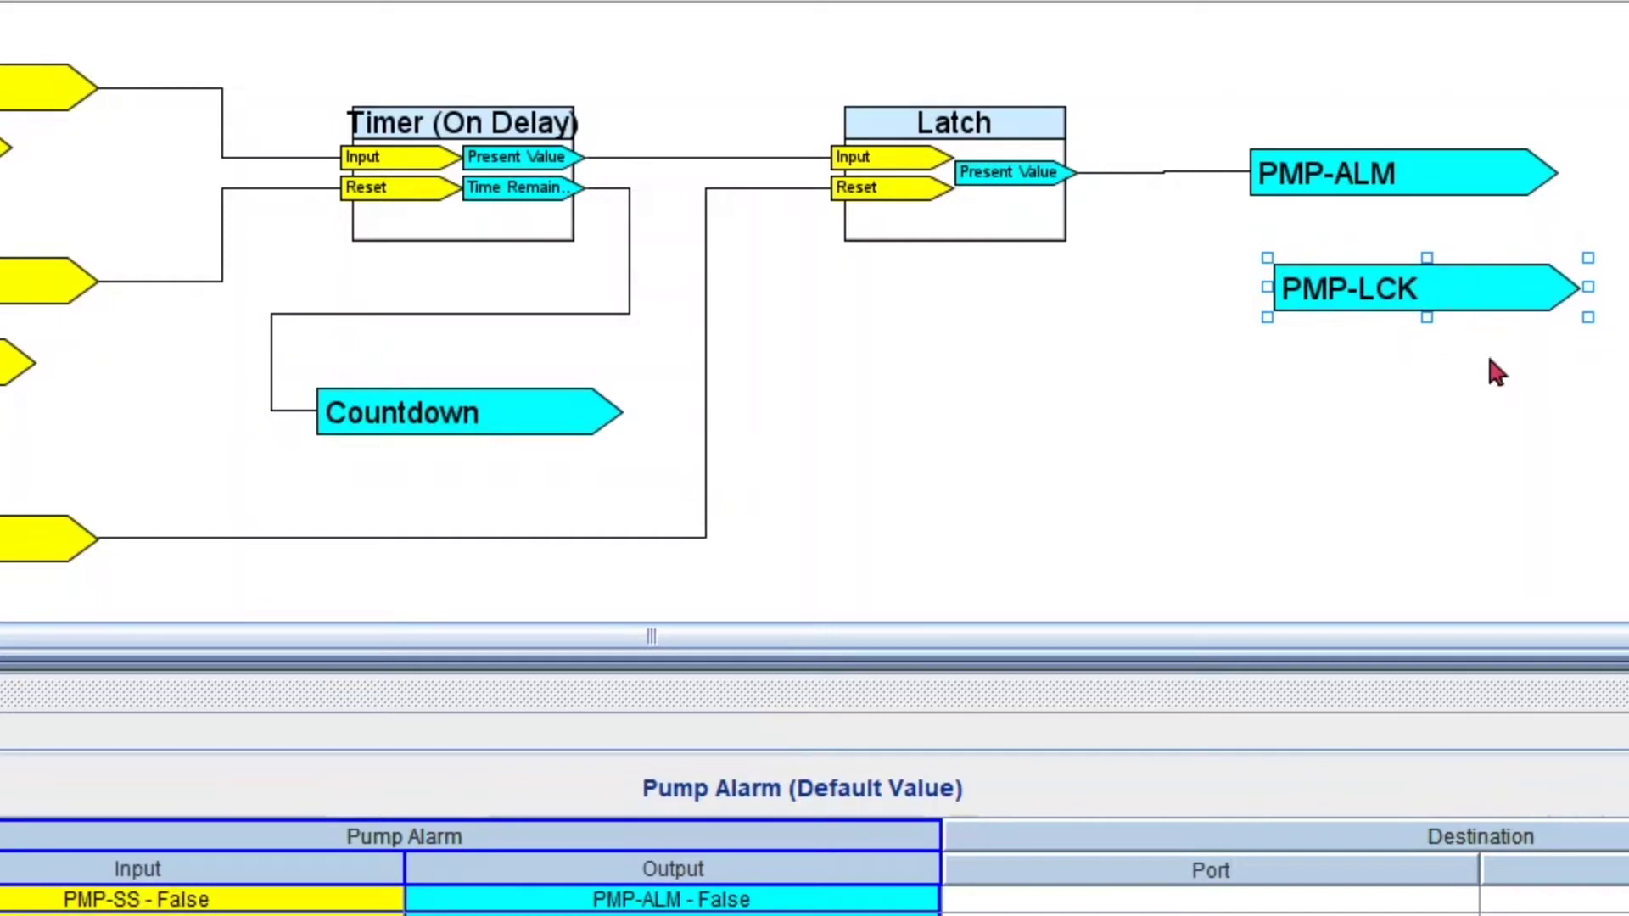
{"action": "left_click", "coordinate": [1491, 386]}
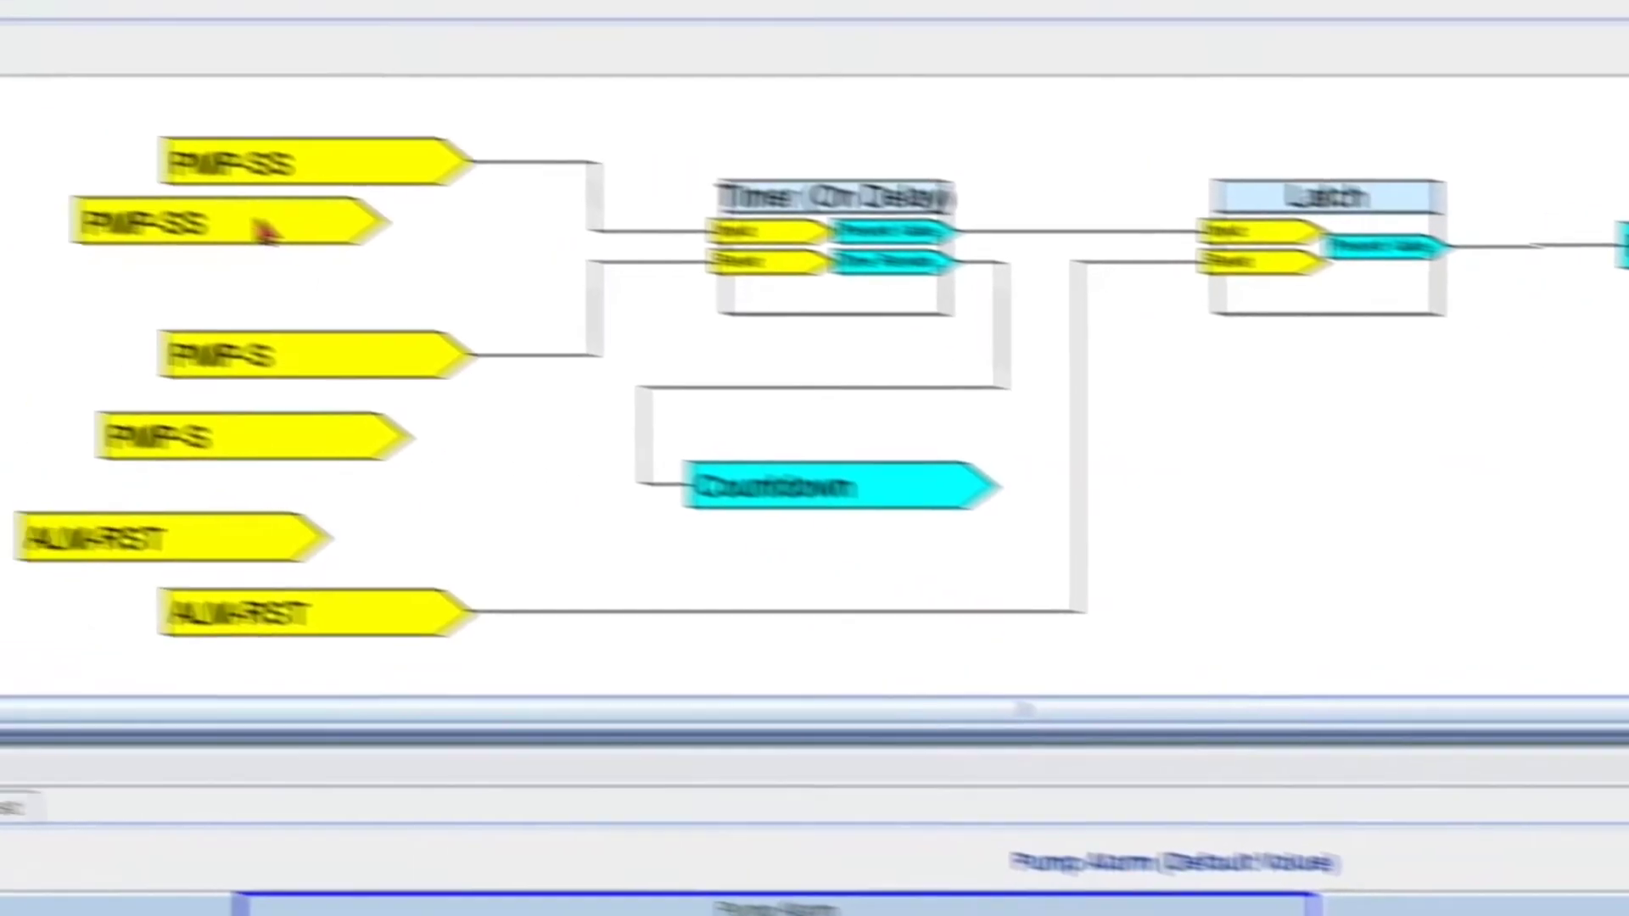
Set the States Text of the new enum input PMP-SS to Stop/Start and apply the change
{"action": "left_click", "coordinate": [262, 229]}
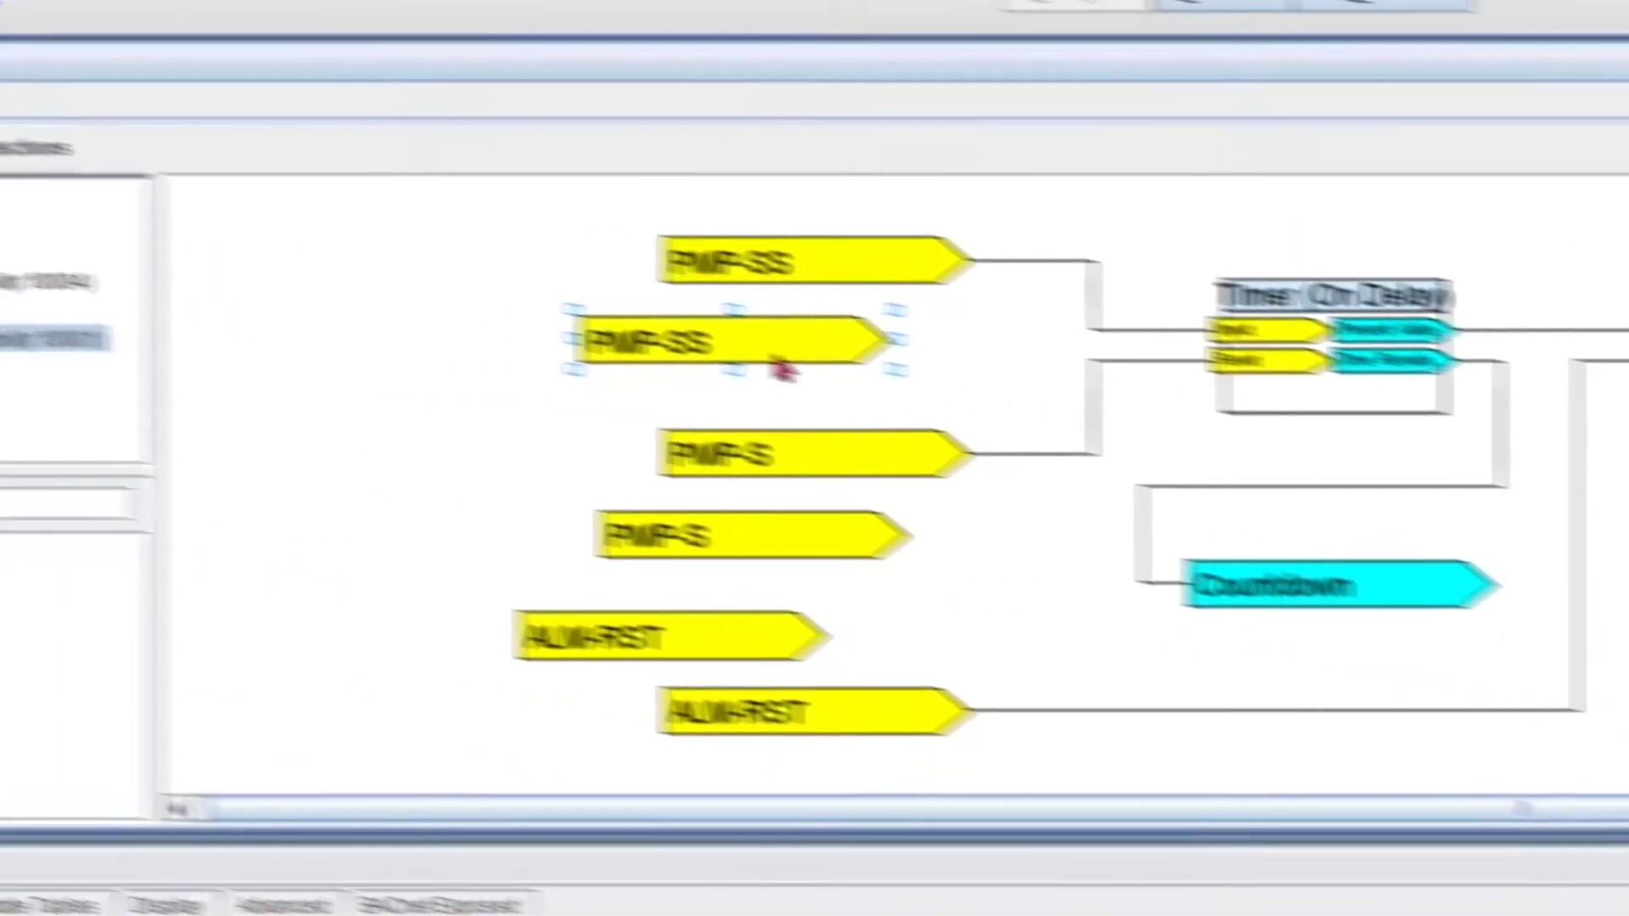
{"action": "double_click", "coordinate": [758, 352]}
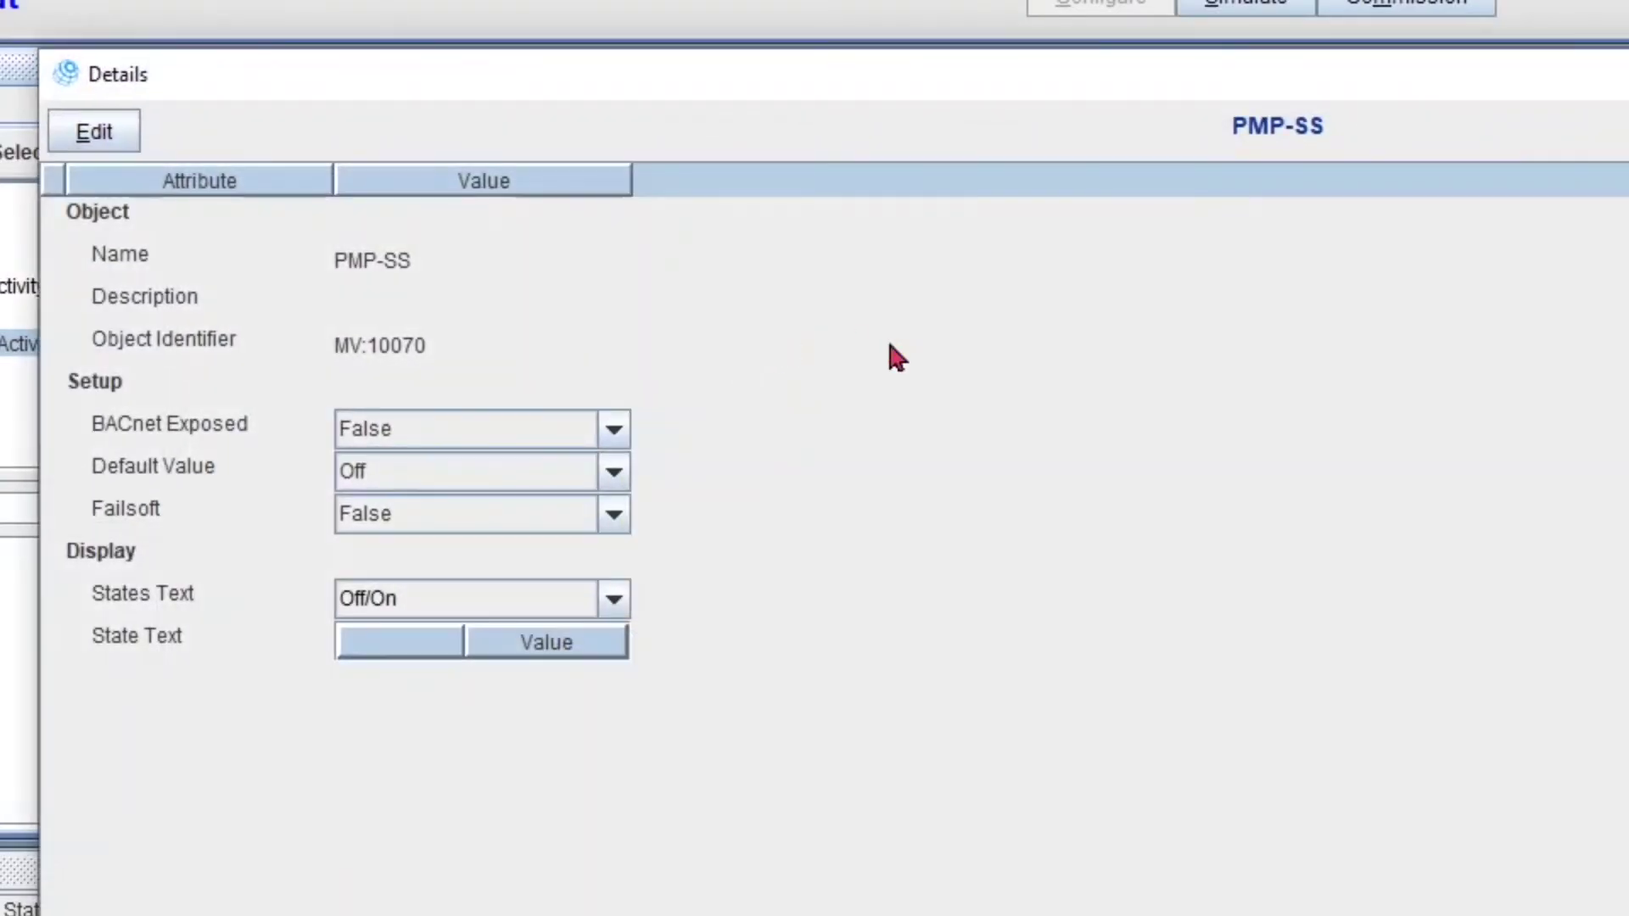
{"action": "left_click", "coordinate": [109, 141]}
{"action": "left_click", "coordinate": [475, 599]}
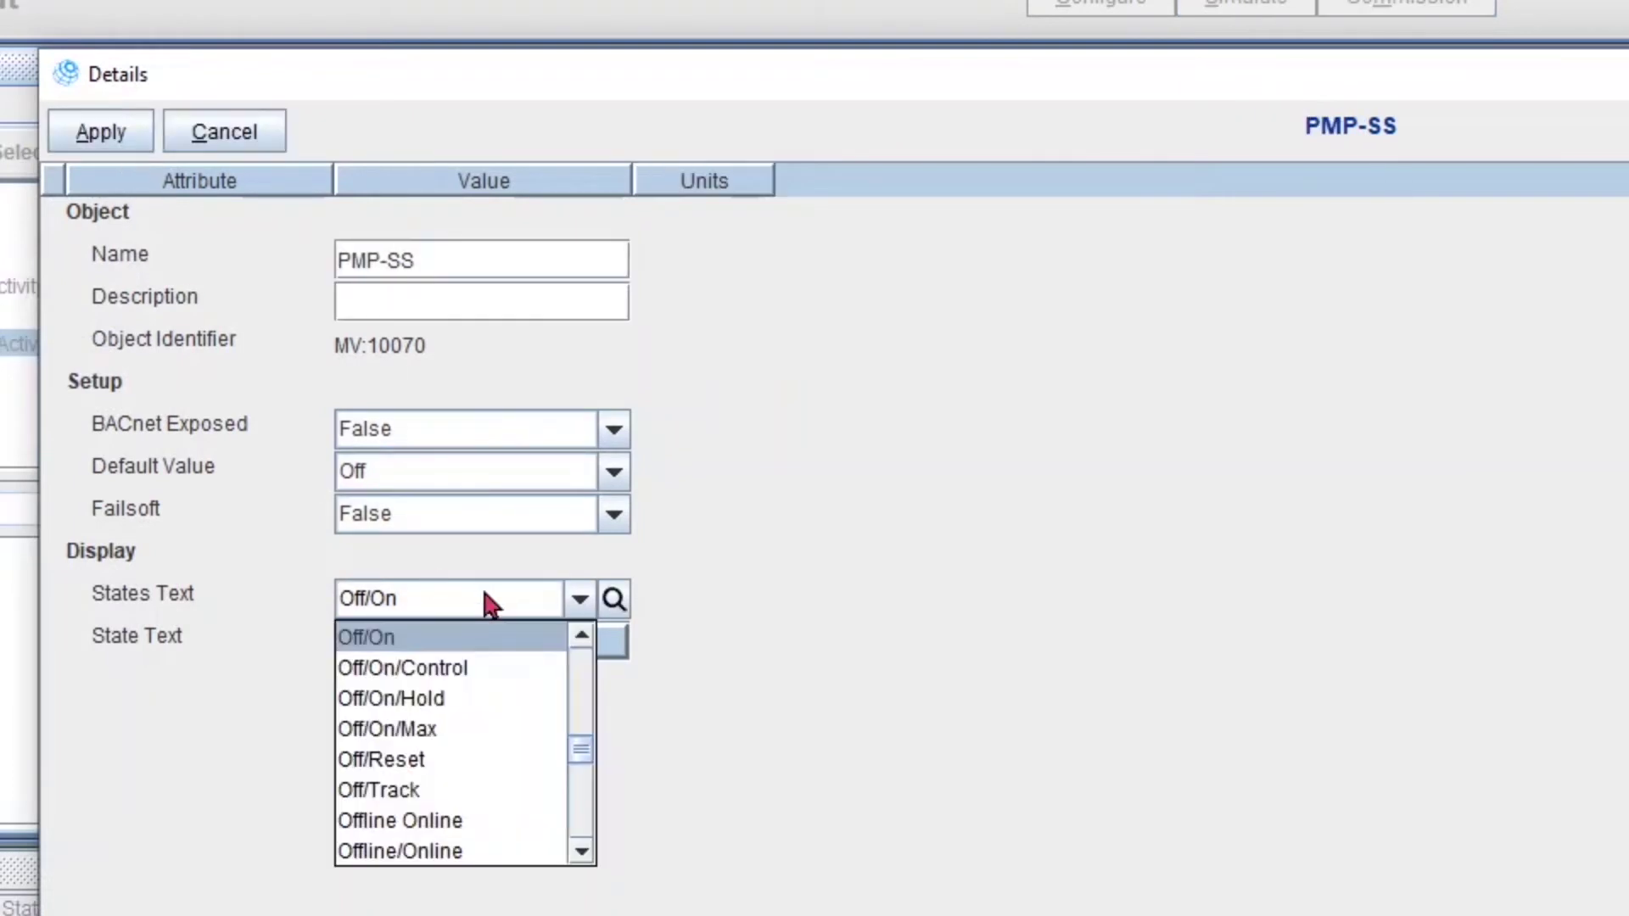
{"action": "type", "text": "sto"}
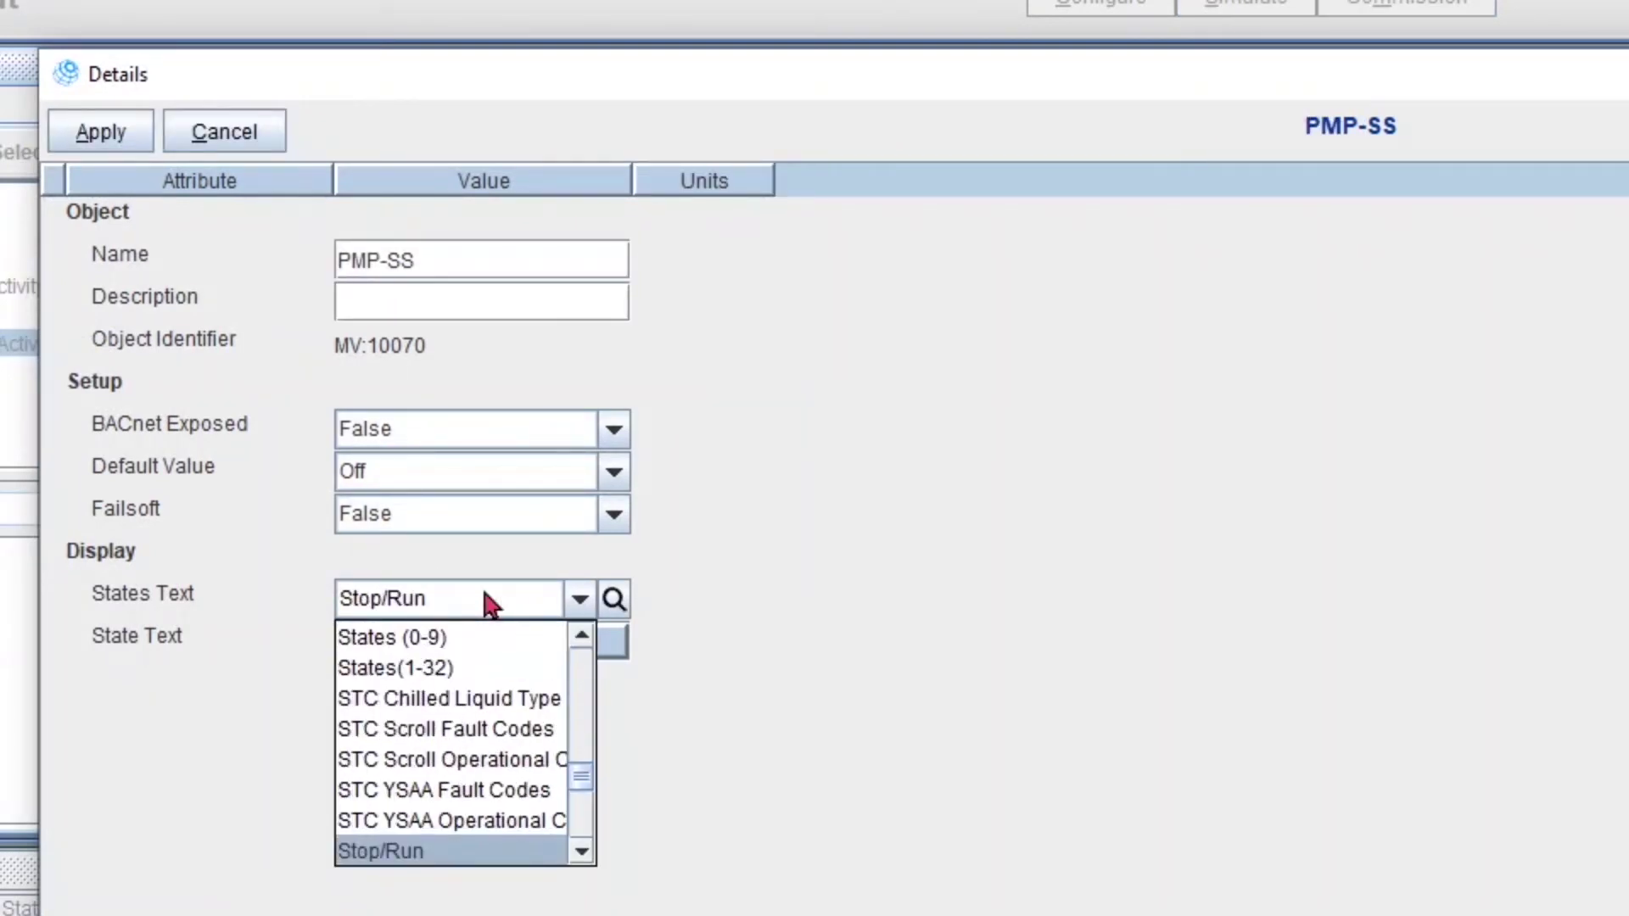
{"action": "key", "text": "Down"}
{"action": "left_click", "coordinate": [442, 851]}
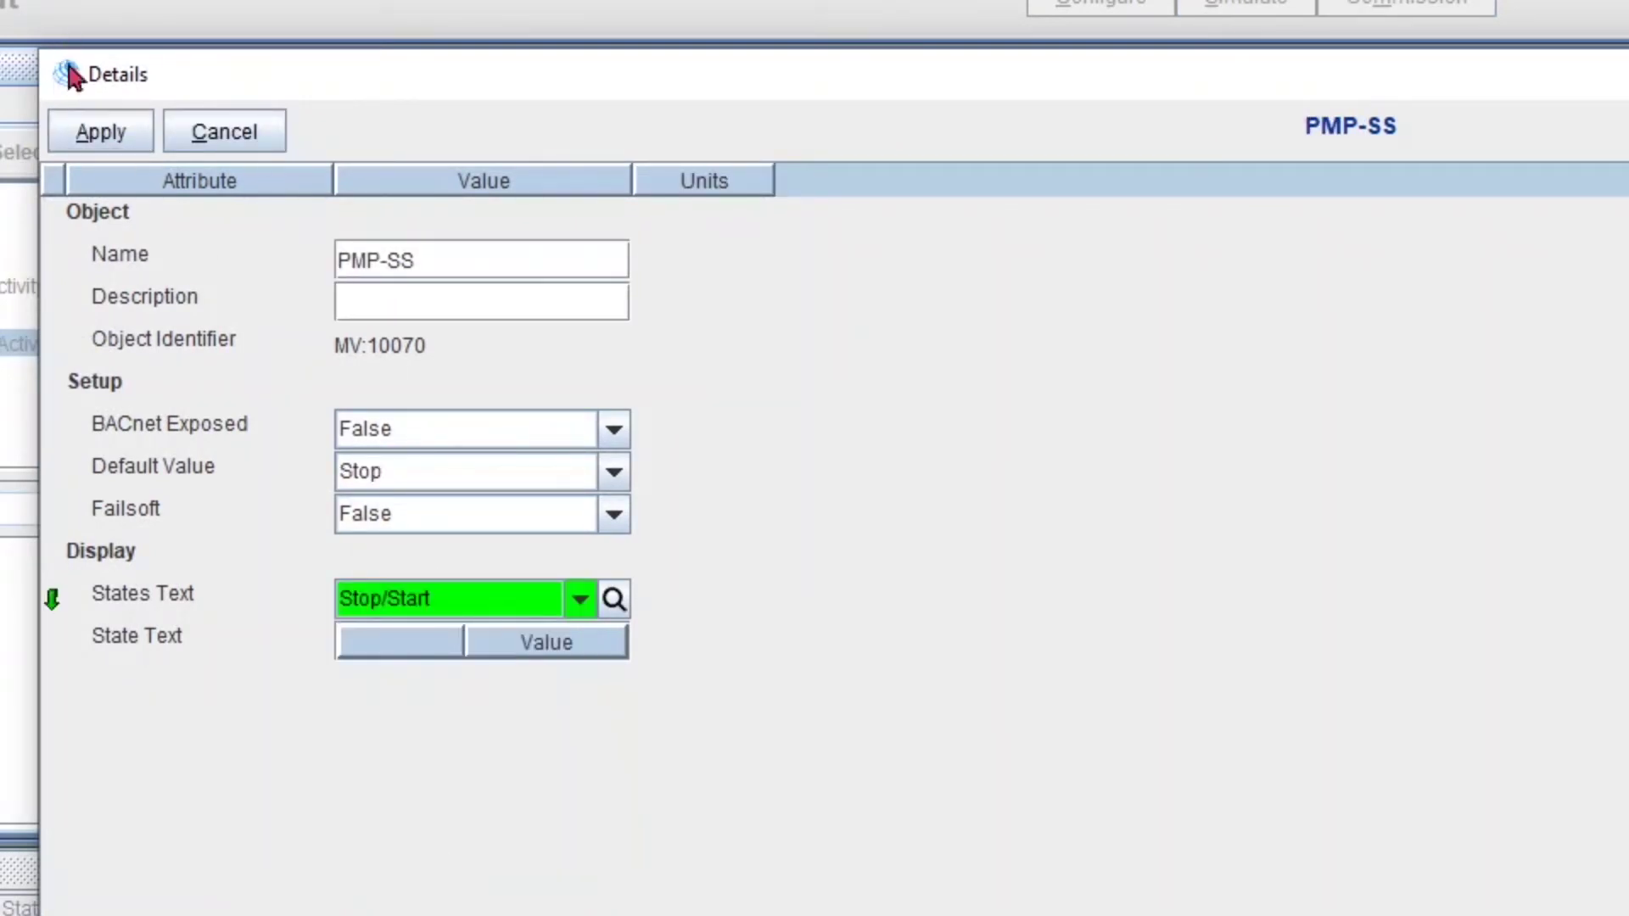
{"action": "left_click", "coordinate": [89, 127]}
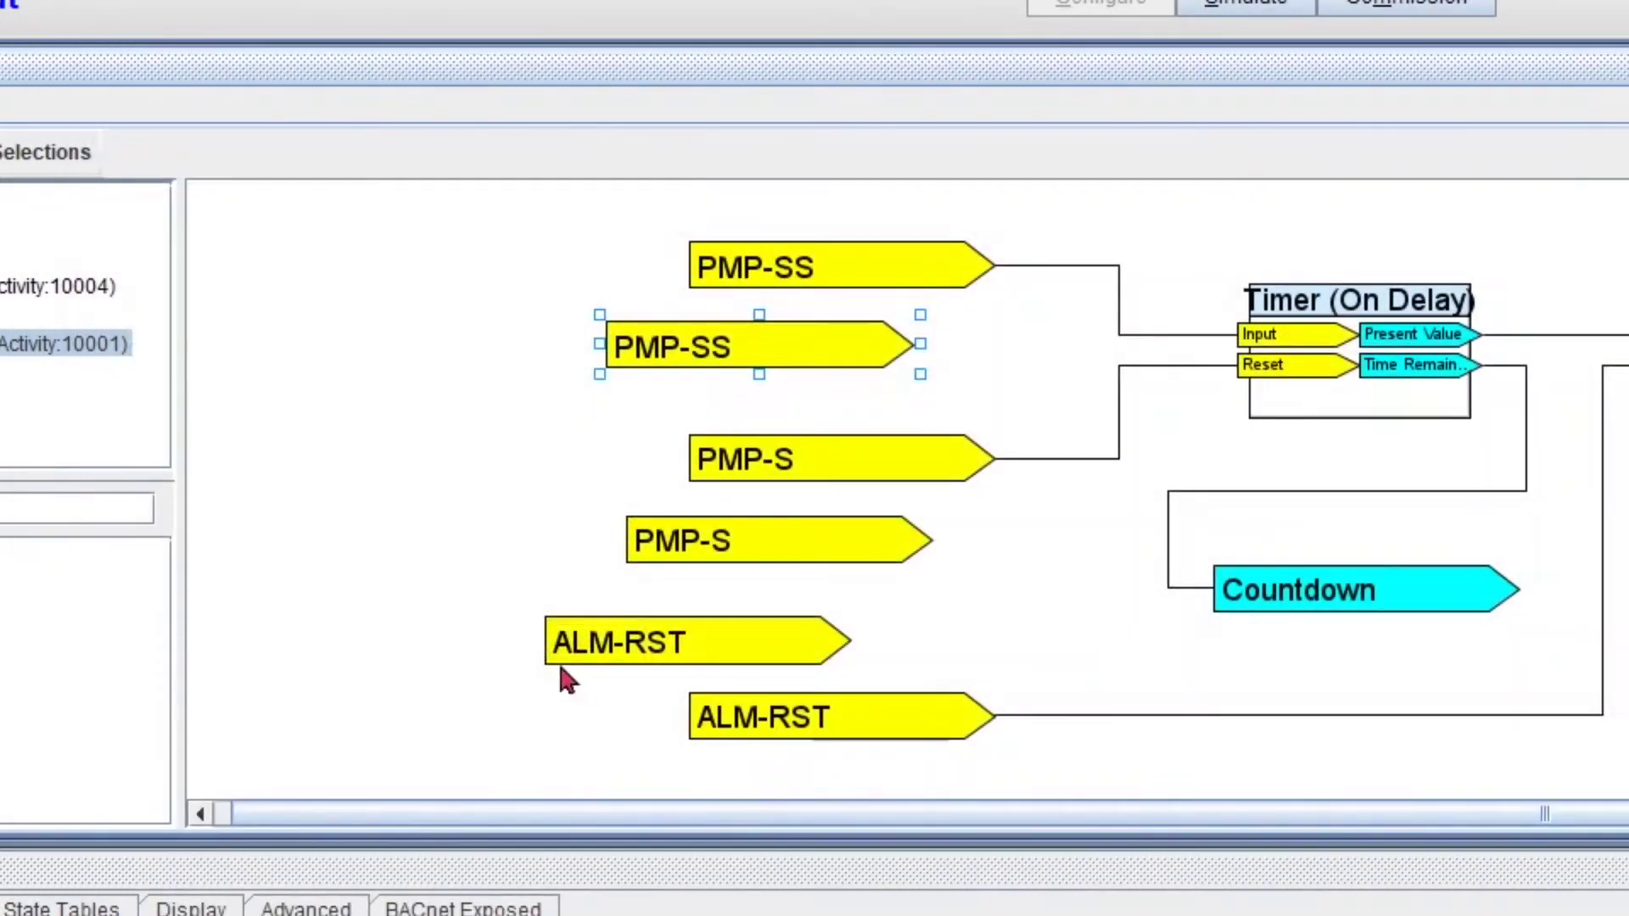
Delete the original PMP-SS input that is wired to the Timer (On Delay) block
{"action": "left_click", "coordinate": [561, 668]}
{"action": "left_click_drag", "start_coordinate": [823, 280], "coordinate": [804, 279]}
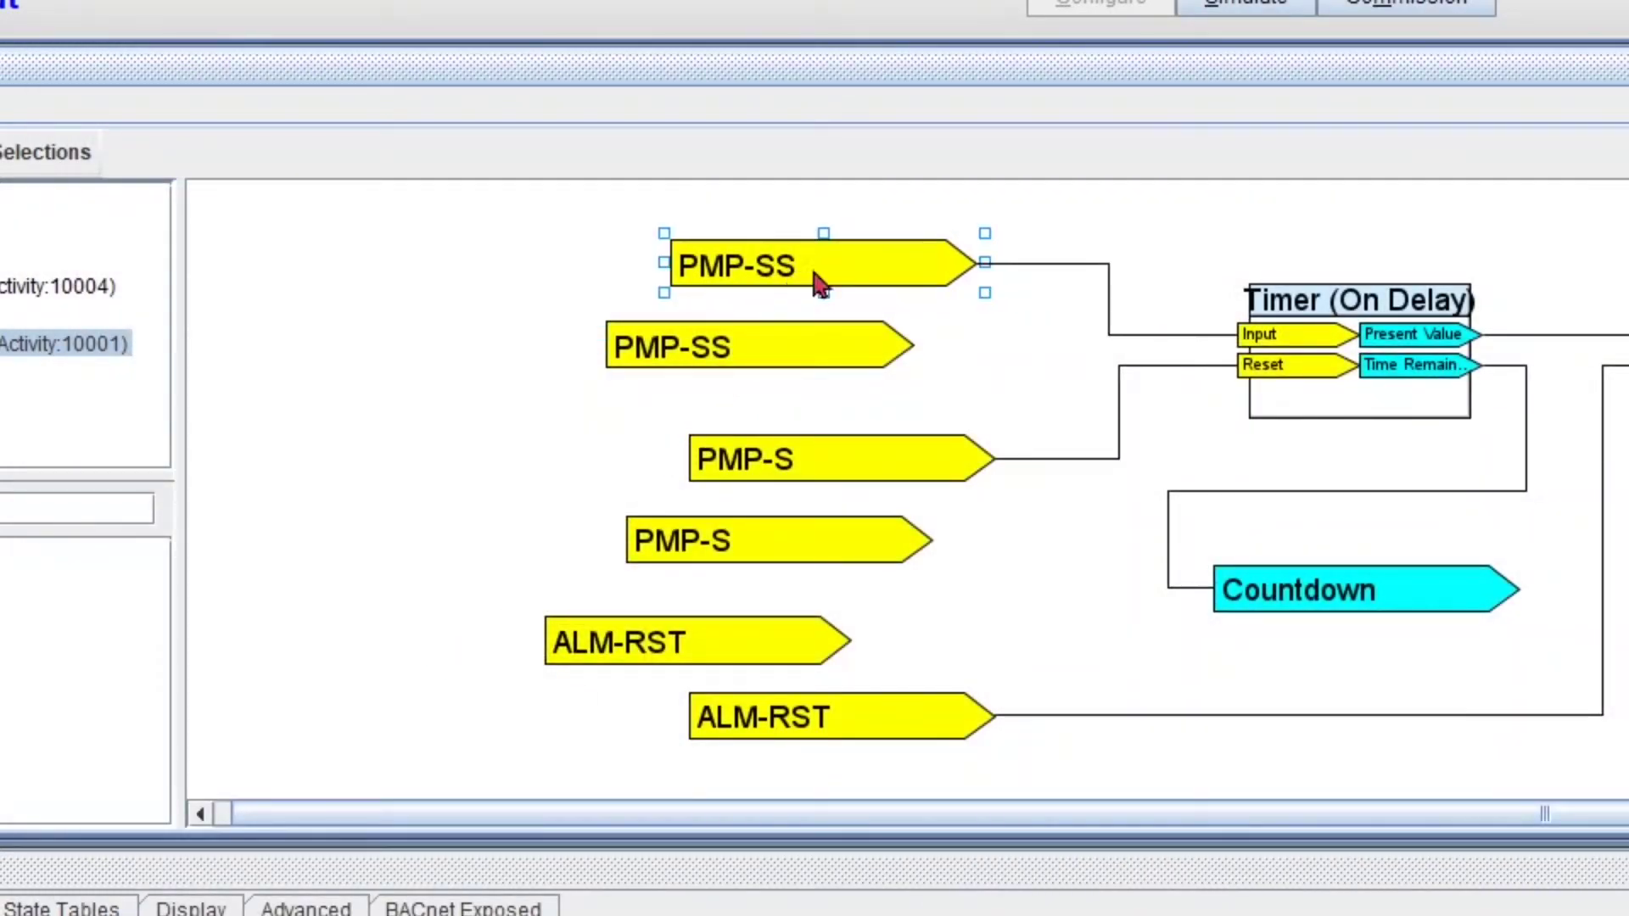
{"action": "key", "text": "Delete"}
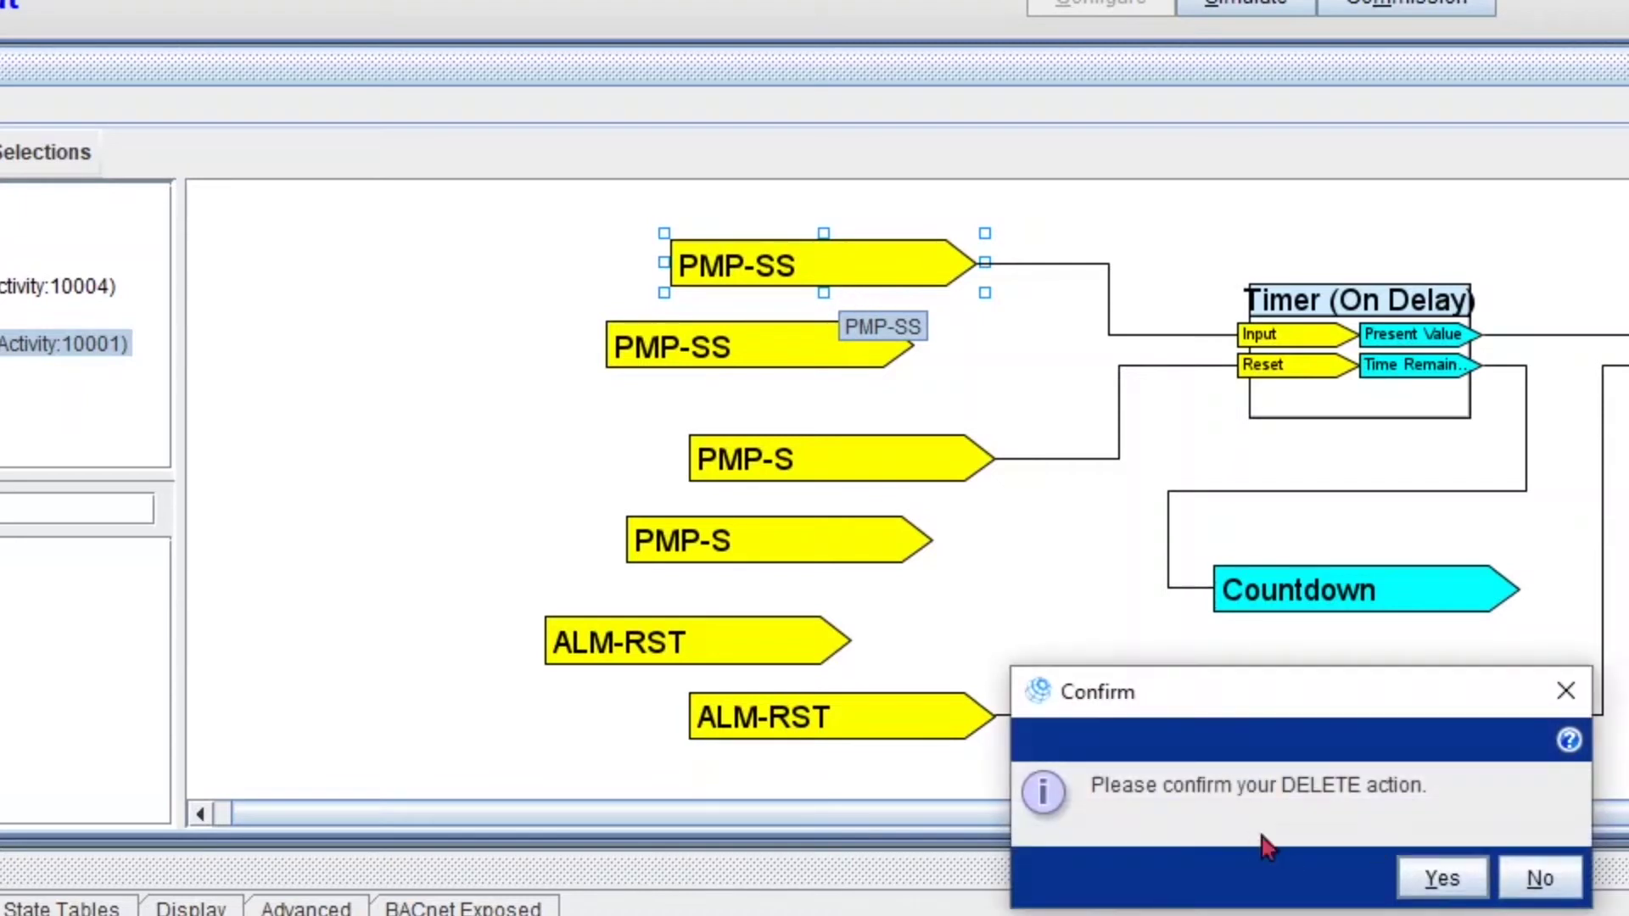
{"action": "left_click", "coordinate": [1440, 876]}
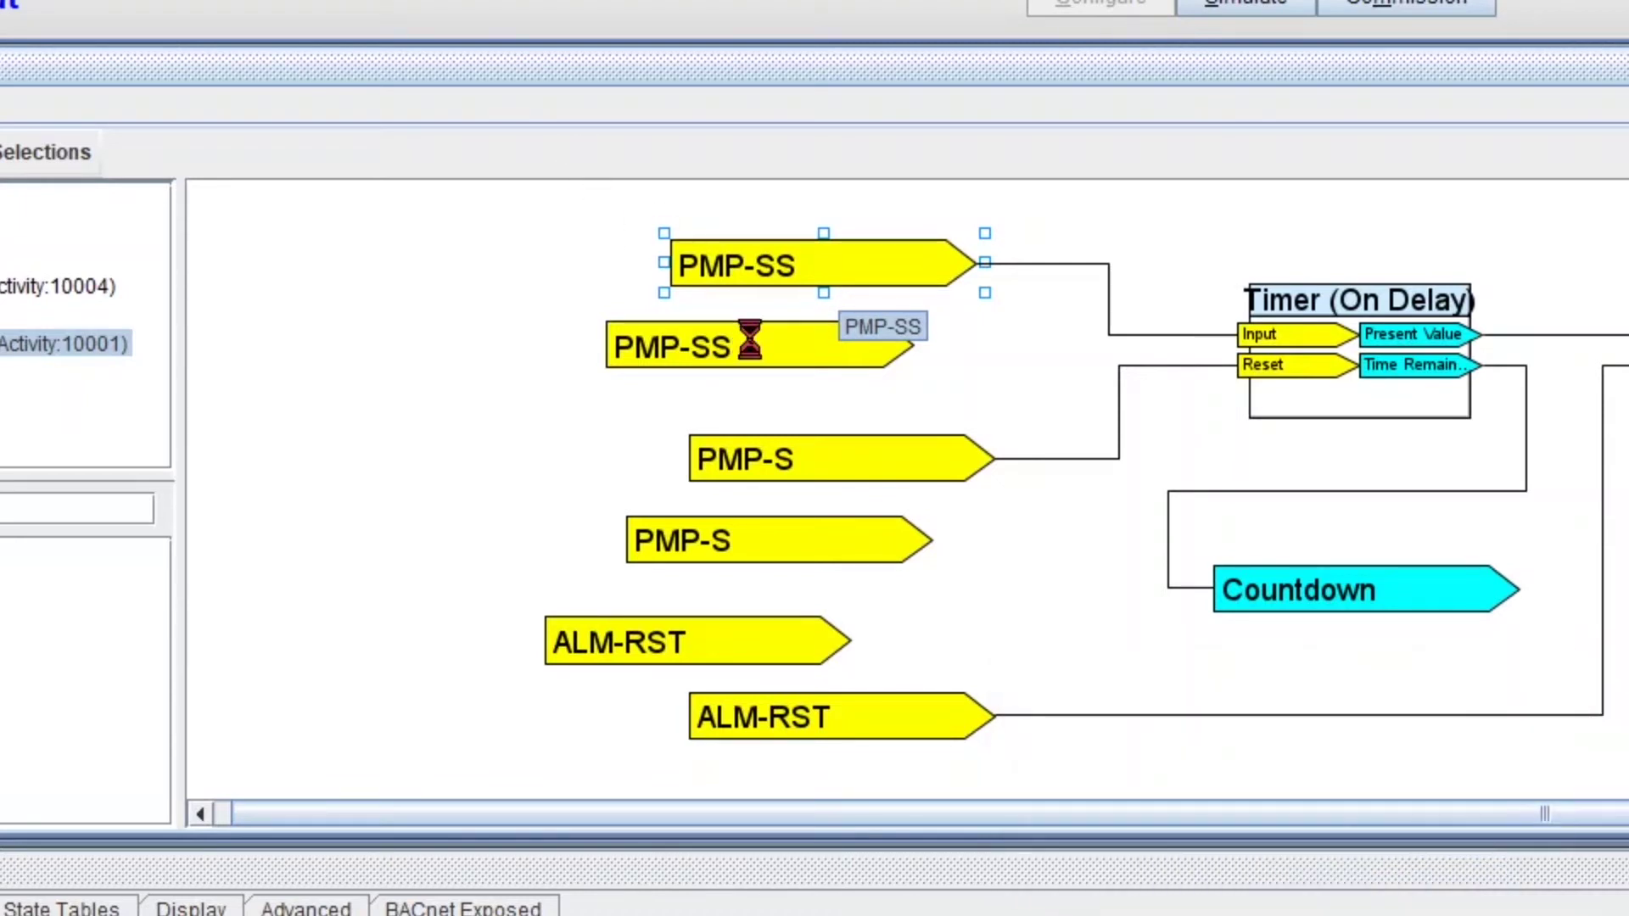
Reposition the enum PMP-SS, connect it to the timer's Input through a spaced-out Enum to Boolean Translation block, and check that block's state mapping
{"action": "left_click_drag", "start_coordinate": [746, 338], "coordinate": [510, 302]}
{"action": "left_click", "coordinate": [645, 316]}
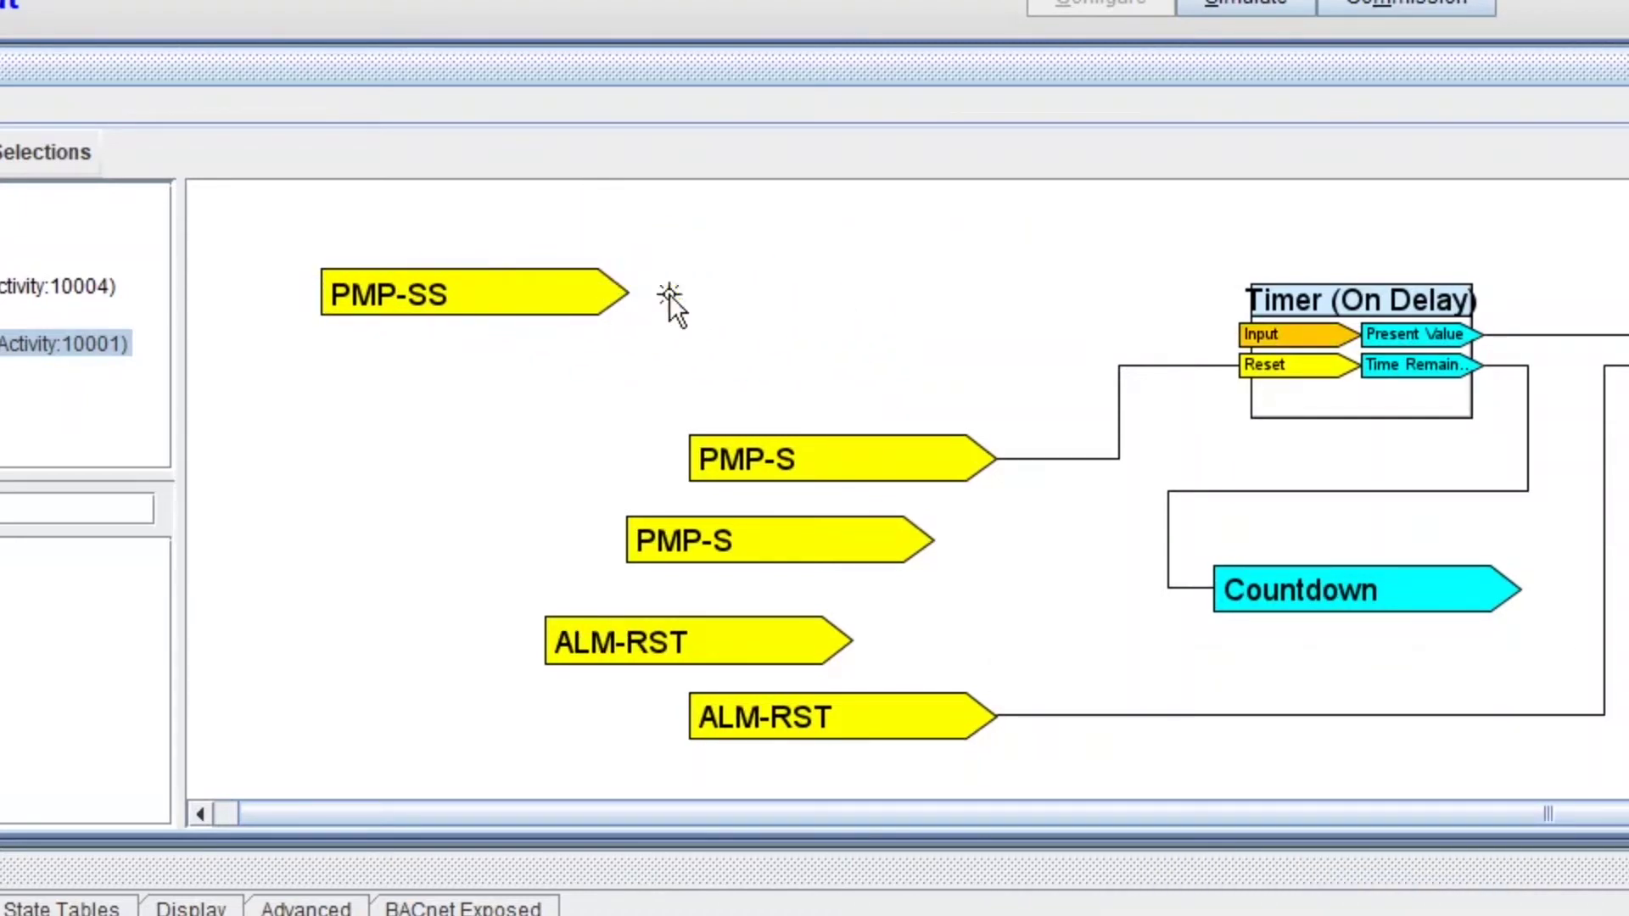
{"action": "left_click_drag", "start_coordinate": [669, 294], "coordinate": [1268, 329]}
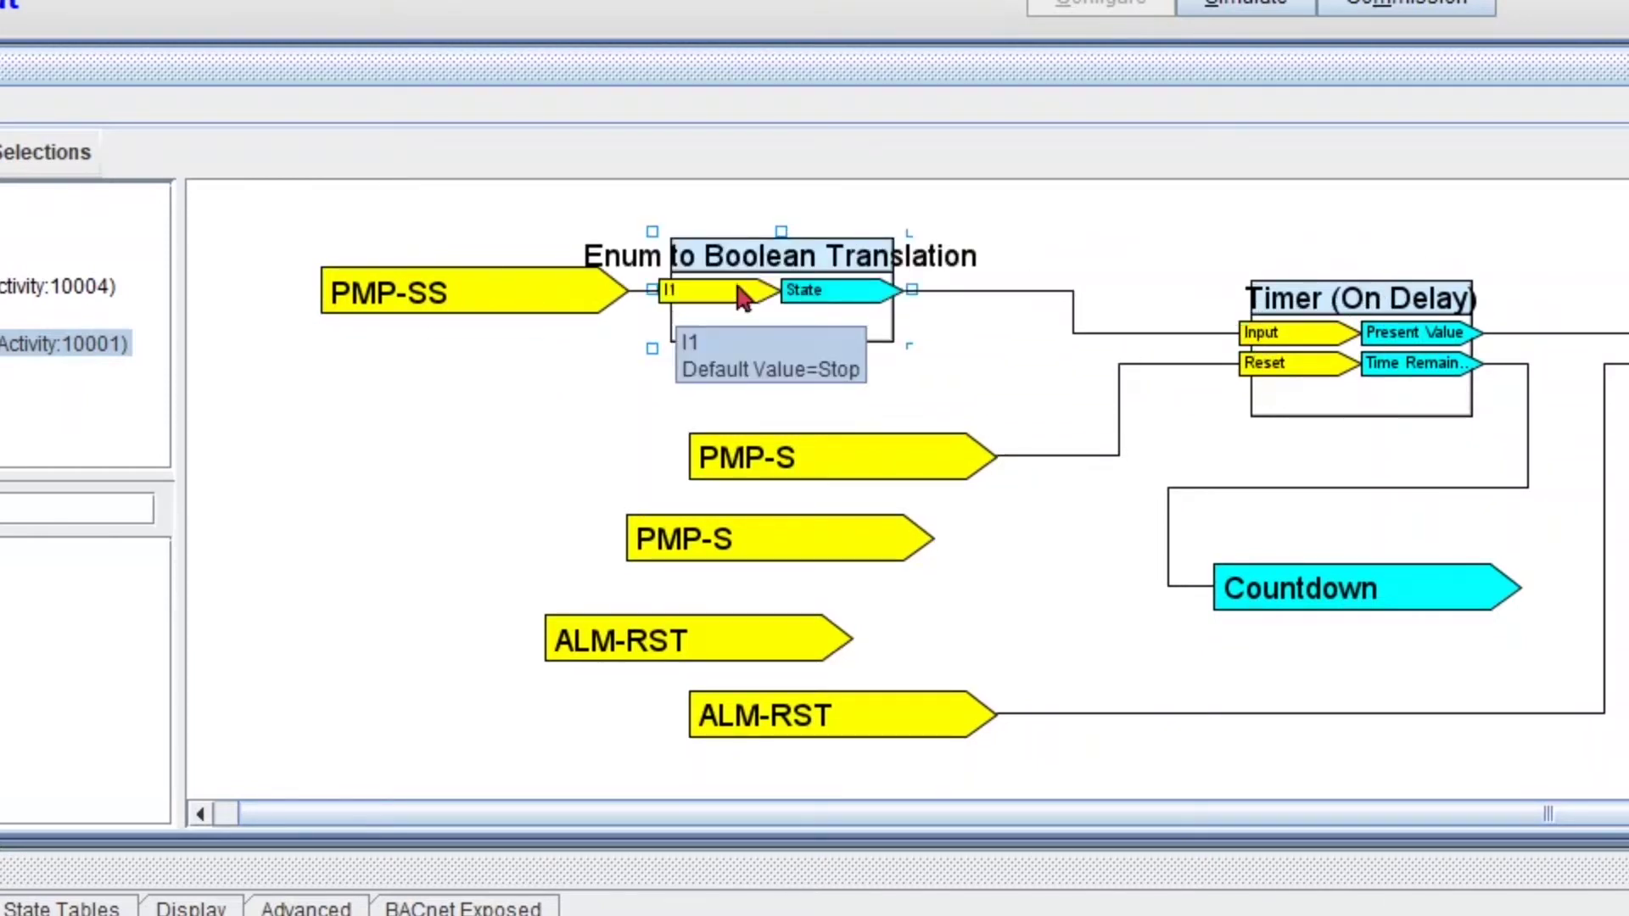
{"action": "left_click_drag", "start_coordinate": [743, 297], "coordinate": [866, 271]}
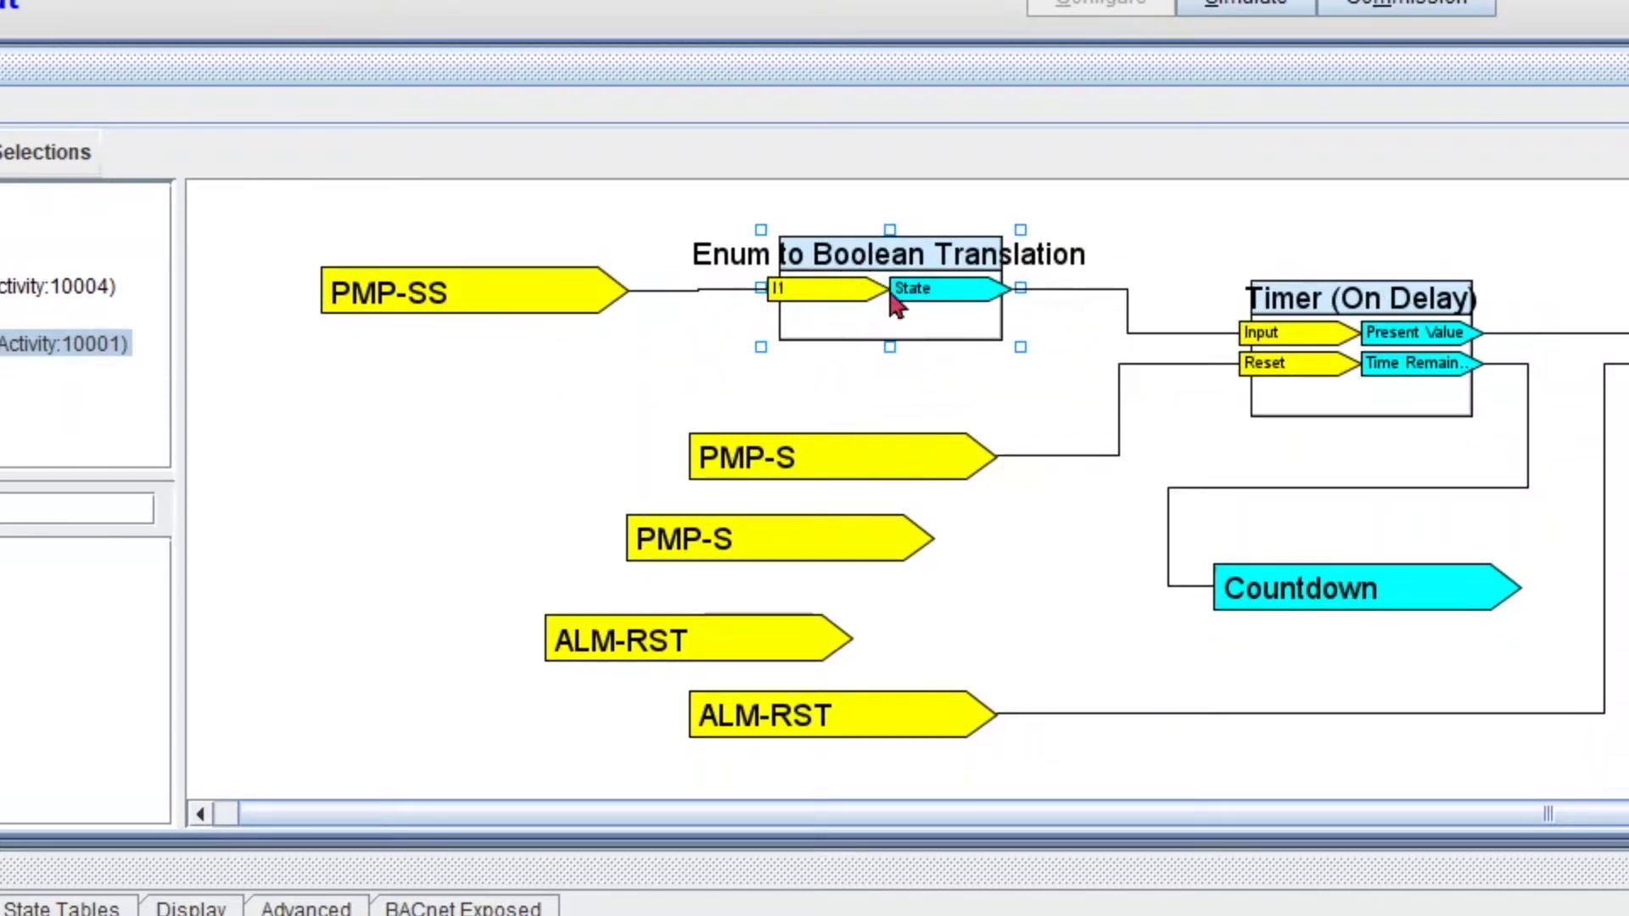
{"action": "double_click", "coordinate": [892, 294]}
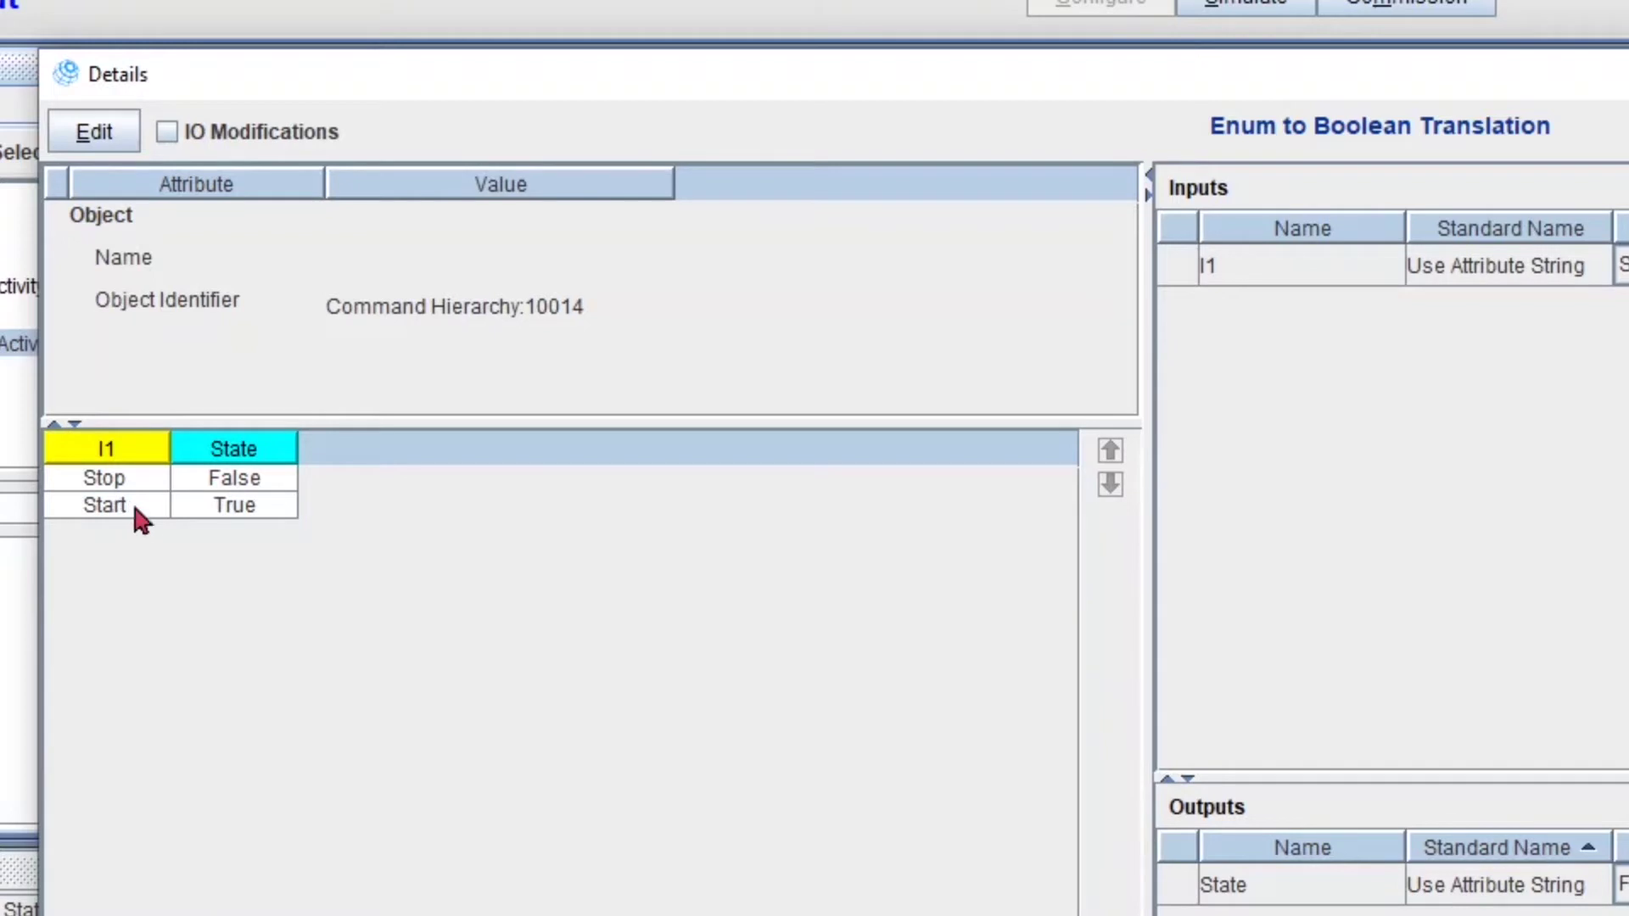
{"action": "double_click", "coordinate": [63, 74]}
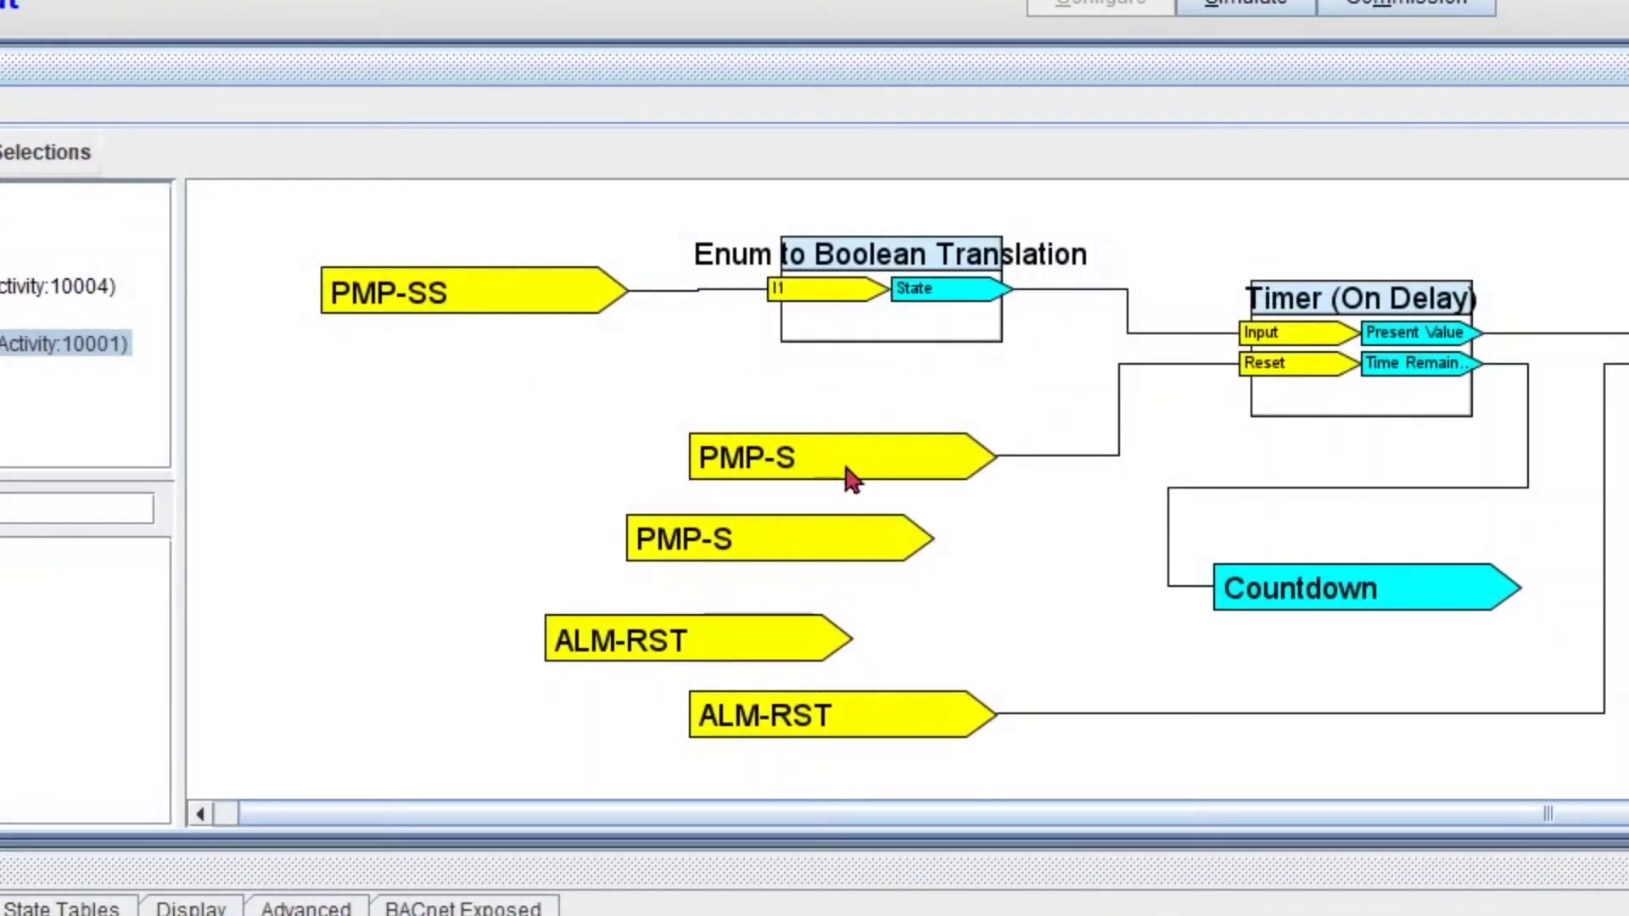
Delete the original PMP-S input wired to the timer and move the enum PMP-S below the enum PMP-SS
{"action": "left_click", "coordinate": [846, 469]}
{"action": "key", "text": "Delete"}
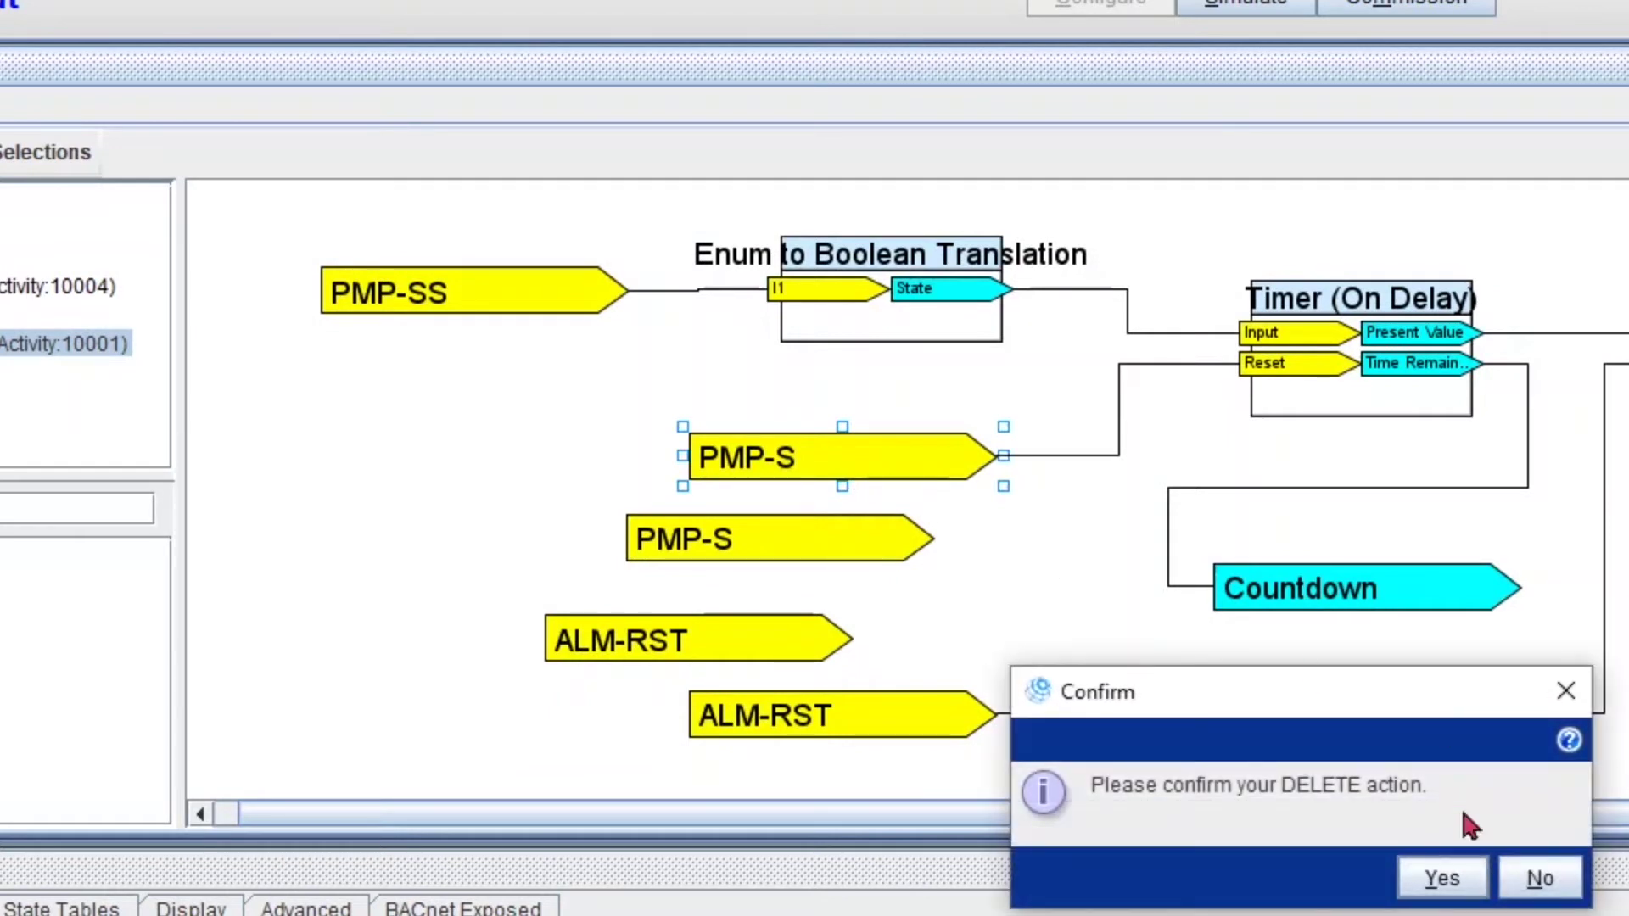
{"action": "left_click", "coordinate": [1443, 878]}
{"action": "left_click_drag", "start_coordinate": [822, 537], "coordinate": [504, 452]}
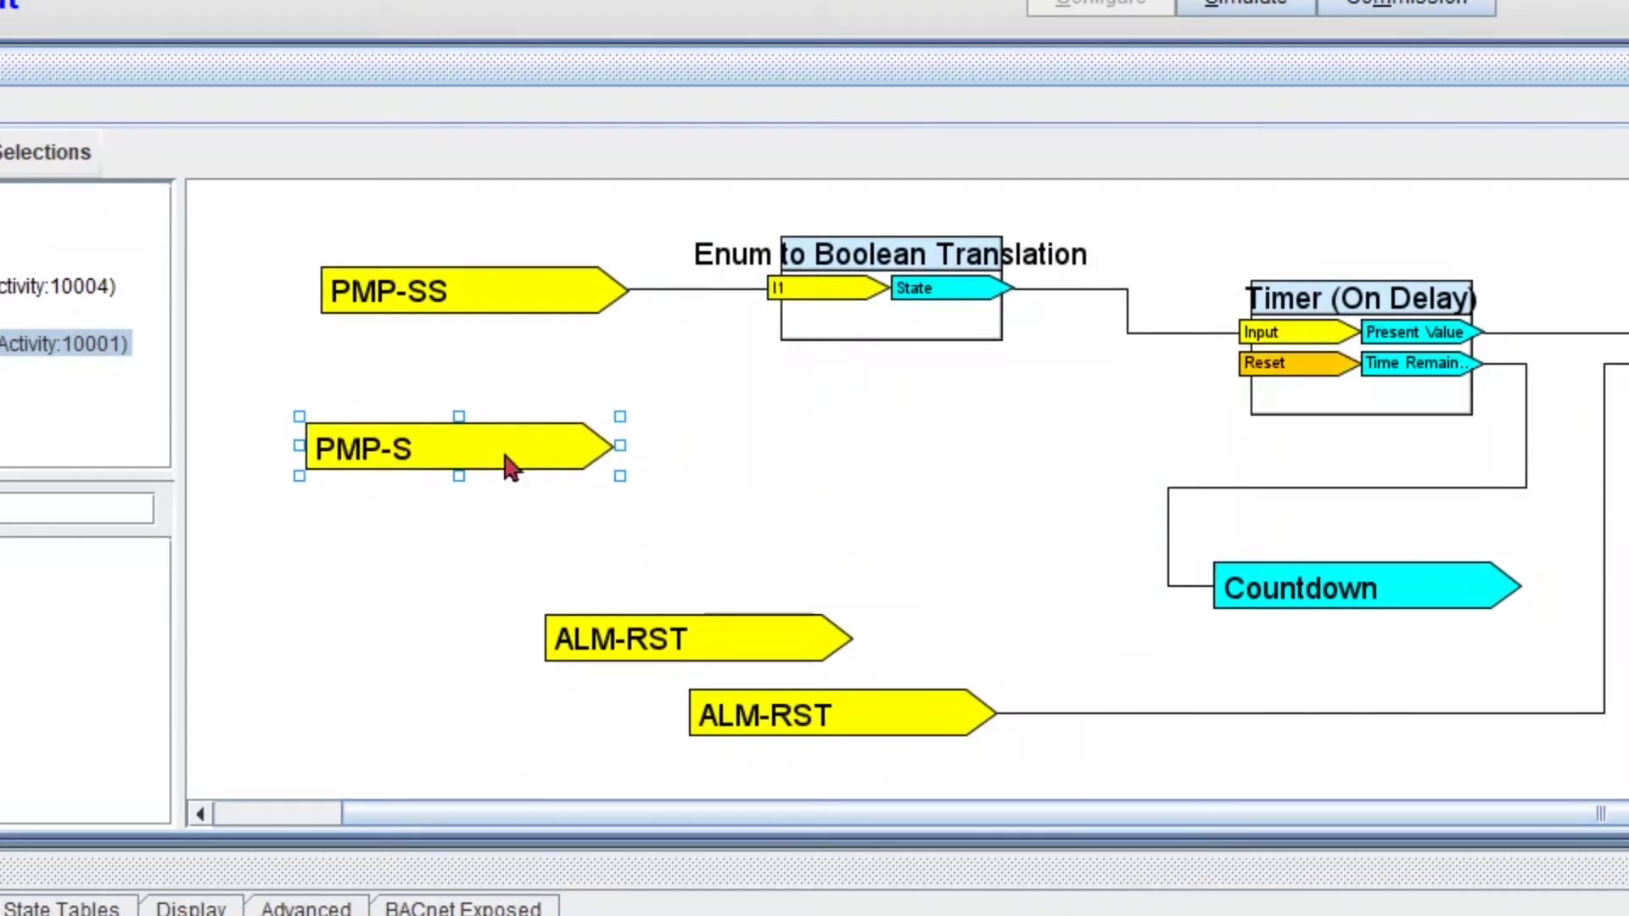
Check the enum PMP-S details, then connect it to the timer's Reset with the Enum to Boolean Translation block placed between them
{"action": "double_click", "coordinate": [505, 462]}
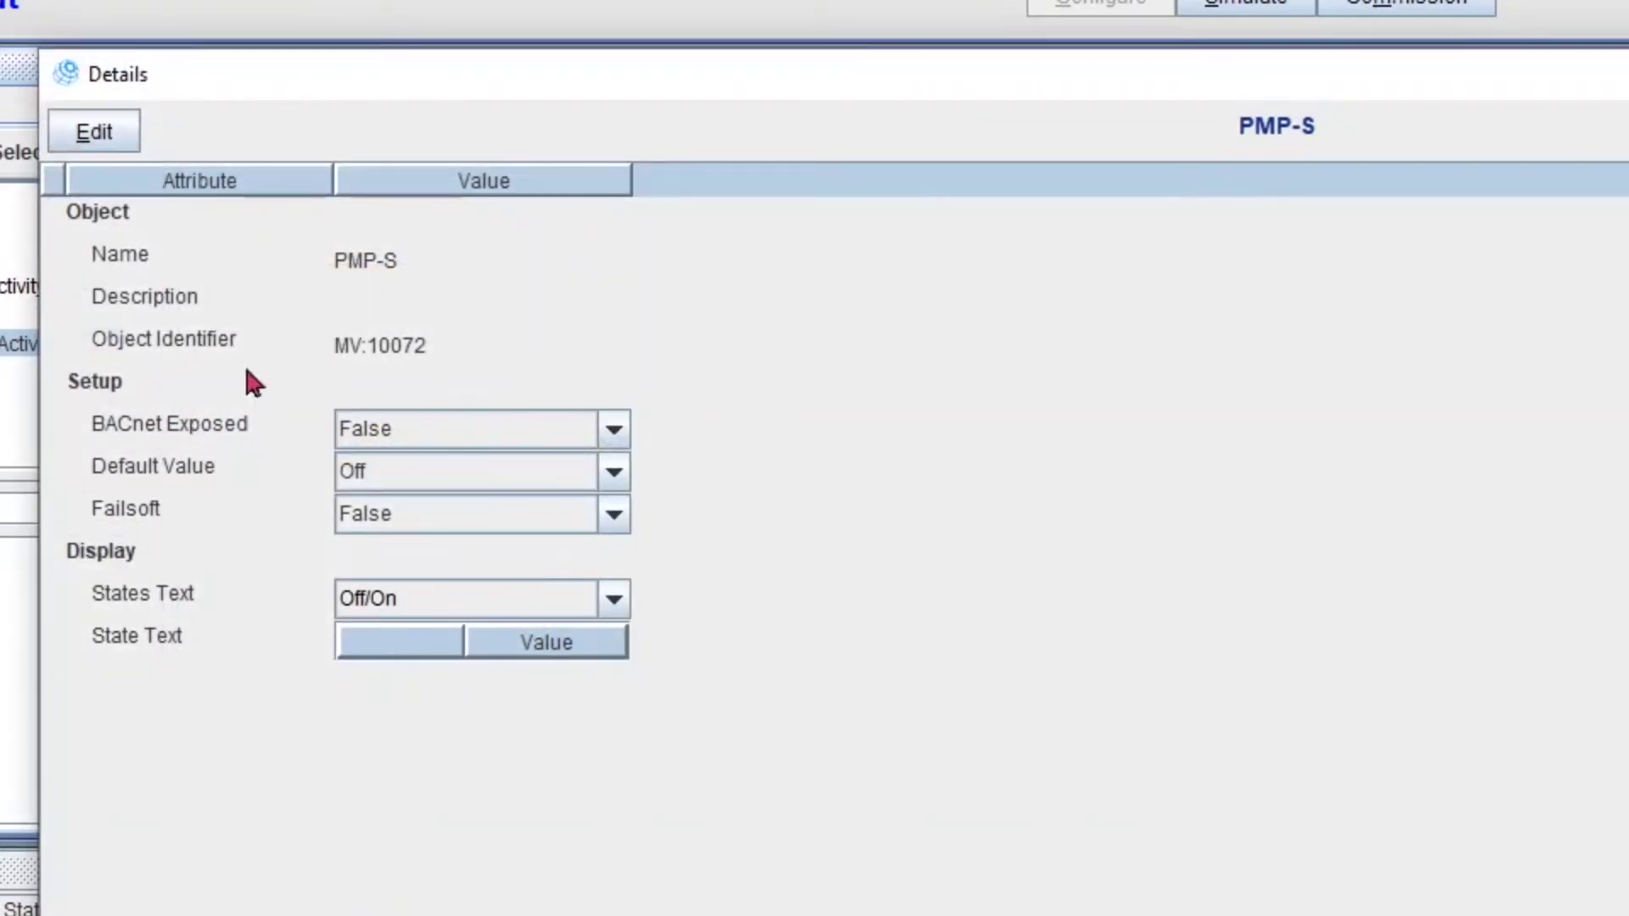
{"action": "double_click", "coordinate": [68, 74]}
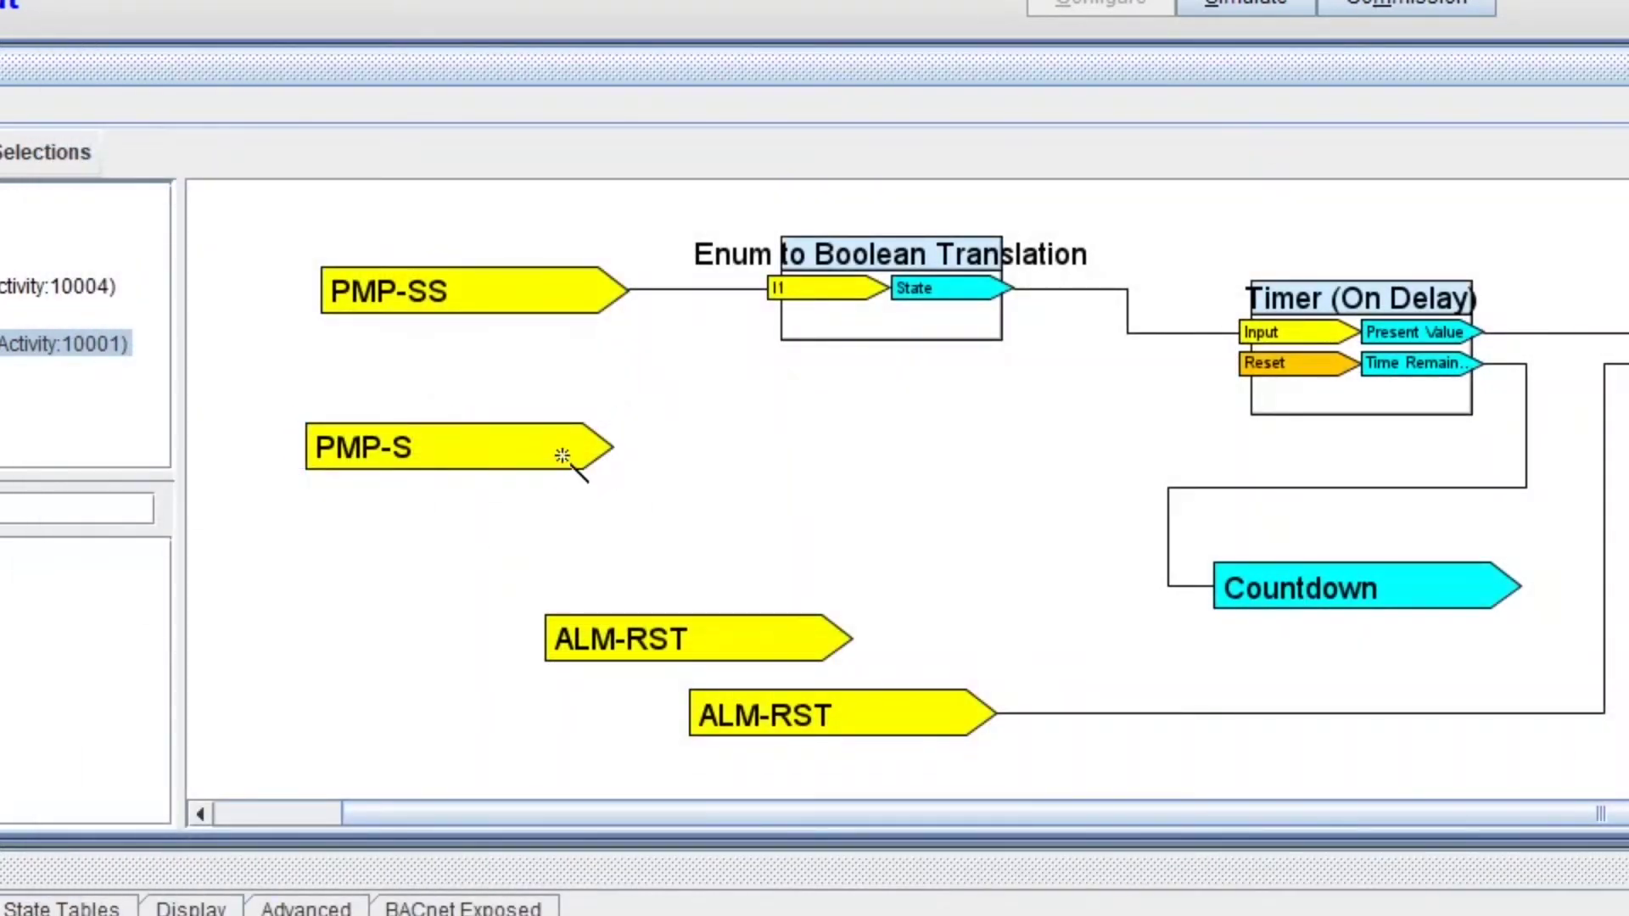
{"action": "left_click_drag", "start_coordinate": [588, 452], "coordinate": [1273, 363]}
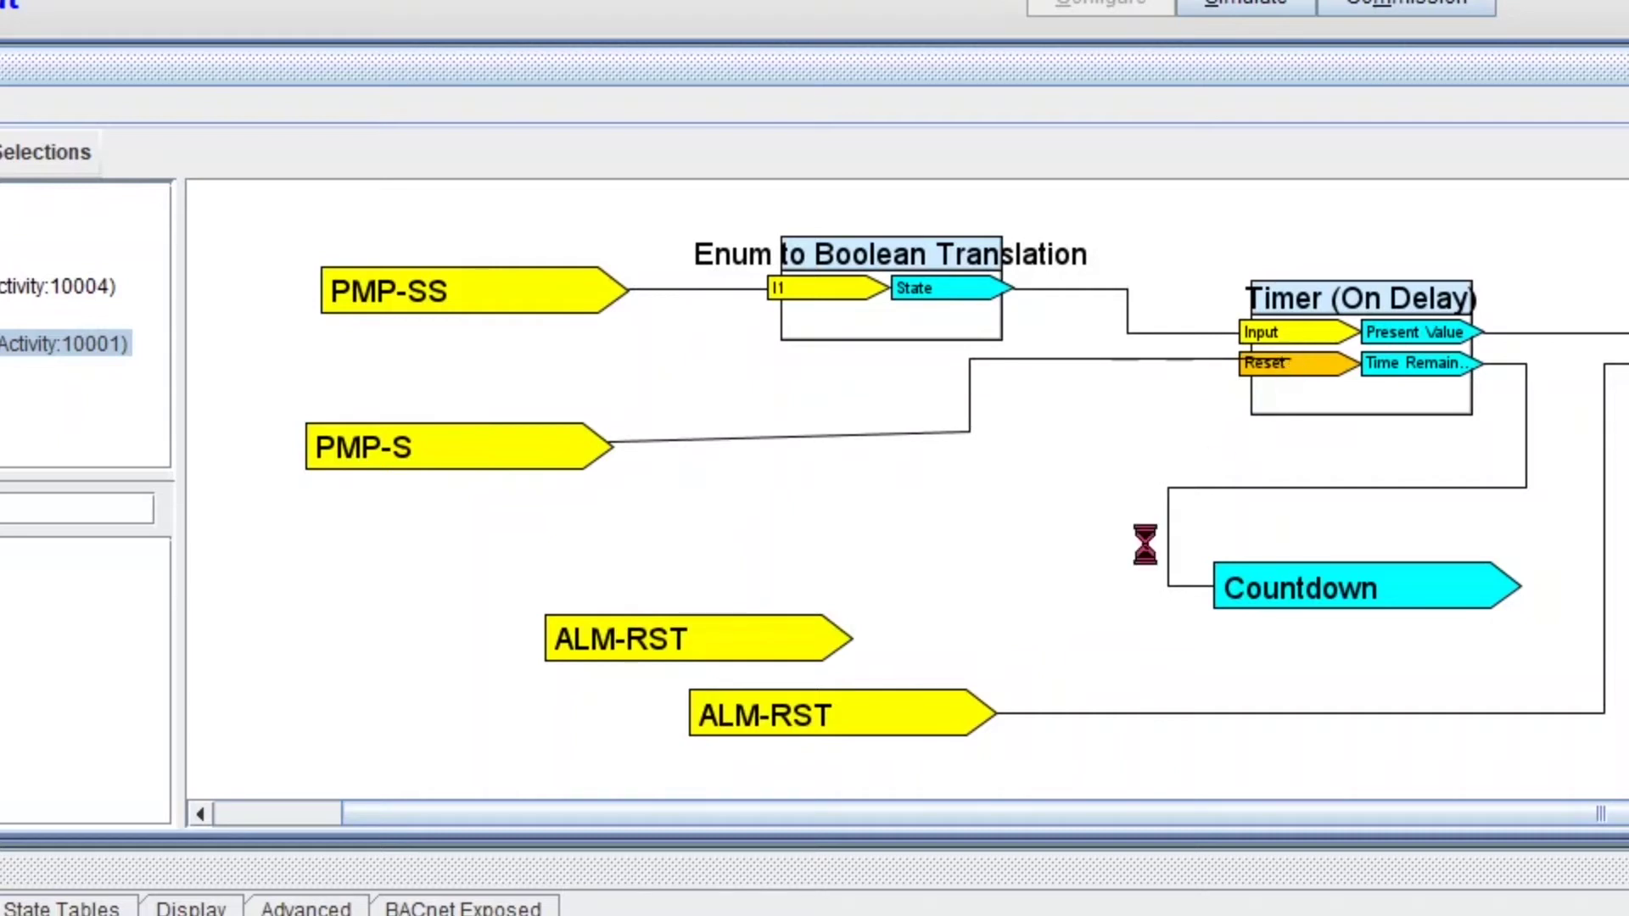
{"action": "left_click_drag", "start_coordinate": [793, 484], "coordinate": [963, 485]}
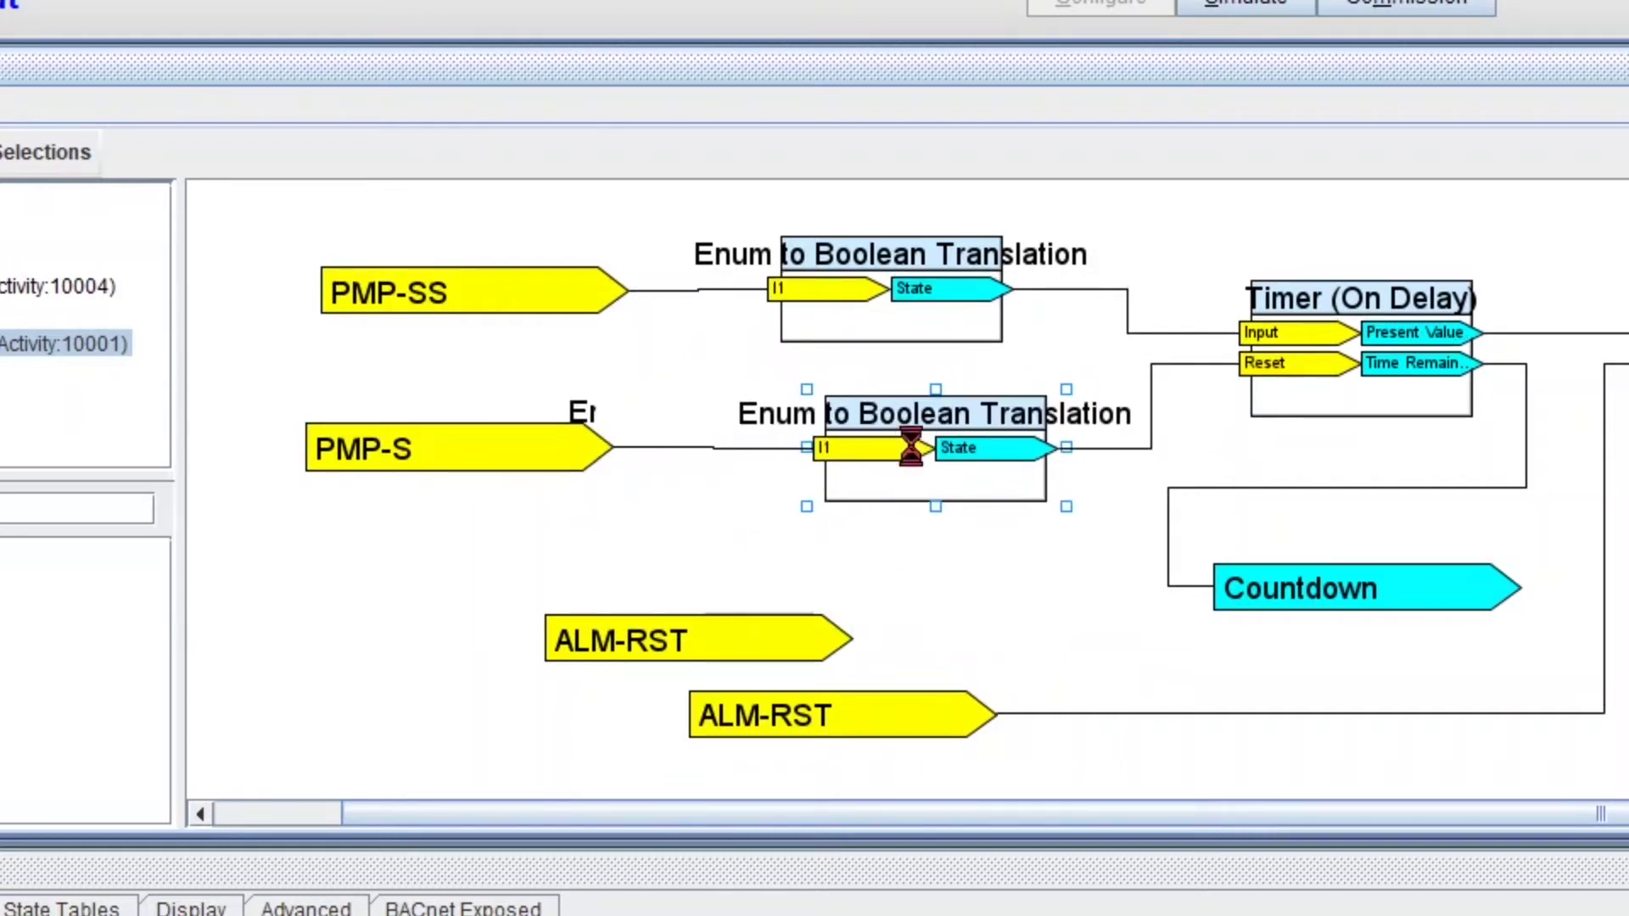
{"action": "left_click", "coordinate": [1026, 581]}
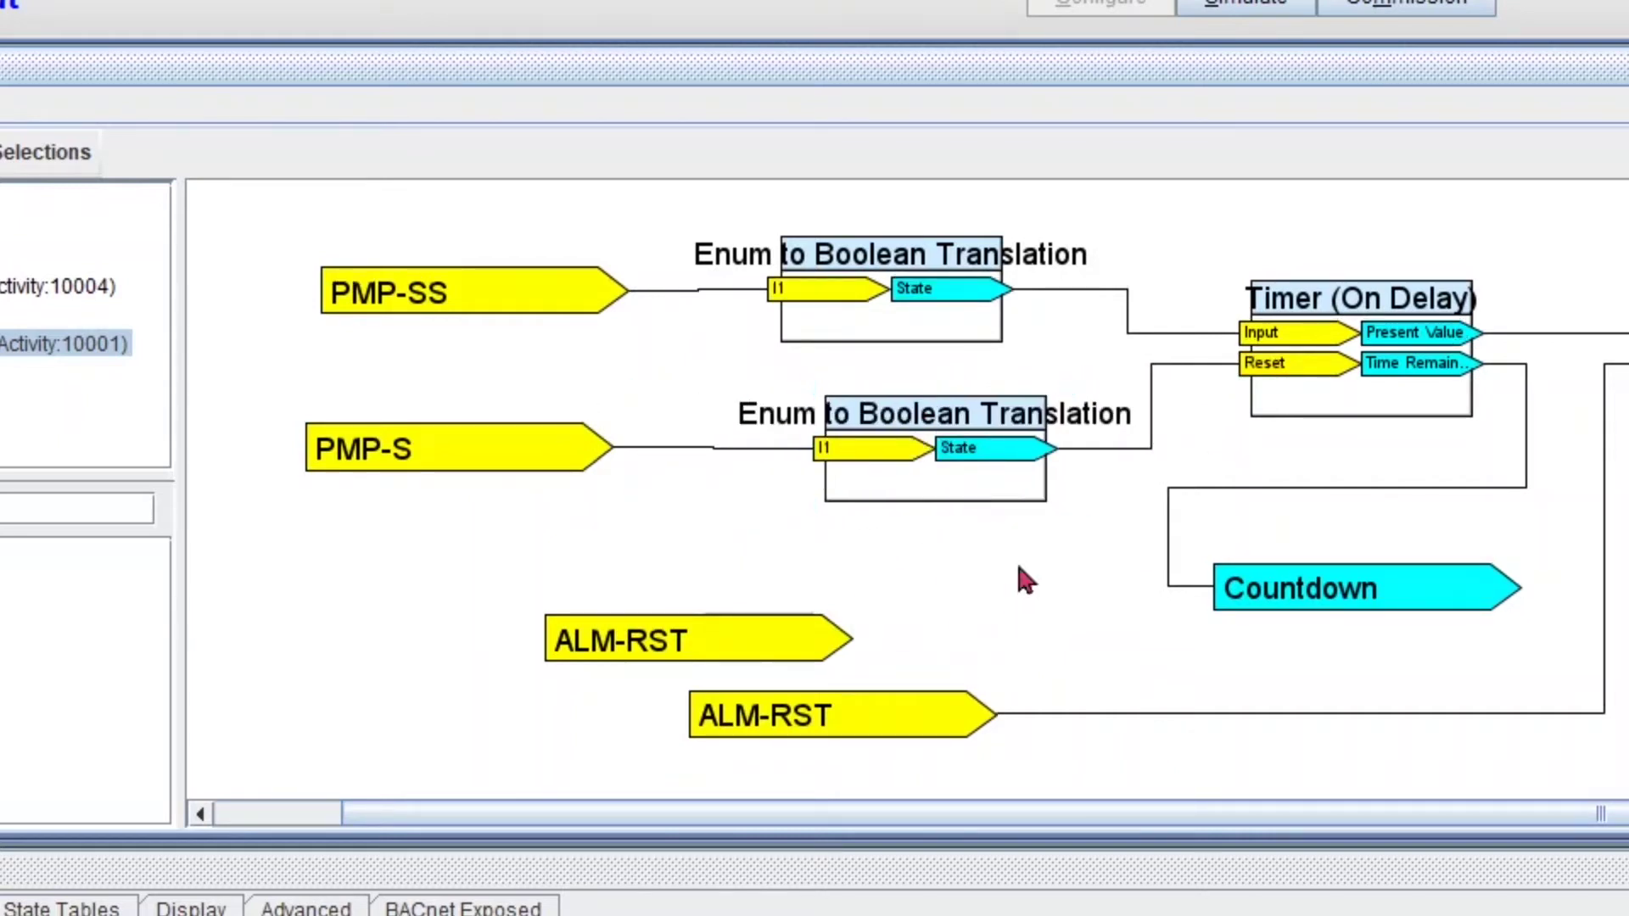
Set the States Text of the unconnected enum ALM-RST input to Off/Reset
{"action": "left_click", "coordinate": [695, 643]}
{"action": "double_click", "coordinate": [695, 643]}
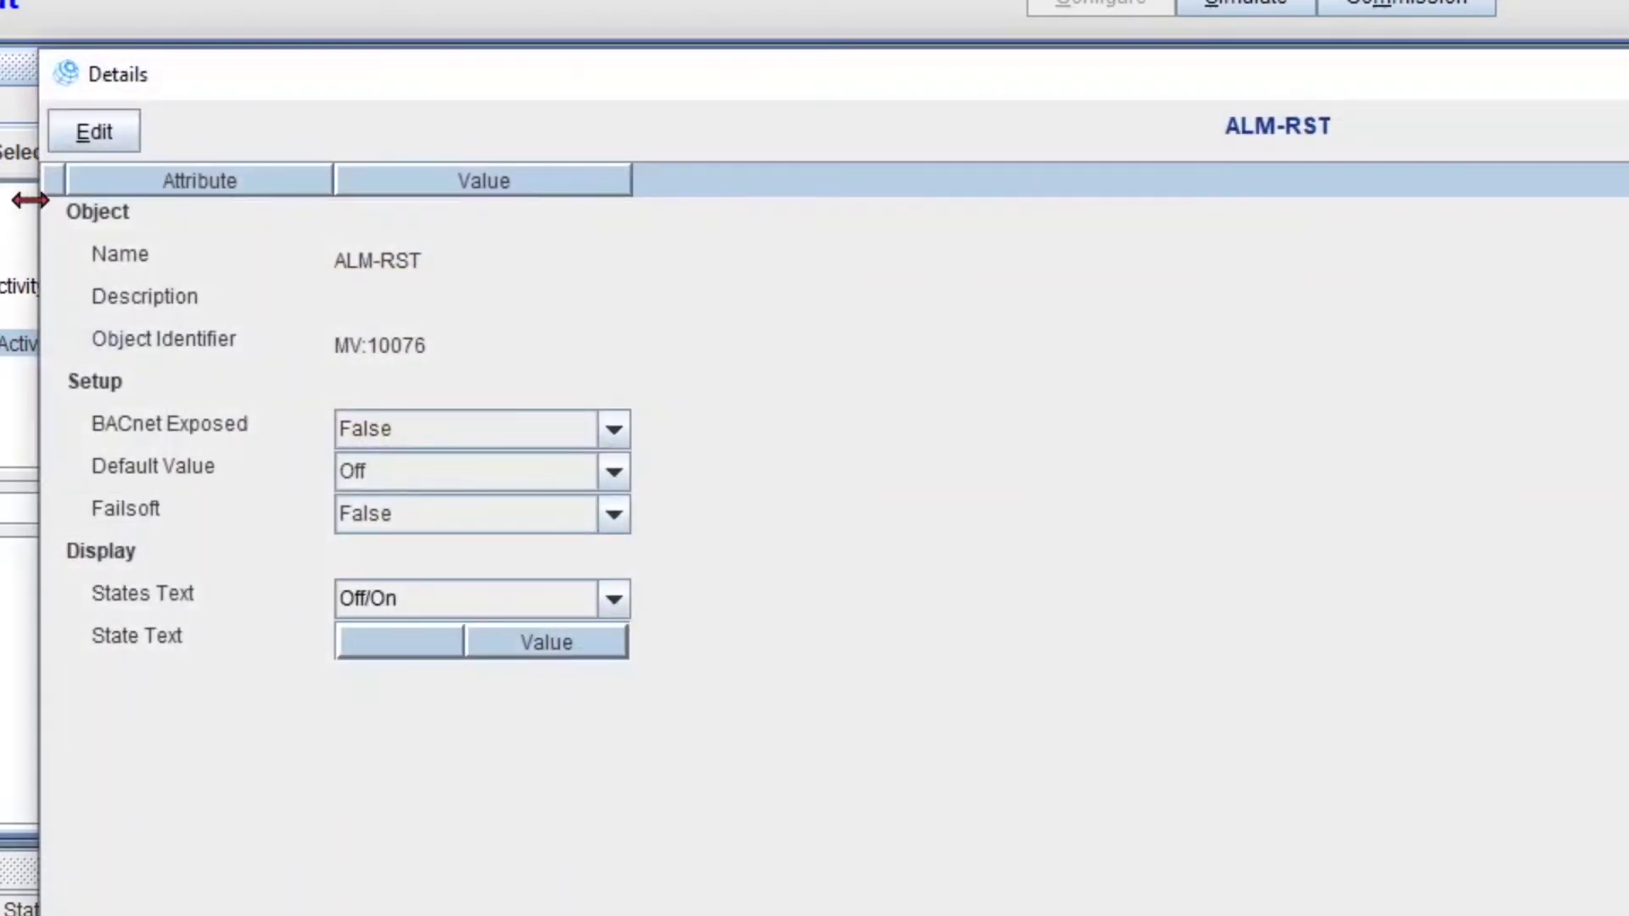
{"action": "left_click", "coordinate": [106, 140]}
{"action": "left_click", "coordinate": [590, 598]}
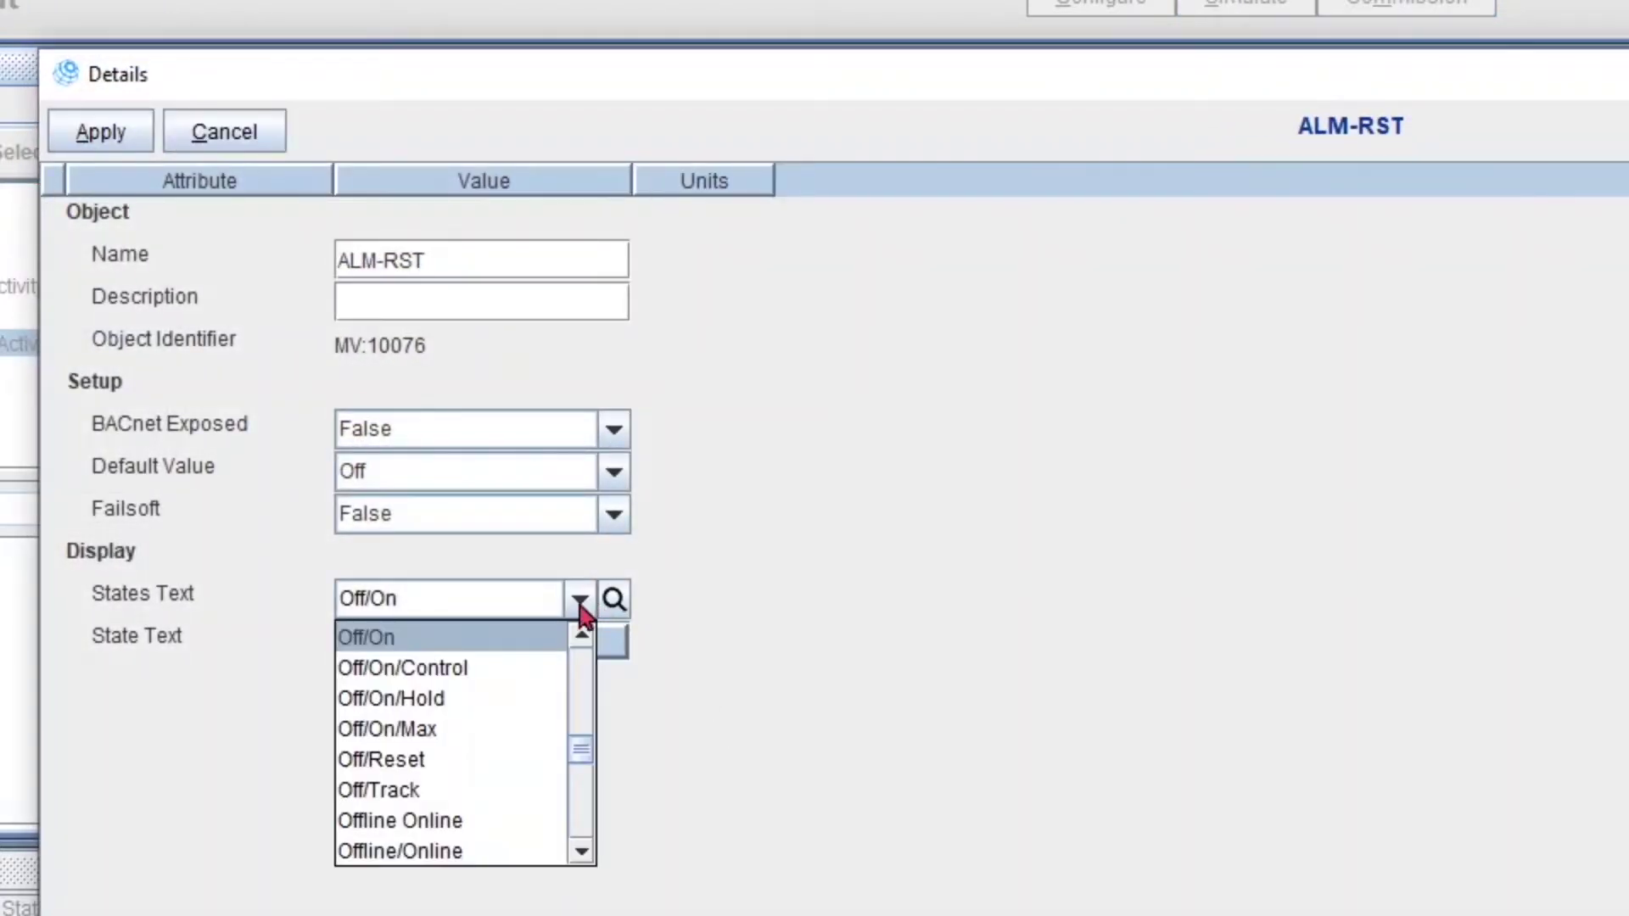
{"action": "left_click", "coordinate": [503, 755]}
{"action": "left_click", "coordinate": [101, 132]}
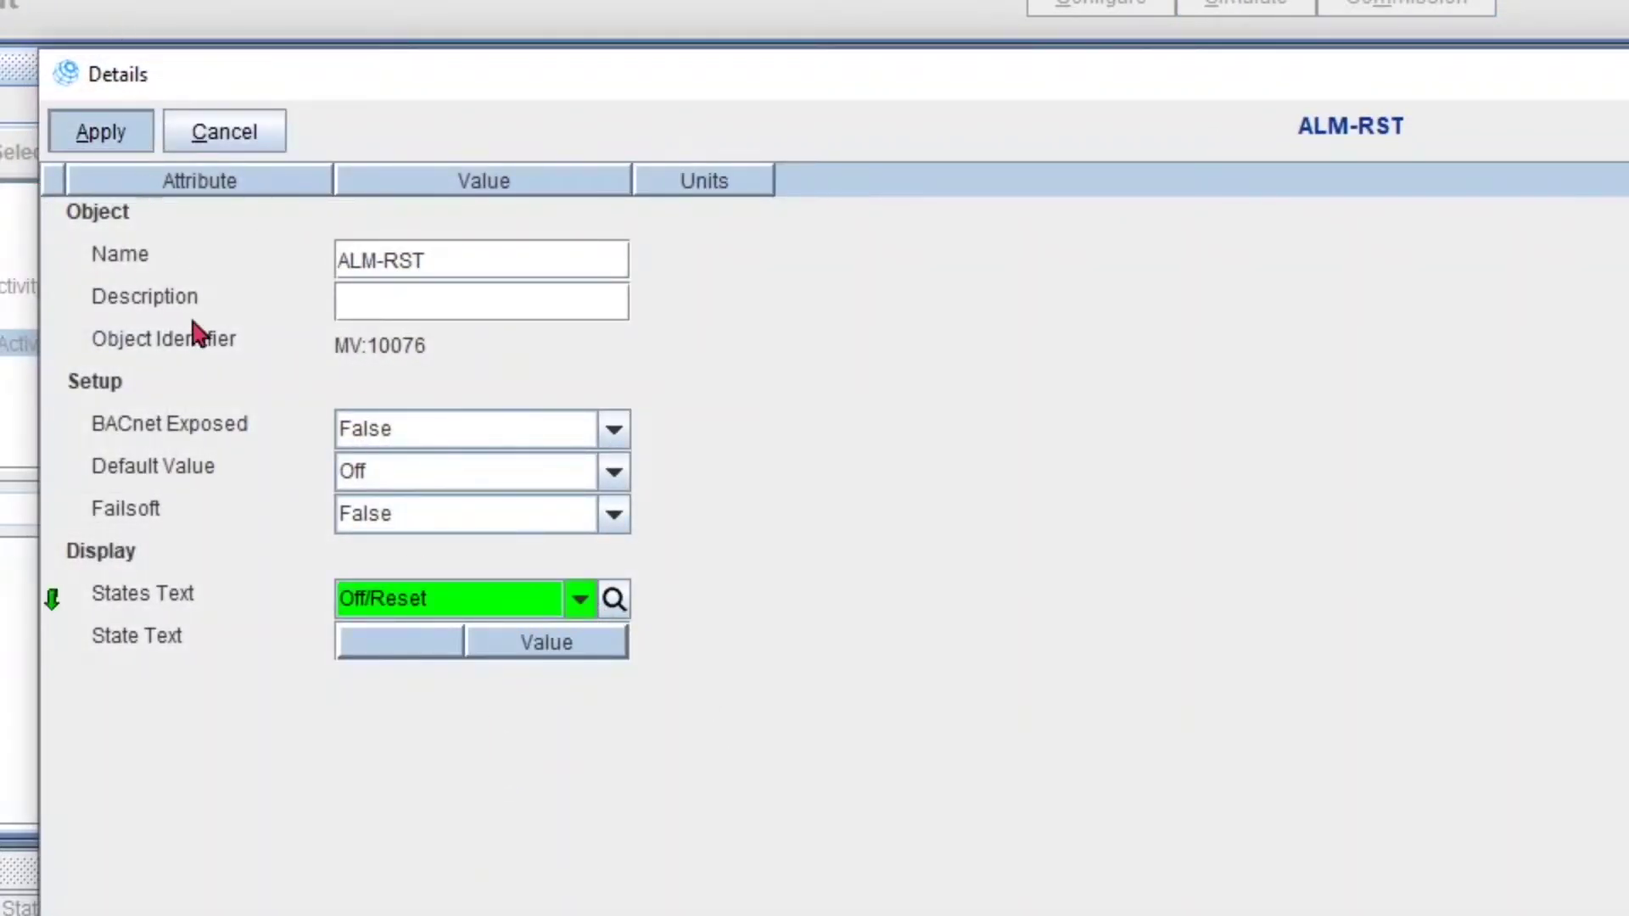
{"action": "double_click", "coordinate": [54, 72]}
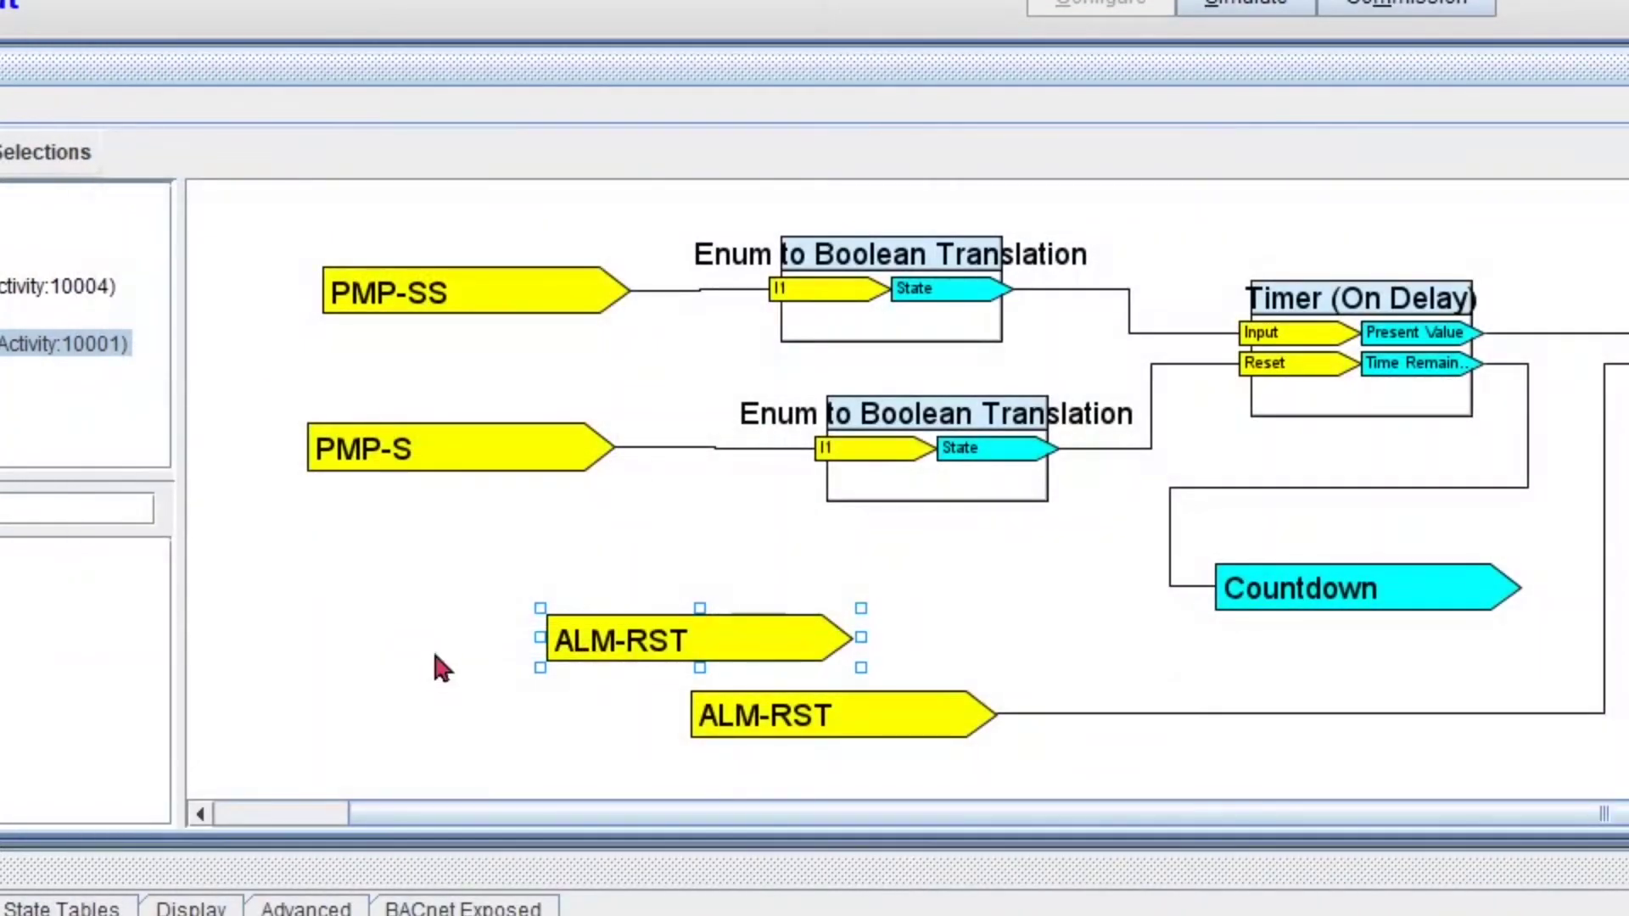
Delete the original ALM-RST input that is wired to the Latch block
{"action": "left_click", "coordinate": [927, 732]}
{"action": "key", "text": "Delete"}
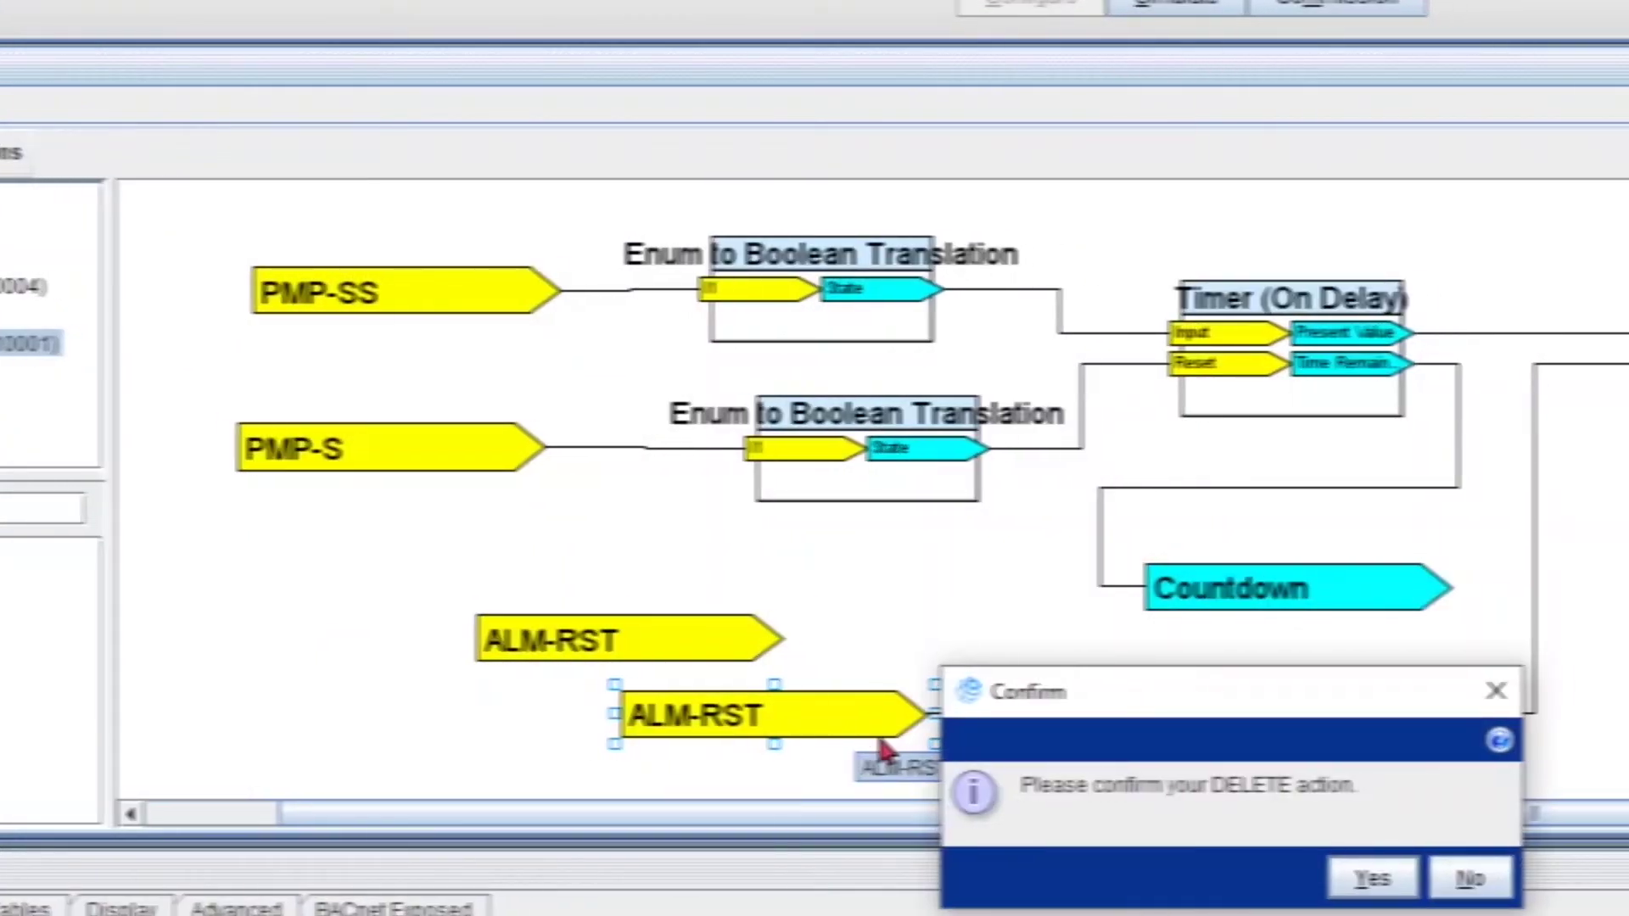
{"action": "key", "text": "Return"}
Connect the enum ALM-RST to the Latch's Reset through an Enum to Boolean Translation block, spaced out beneath the PMP-S row
{"action": "left_click_drag", "start_coordinate": [515, 652], "coordinate": [1345, 365]}
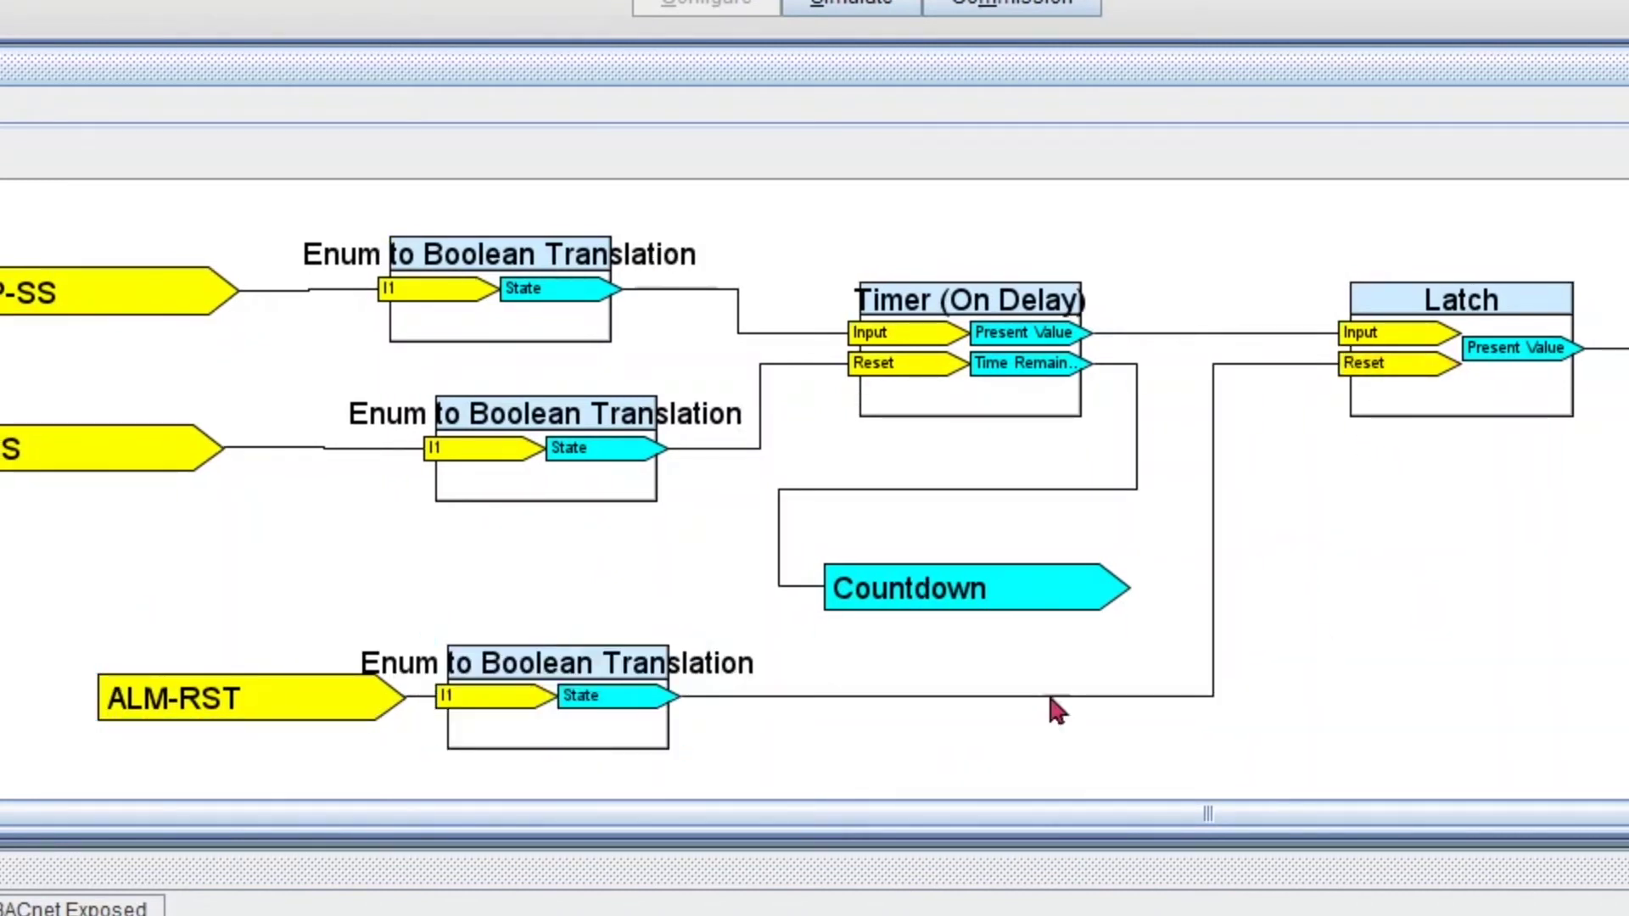
{"action": "left_click_drag", "start_coordinate": [278, 720], "coordinate": [80, 691]}
{"action": "double_click", "coordinate": [558, 721]}
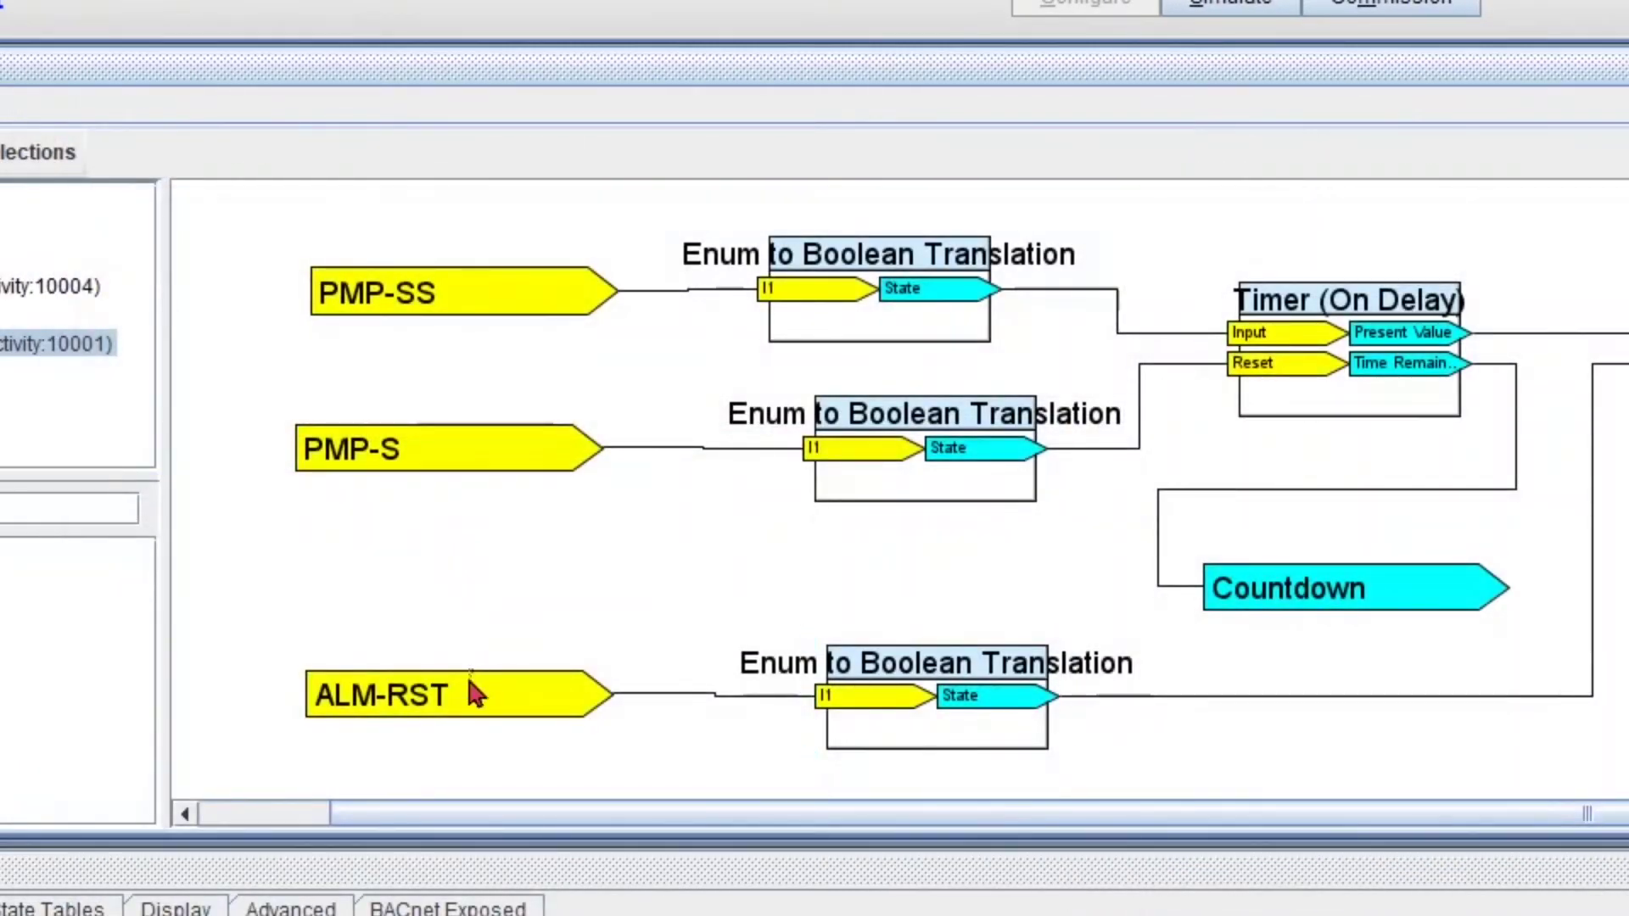
{"action": "left_click", "coordinate": [465, 694]}
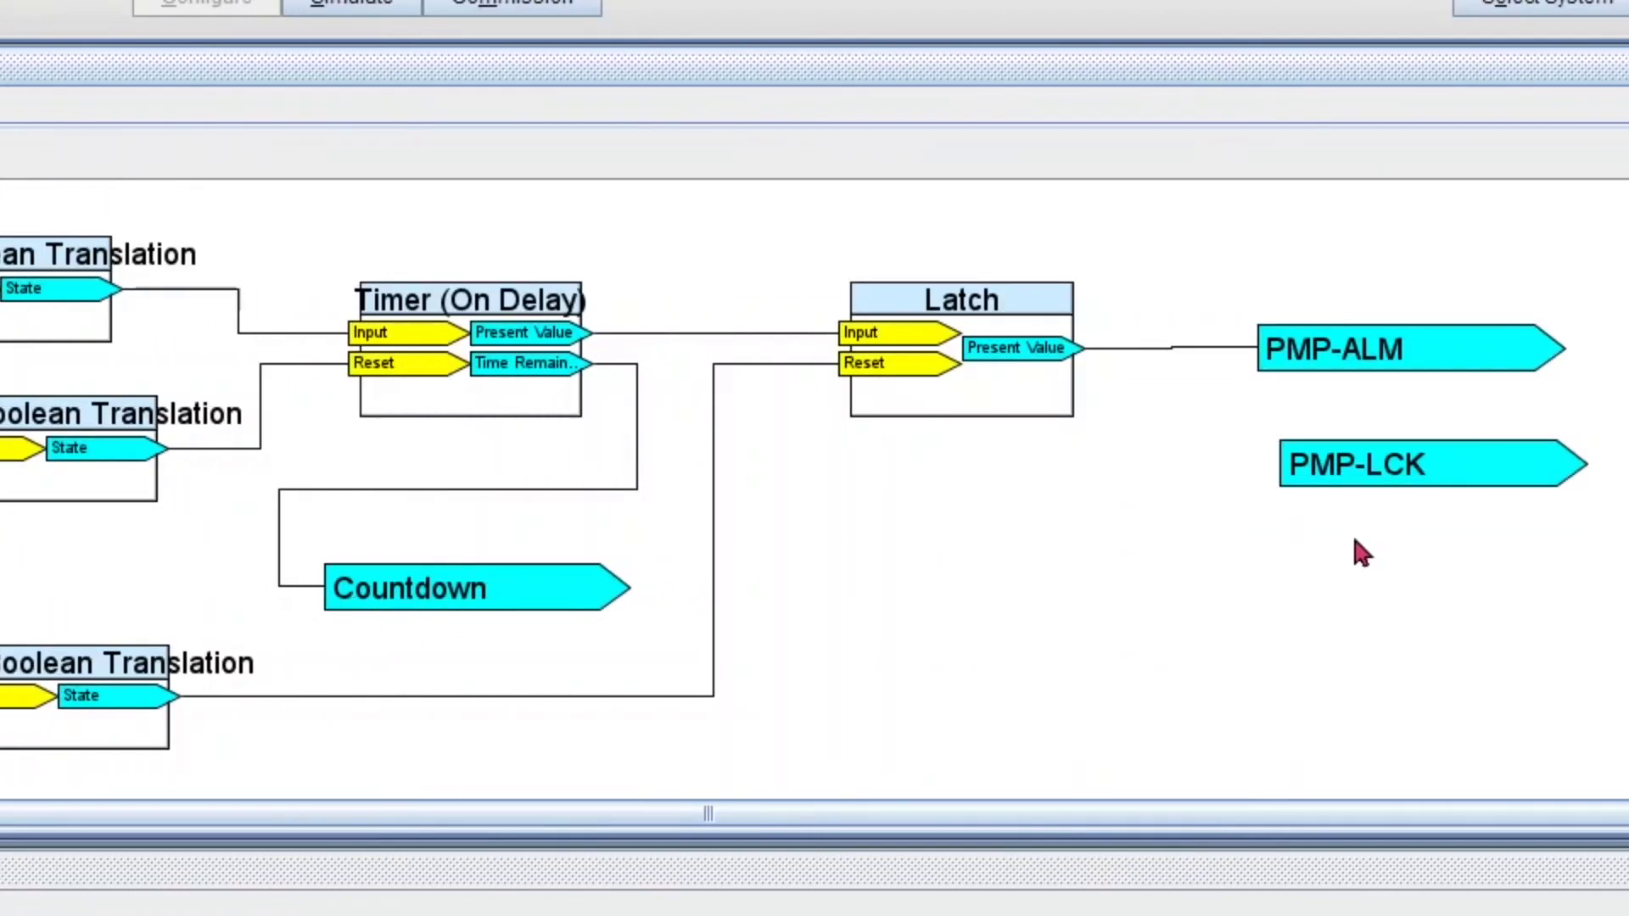
Move PMP-LCK further below PMP-ALM and check the Pump-Lock input's details in the Pump Start activity, returning to Pump Alarm
{"action": "left_click", "coordinate": [1385, 462]}
{"action": "left_click", "coordinate": [1370, 431]}
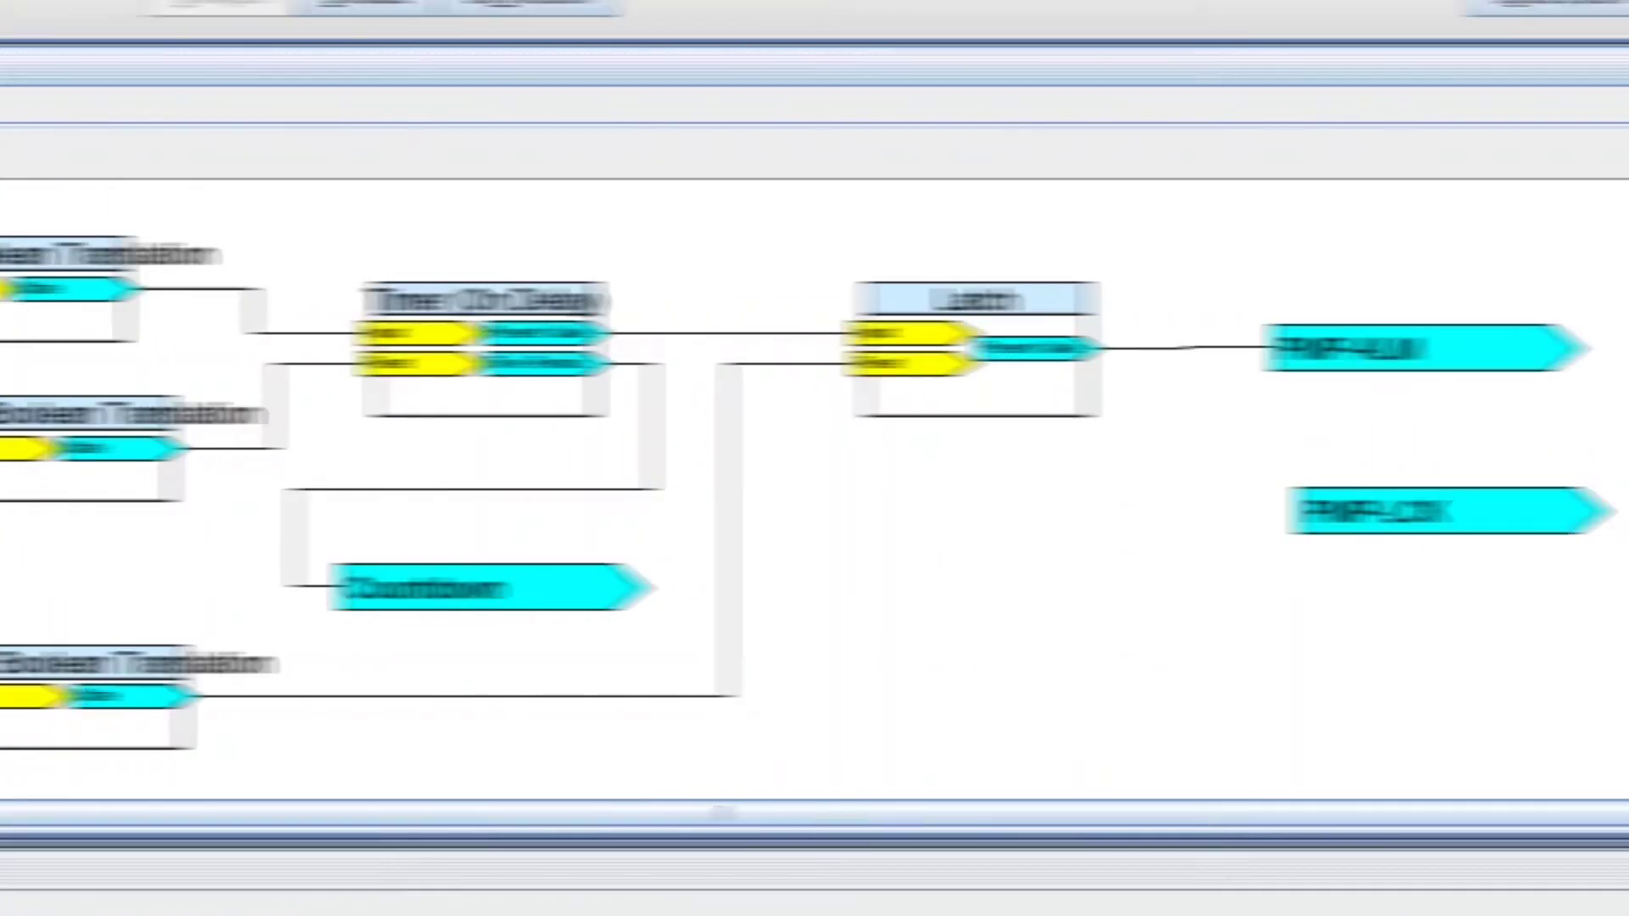
{"action": "left_click", "coordinate": [265, 279]}
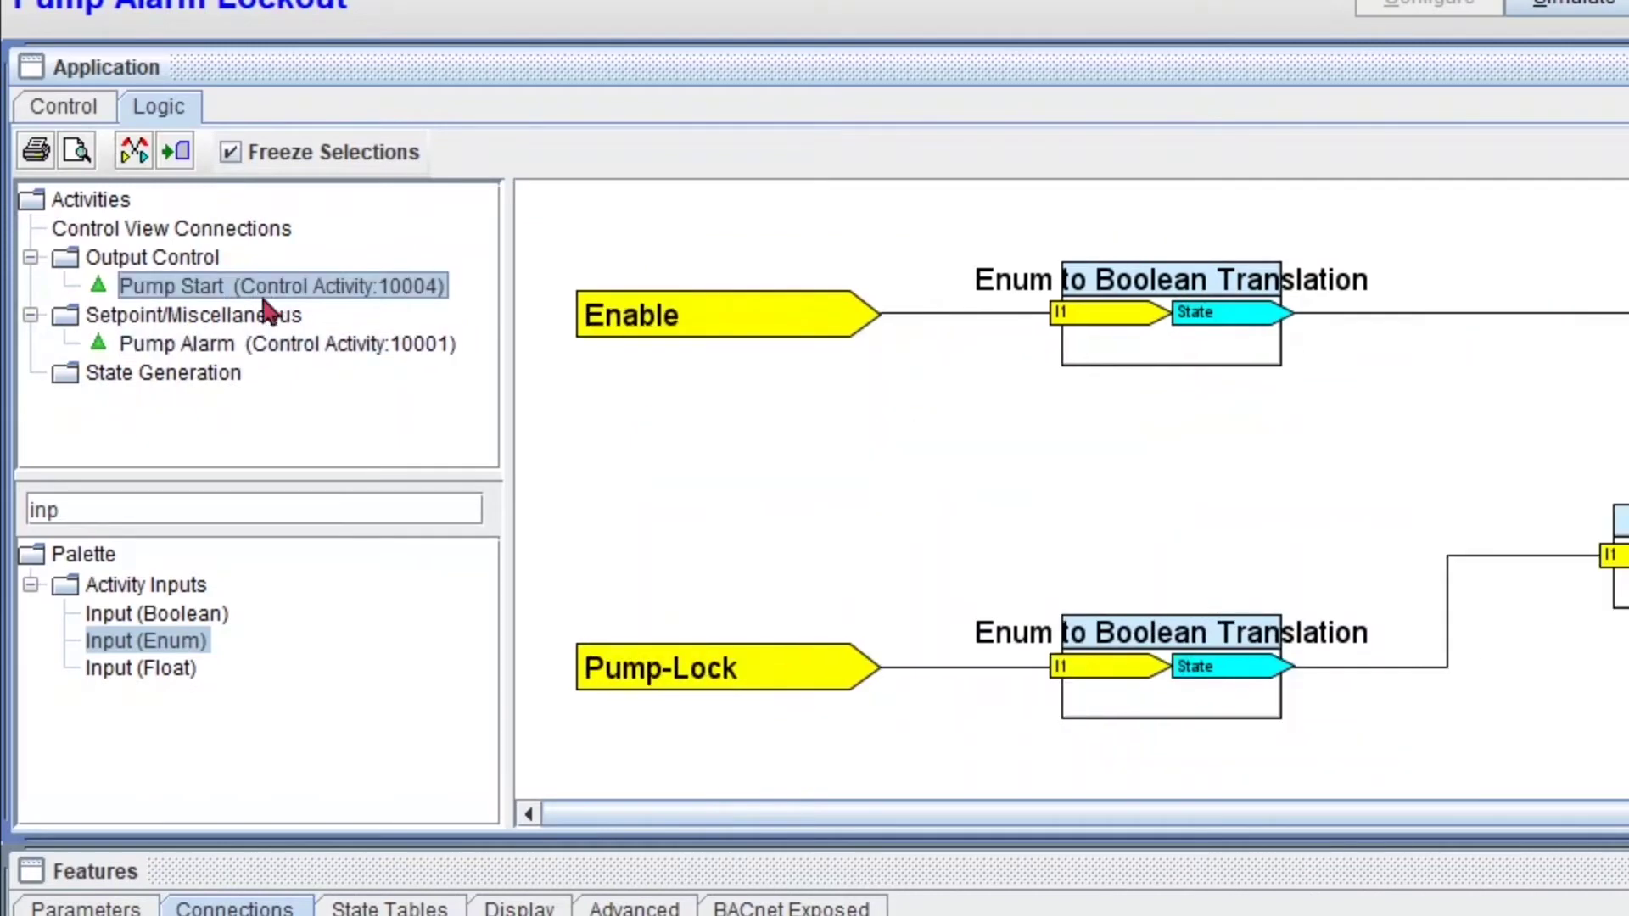
{"action": "double_click", "coordinate": [721, 679]}
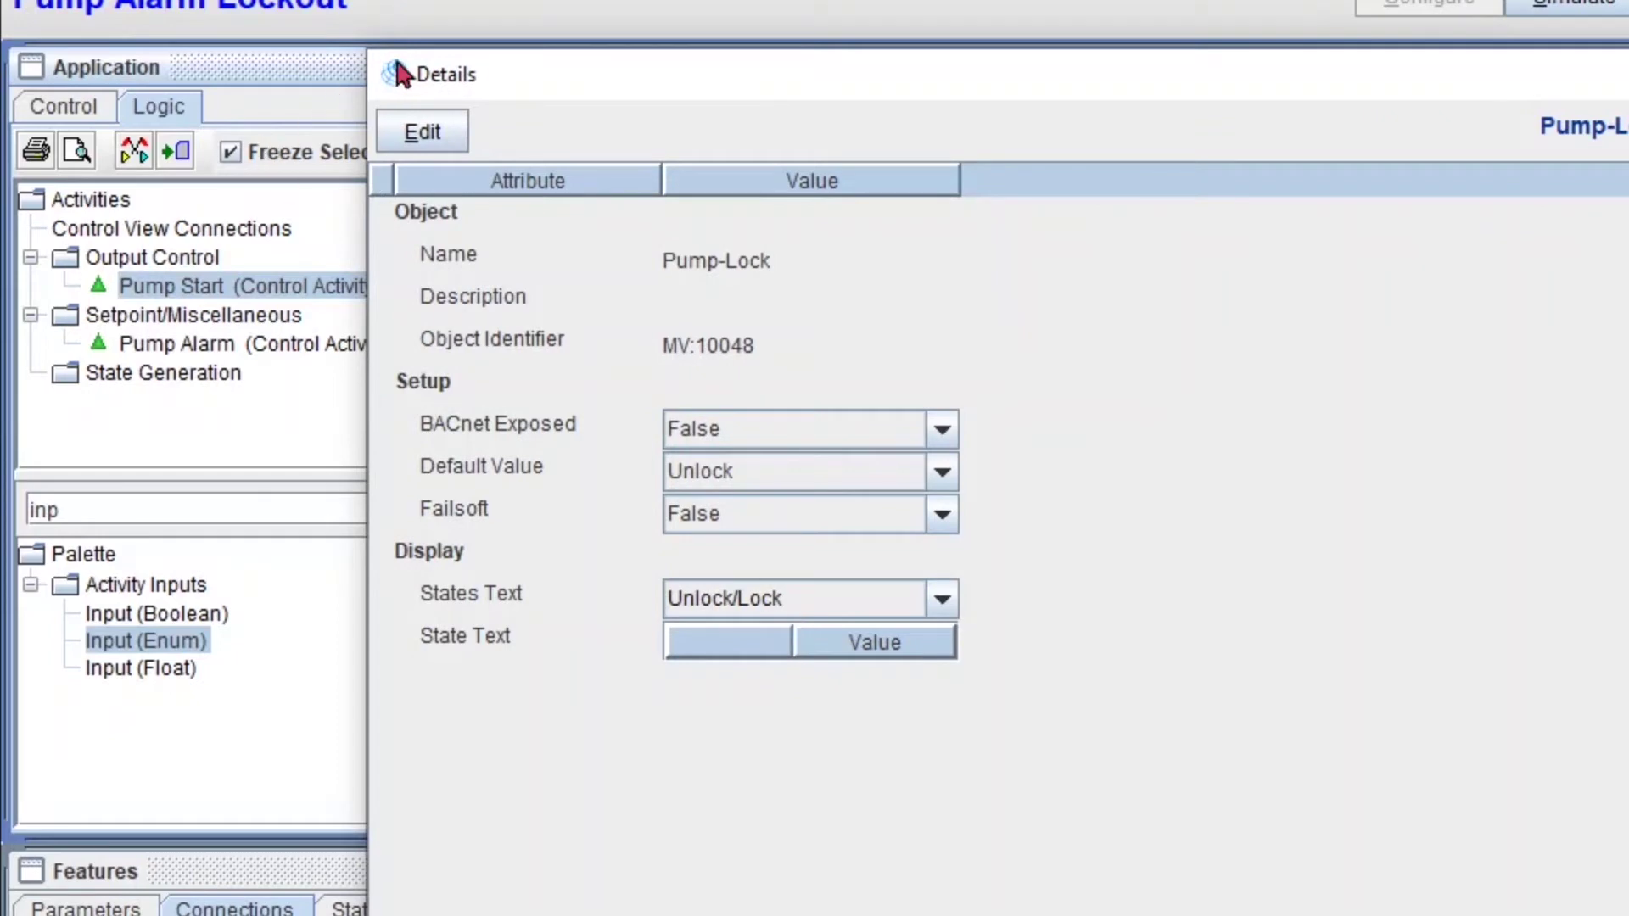
{"action": "double_click", "coordinate": [396, 75]}
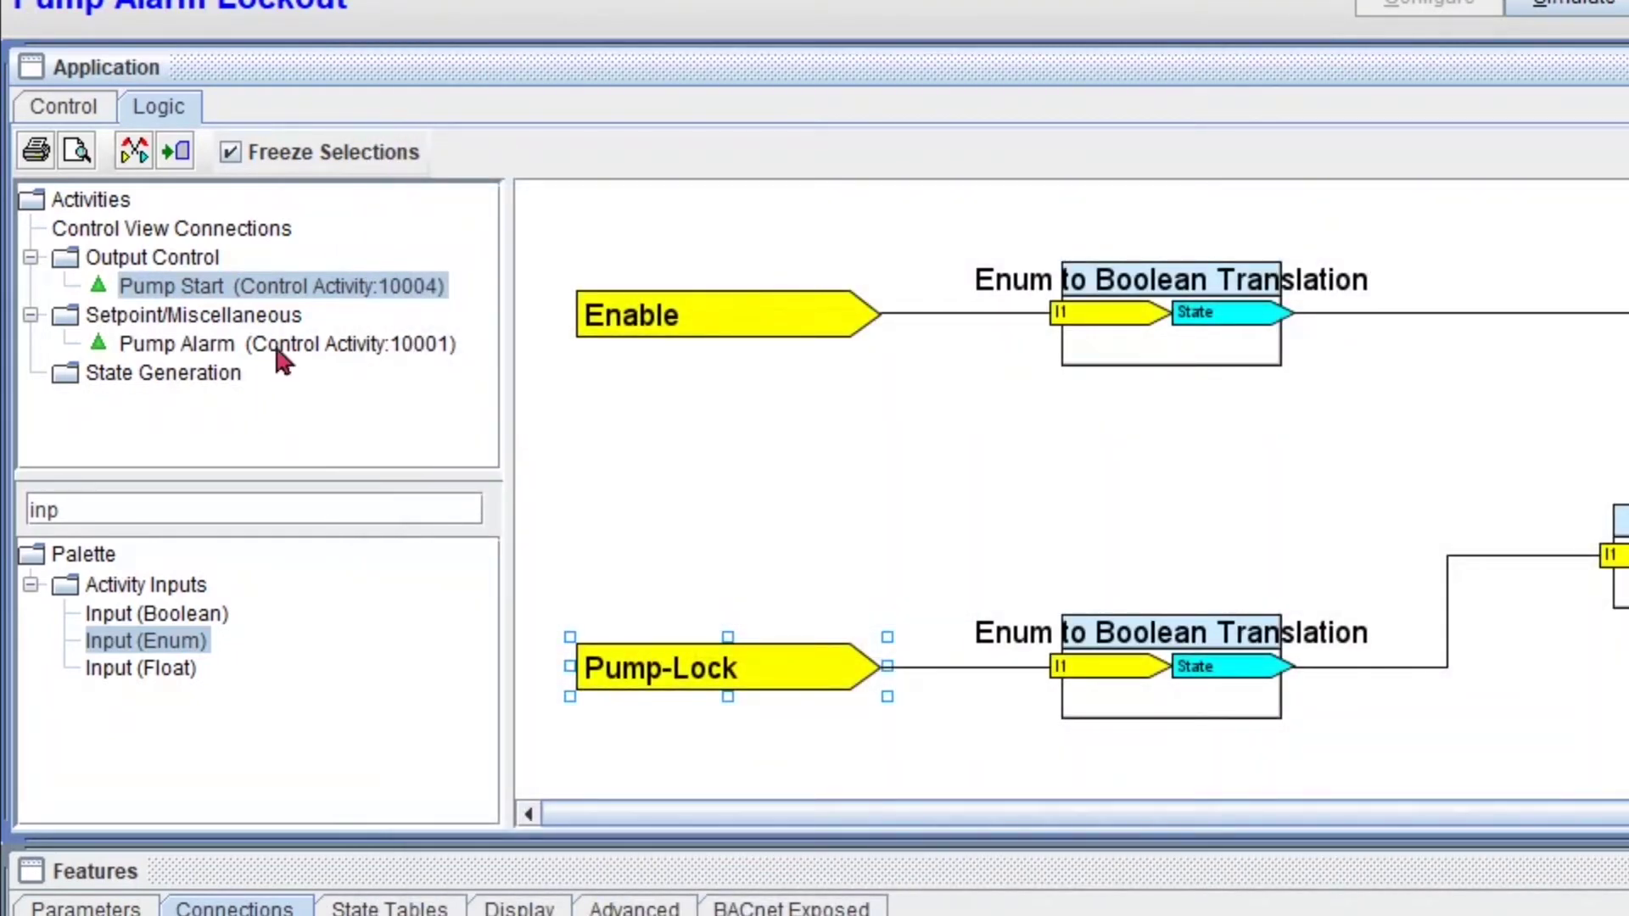
{"action": "left_click", "coordinate": [273, 343]}
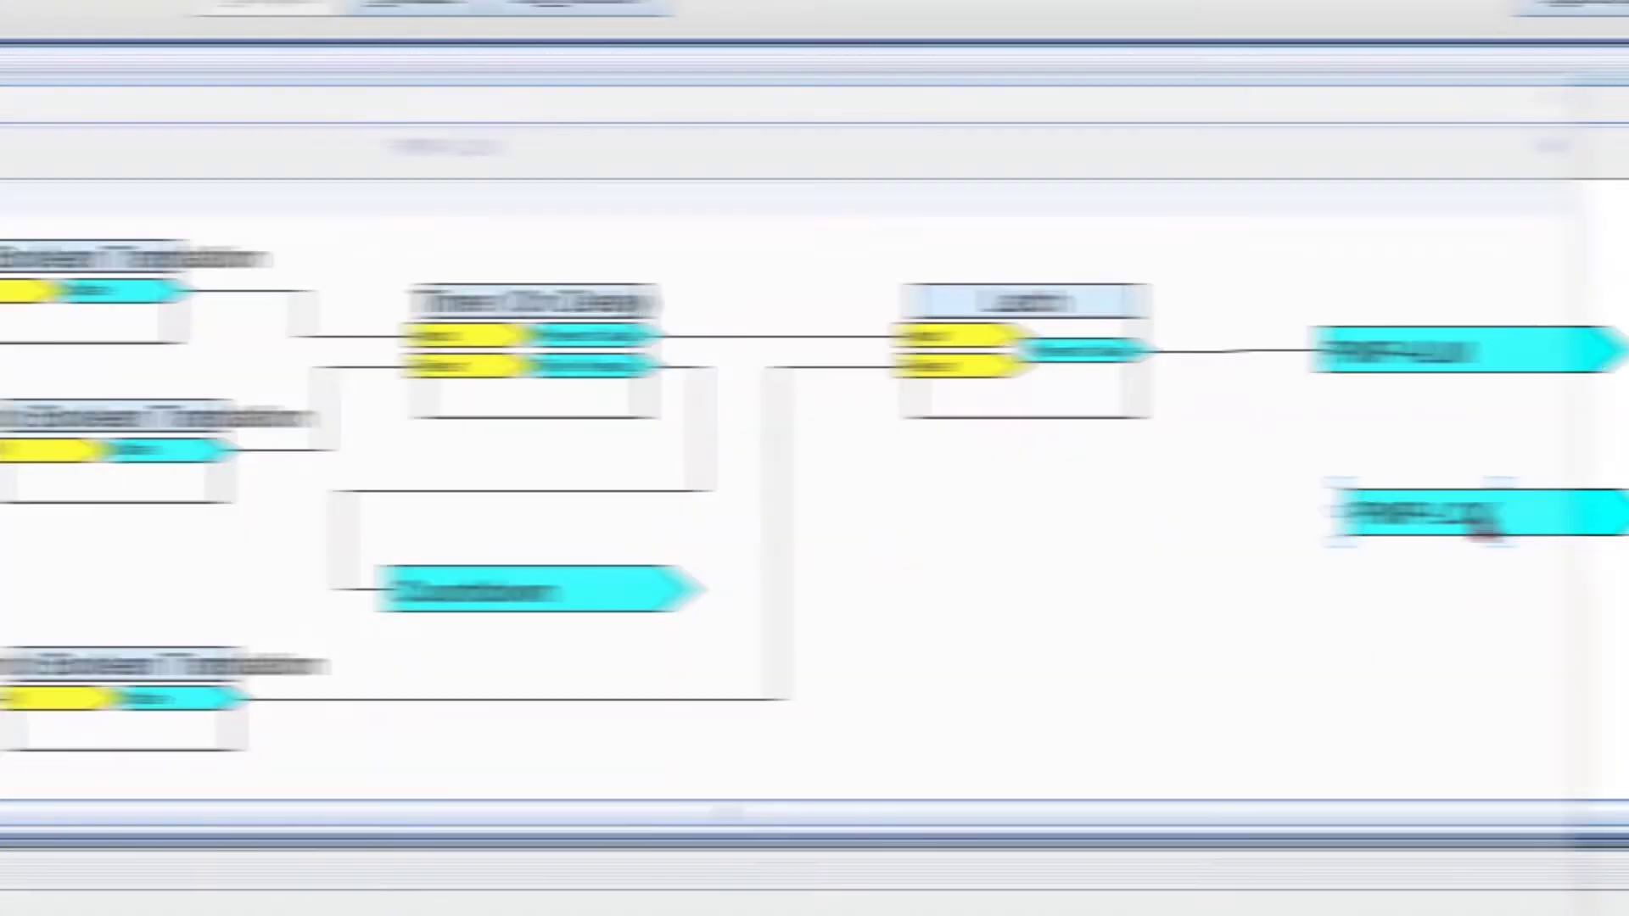
Set the PMP-LCK output's States Text to Unlock/Lock
{"action": "double_click", "coordinate": [1411, 520]}
{"action": "left_click", "coordinate": [68, 133]}
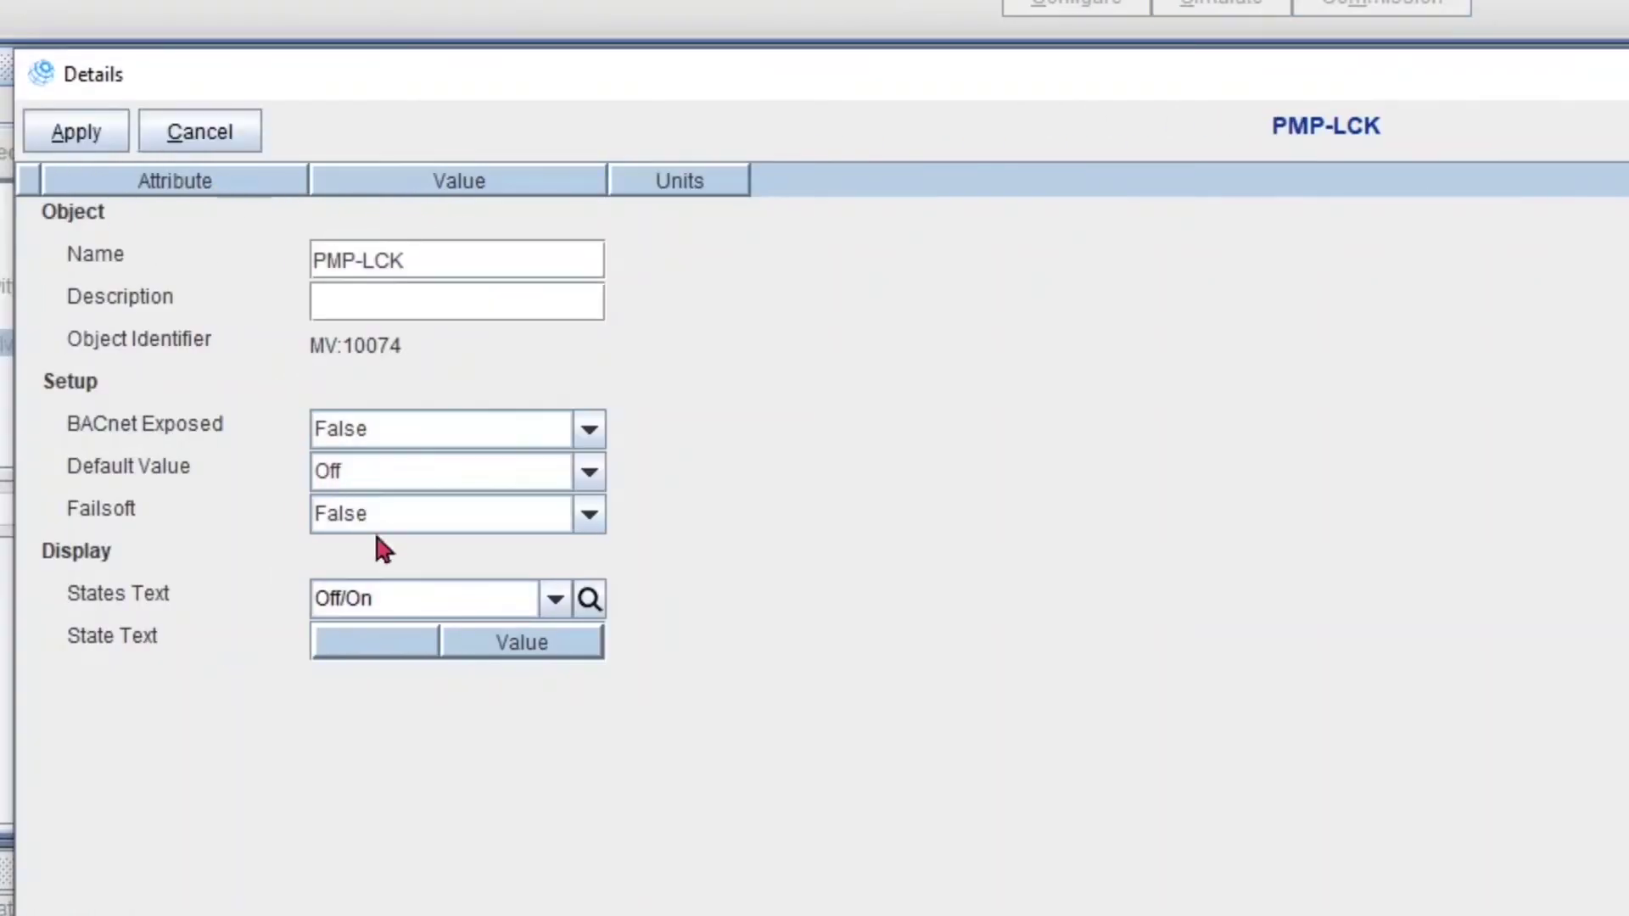
{"action": "left_click", "coordinate": [469, 607]}
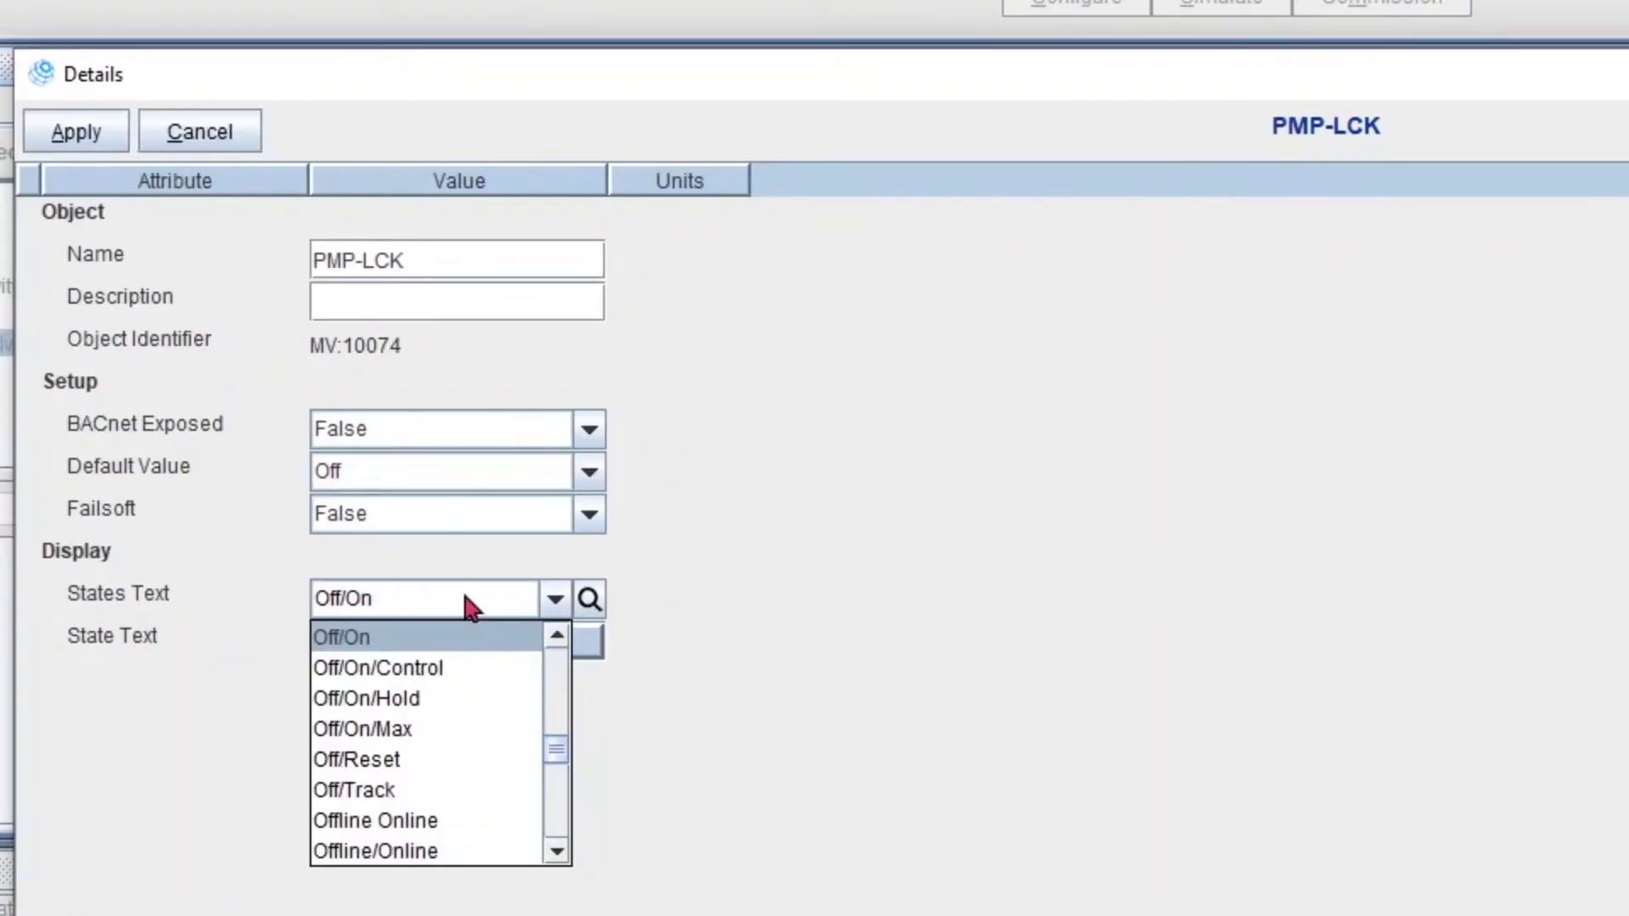
{"action": "type", "text": "unl"}
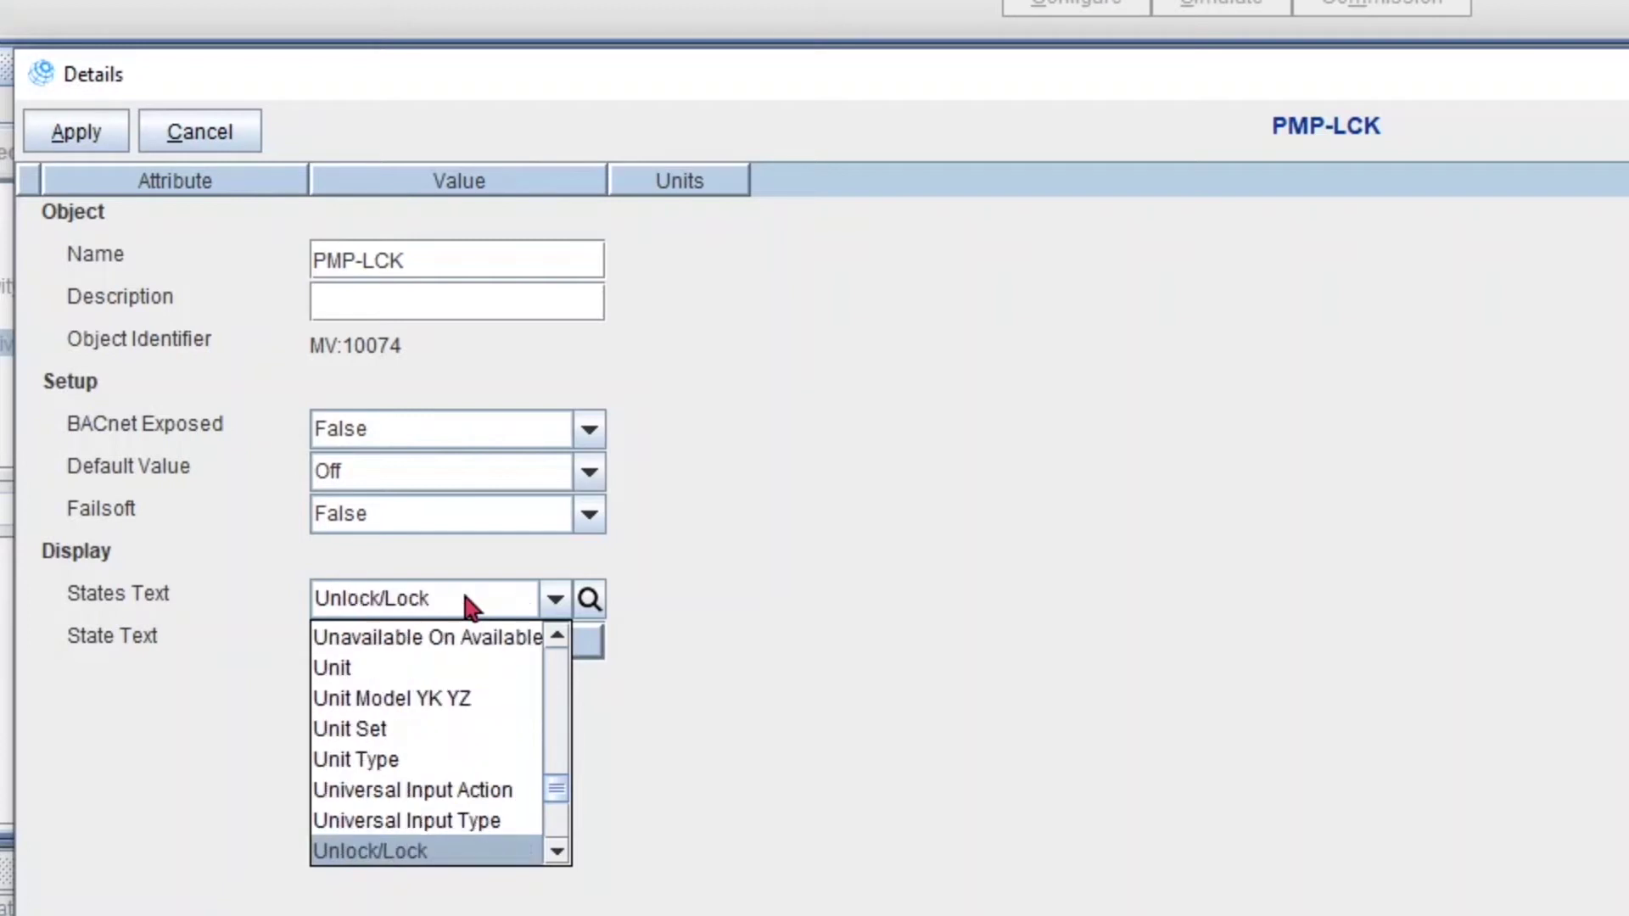
{"action": "key", "text": "Return"}
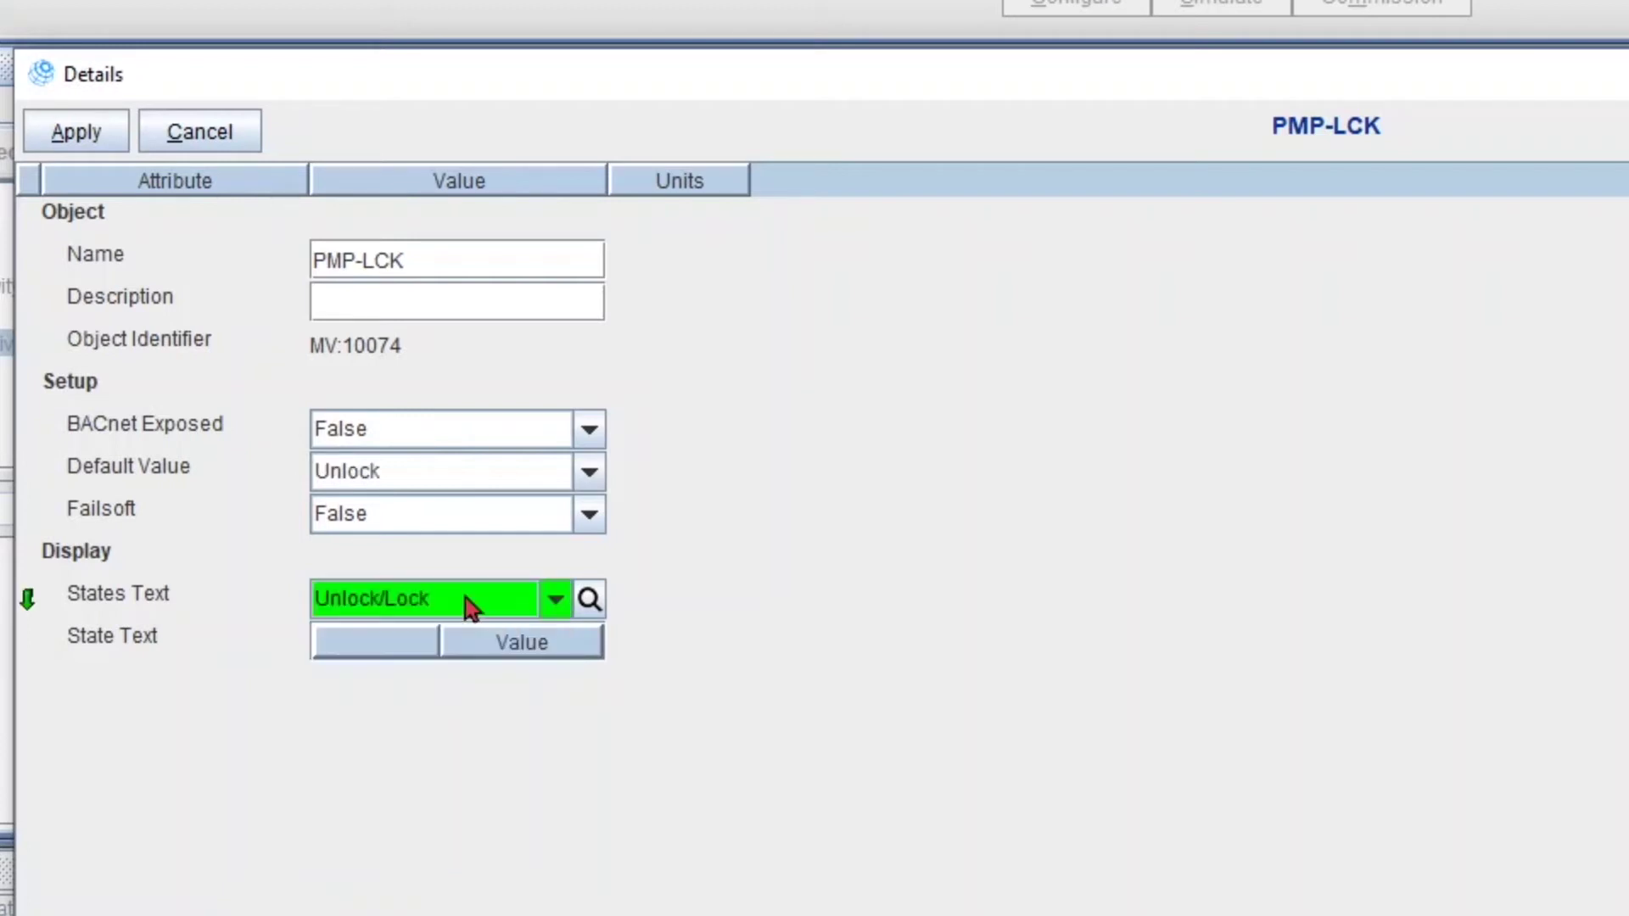
{"action": "left_click", "coordinate": [73, 142]}
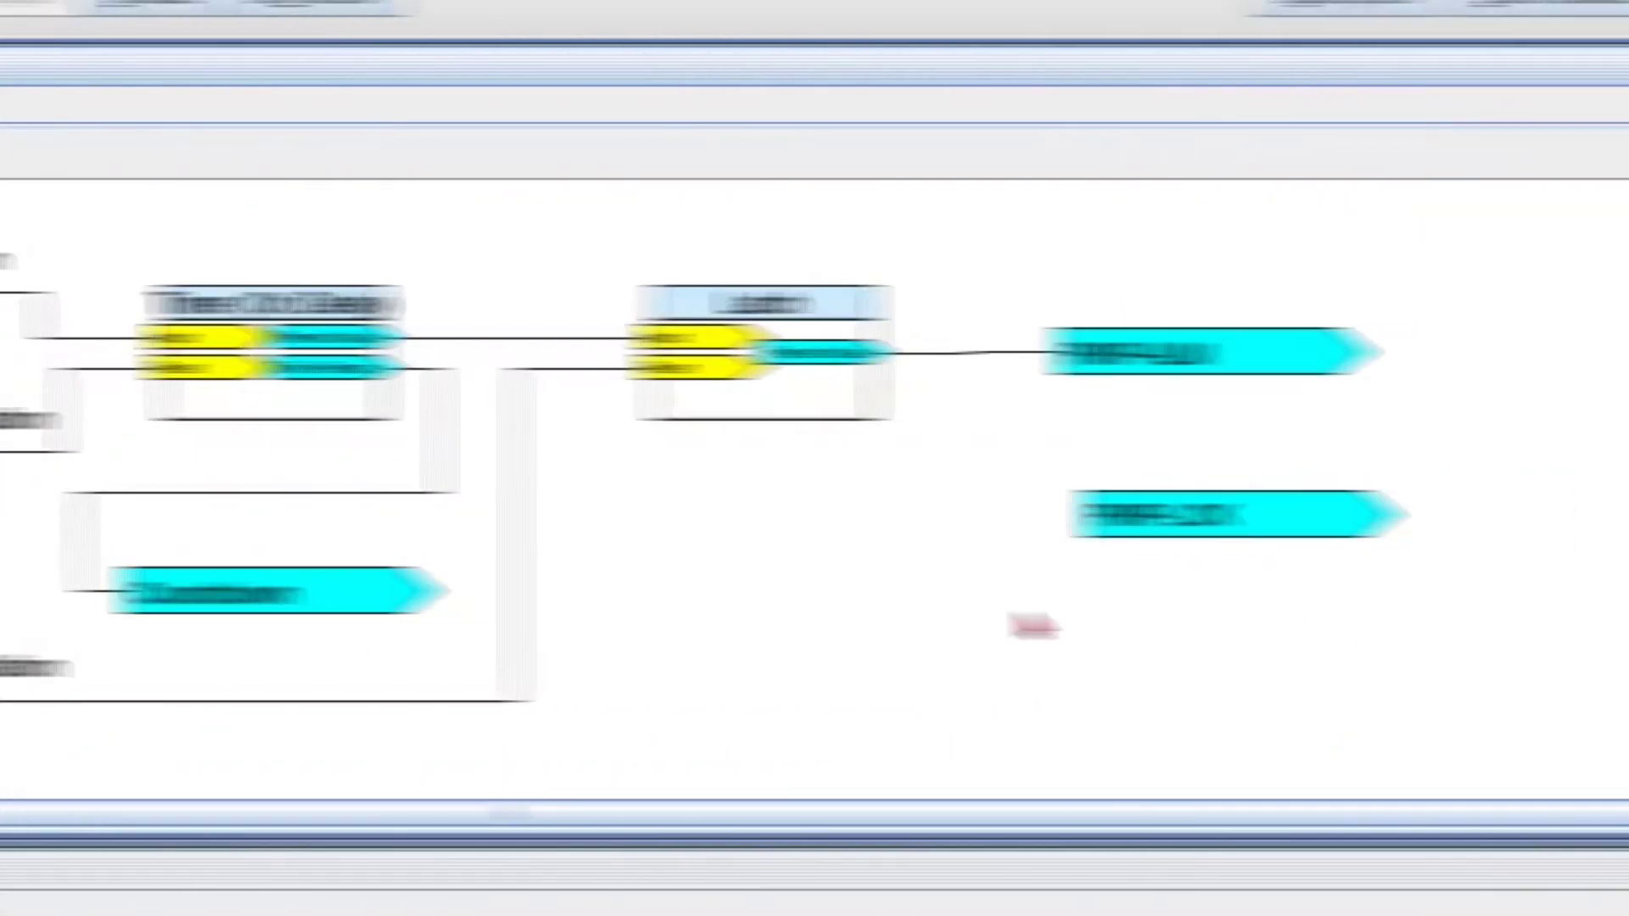
Delete the PMP-ALM output that is wired to the Latch's Present Value
{"action": "left_click", "coordinate": [934, 374]}
{"action": "key", "text": "Delete"}
{"action": "key", "text": "Return"}
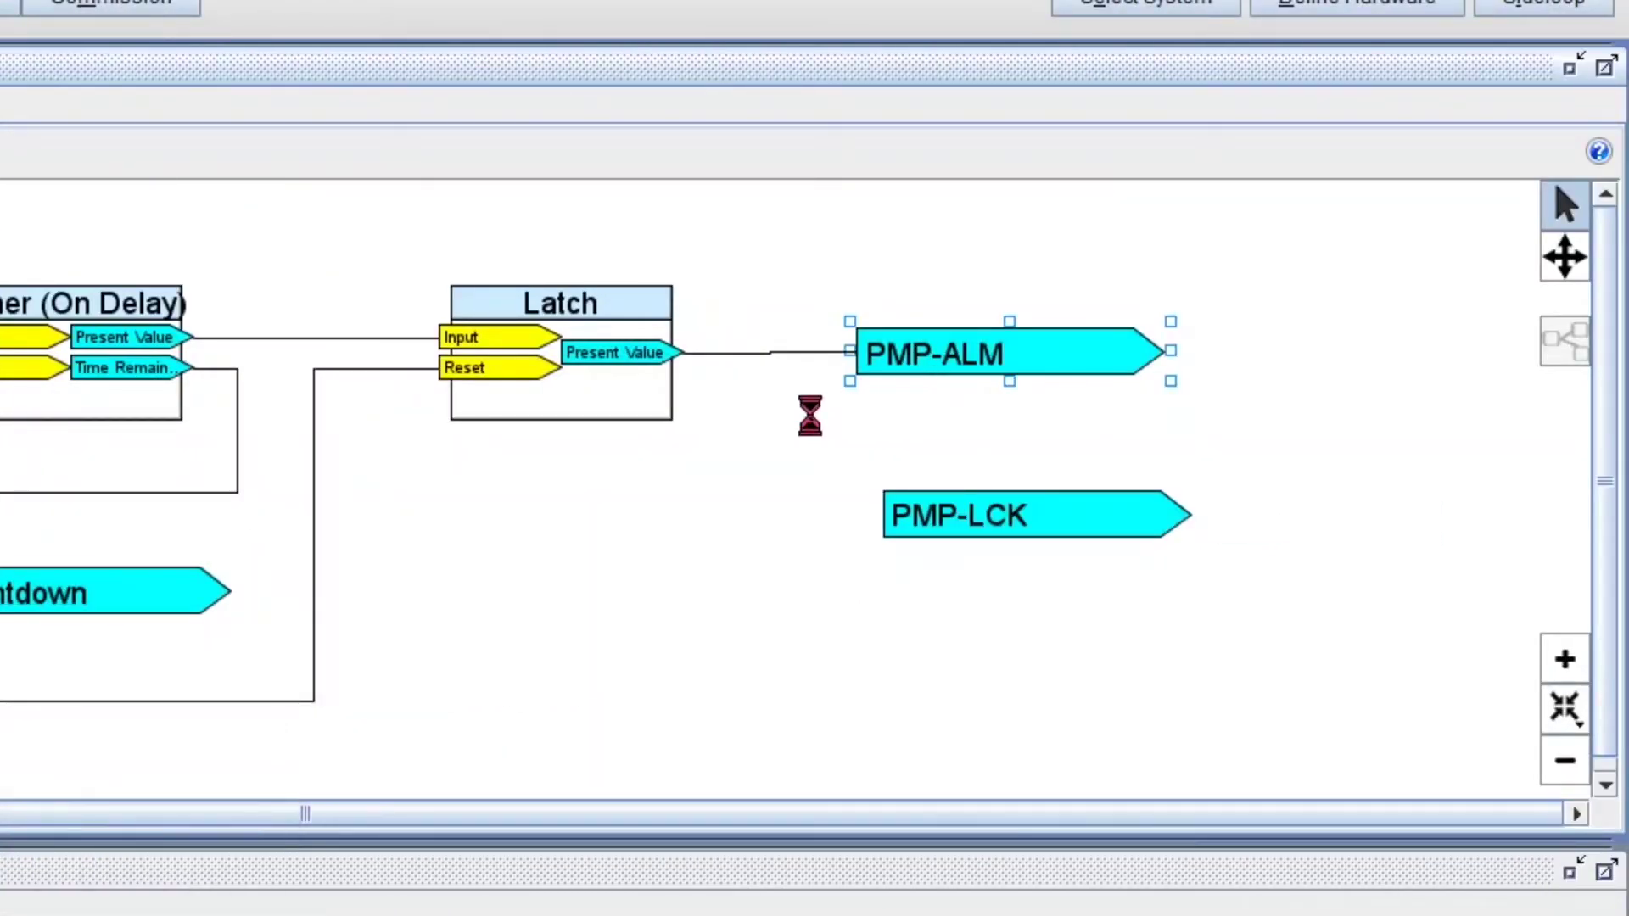
Connect the Latch's Present Value to PMP-LCK through a Boolean to Enum Translation block and line PMP-LCK up with it
{"action": "left_click_drag", "start_coordinate": [669, 353], "coordinate": [908, 515]}
{"action": "left_click_drag", "start_coordinate": [1163, 532], "coordinate": [1332, 335]}
{"action": "left_click", "coordinate": [1316, 516]}
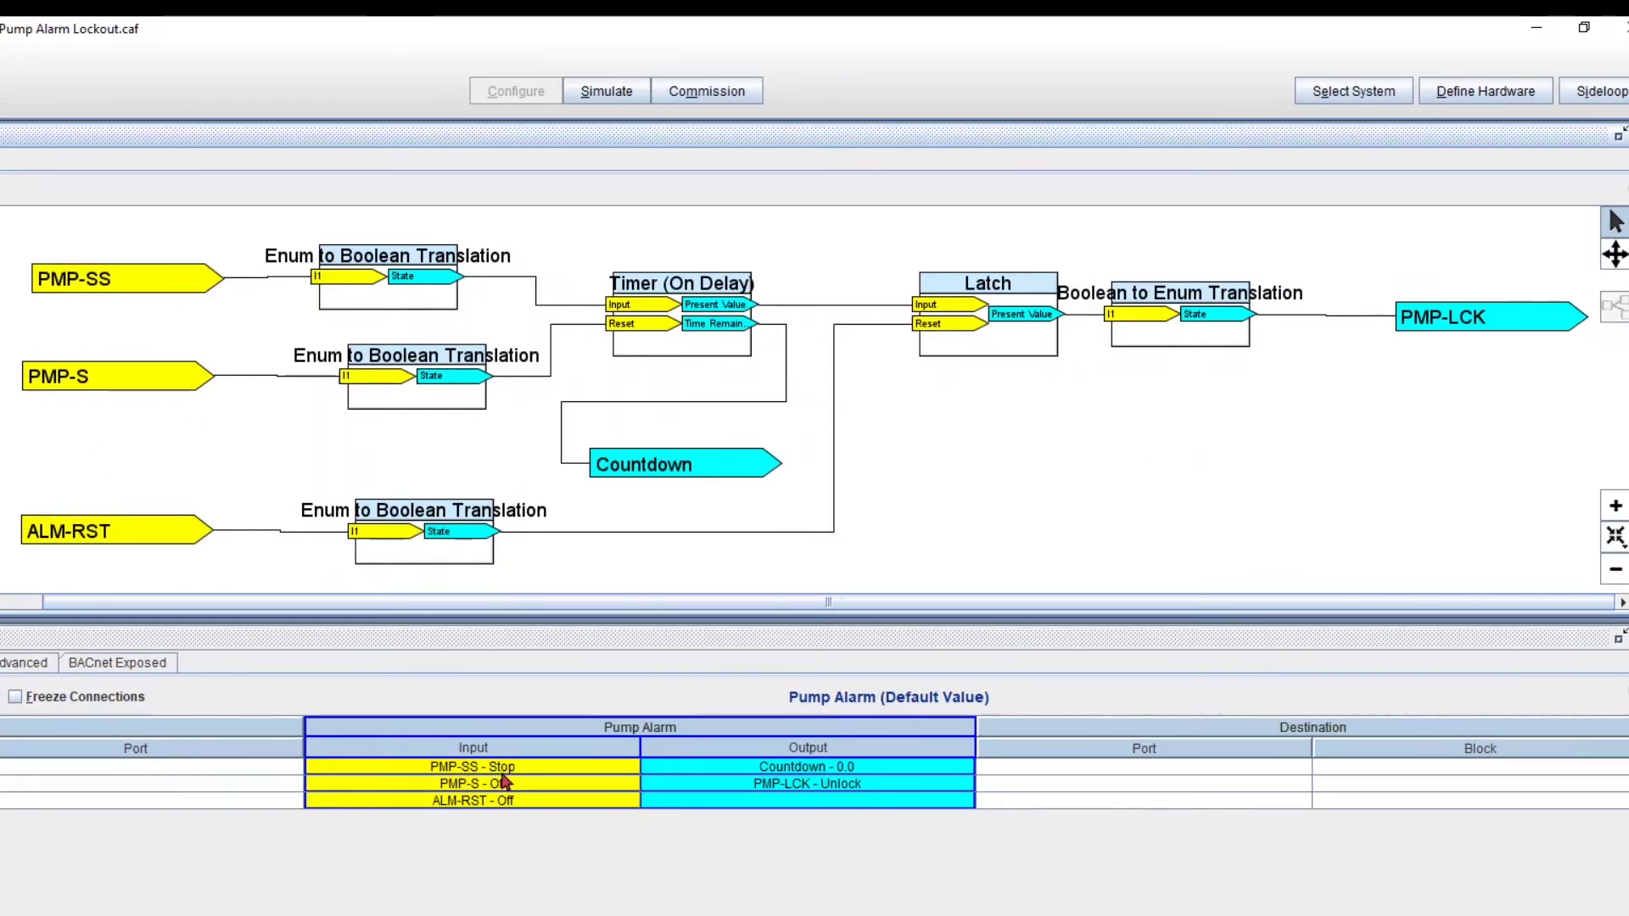
{"action": "left_click_drag", "start_coordinate": [520, 774], "coordinate": [506, 817]}
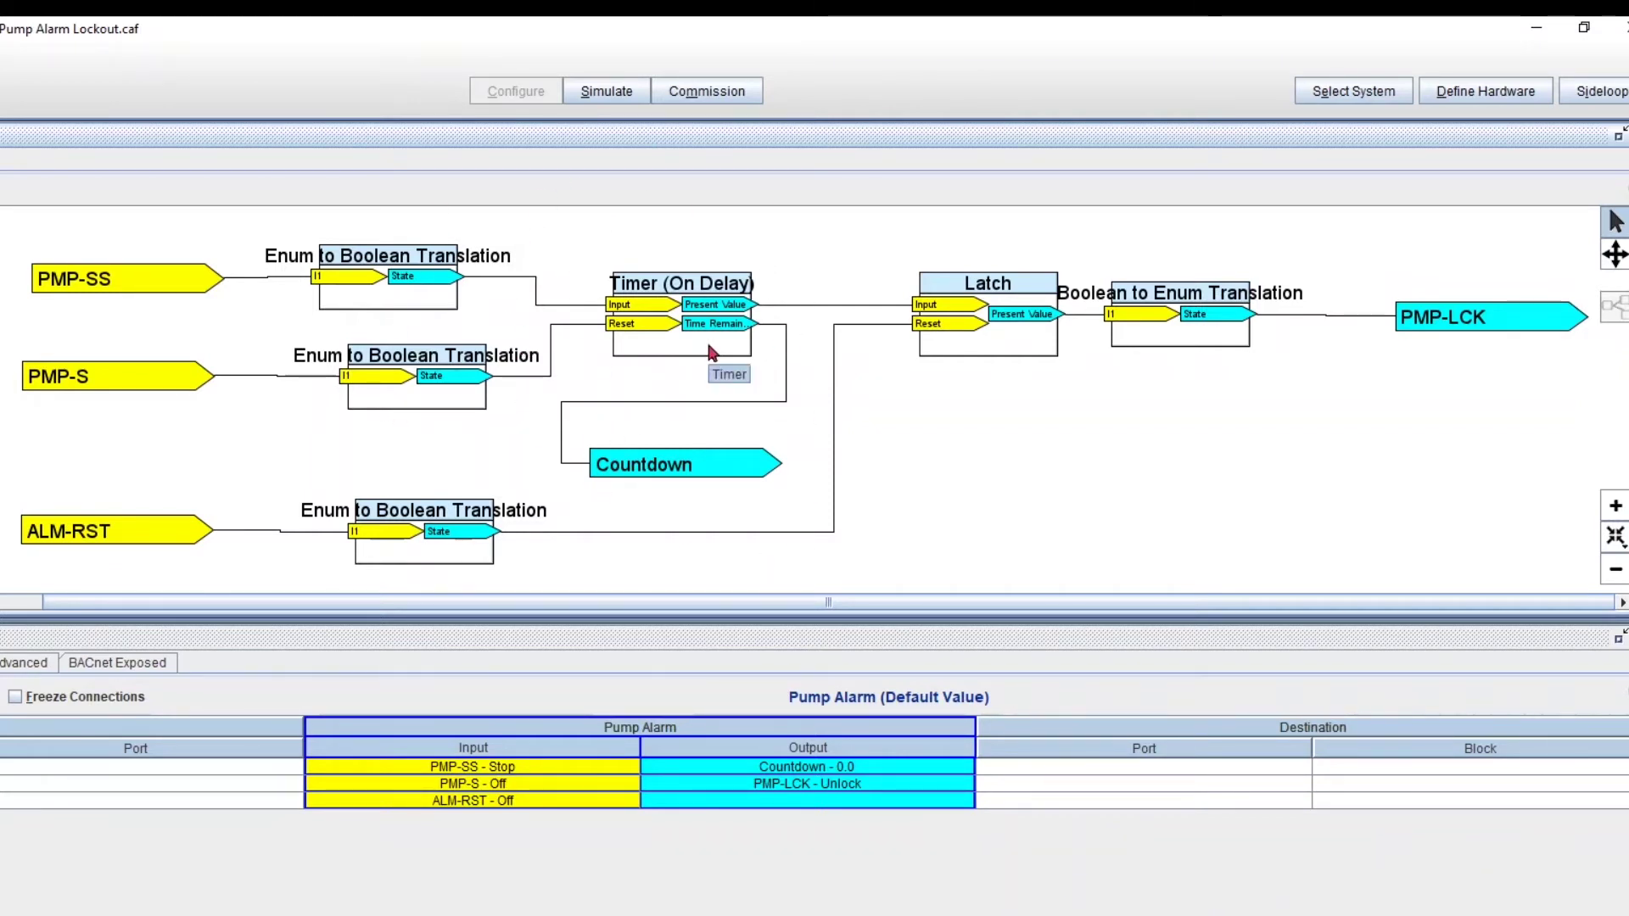
{"action": "mouse_move", "coordinate": [655, 340]}
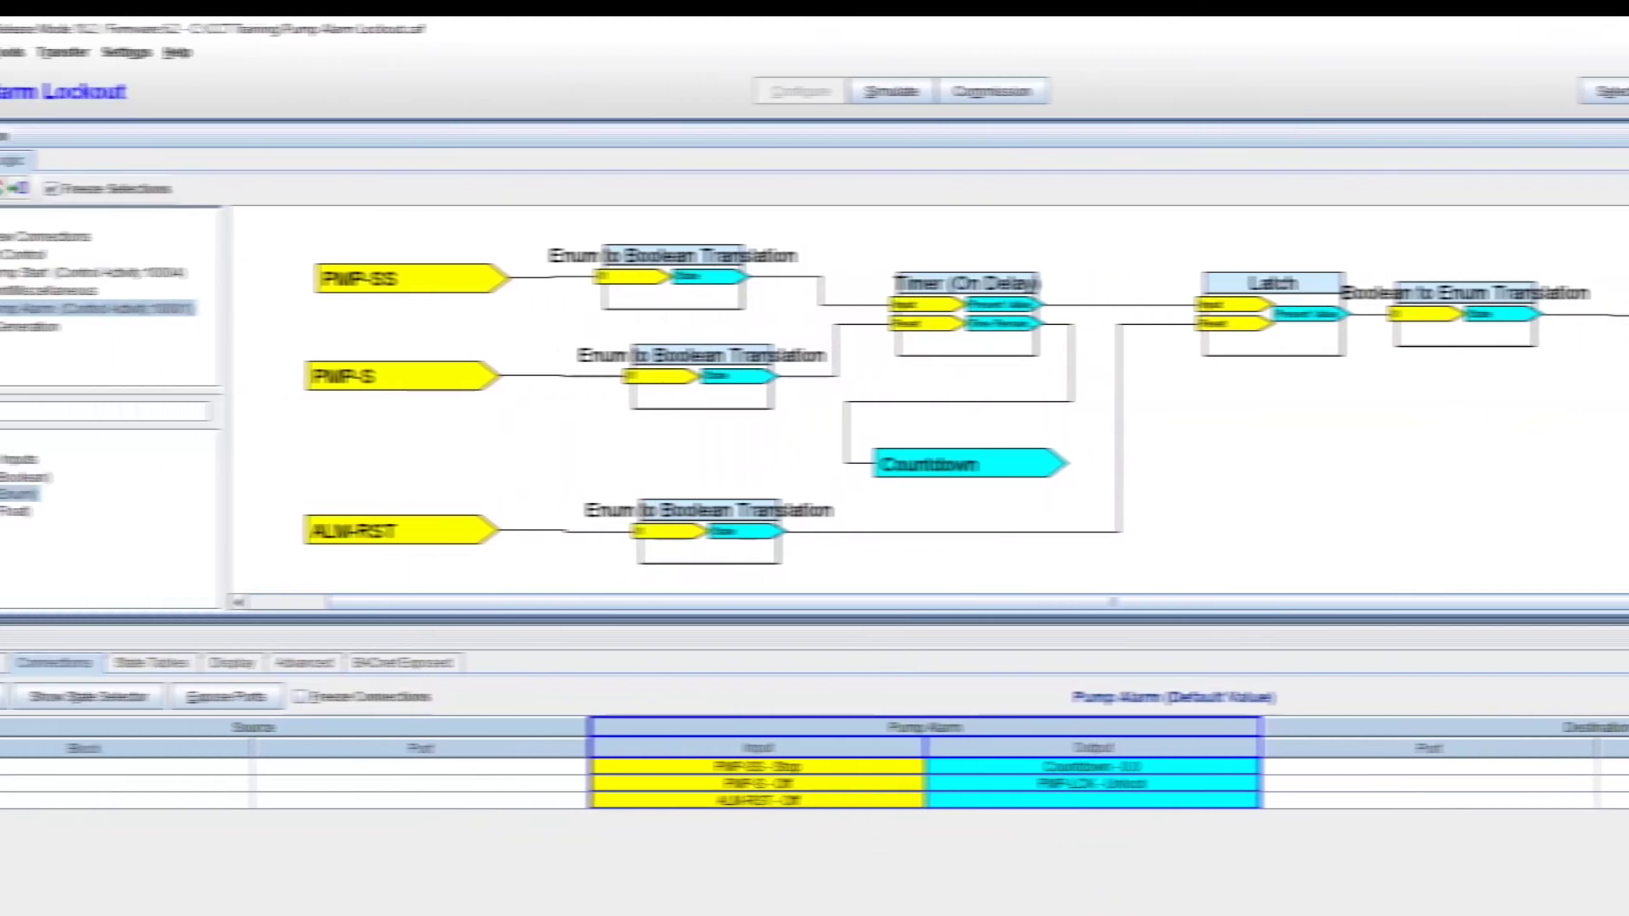
In the control view, connect Pump Start's Pump-Lock input to the PMP-LCK output of the Pump Alarm activity
{"action": "left_click", "coordinate": [67, 159]}
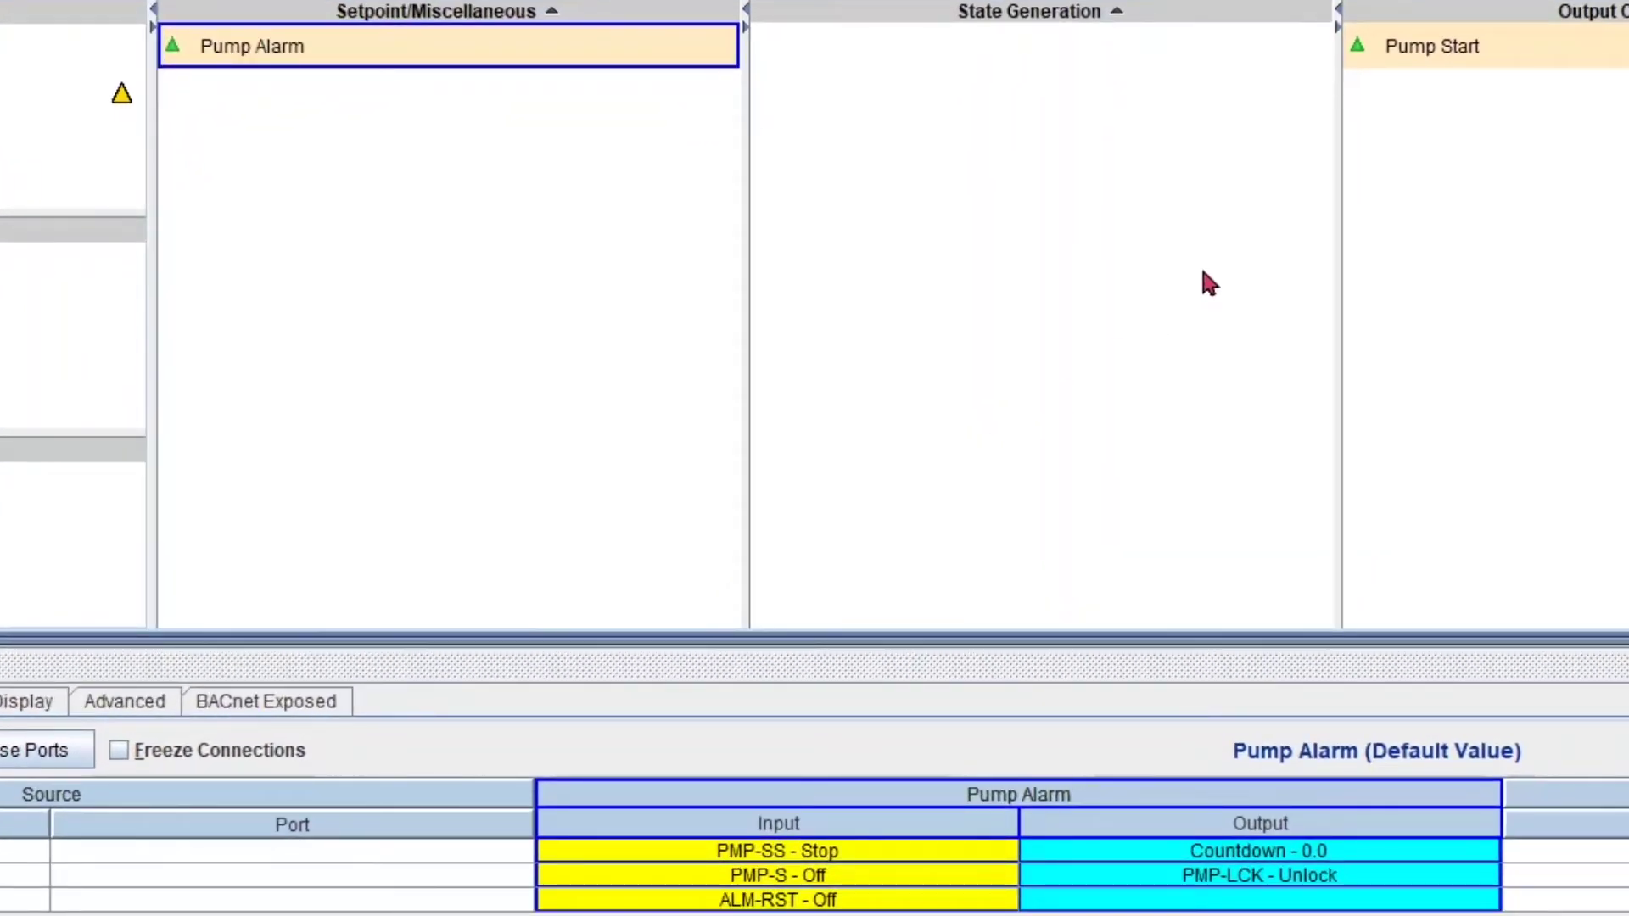
{"action": "left_click", "coordinate": [1413, 60]}
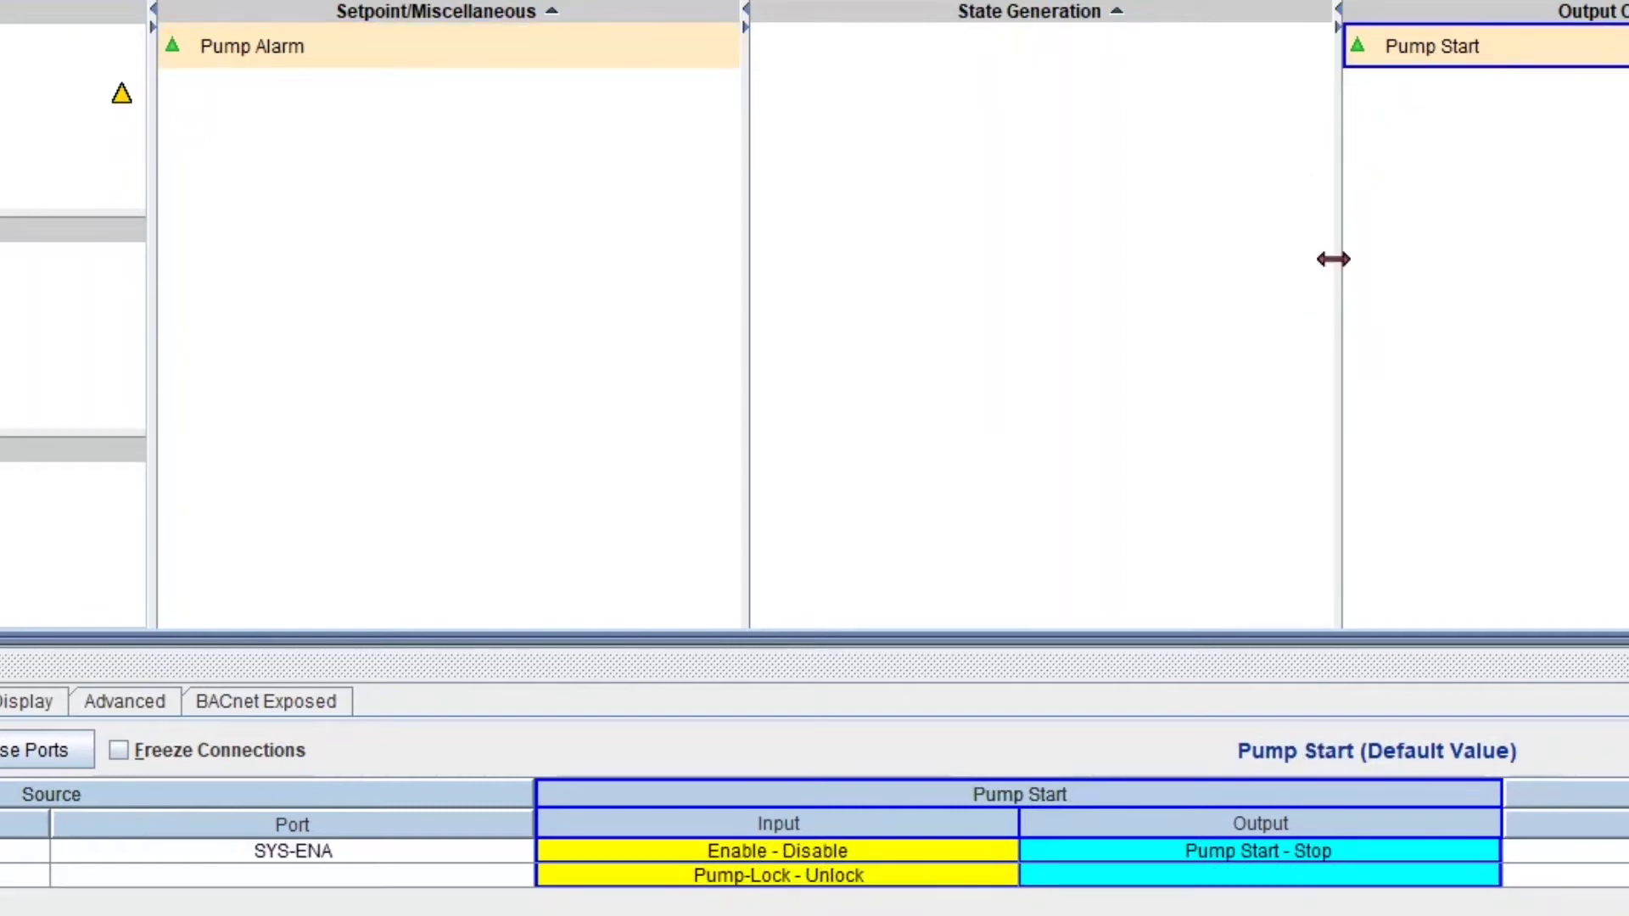
{"action": "right_click", "coordinate": [813, 884]}
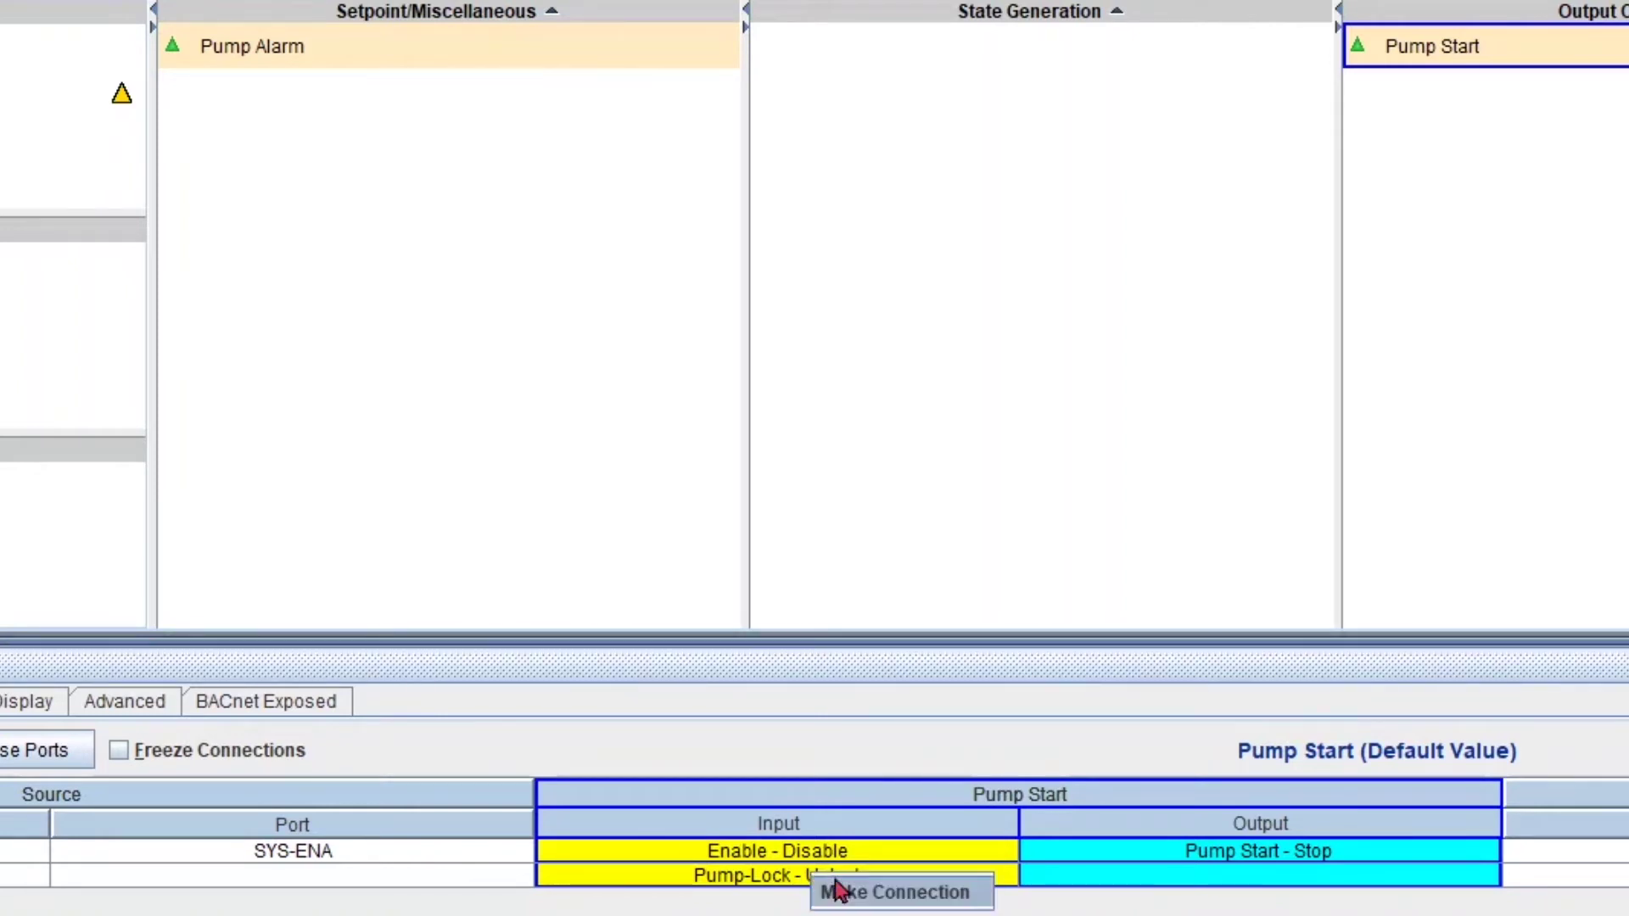
{"action": "left_click", "coordinate": [877, 894]}
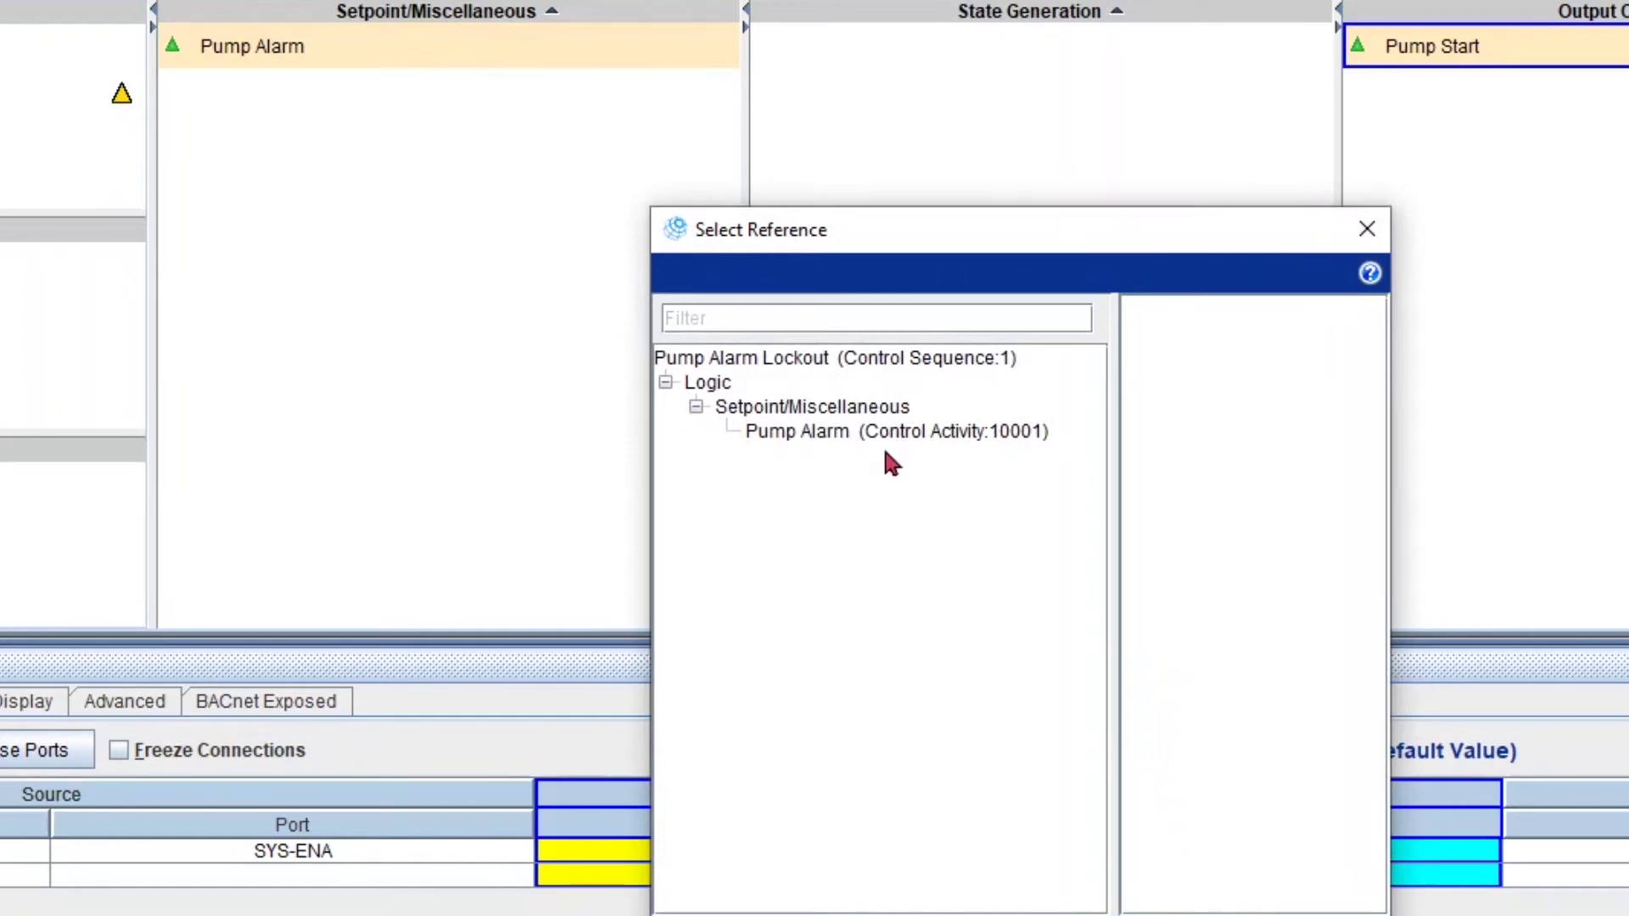
{"action": "left_click", "coordinate": [816, 440]}
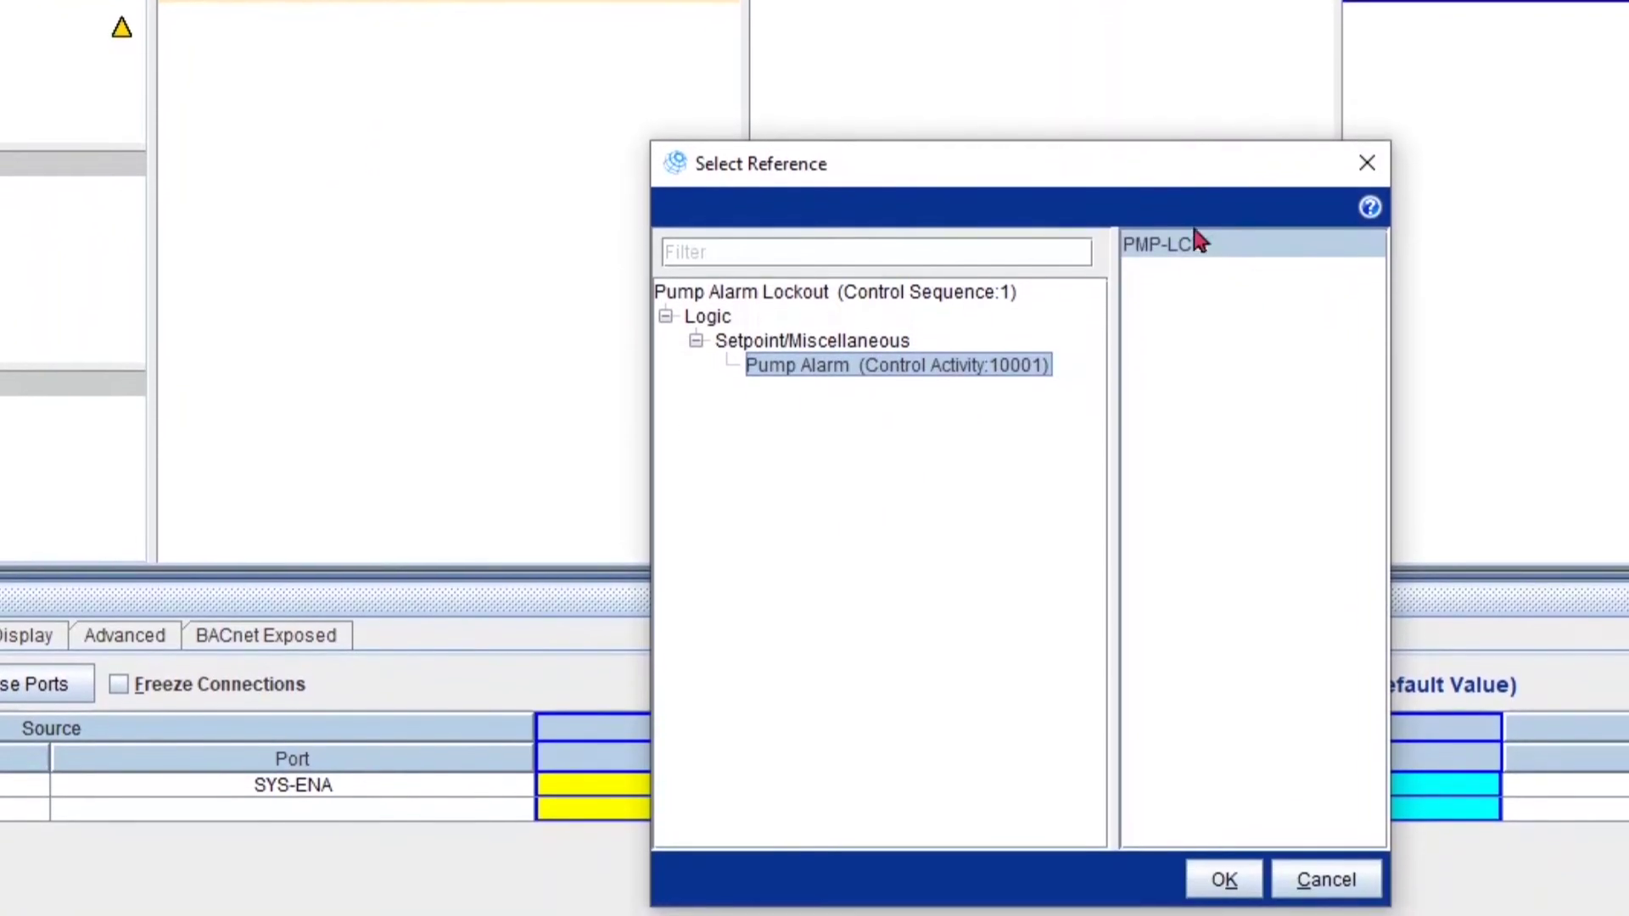
{"action": "left_click", "coordinate": [1210, 863]}
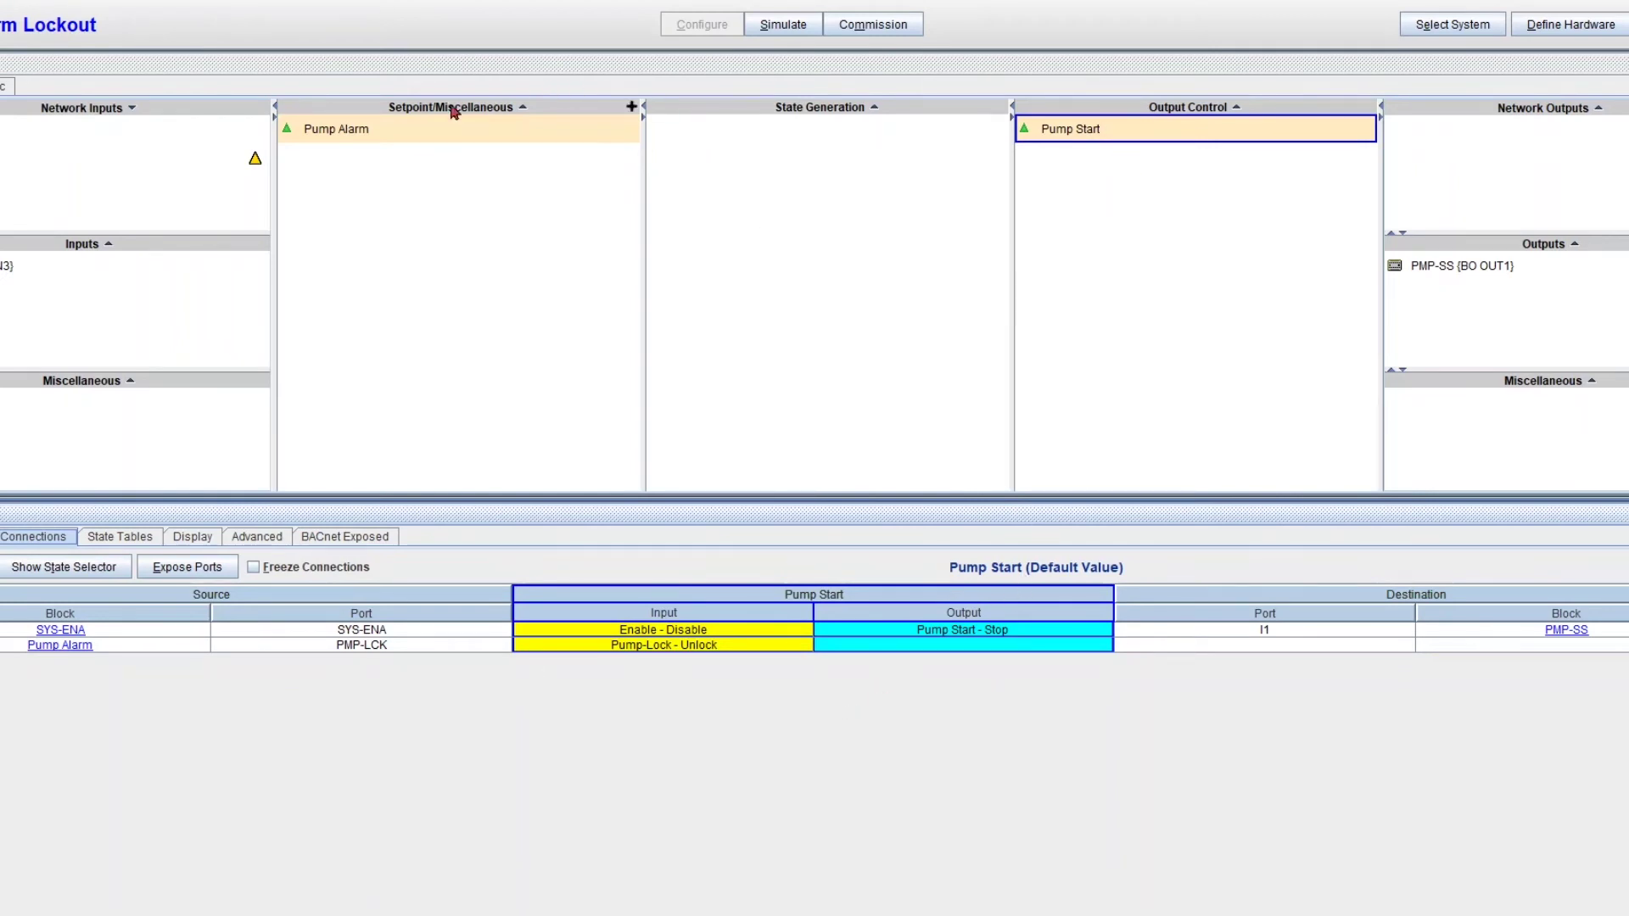
Connect Pump Alarm's PMP-S input to the O1 port of the PMP-S hardware input
{"action": "left_click", "coordinate": [415, 136]}
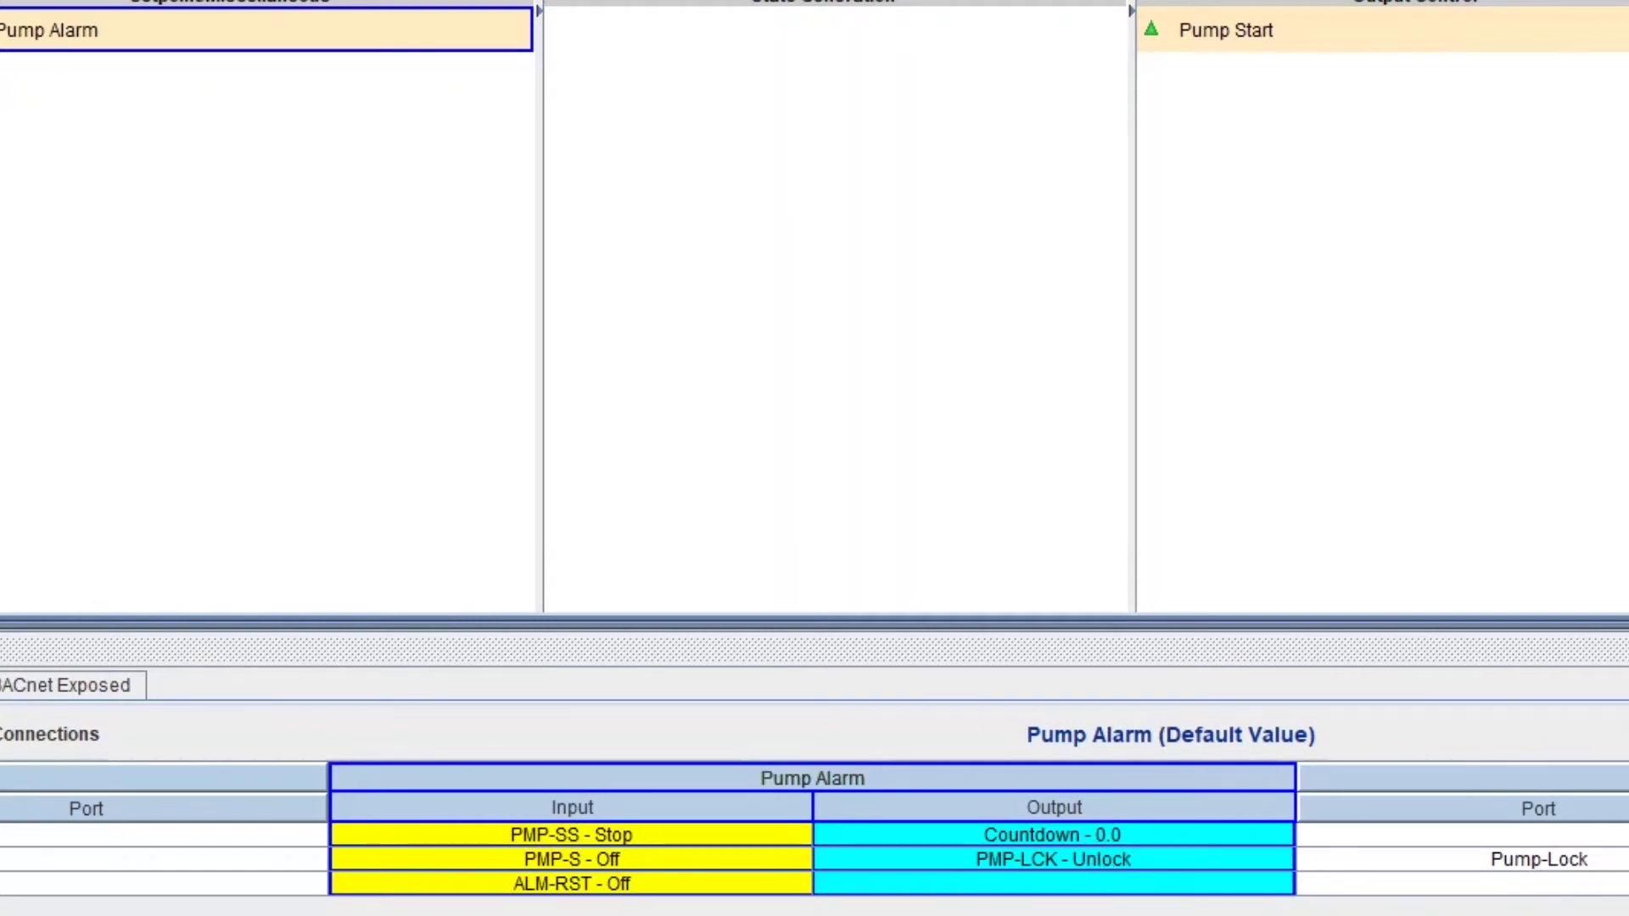
{"action": "right_click", "coordinate": [582, 859]}
{"action": "left_click", "coordinate": [620, 877]}
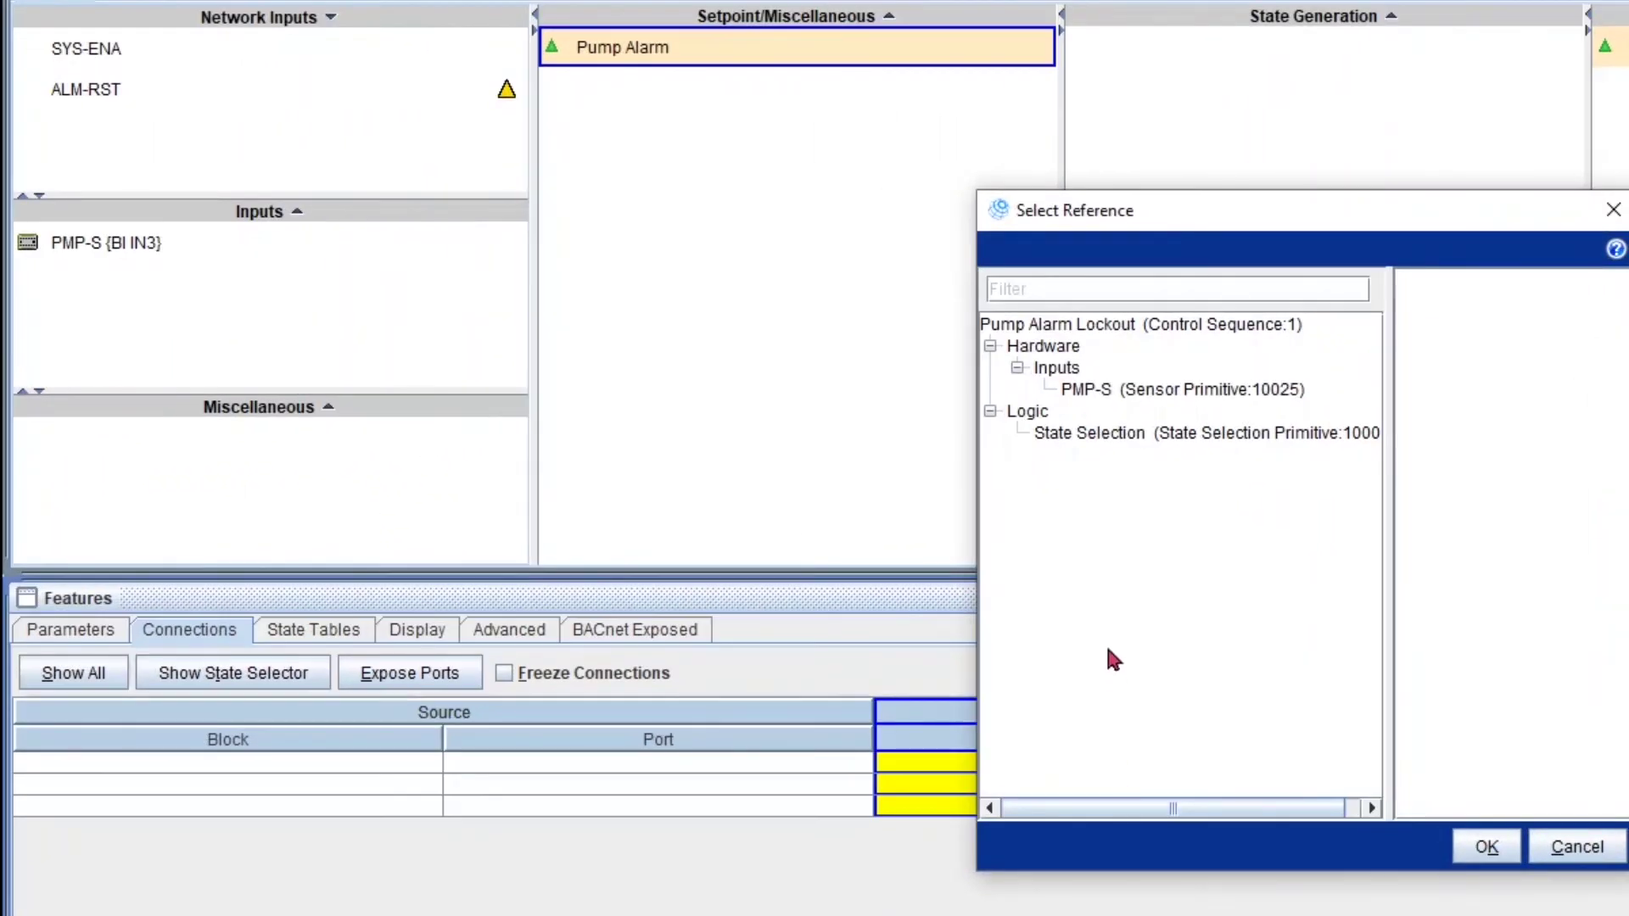
{"action": "left_click", "coordinate": [1112, 392]}
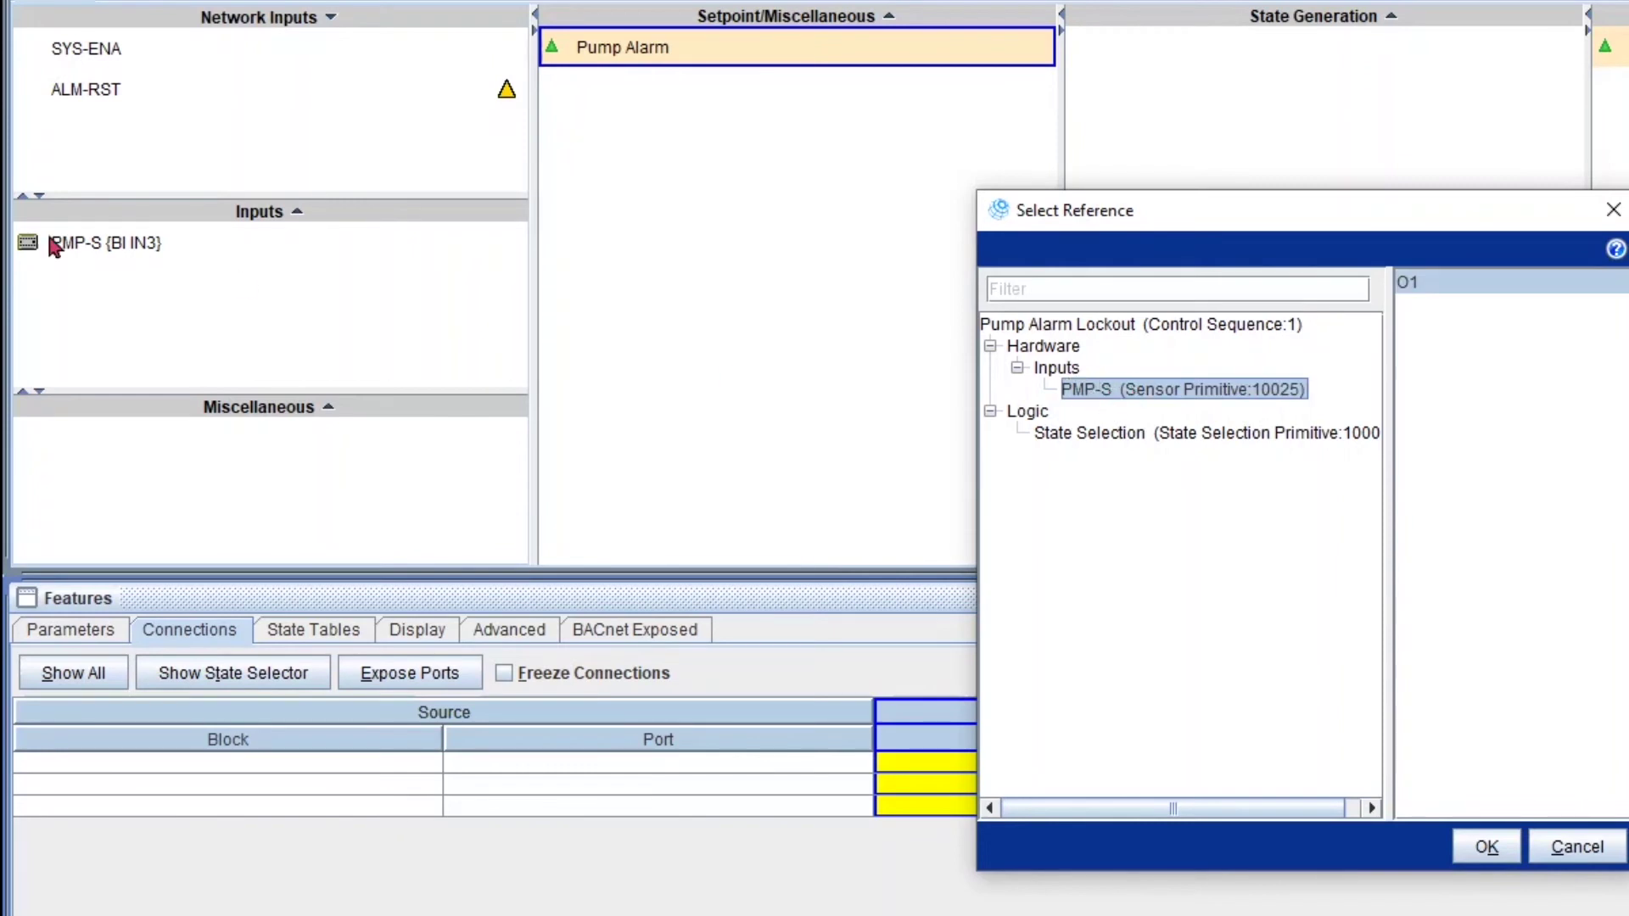
{"action": "left_click", "coordinate": [1477, 855]}
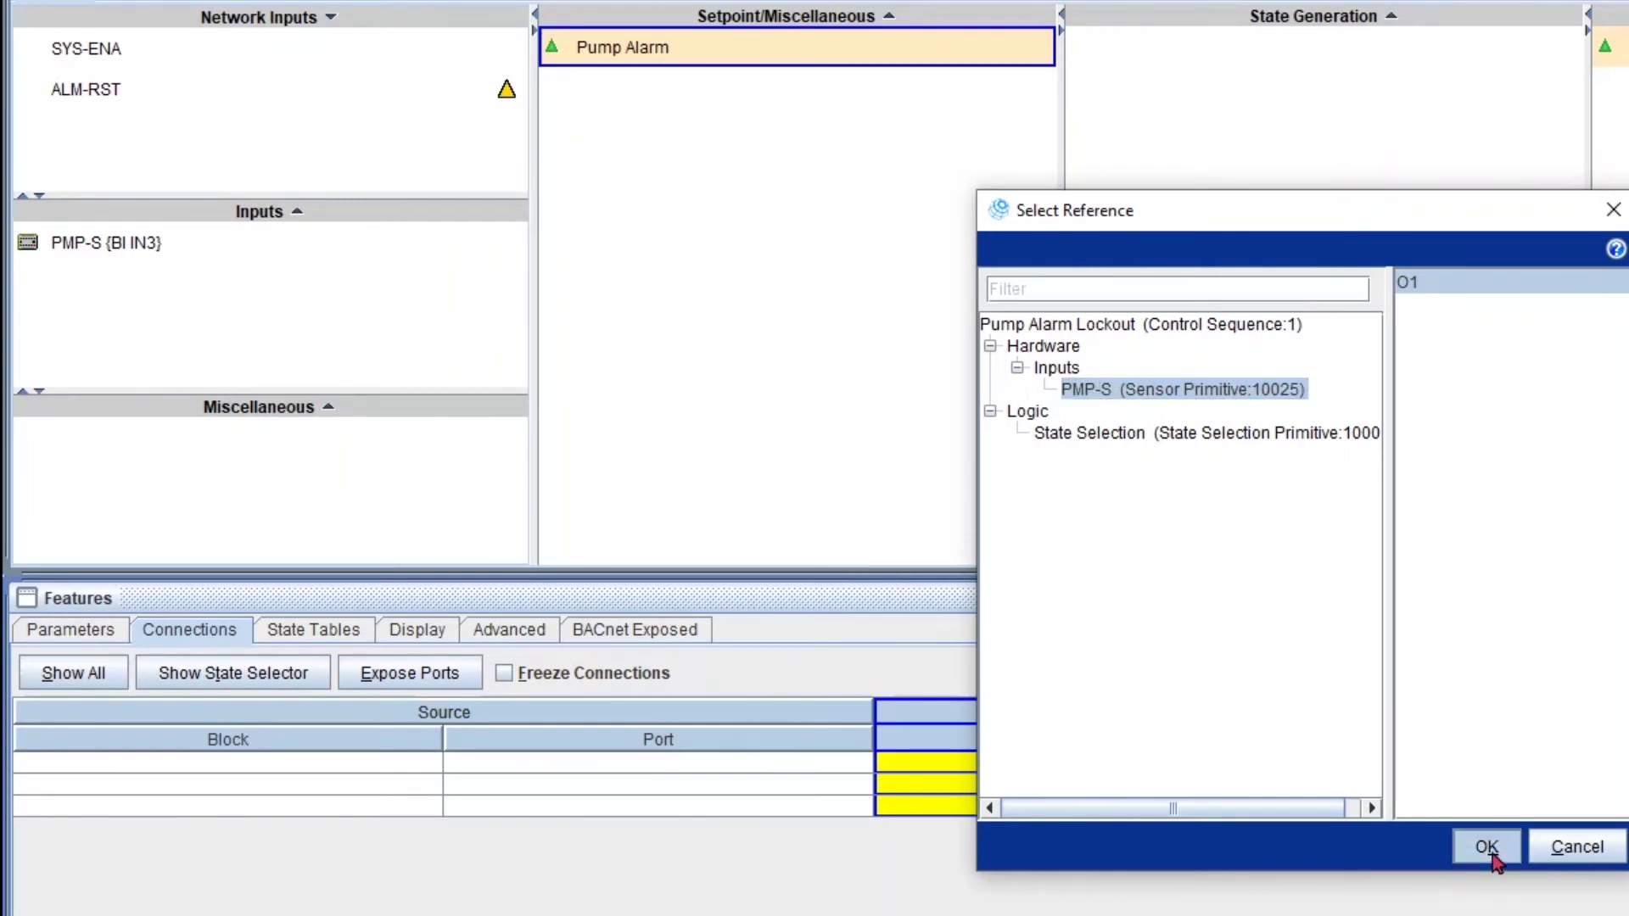
Connect Pump Alarm's ALM-RST input to the ALM-RST network input
{"action": "right_click", "coordinate": [1099, 808]}
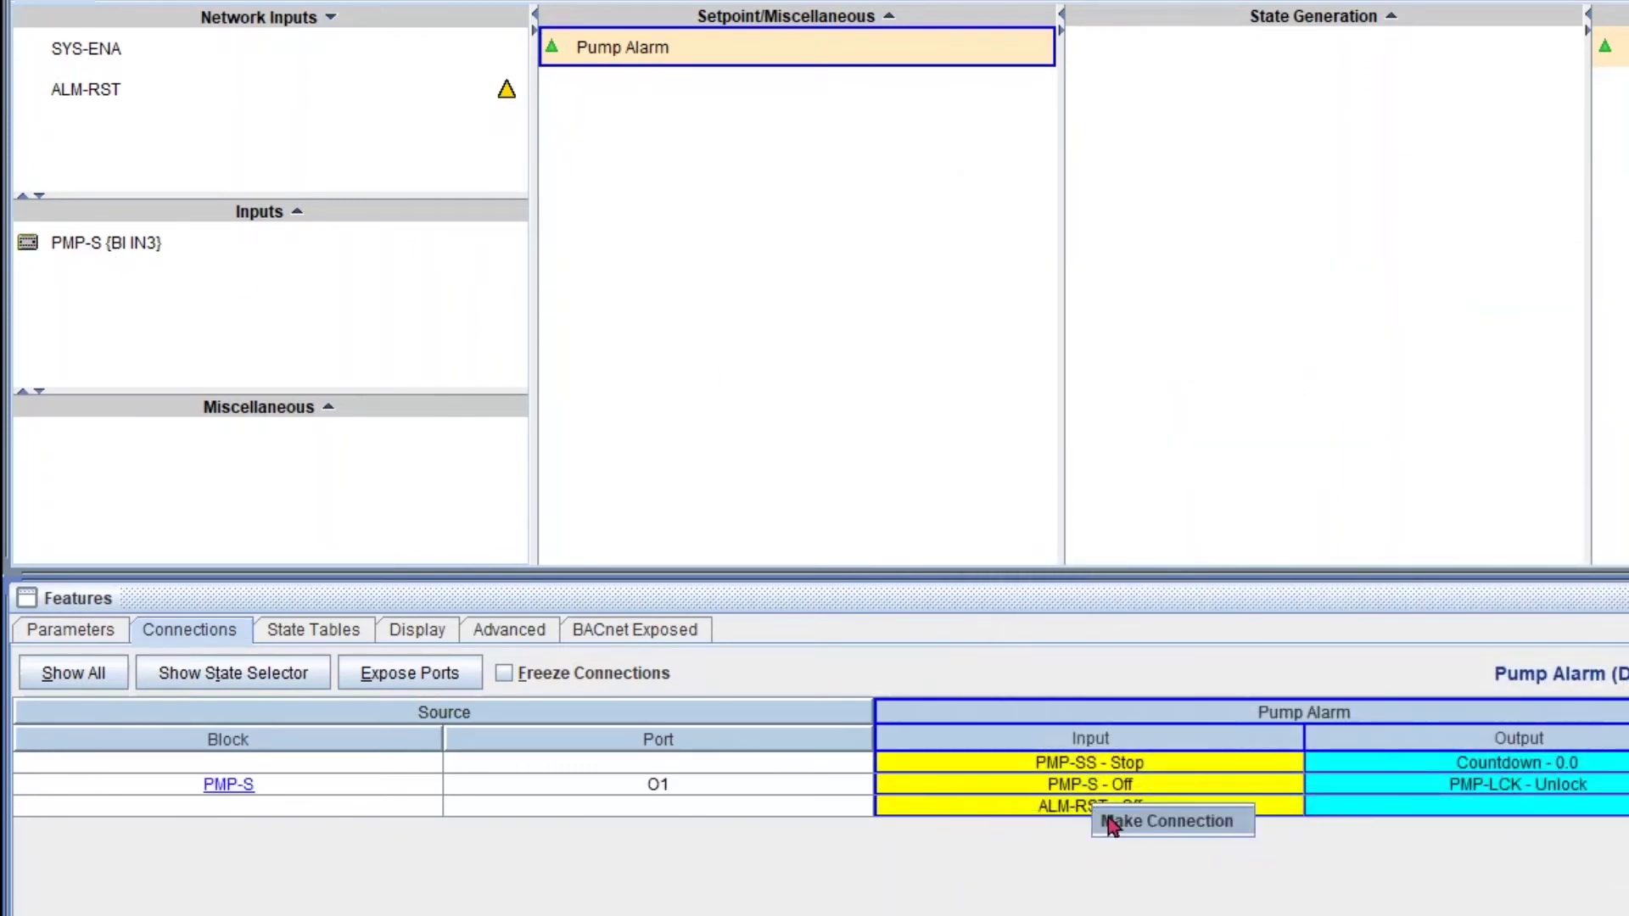
{"action": "left_click", "coordinate": [1105, 820]}
{"action": "left_click", "coordinate": [1080, 370]}
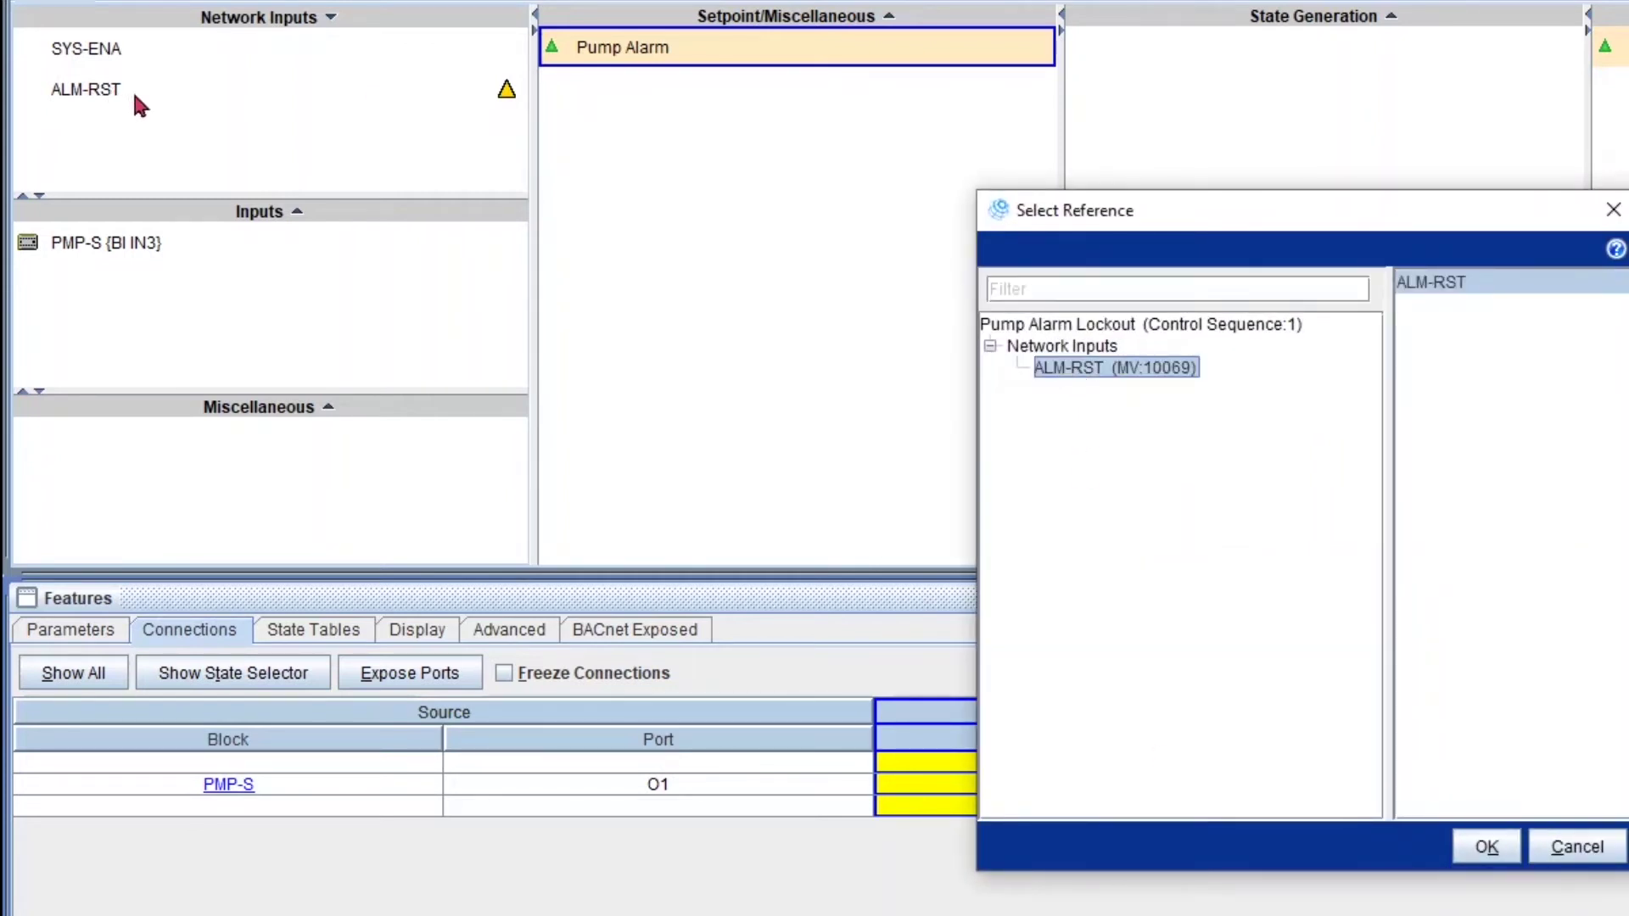
{"action": "left_click", "coordinate": [1487, 847]}
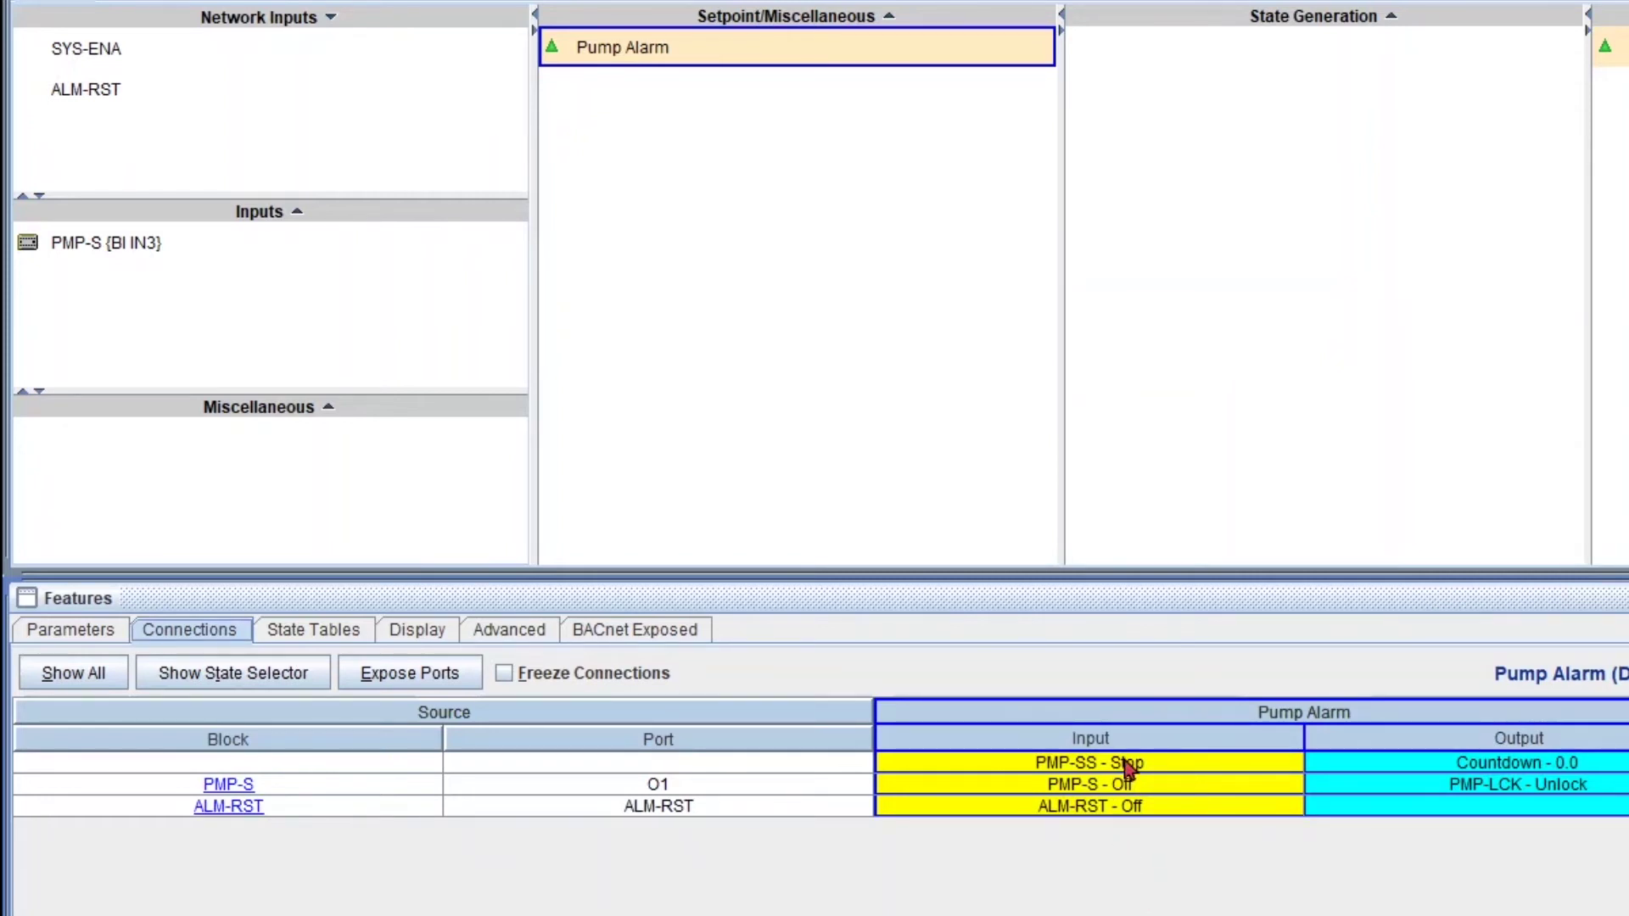
Try to connect Pump Alarm's PMP-SS input directly to the Pump Start output of the Pump Start activity
{"action": "left_click", "coordinate": [1186, 789]}
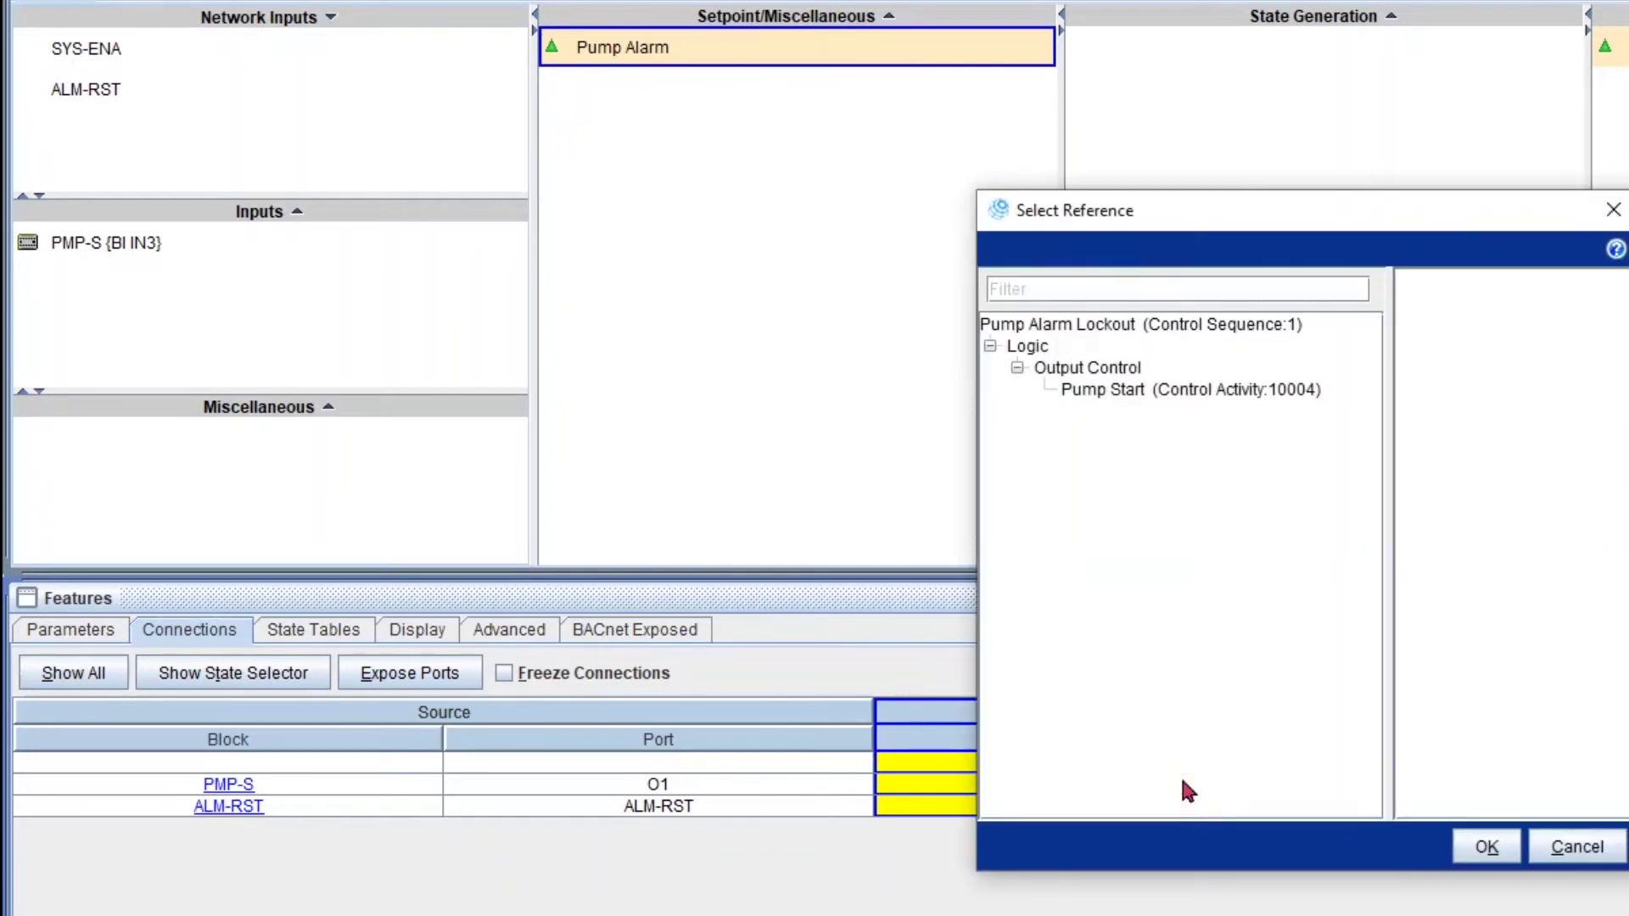
{"action": "left_click", "coordinate": [1165, 390]}
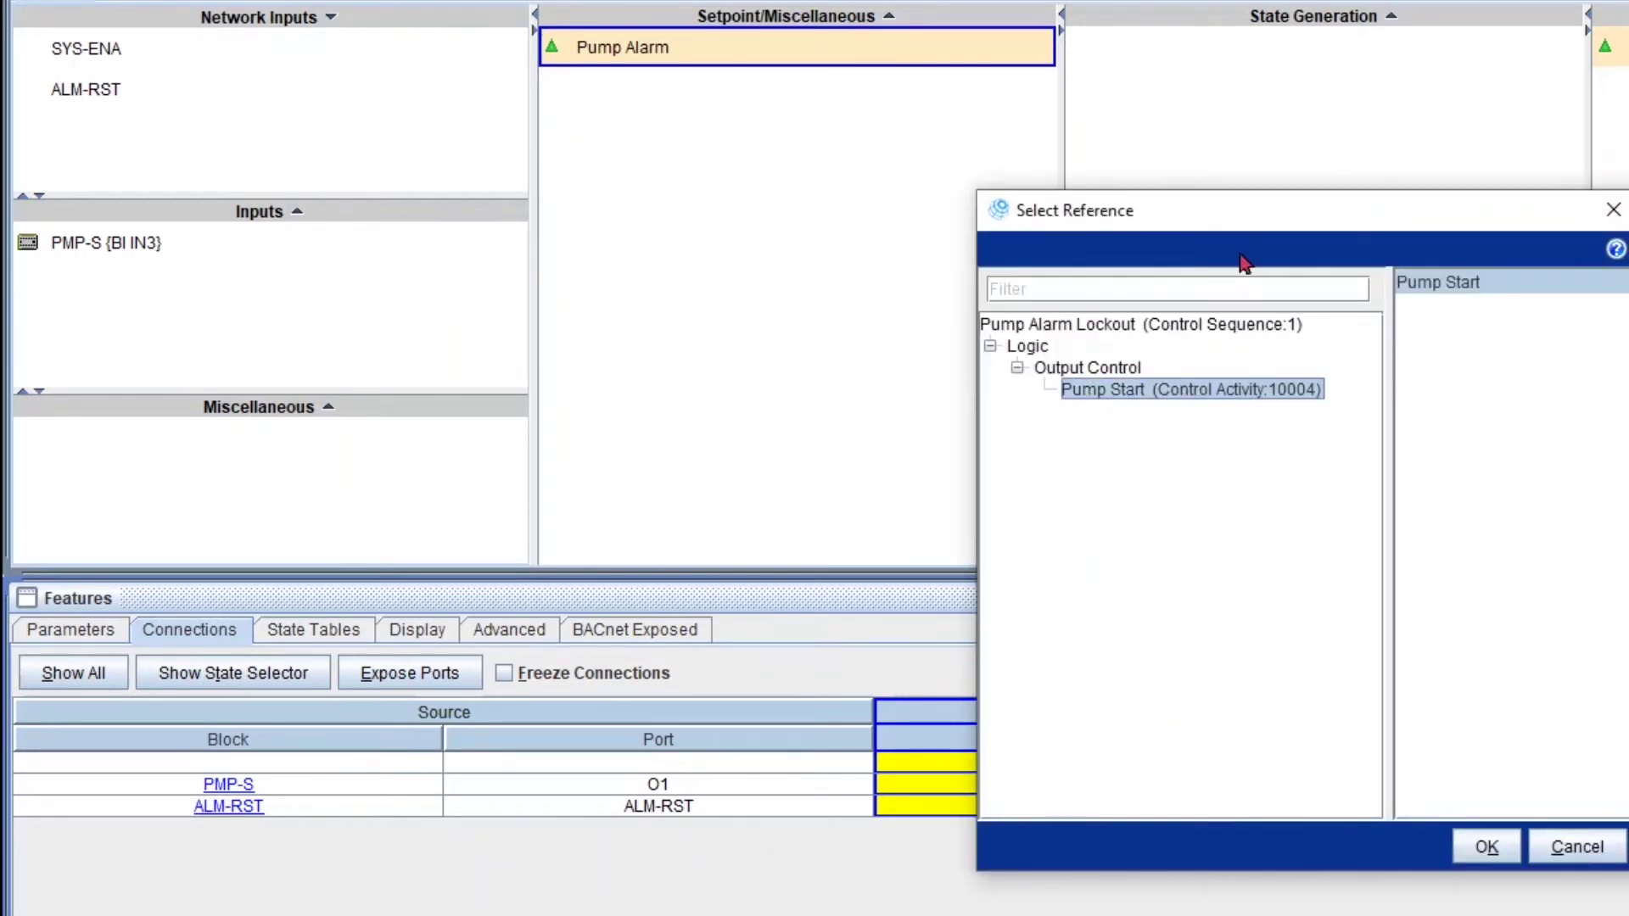
{"action": "left_click_drag", "start_coordinate": [1242, 256], "coordinate": [1262, 68]}
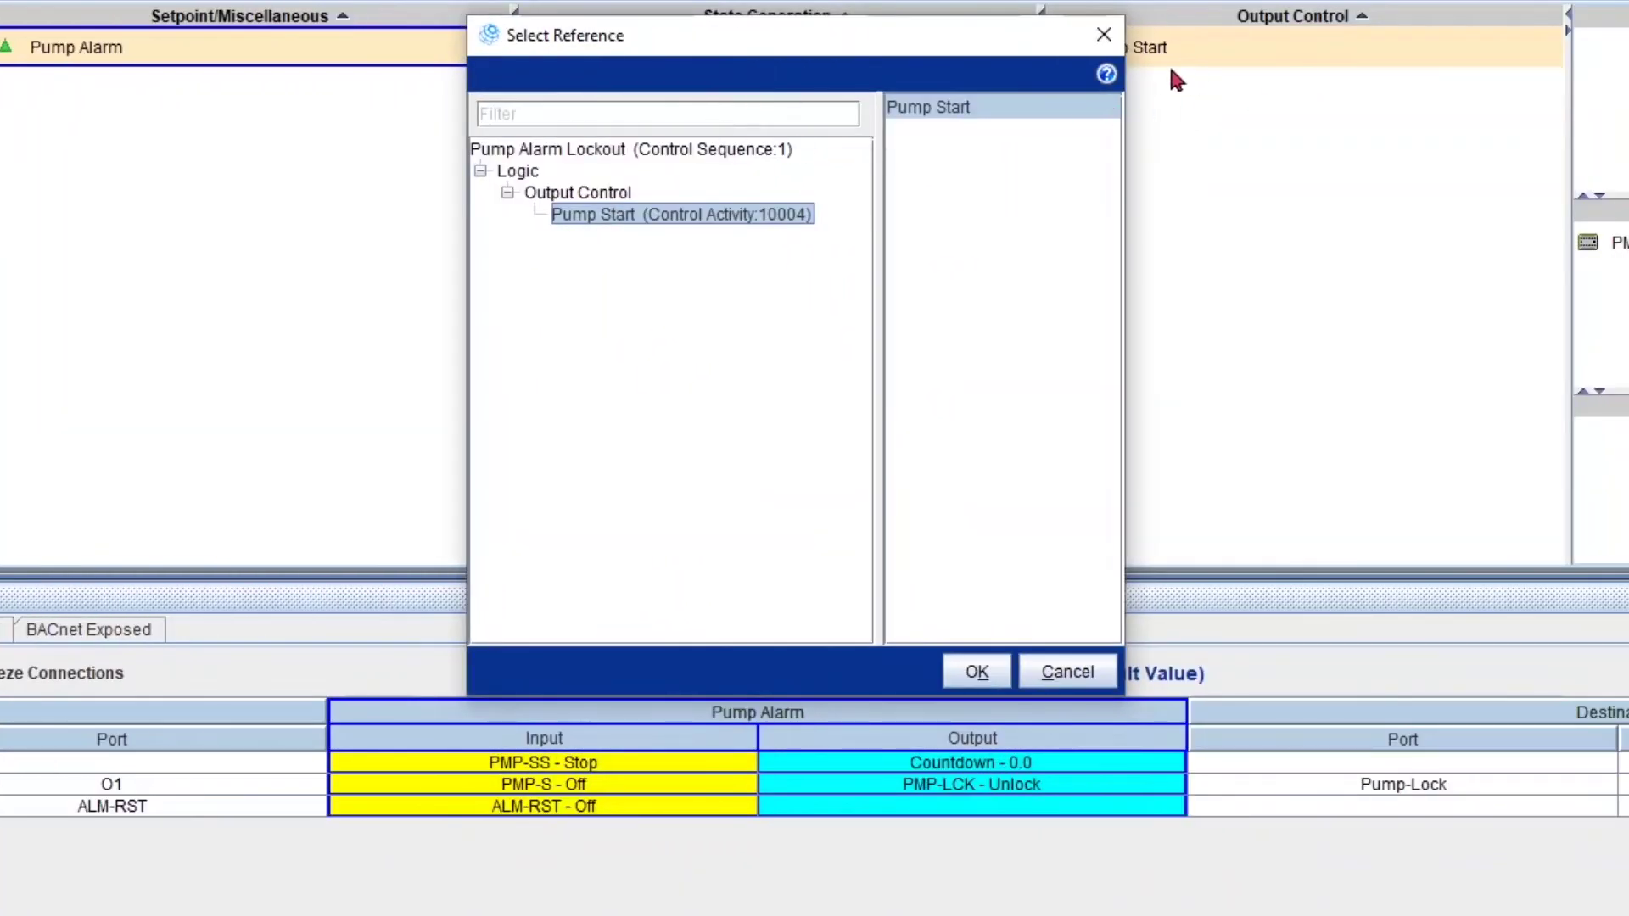
{"action": "left_click_drag", "start_coordinate": [1031, 57], "coordinate": [1027, 170]}
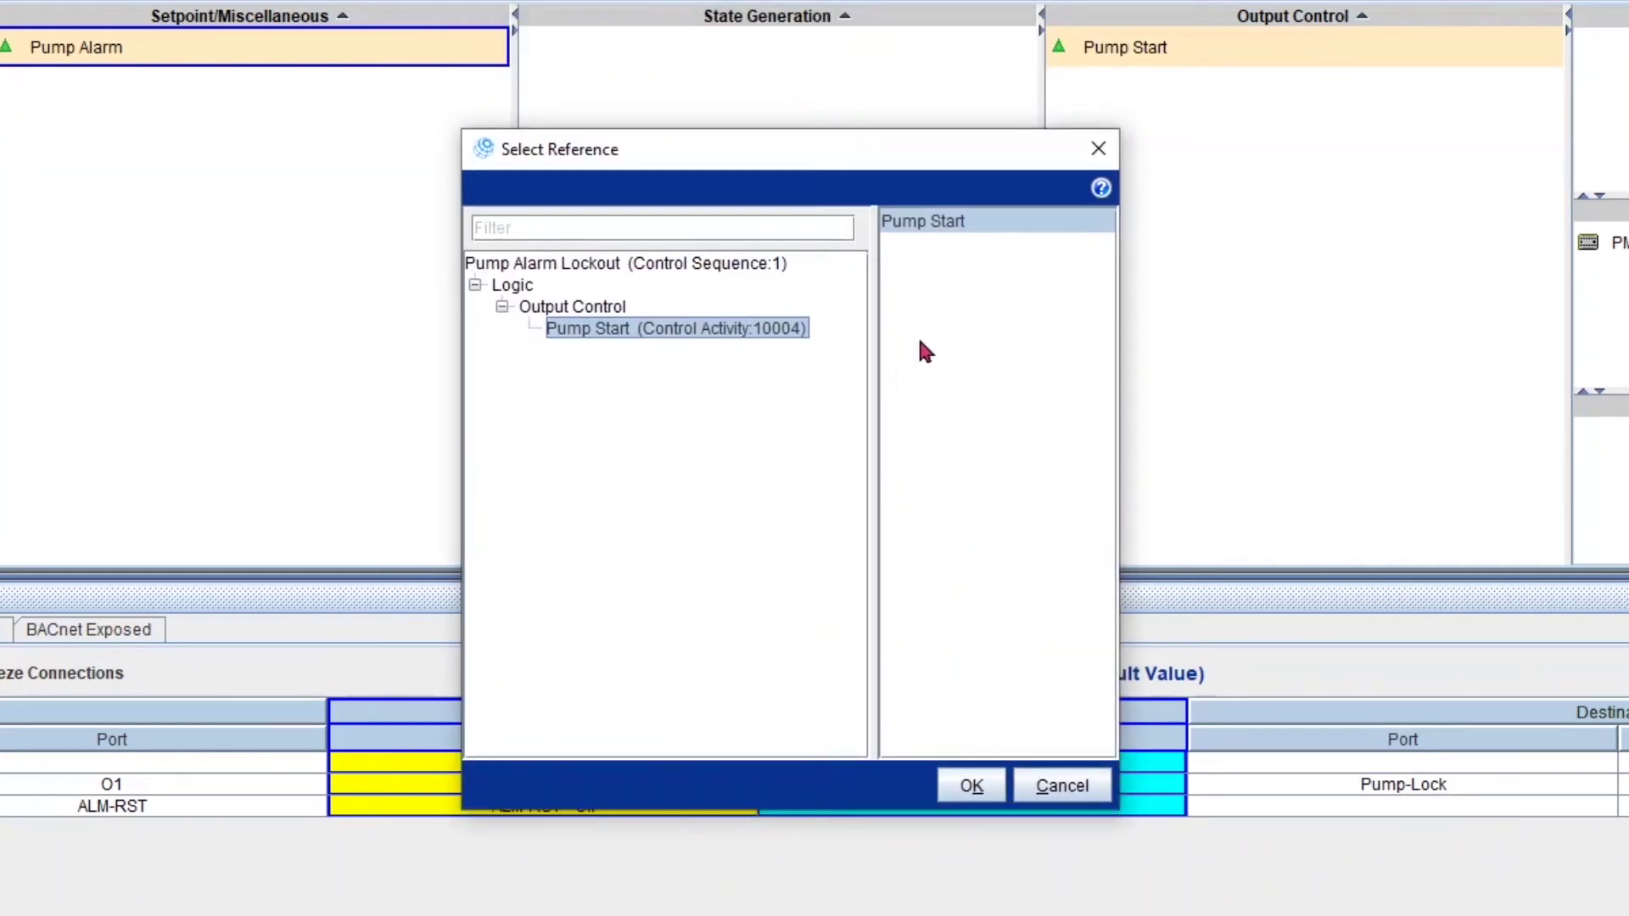
{"action": "left_click", "coordinate": [974, 787]}
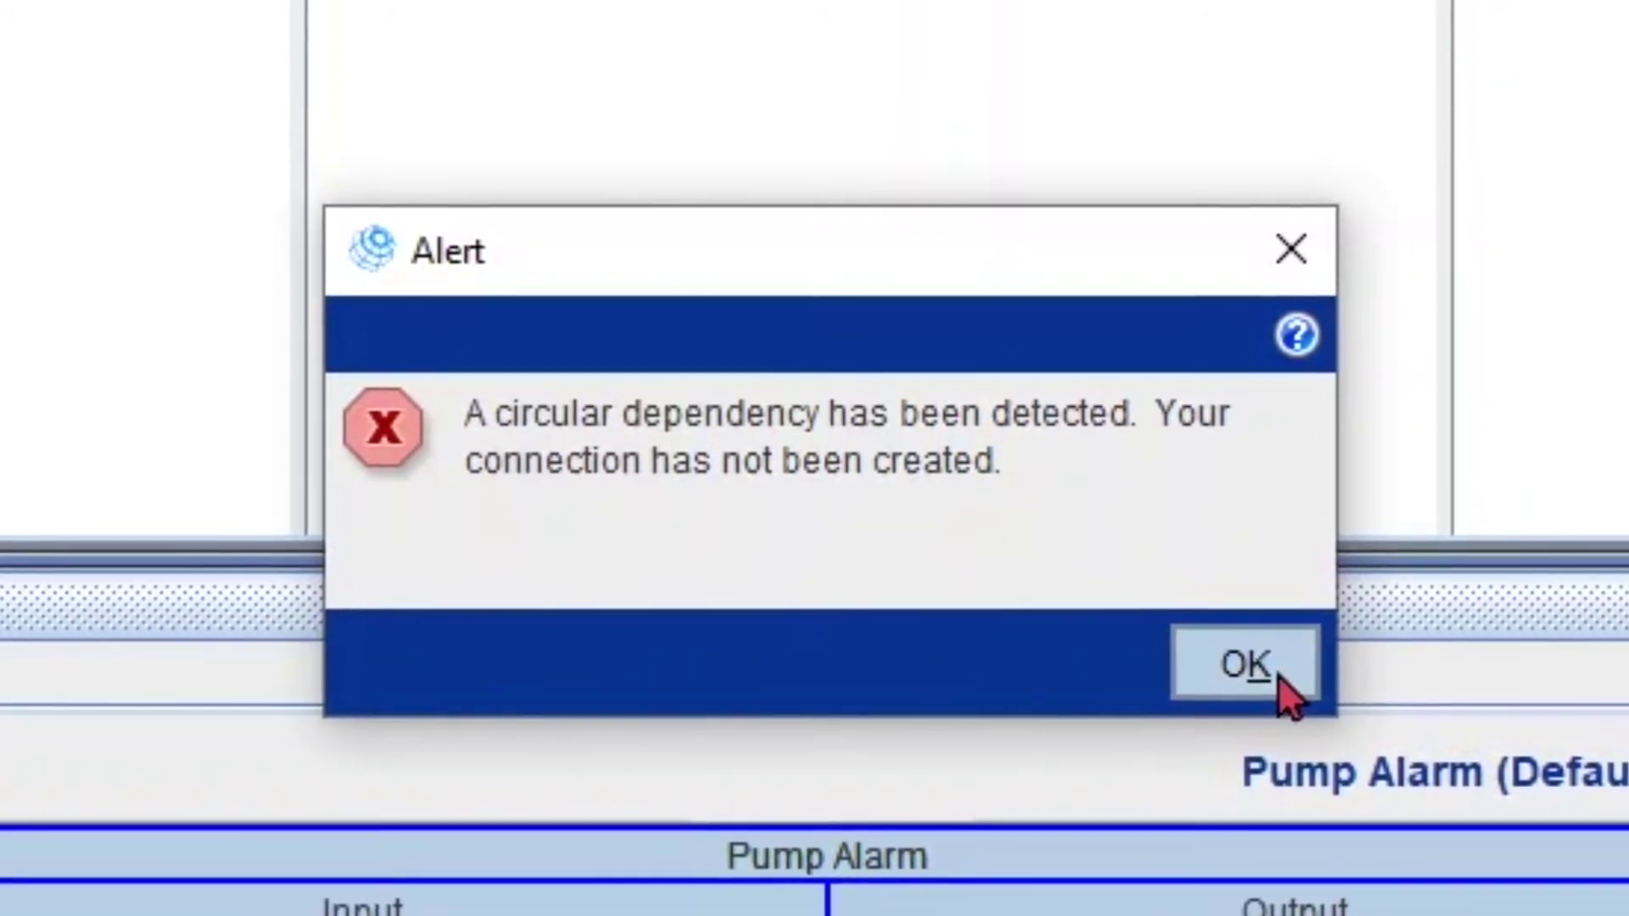
{"action": "left_click", "coordinate": [1281, 678]}
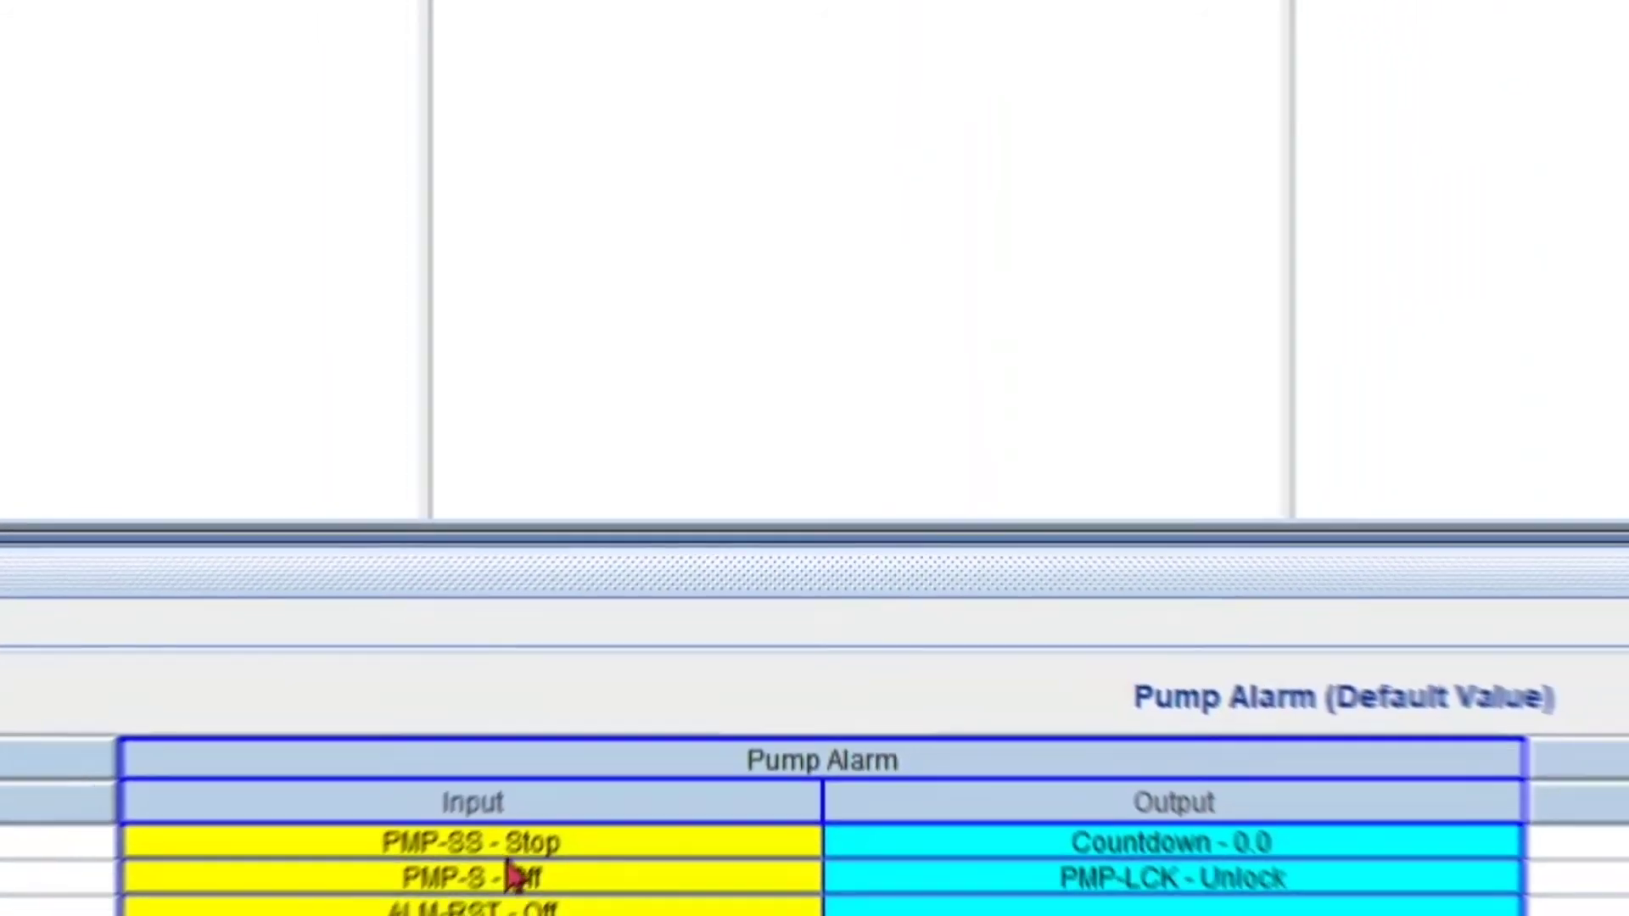
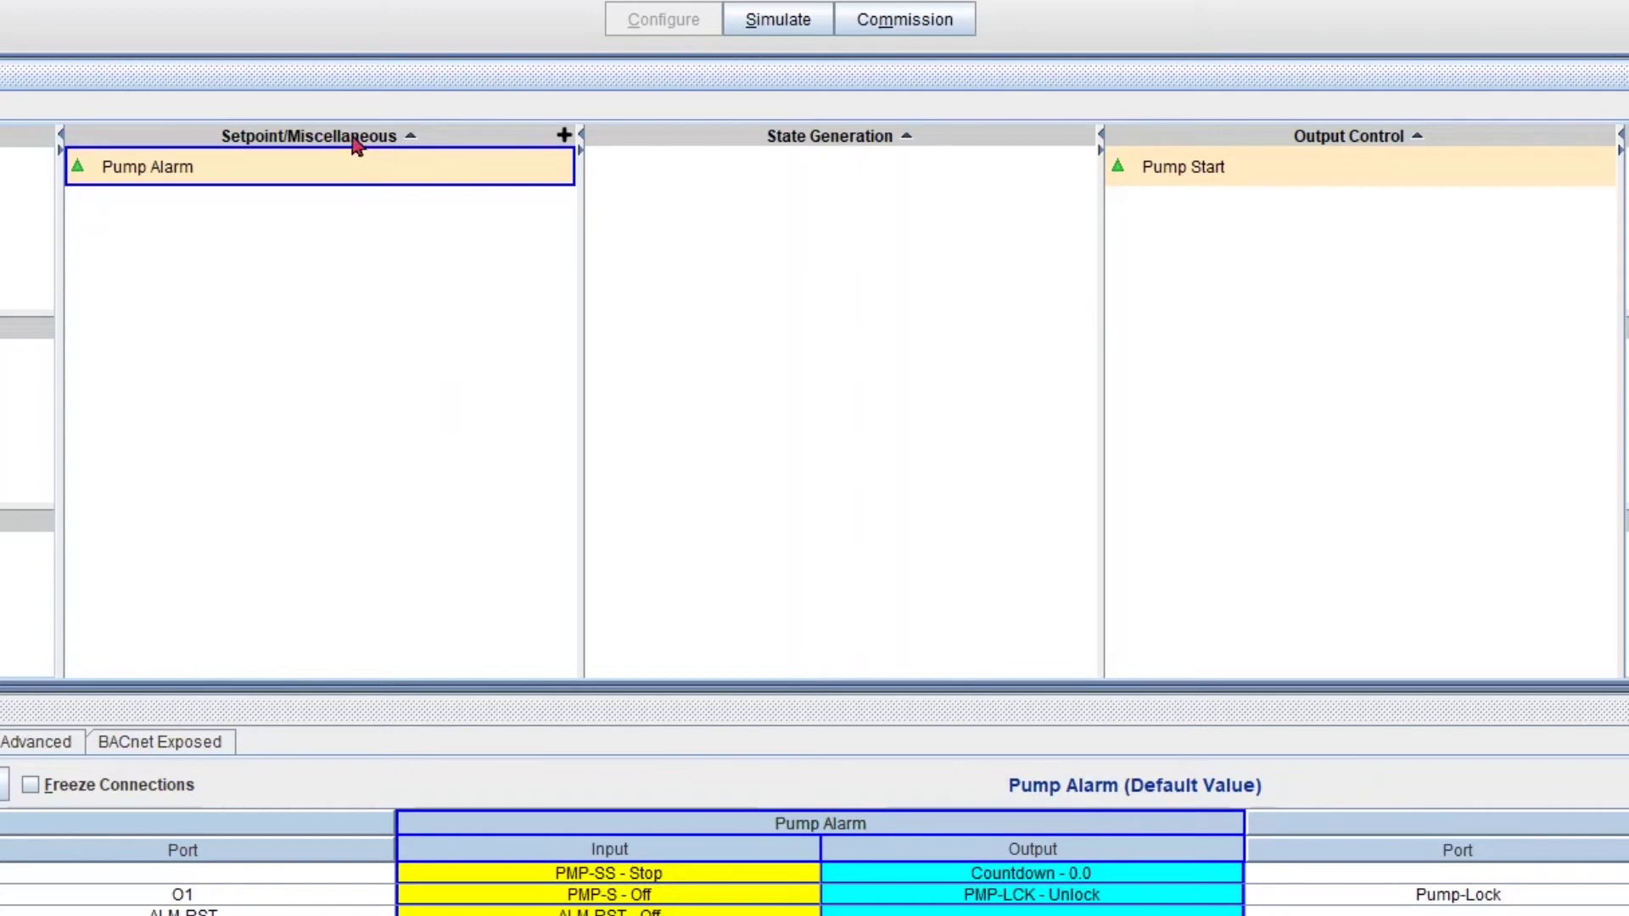
Add one Last Value (Enum) module to Setpoint/Miscellaneous with the user name Start-Stop LV
{"action": "left_click", "coordinate": [564, 136]}
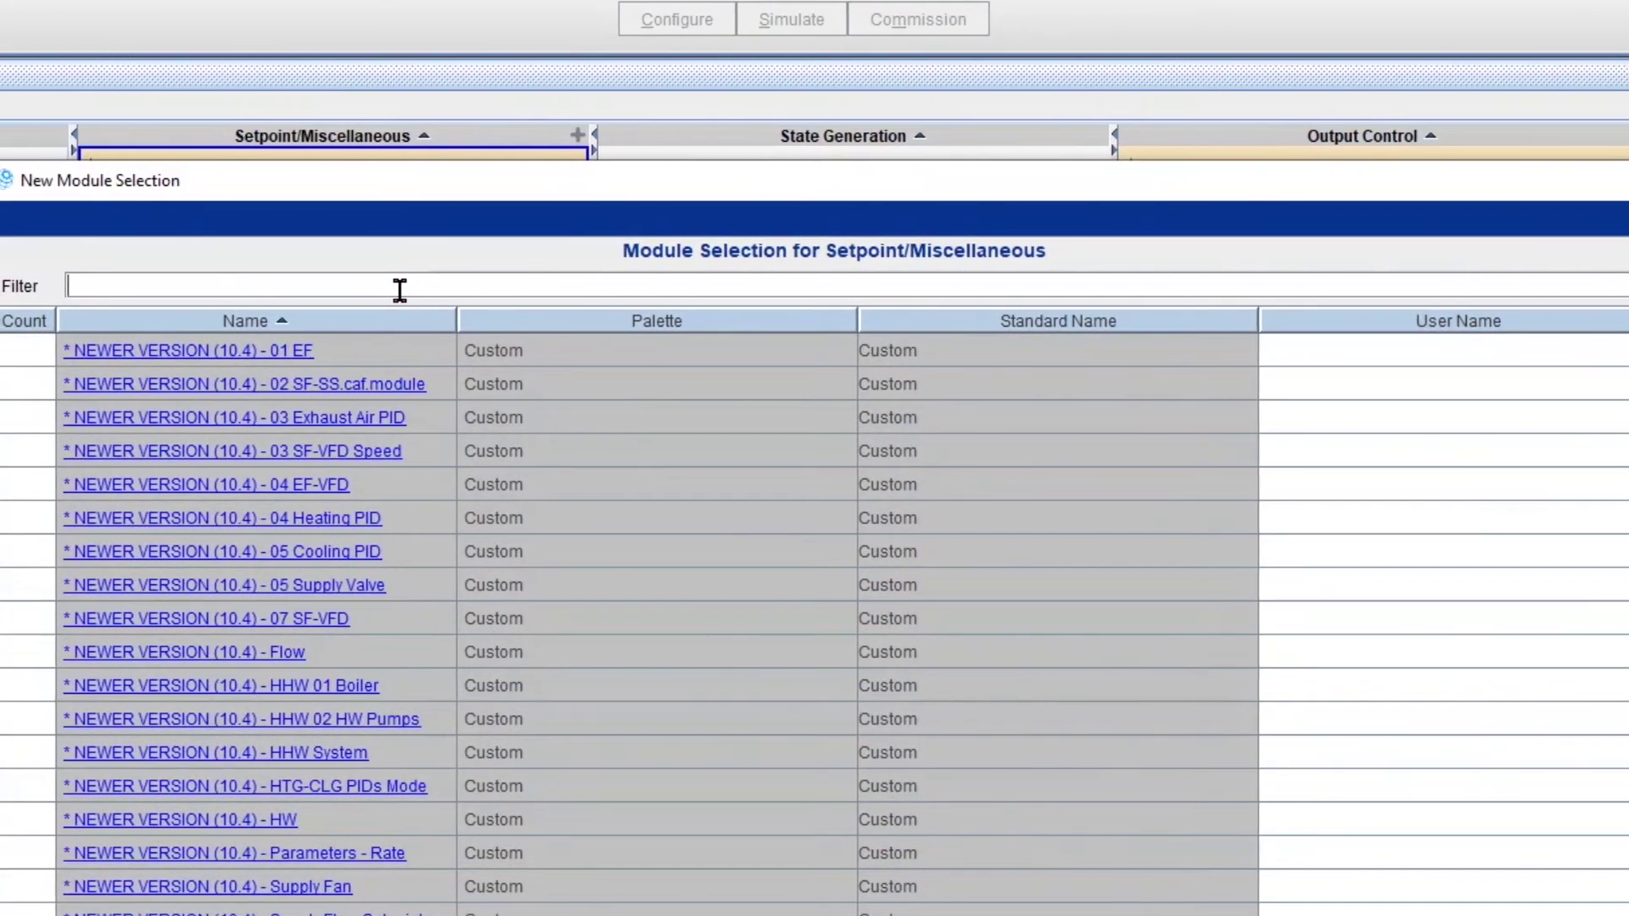
{"action": "type", "text": "last"}
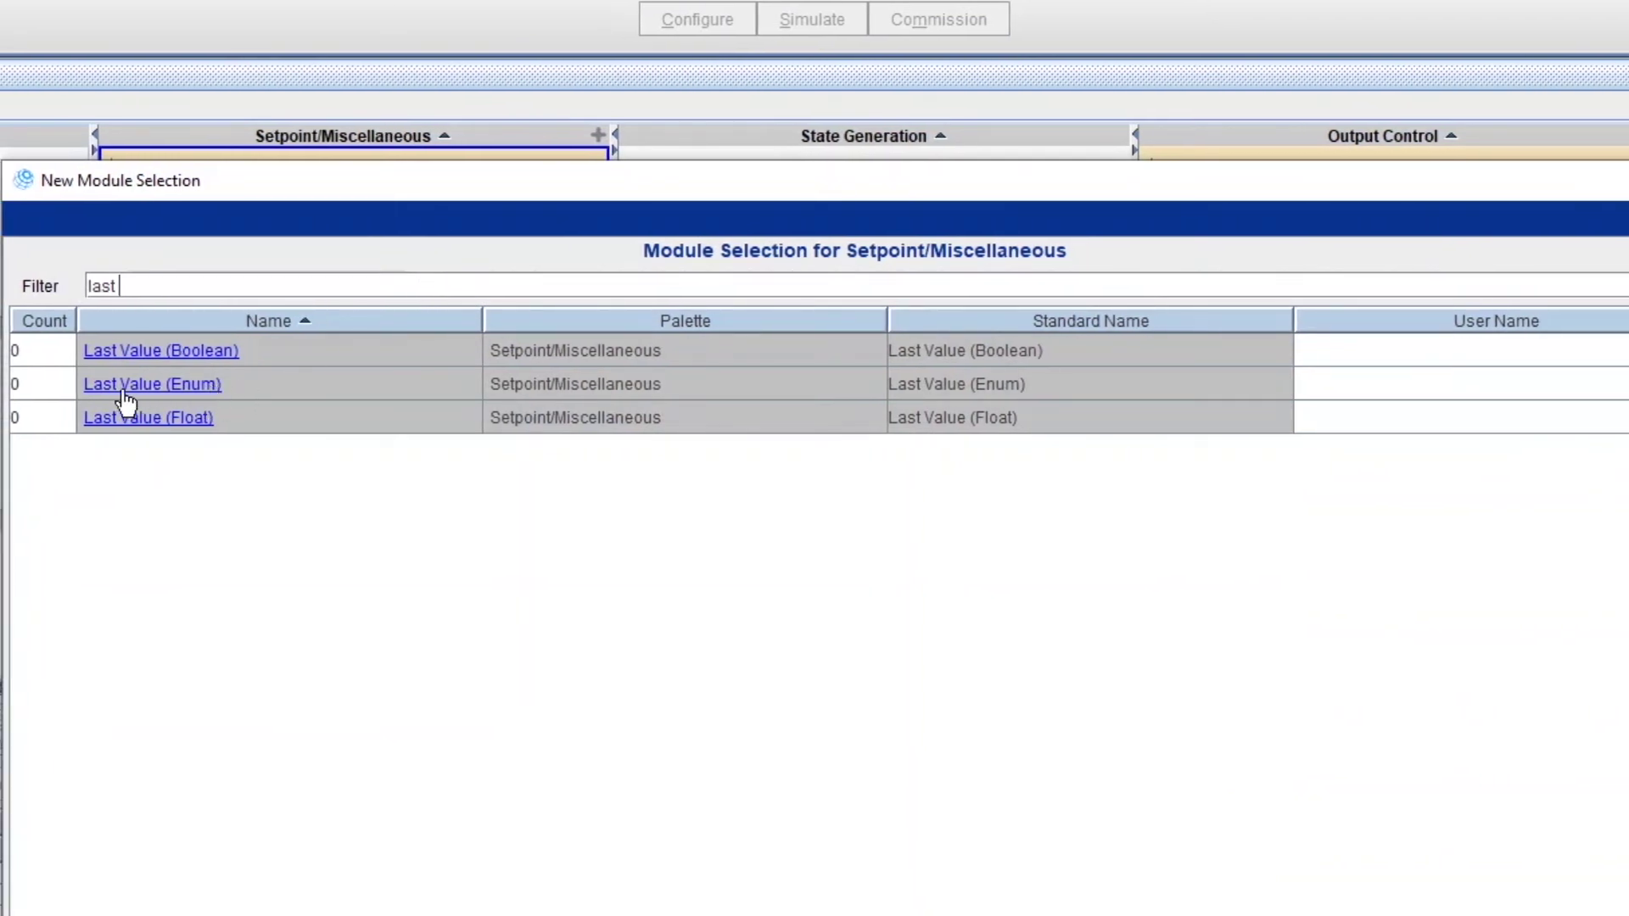
{"action": "left_click", "coordinate": [73, 386]}
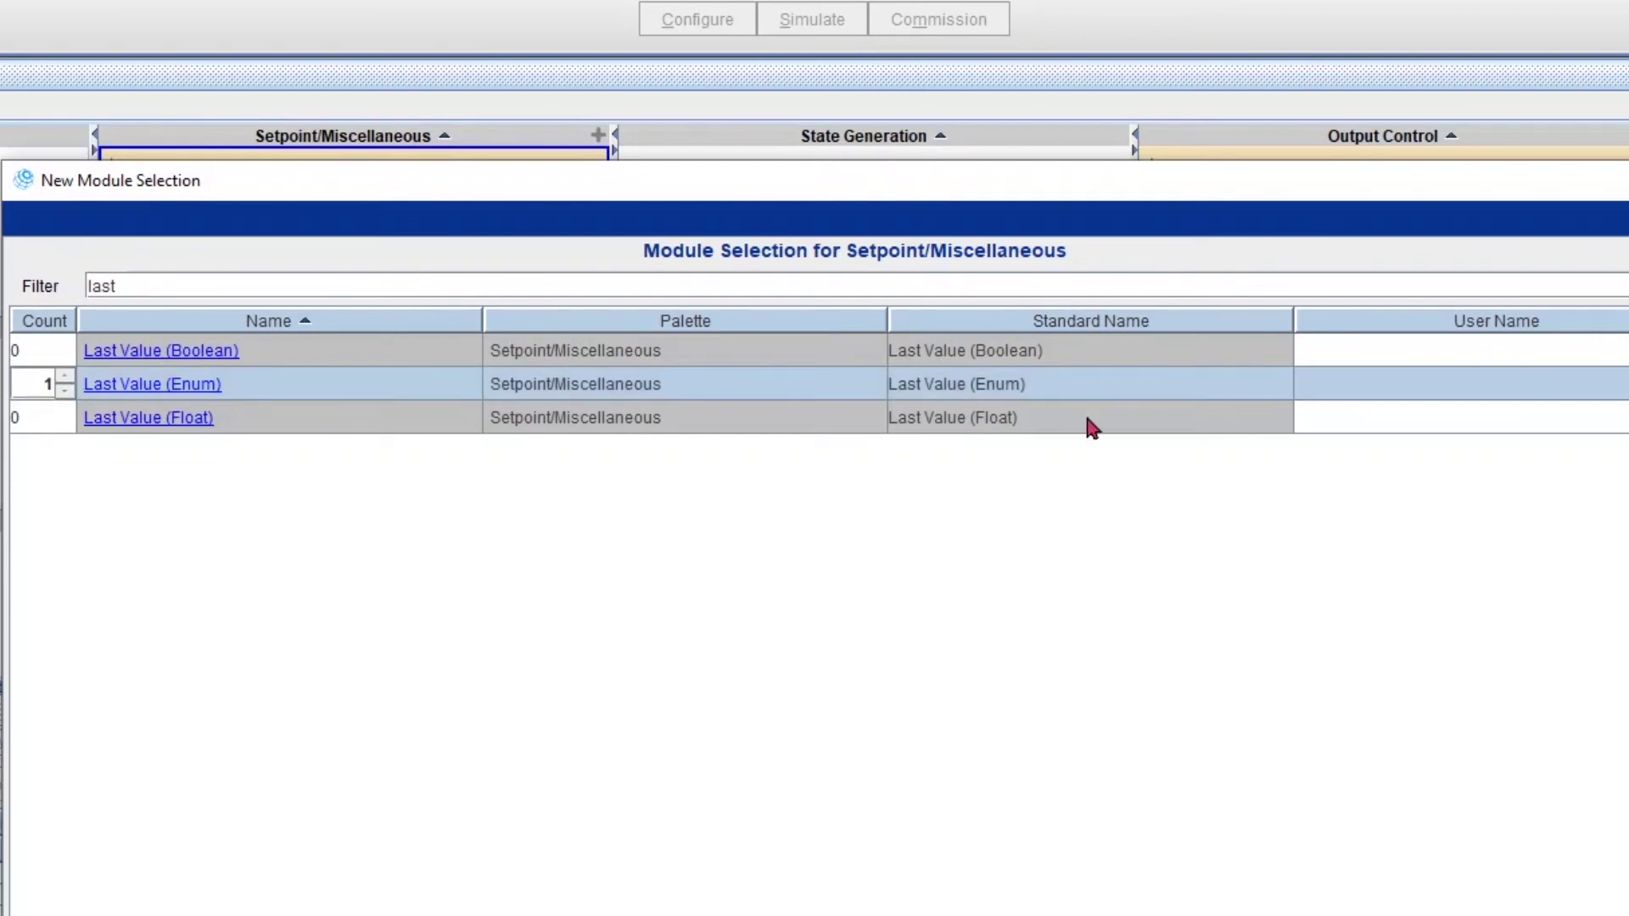
{"action": "left_click", "coordinate": [1369, 389]}
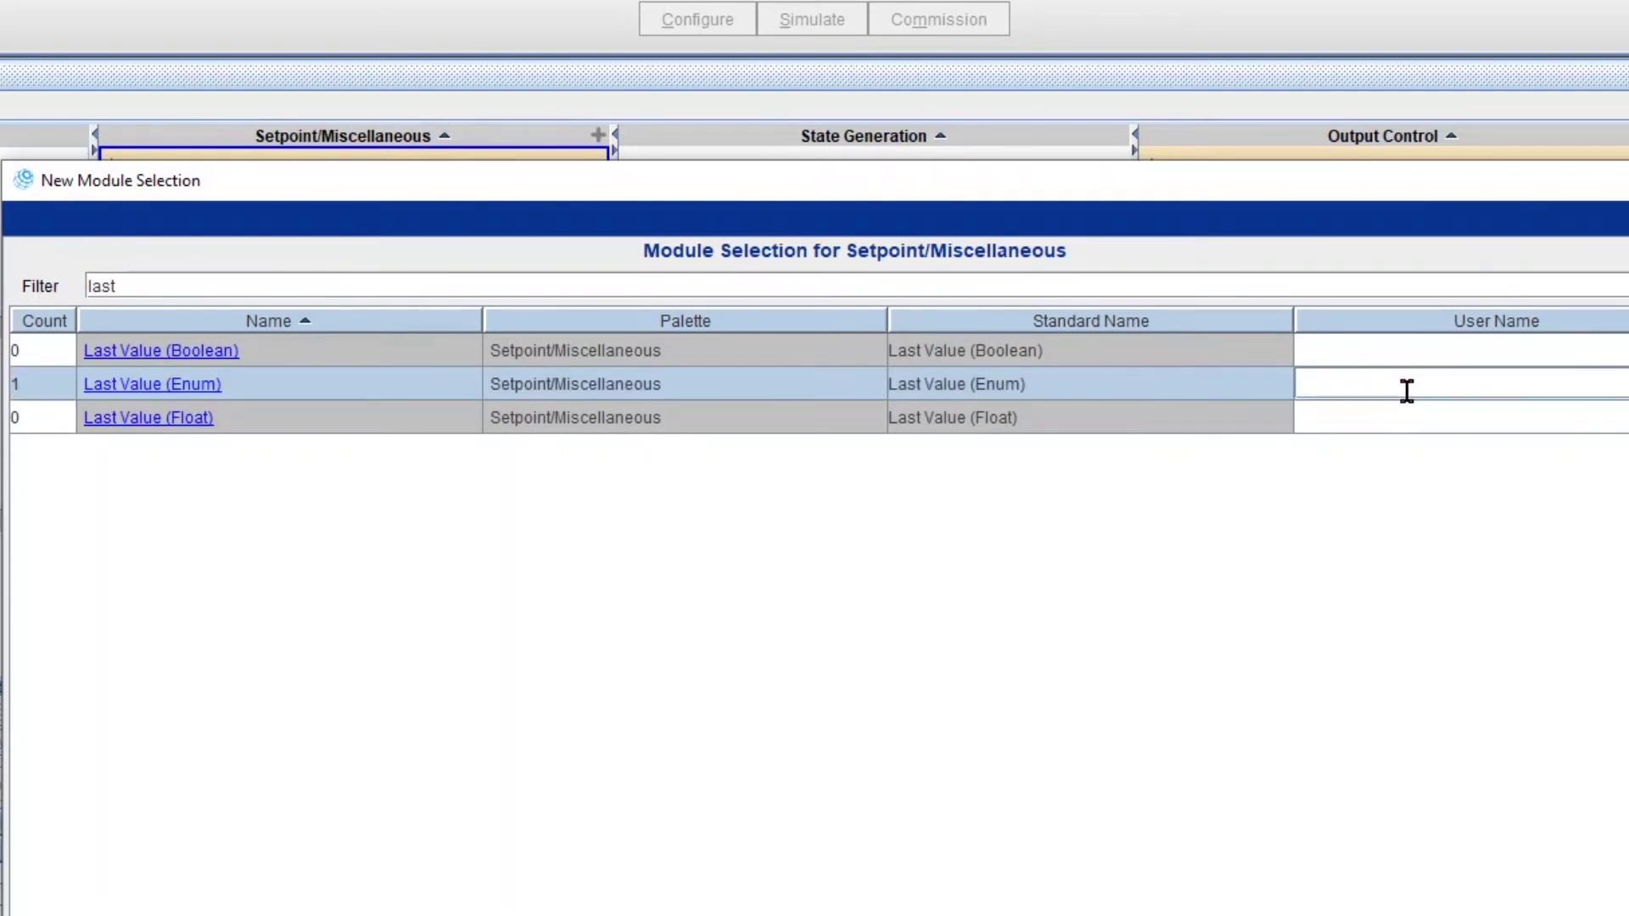
{"action": "type", "text": "Start-Stop"}
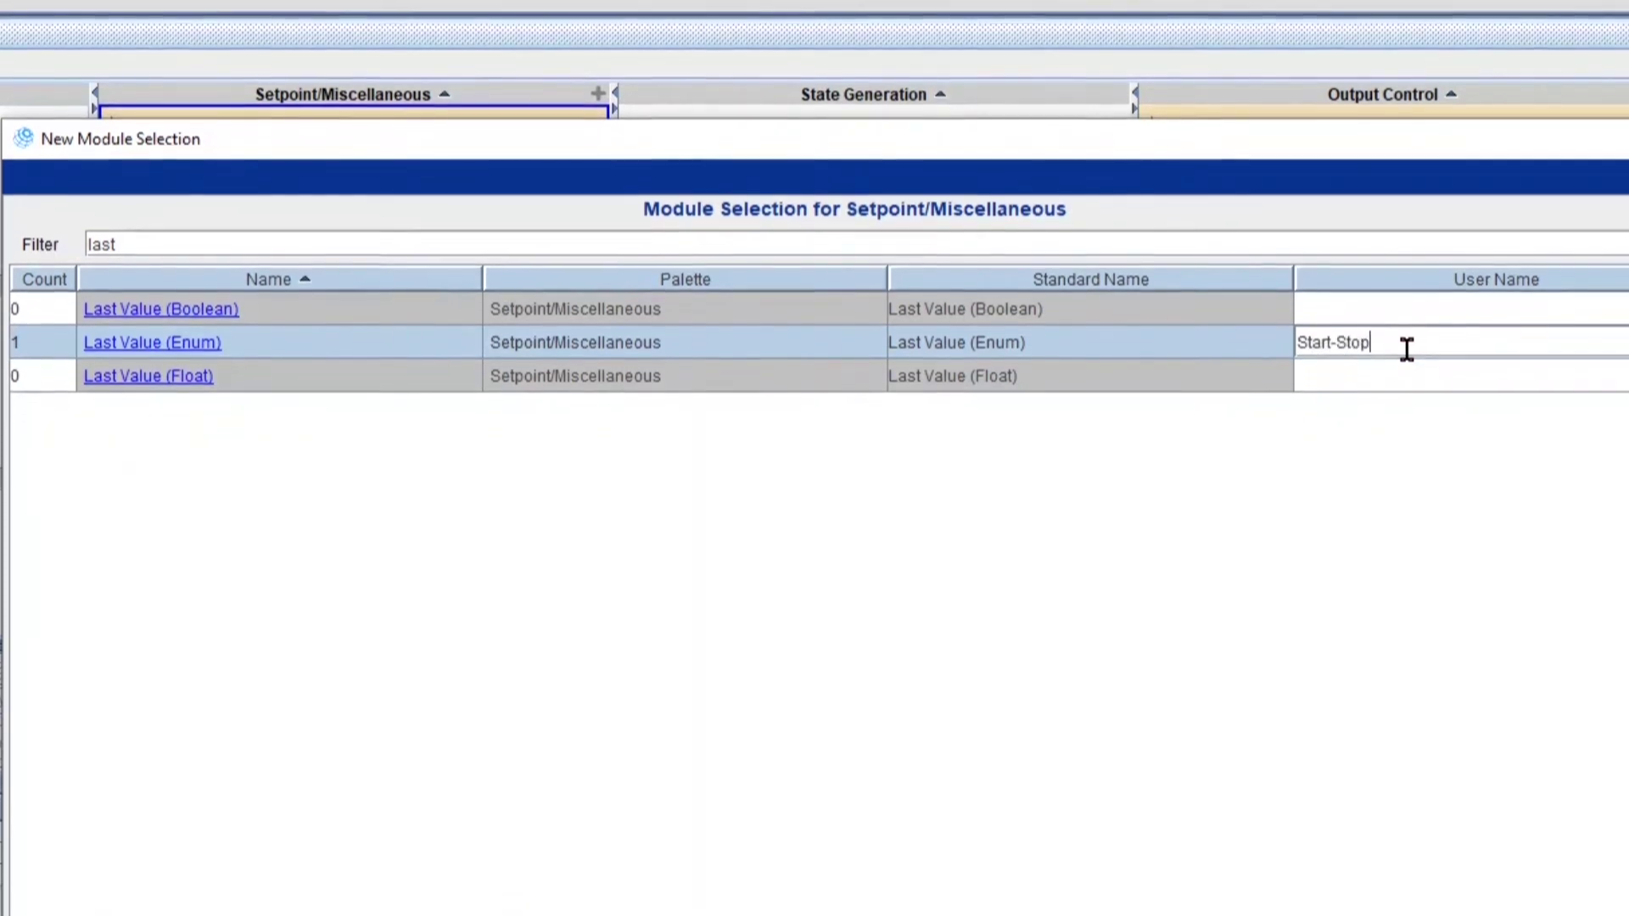
{"action": "type", "text": " LV"}
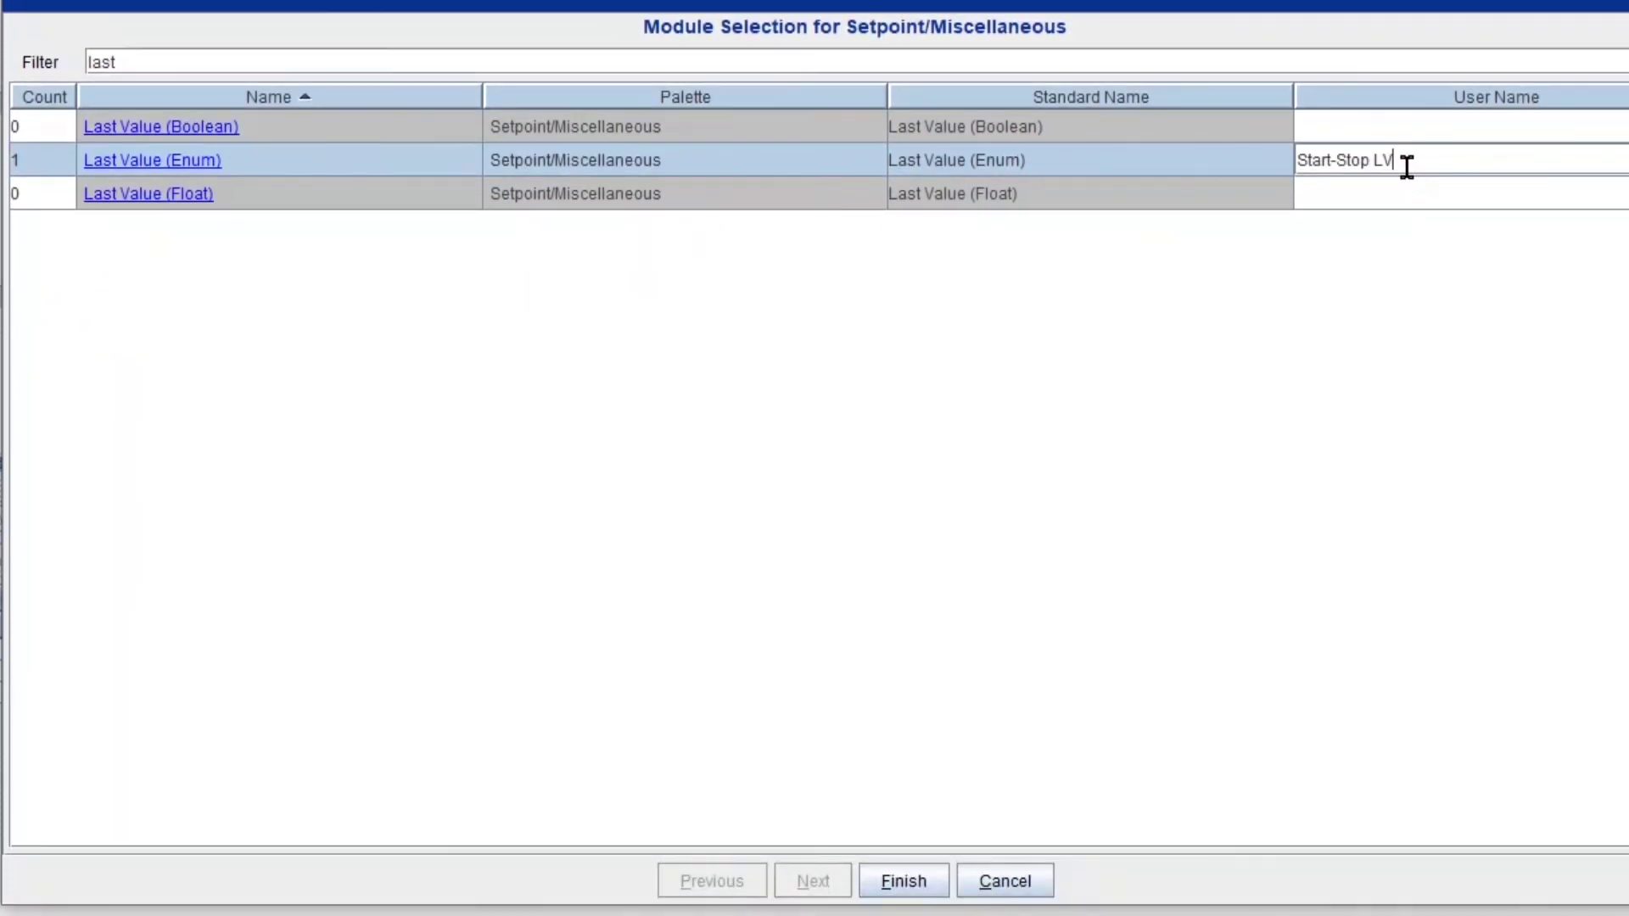
{"action": "left_click", "coordinate": [925, 880]}
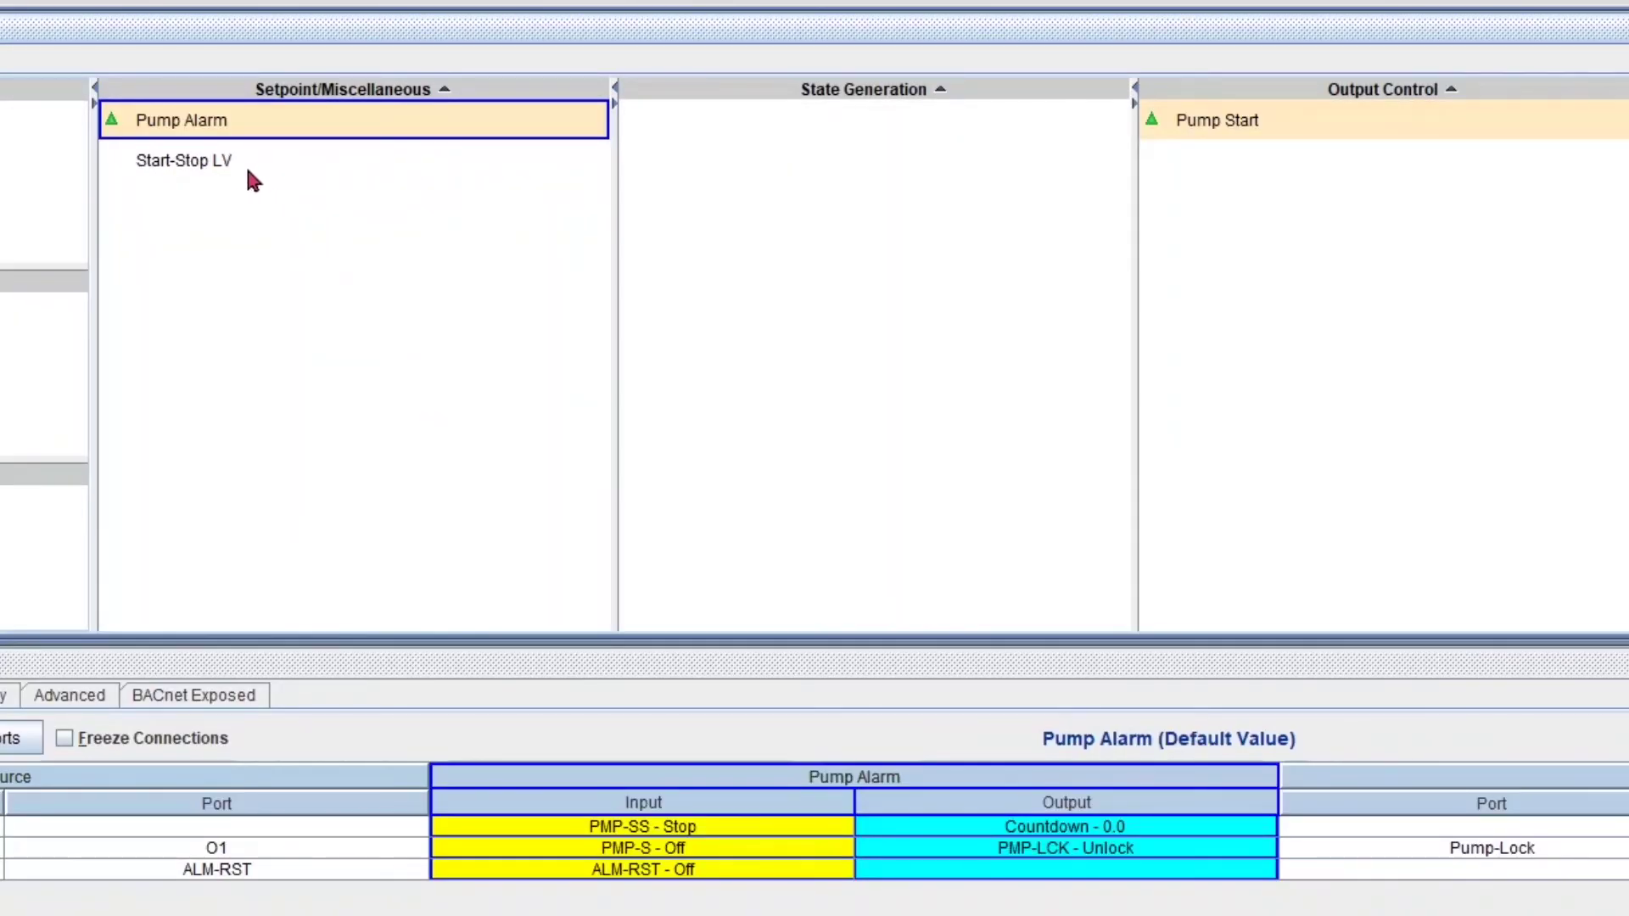
{"action": "left_click", "coordinate": [288, 166]}
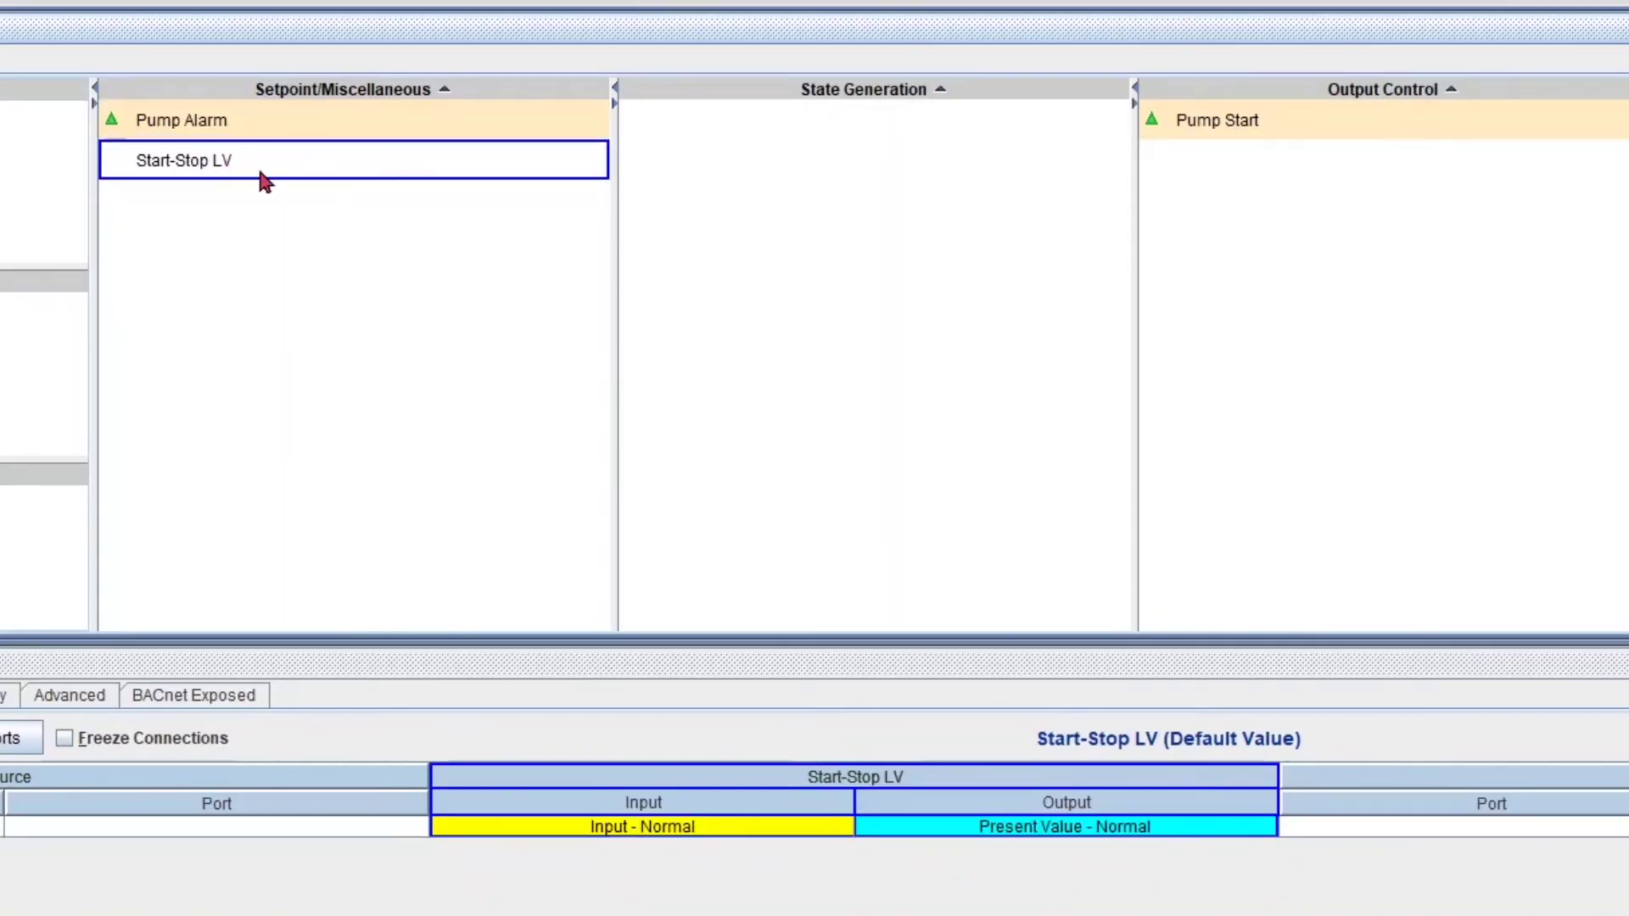
{"action": "left_click", "coordinate": [321, 121]}
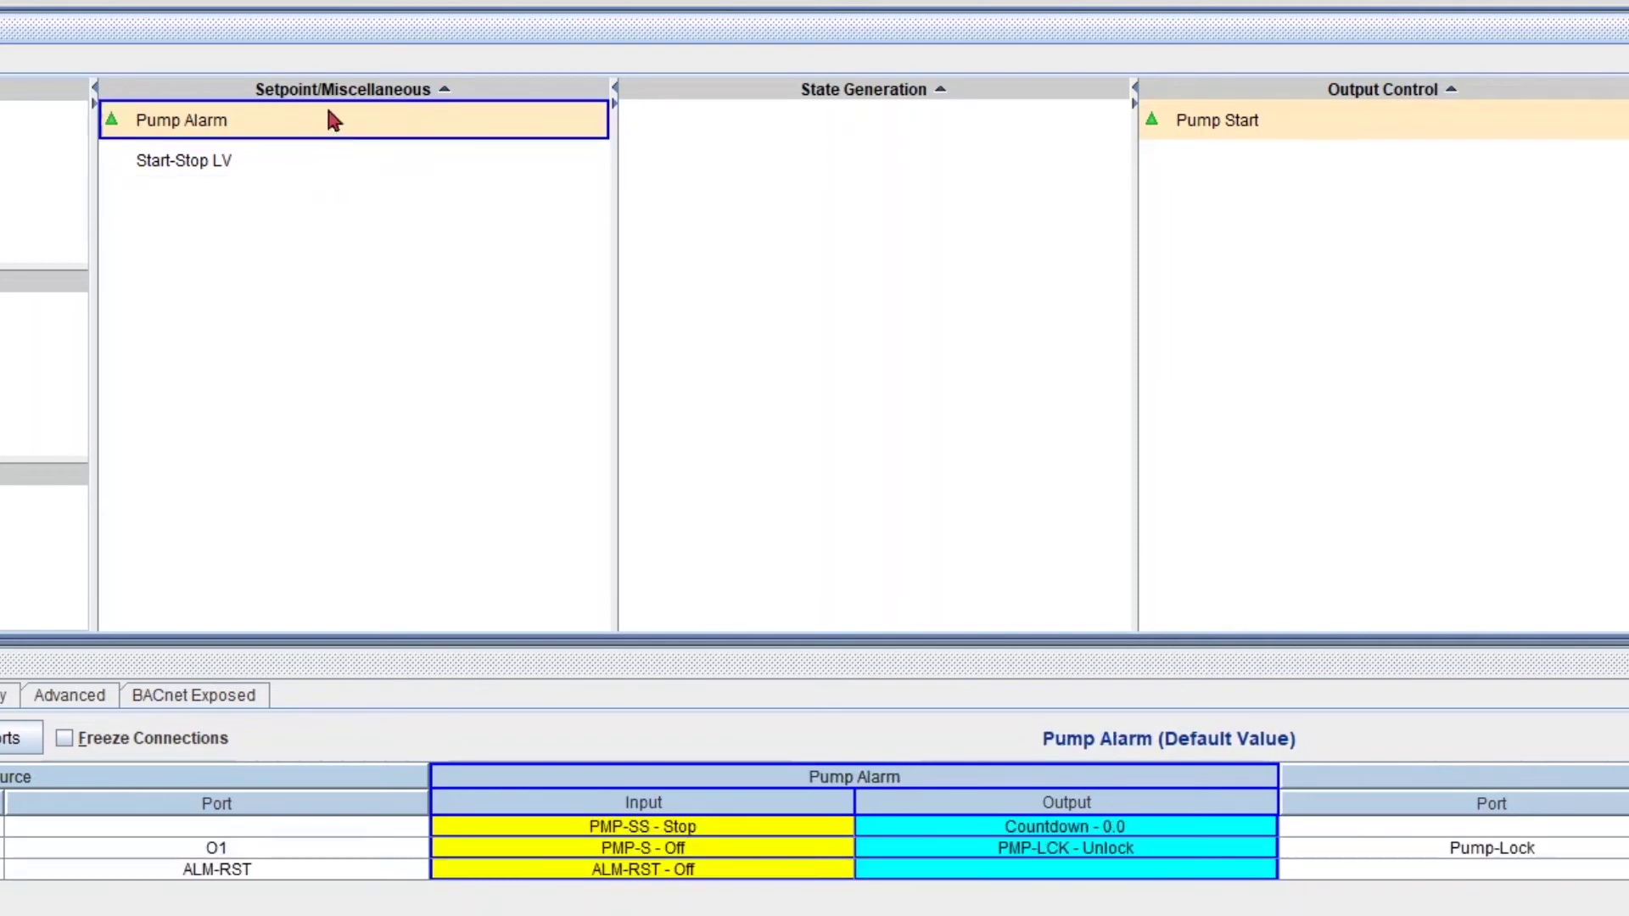
{"action": "left_click", "coordinate": [287, 166]}
{"action": "right_click", "coordinate": [289, 163]}
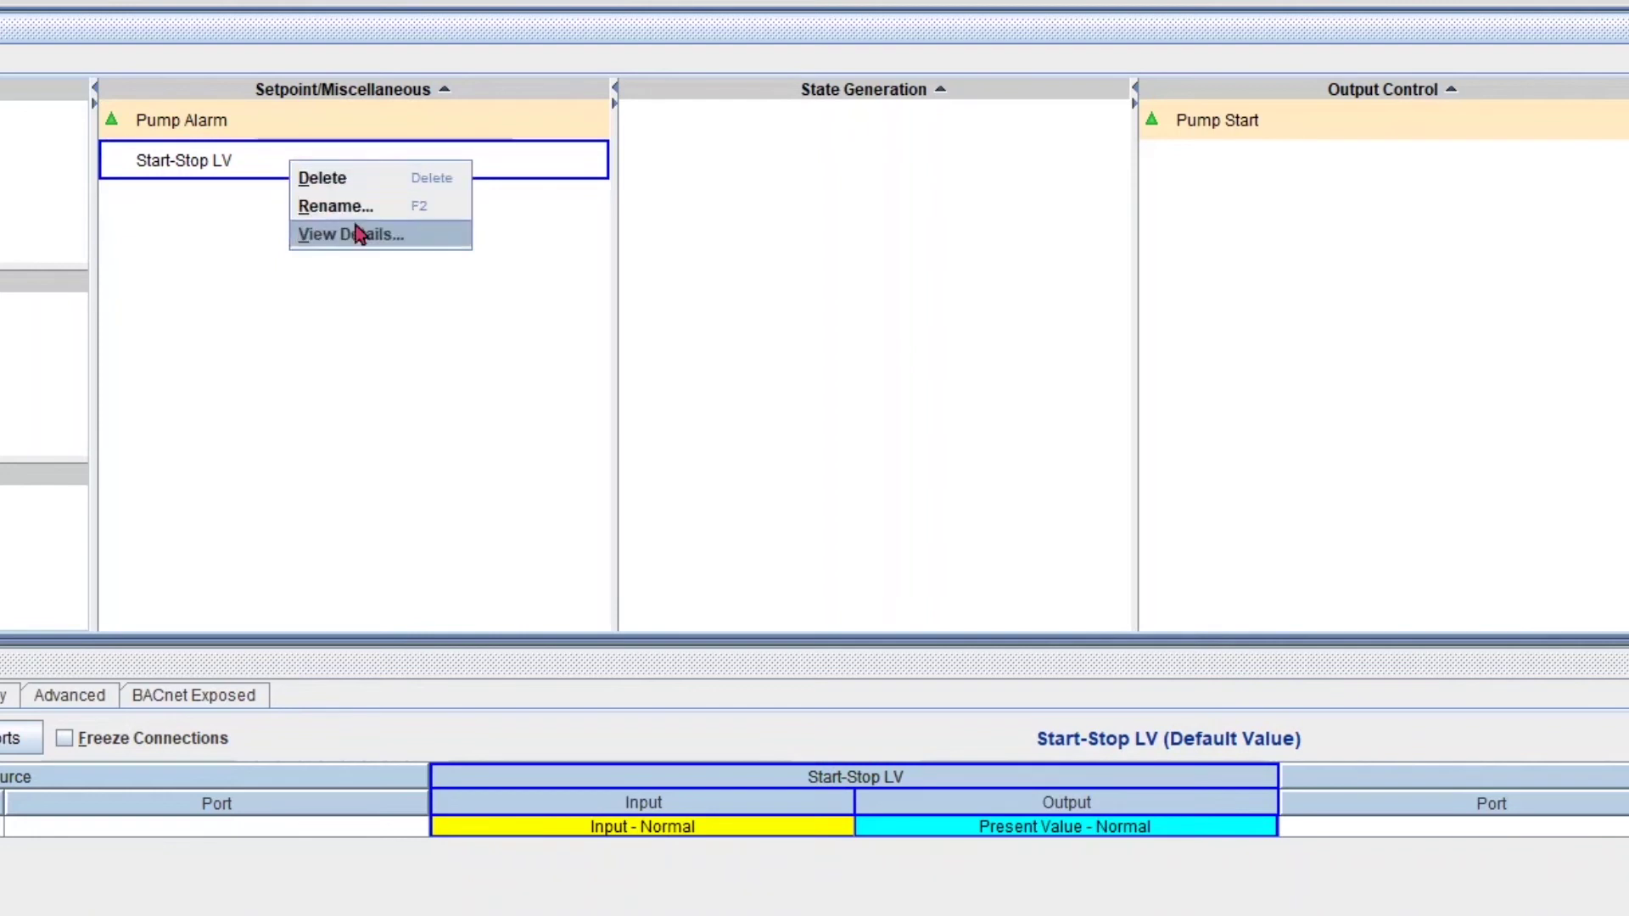
{"action": "left_click", "coordinate": [398, 300]}
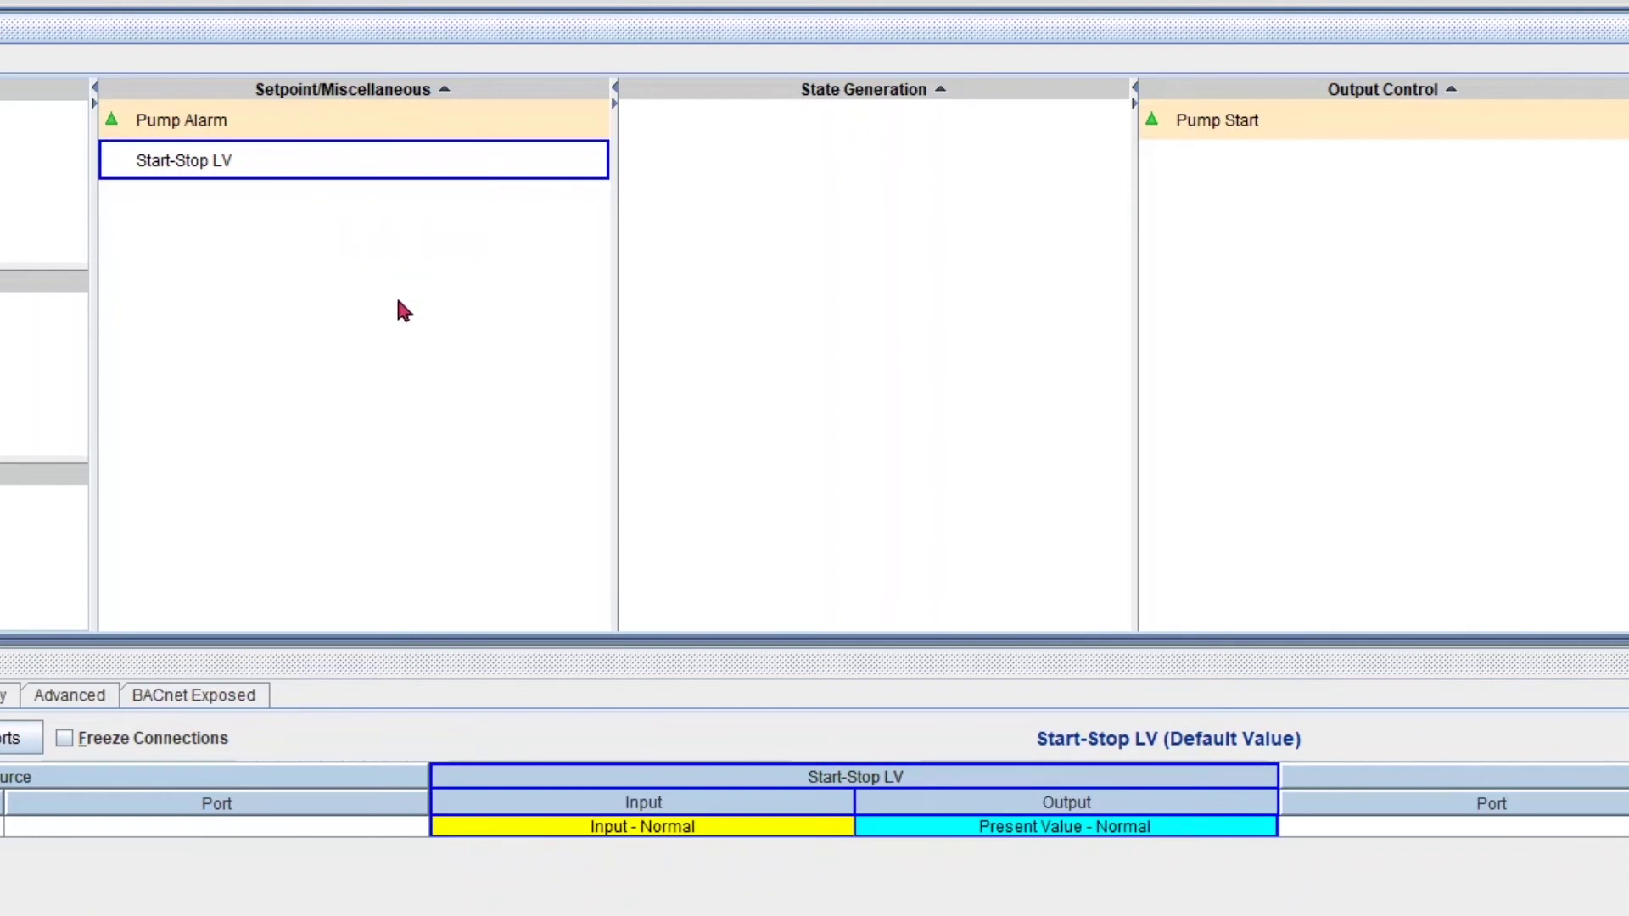
{"action": "right_click", "coordinate": [342, 167]}
{"action": "left_click", "coordinate": [289, 204]}
{"action": "left_click", "coordinate": [237, 131]}
{"action": "right_click", "coordinate": [240, 121]}
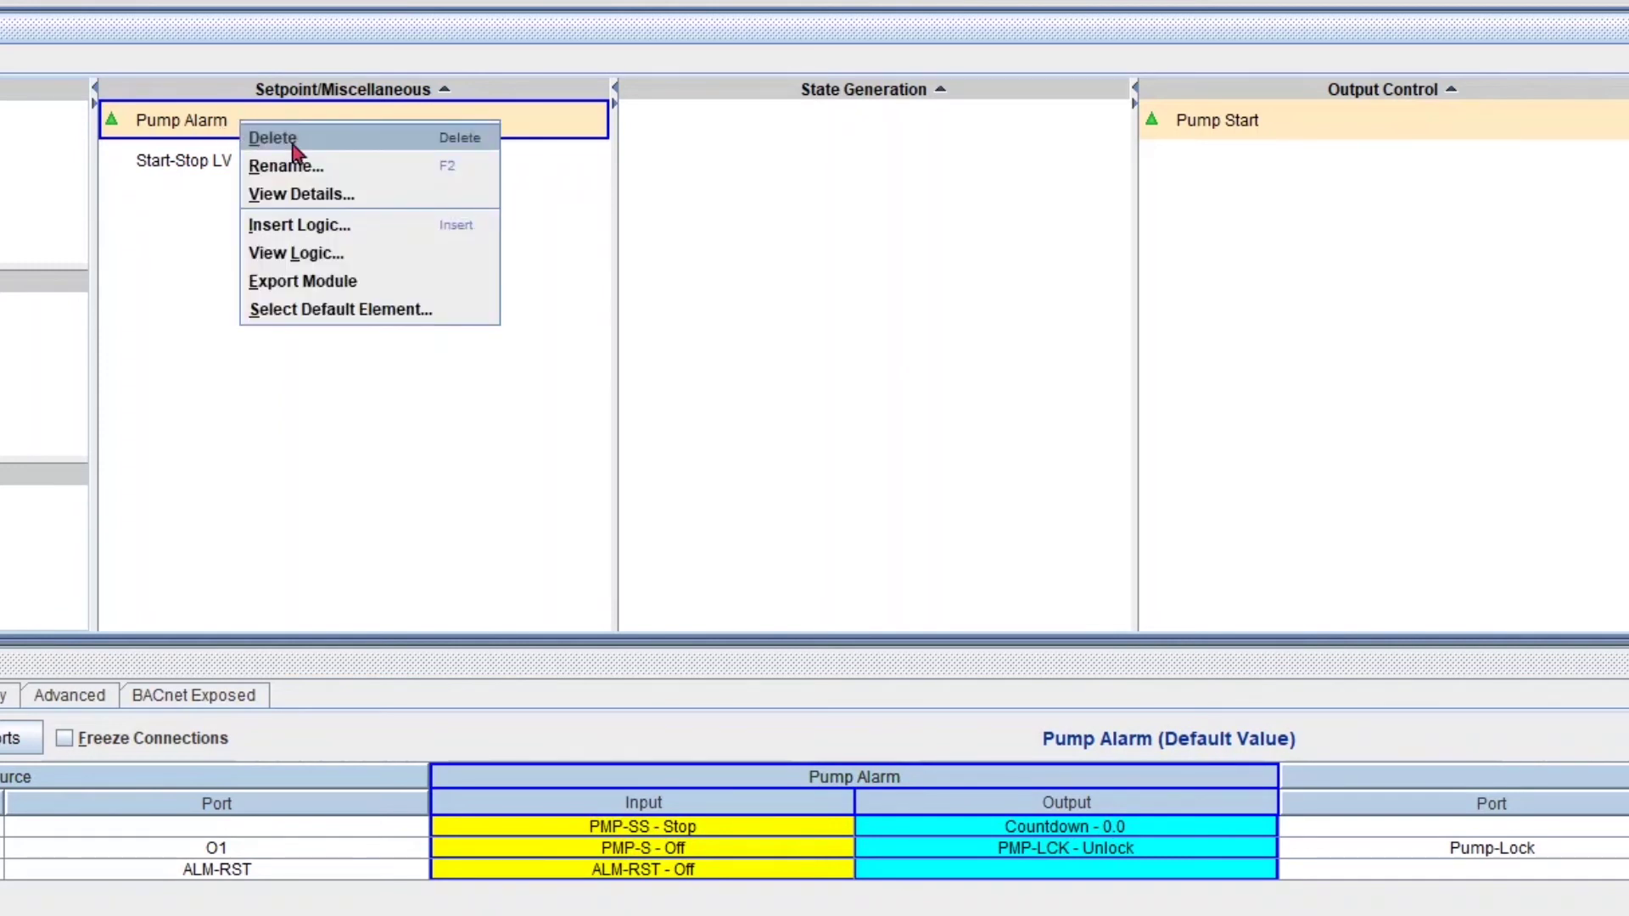
{"action": "left_click", "coordinate": [180, 255]}
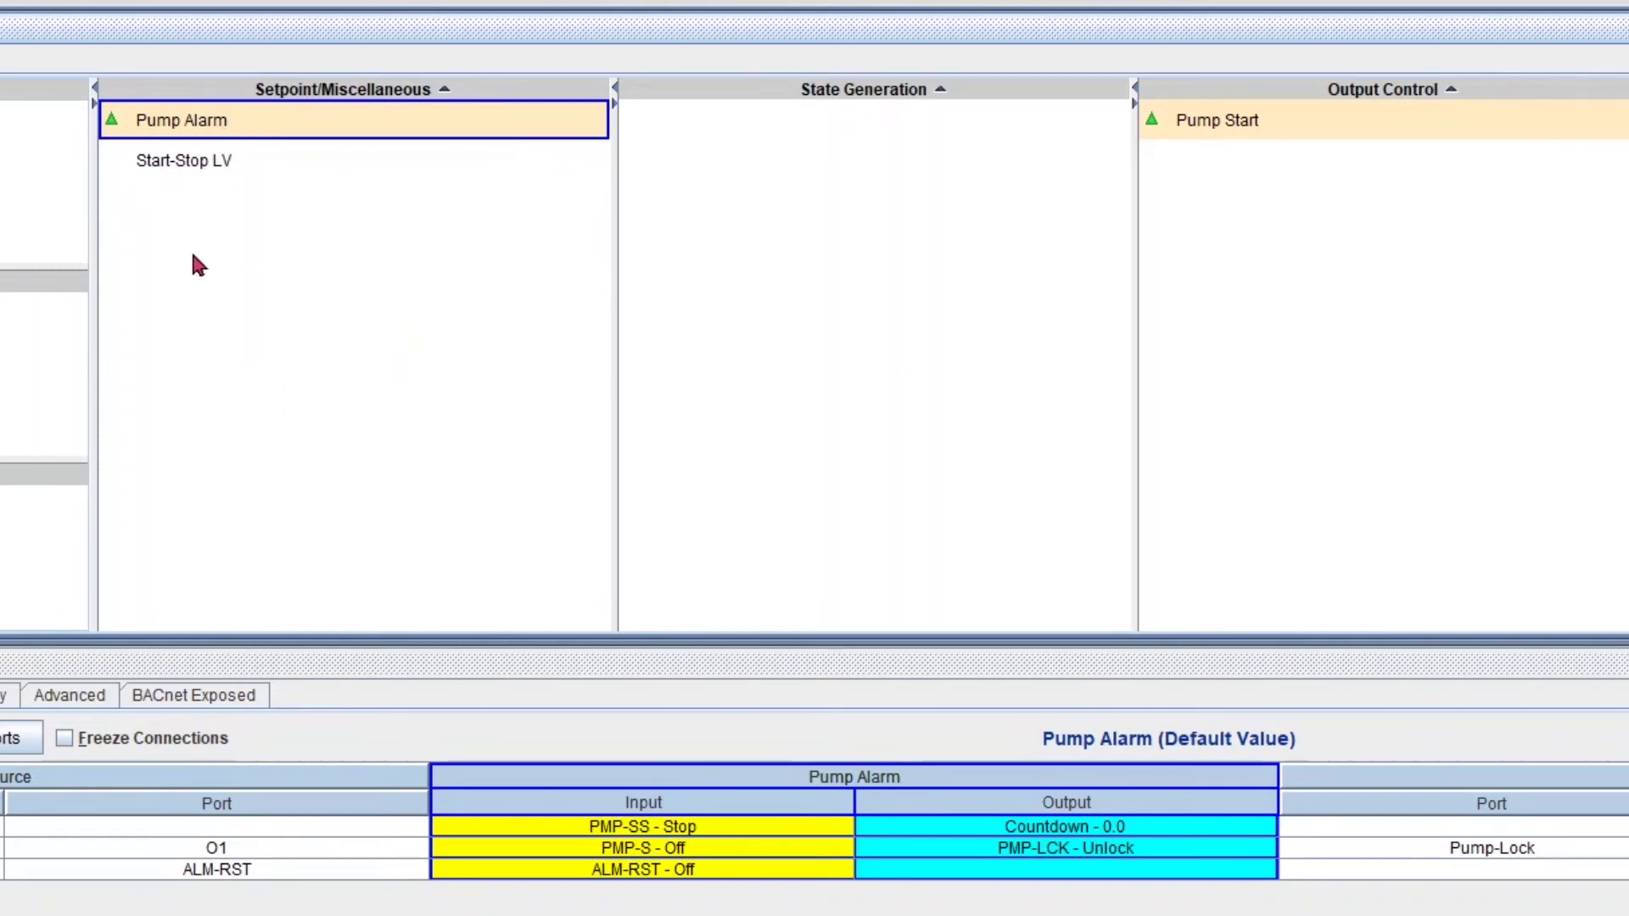
In Start-Stop LV's details, set the units of both the Input and the Present Value output to Stop/Start and apply
{"action": "double_click", "coordinate": [227, 160]}
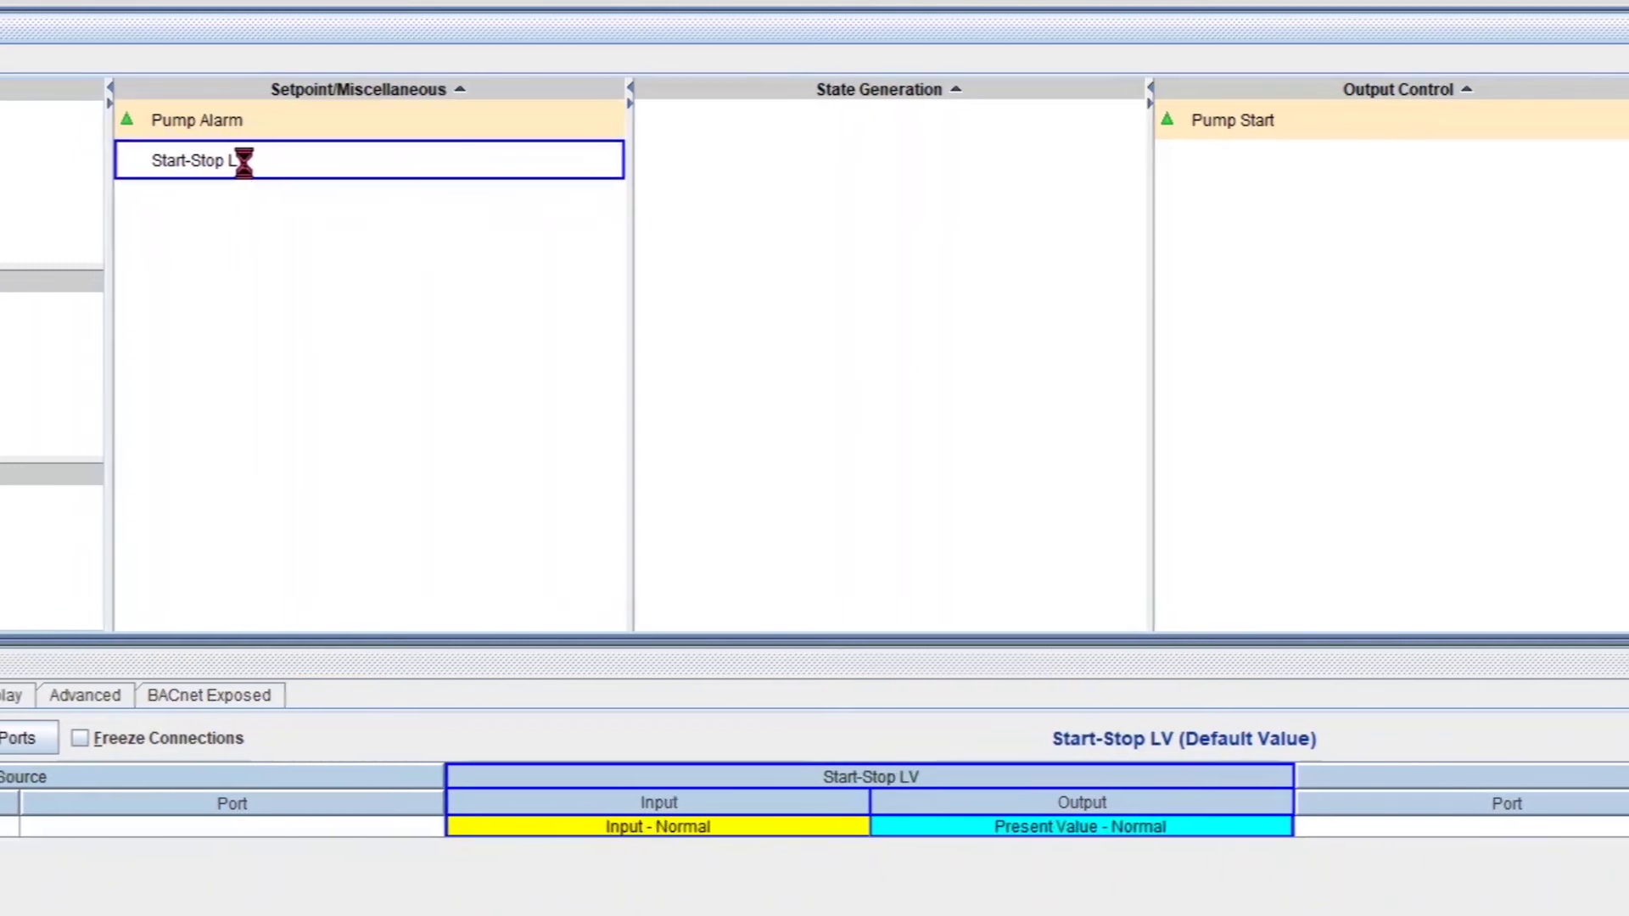
{"action": "left_click", "coordinate": [64, 80]}
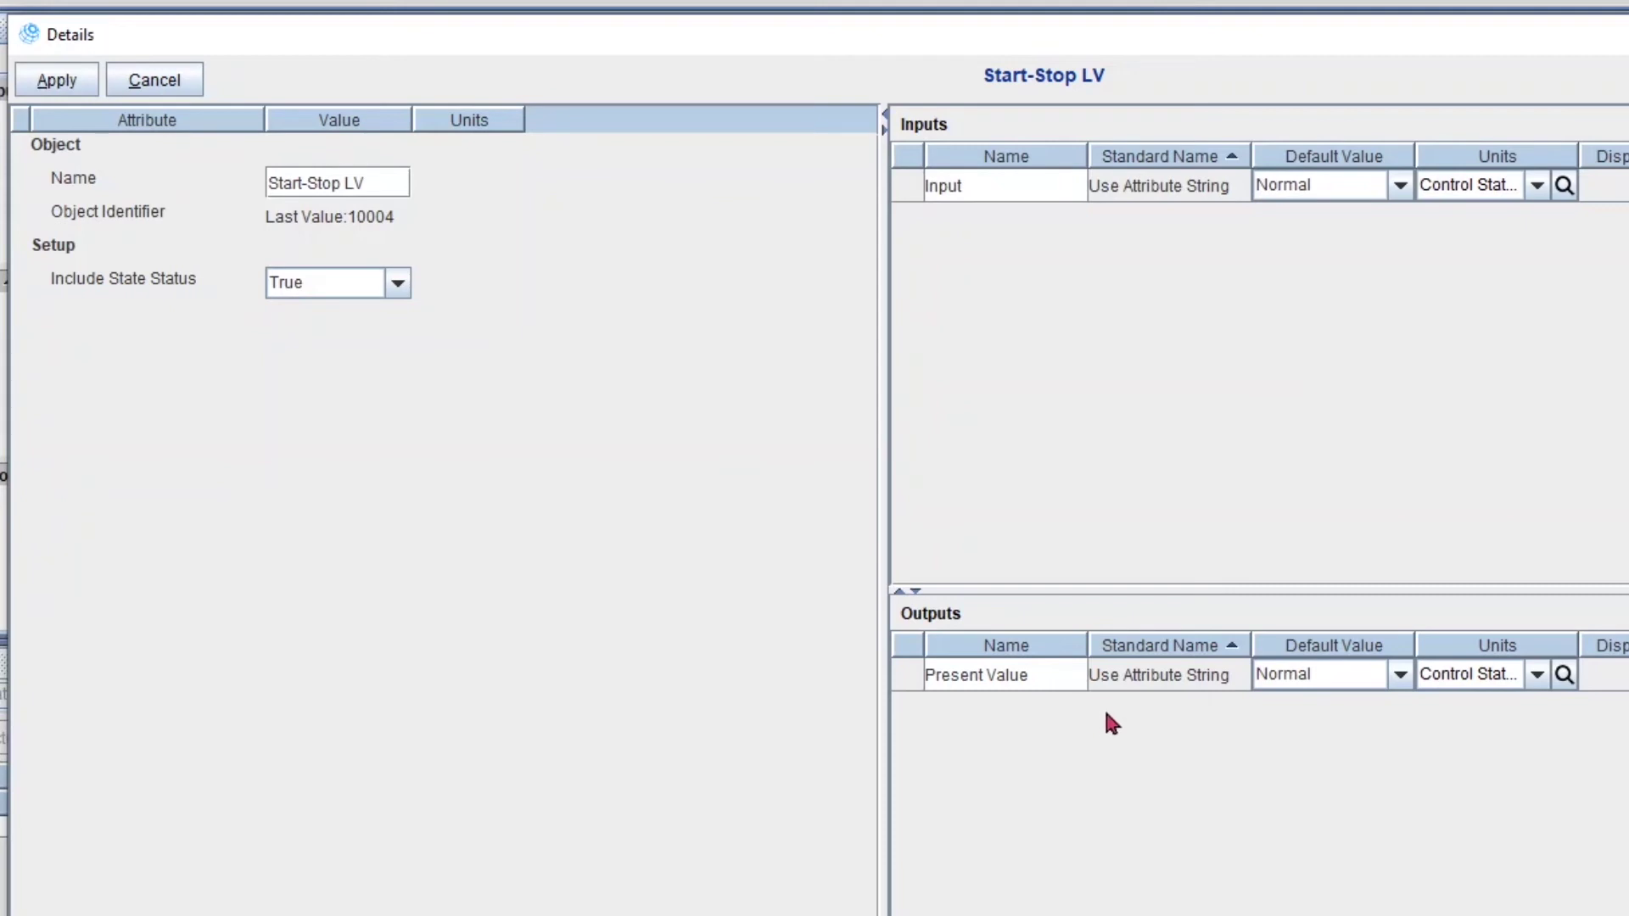
{"action": "left_click", "coordinate": [1477, 187]}
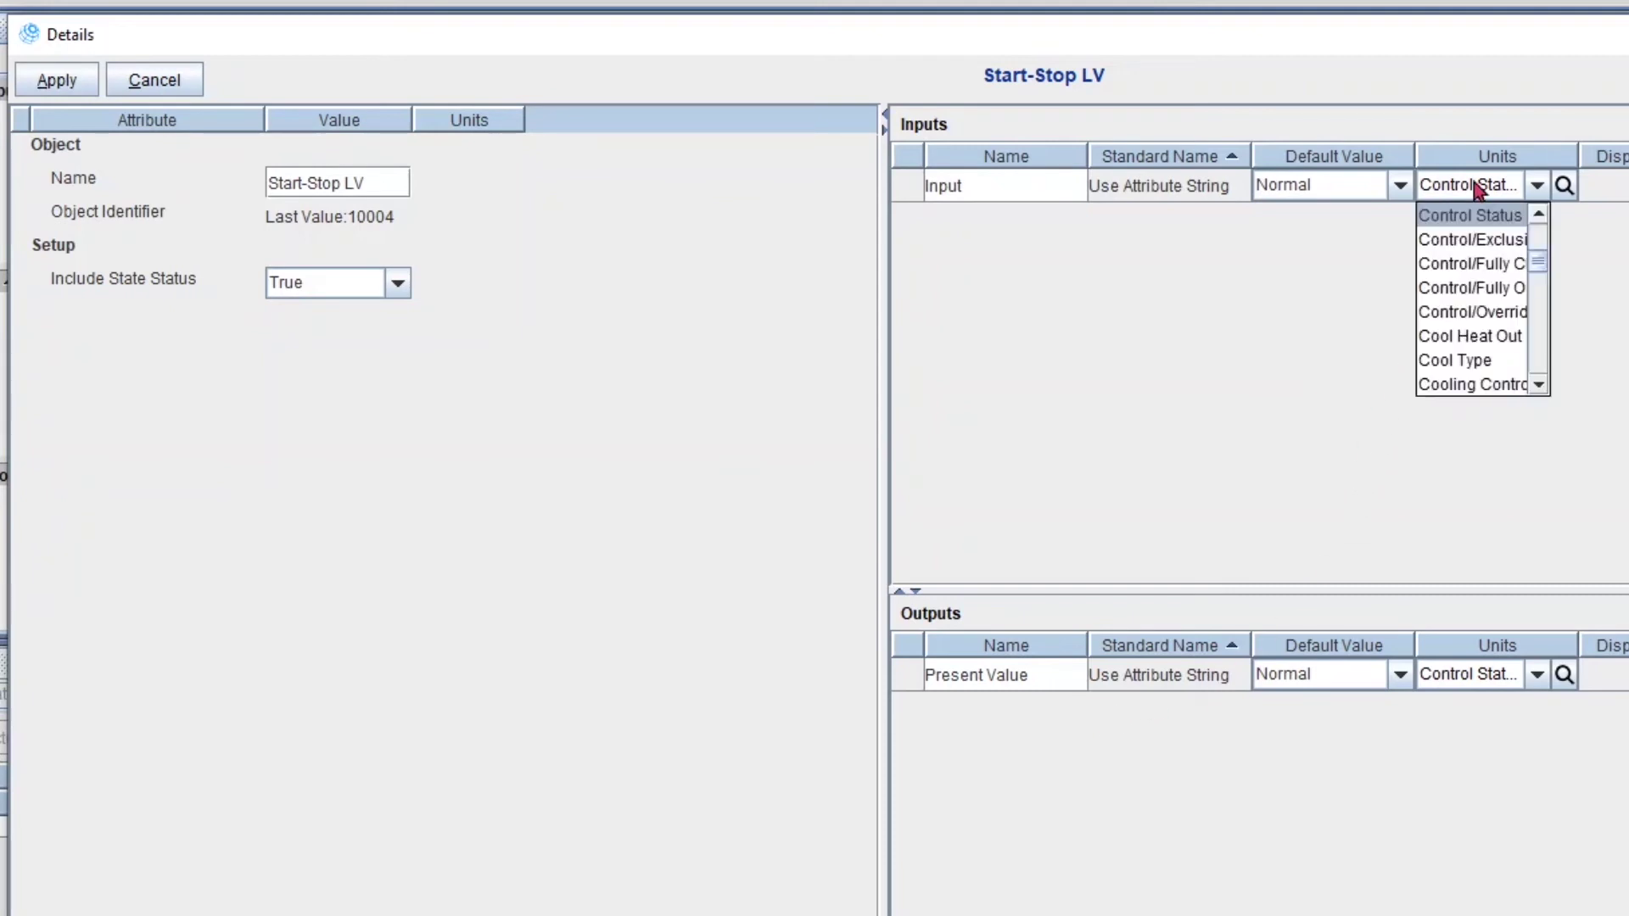
{"action": "type", "text": "stop/s"}
{"action": "key", "text": "Return"}
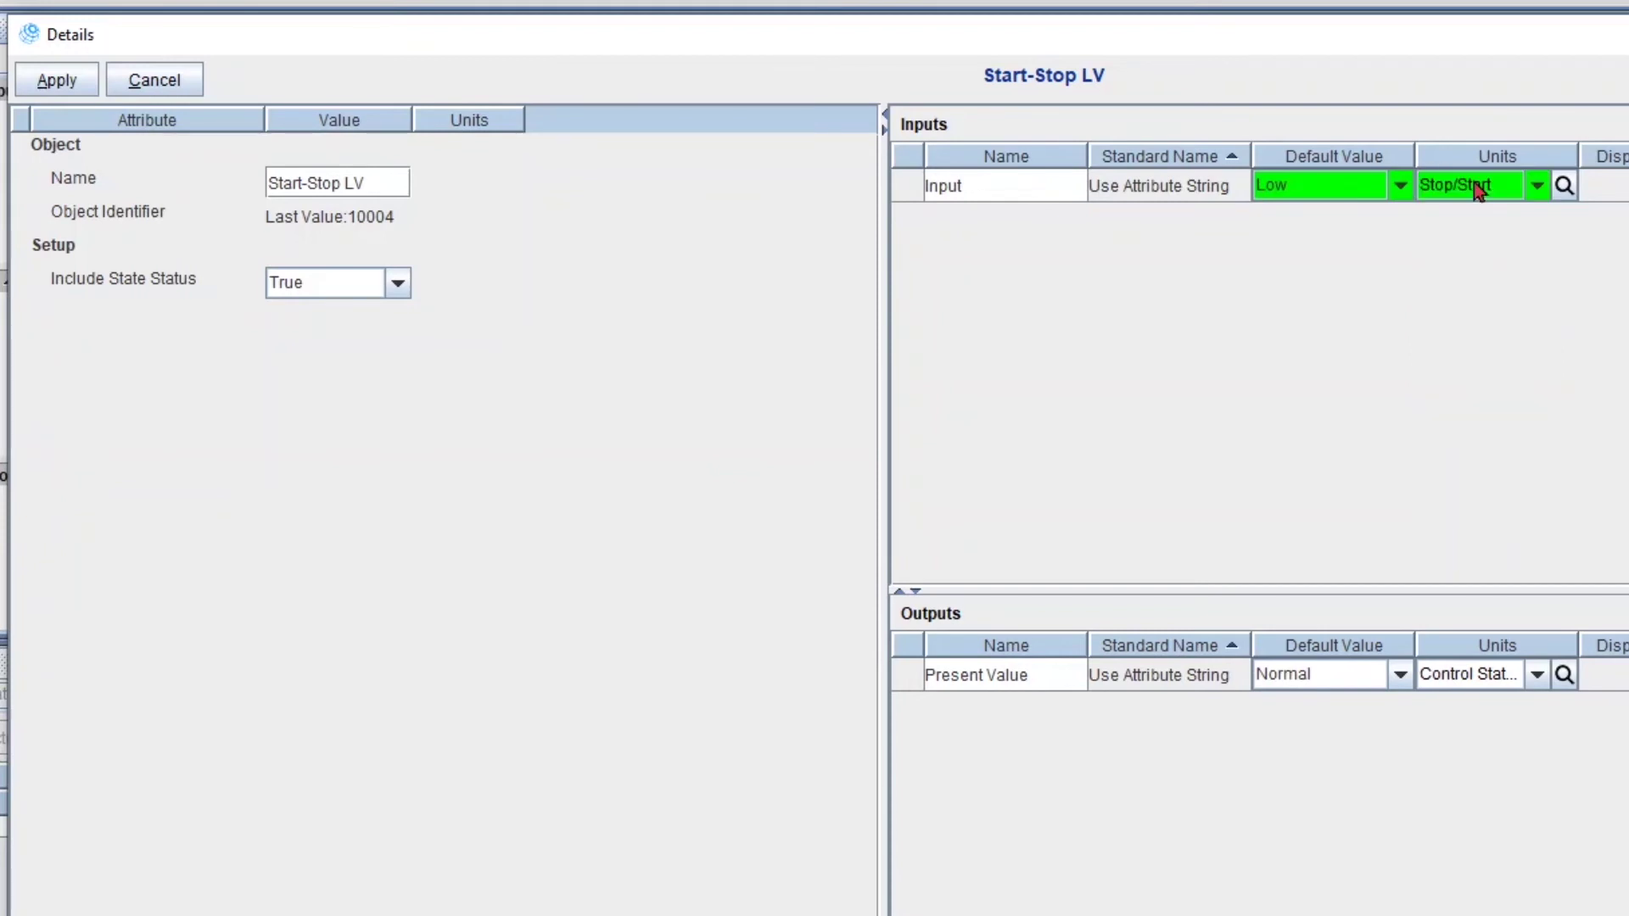
{"action": "left_click", "coordinate": [1495, 691]}
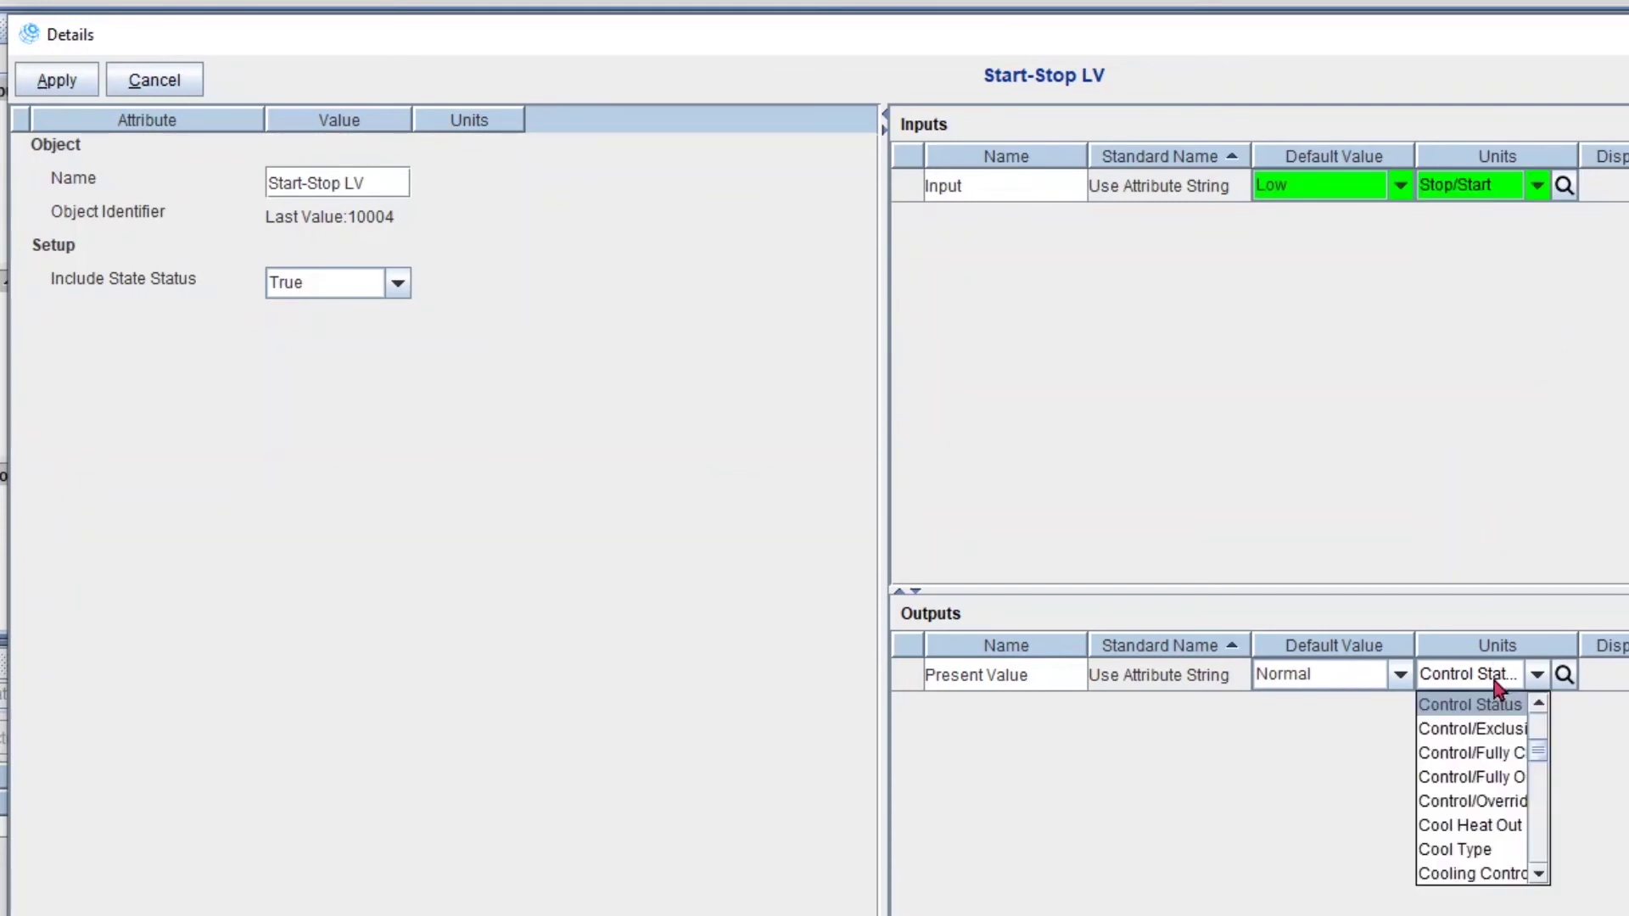
{"action": "type", "text": "stop/s"}
{"action": "key", "text": "Return"}
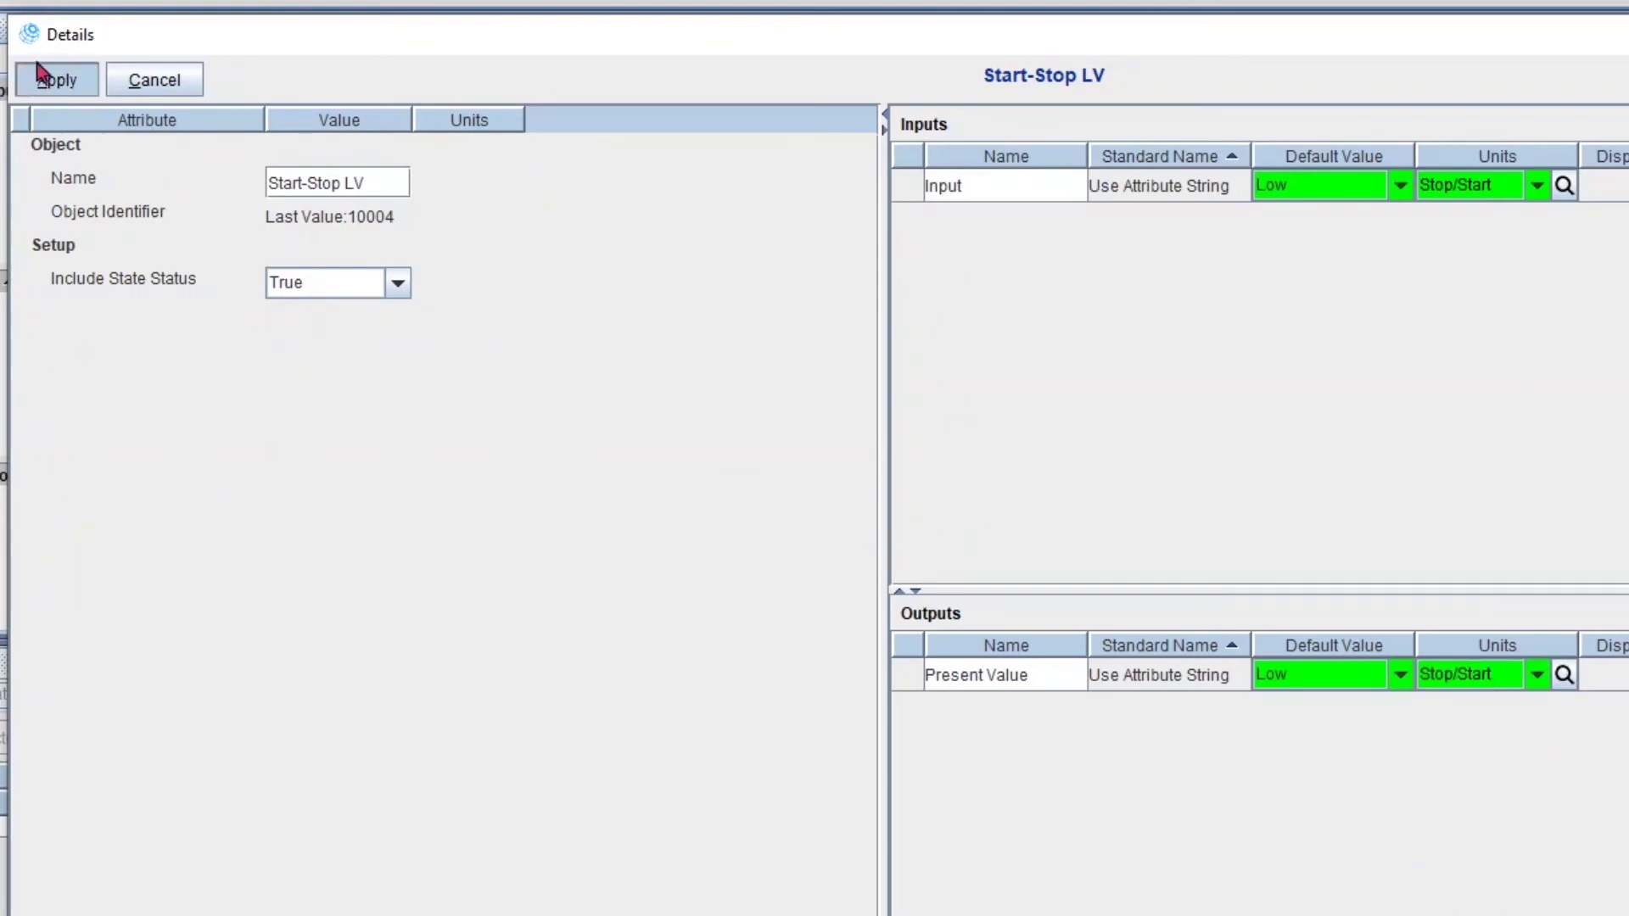
{"action": "double_click", "coordinate": [29, 34]}
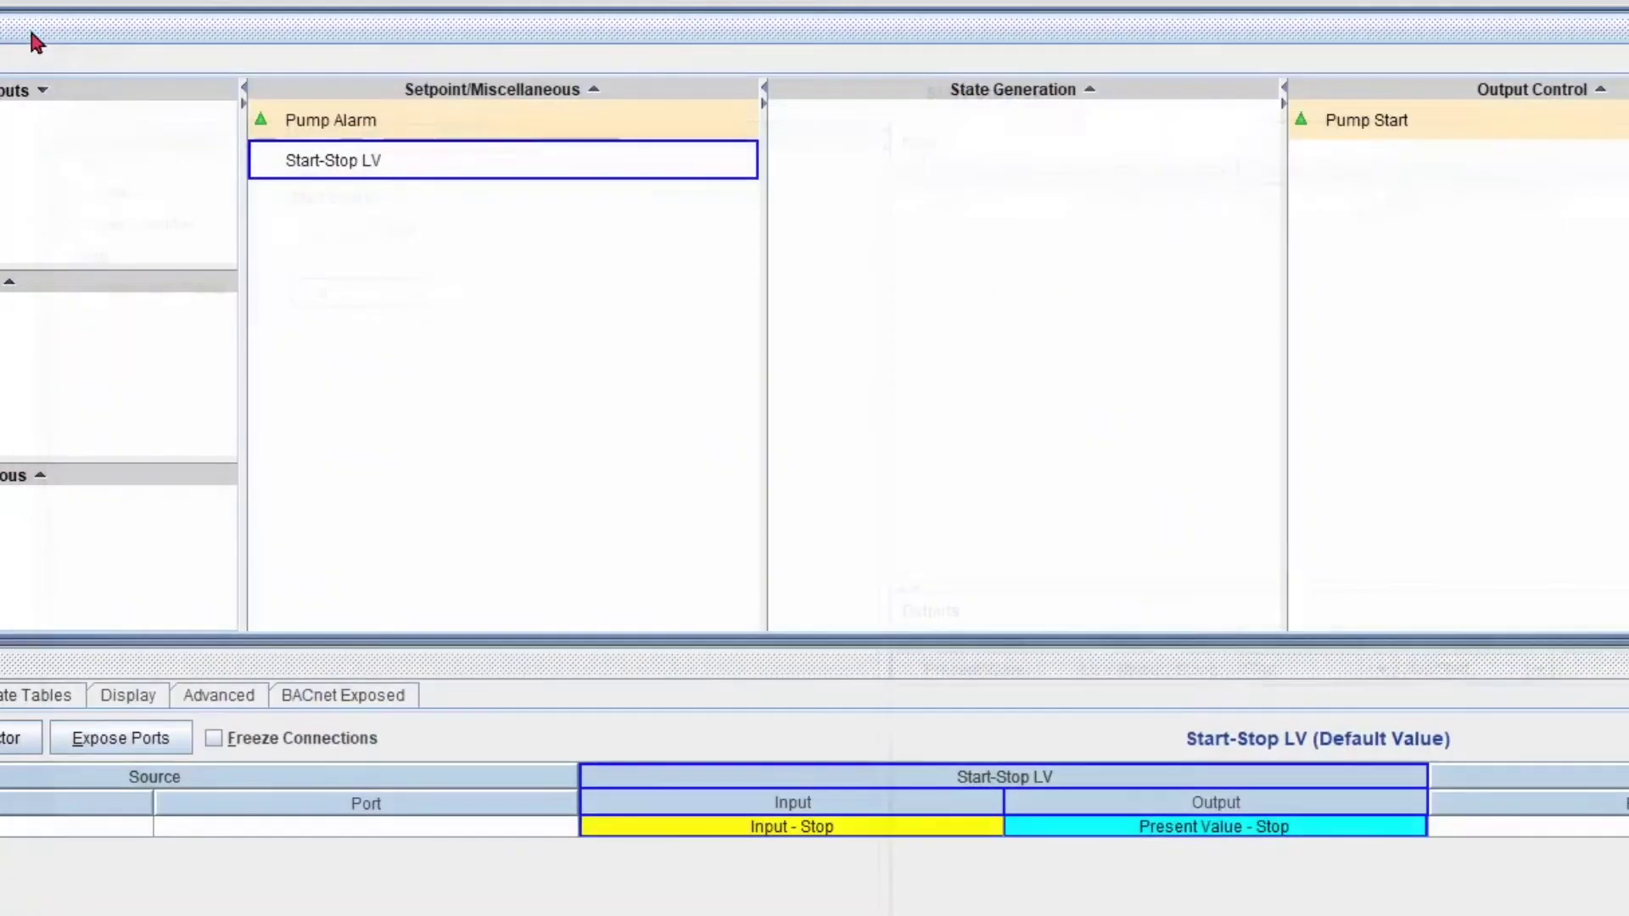
Connect Start-Stop LV's Input to the Pump Start output of the Pump Start activity
{"action": "left_click", "coordinate": [382, 127]}
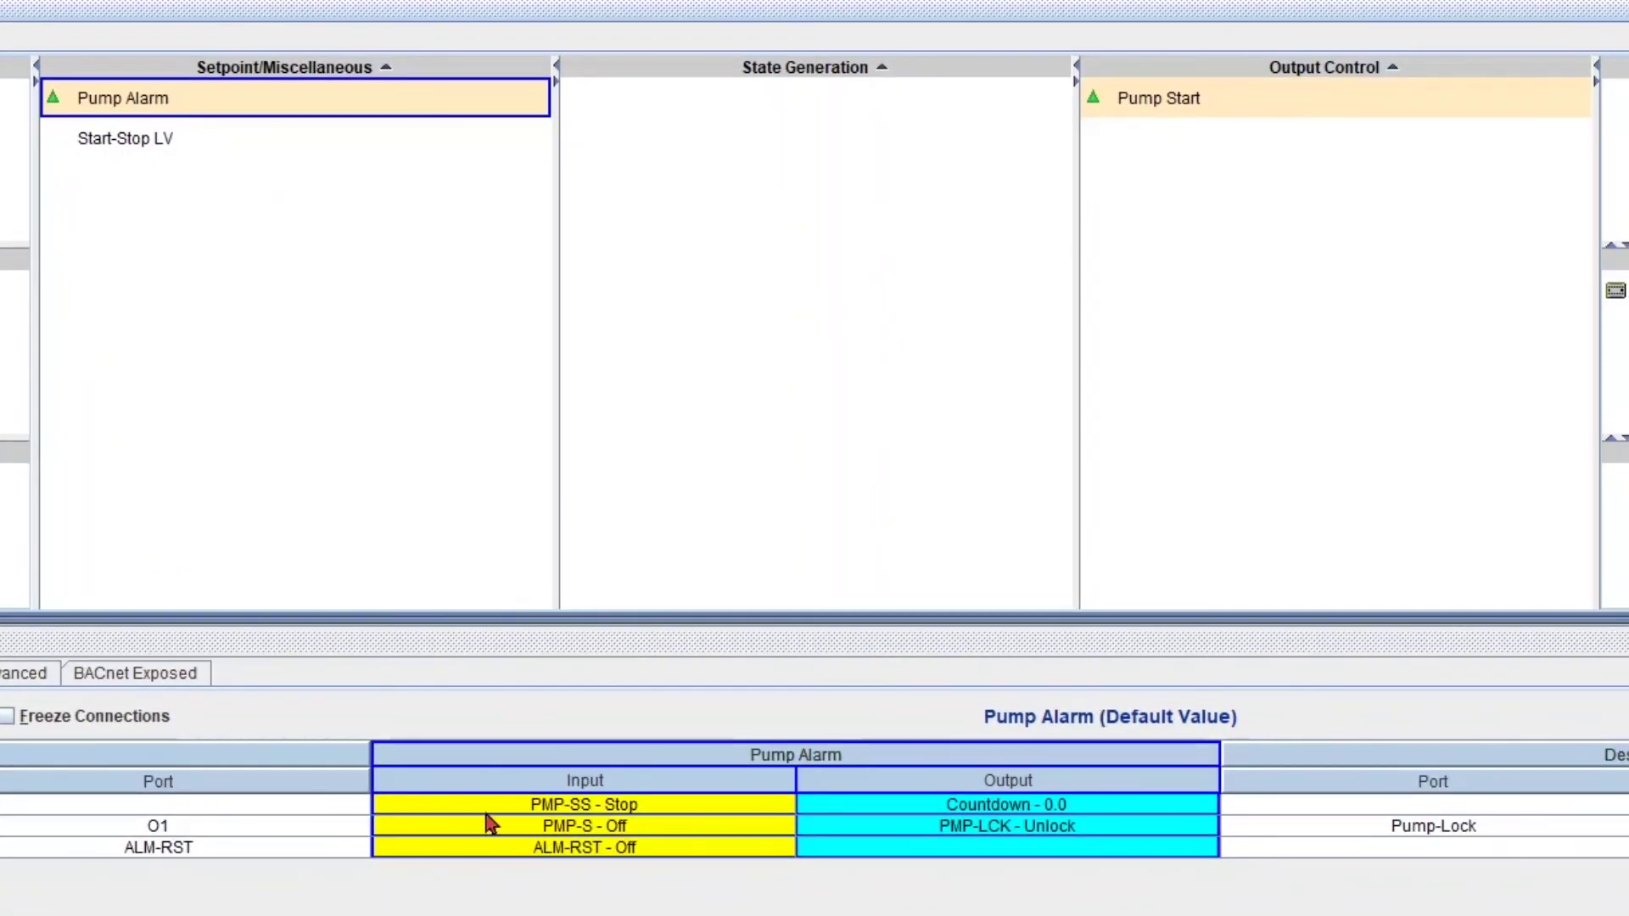
{"action": "left_click", "coordinate": [1215, 100]}
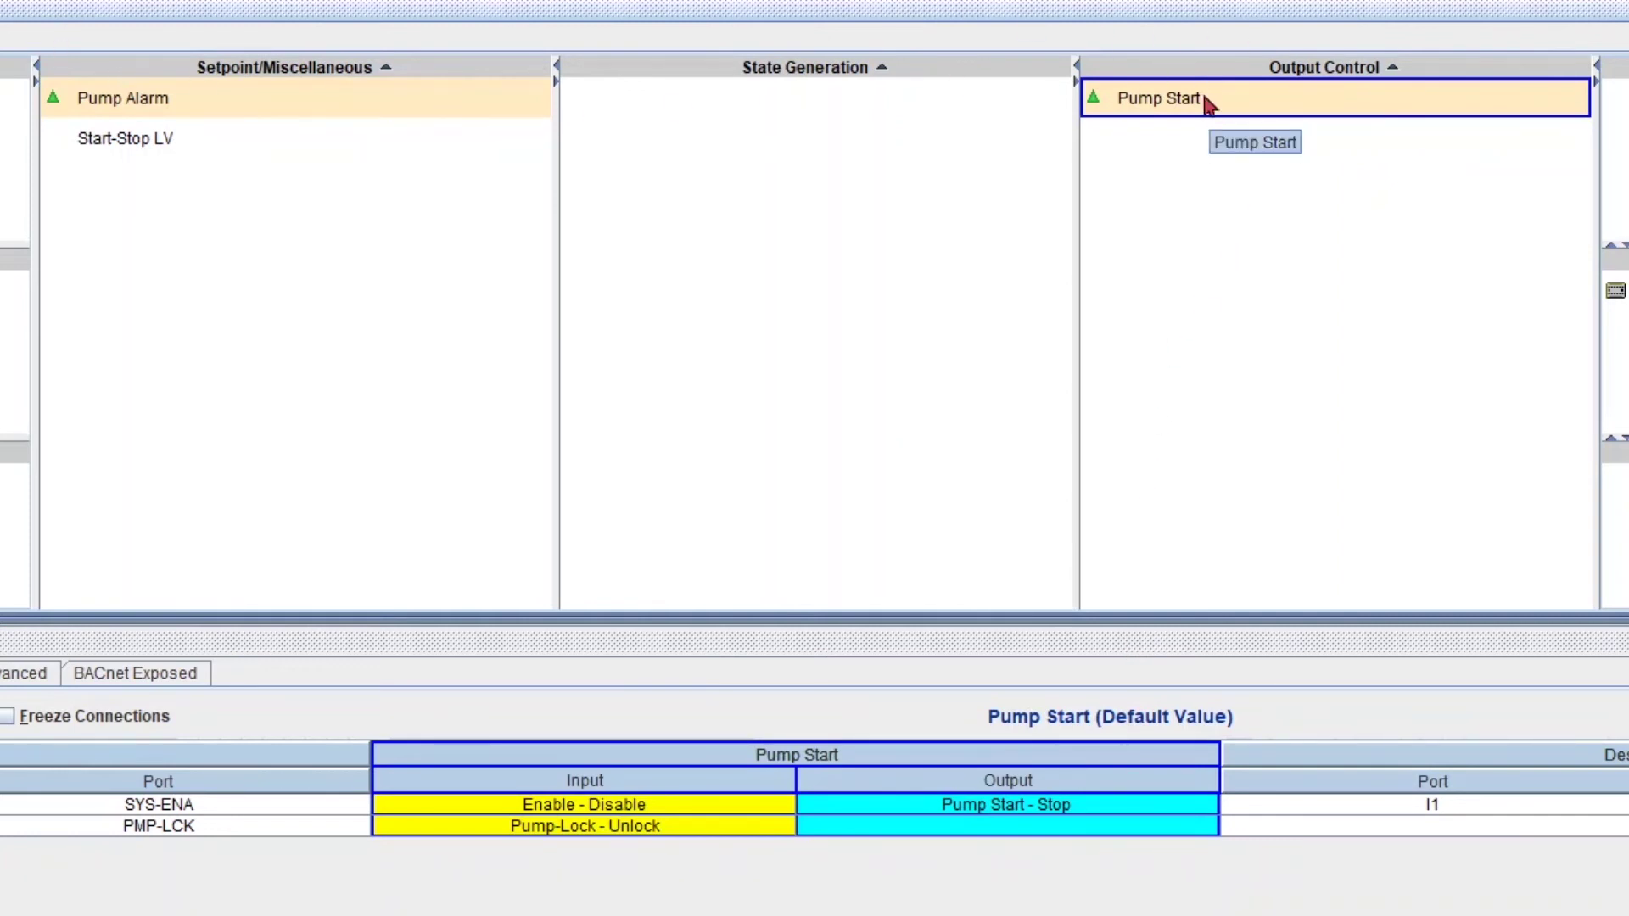
{"action": "left_click", "coordinate": [161, 143]}
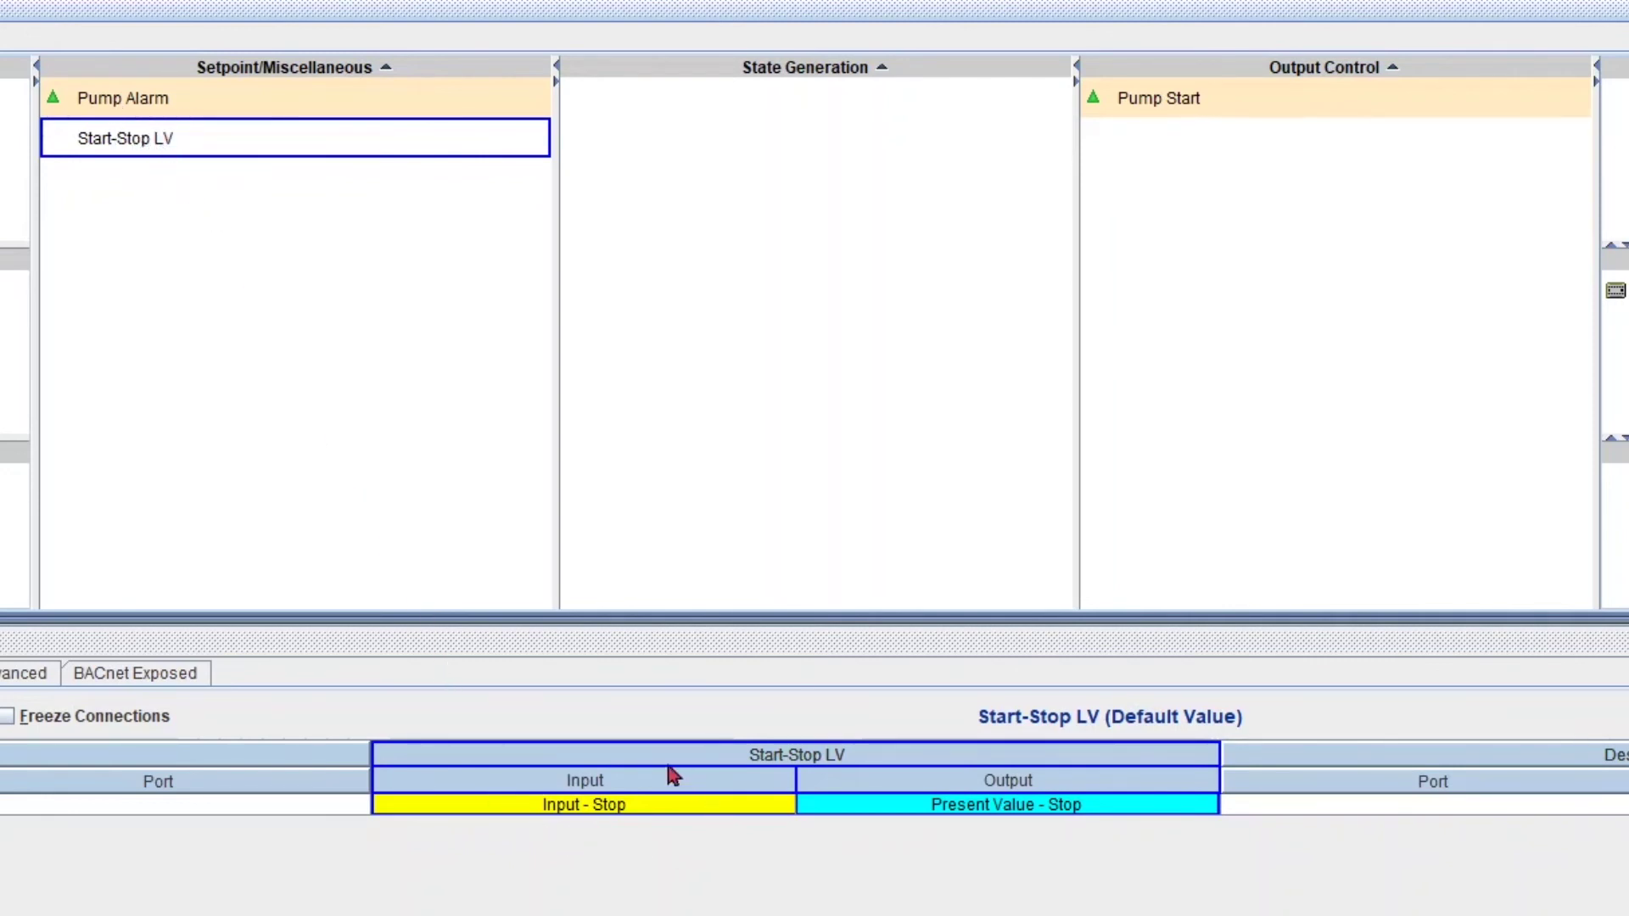
{"action": "right_click", "coordinate": [609, 808]}
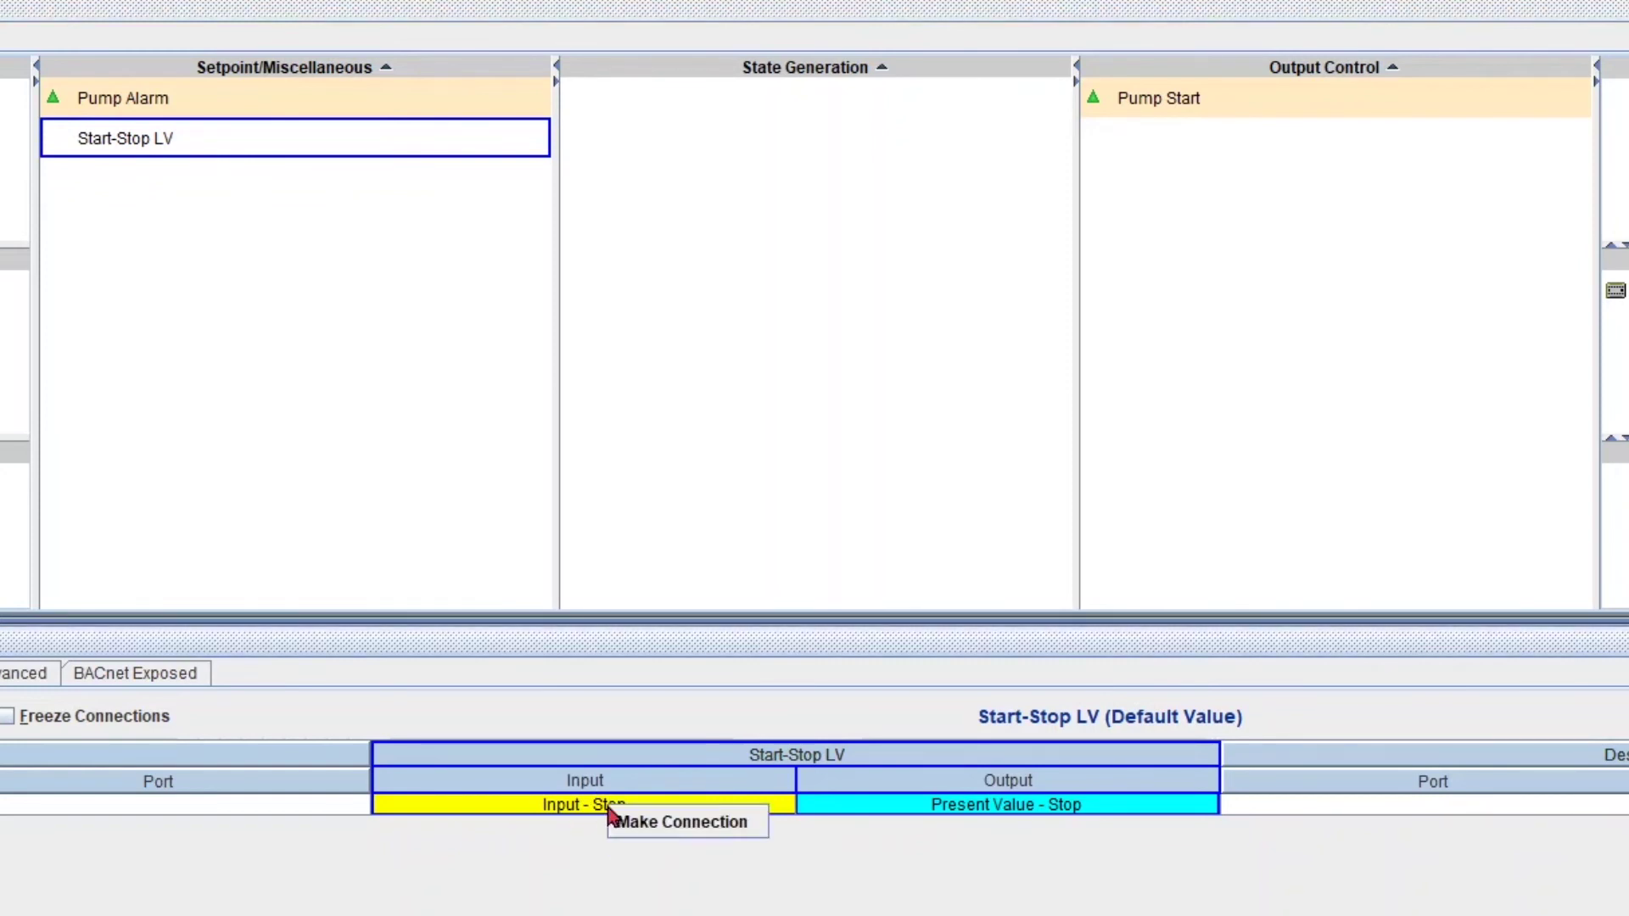
{"action": "left_click", "coordinate": [632, 823]}
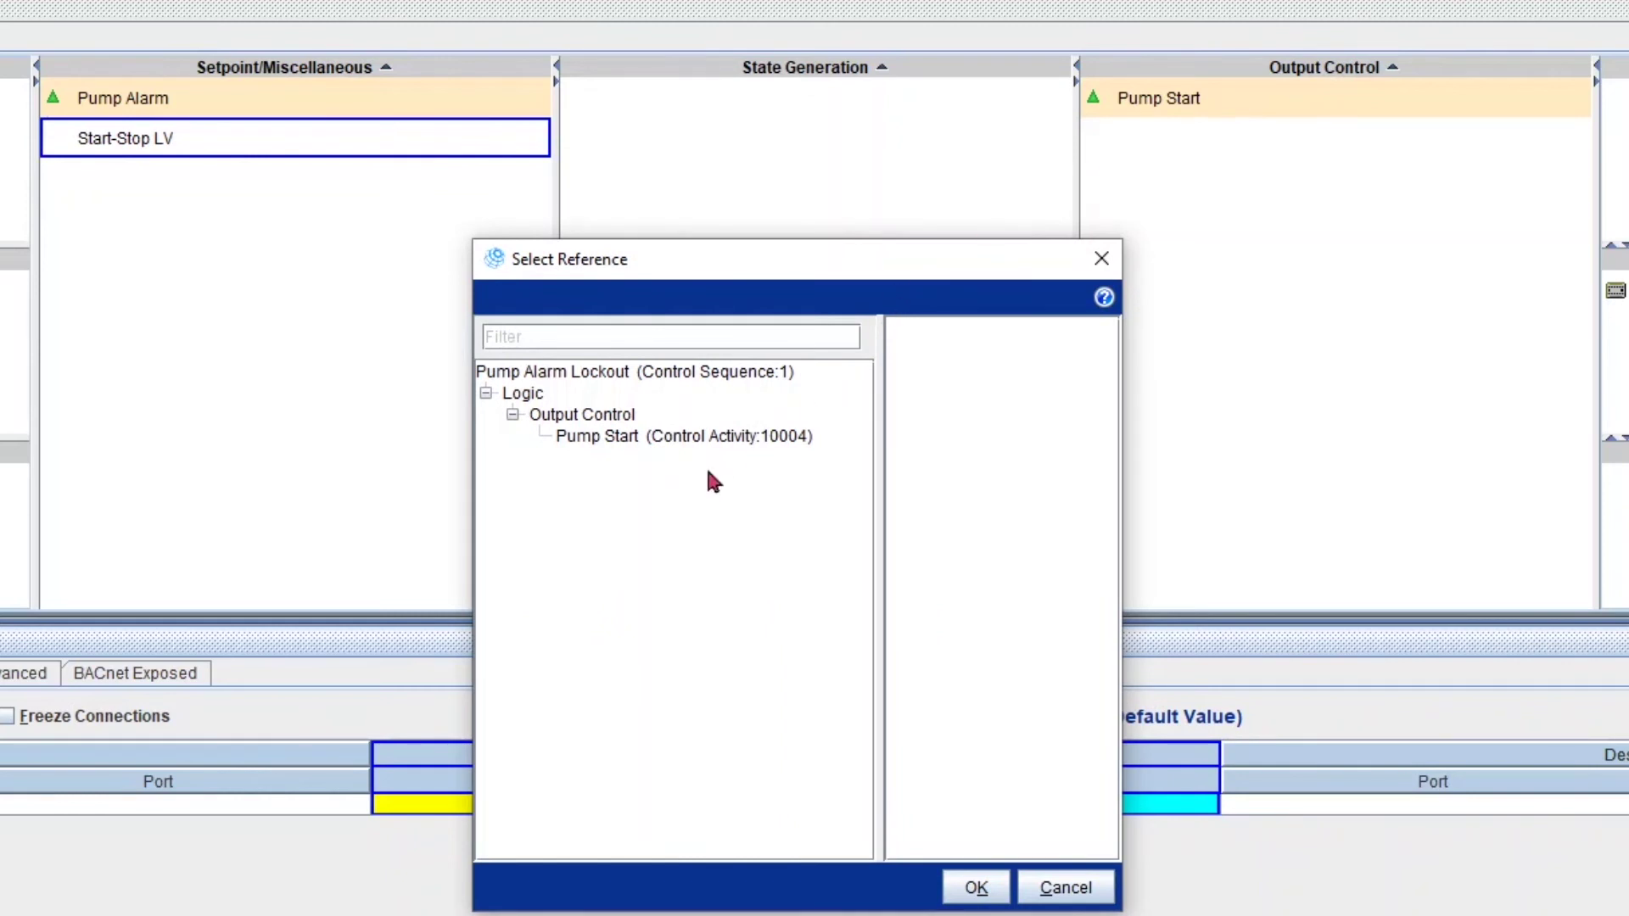
{"action": "left_click", "coordinate": [735, 441]}
{"action": "left_click", "coordinate": [908, 331]}
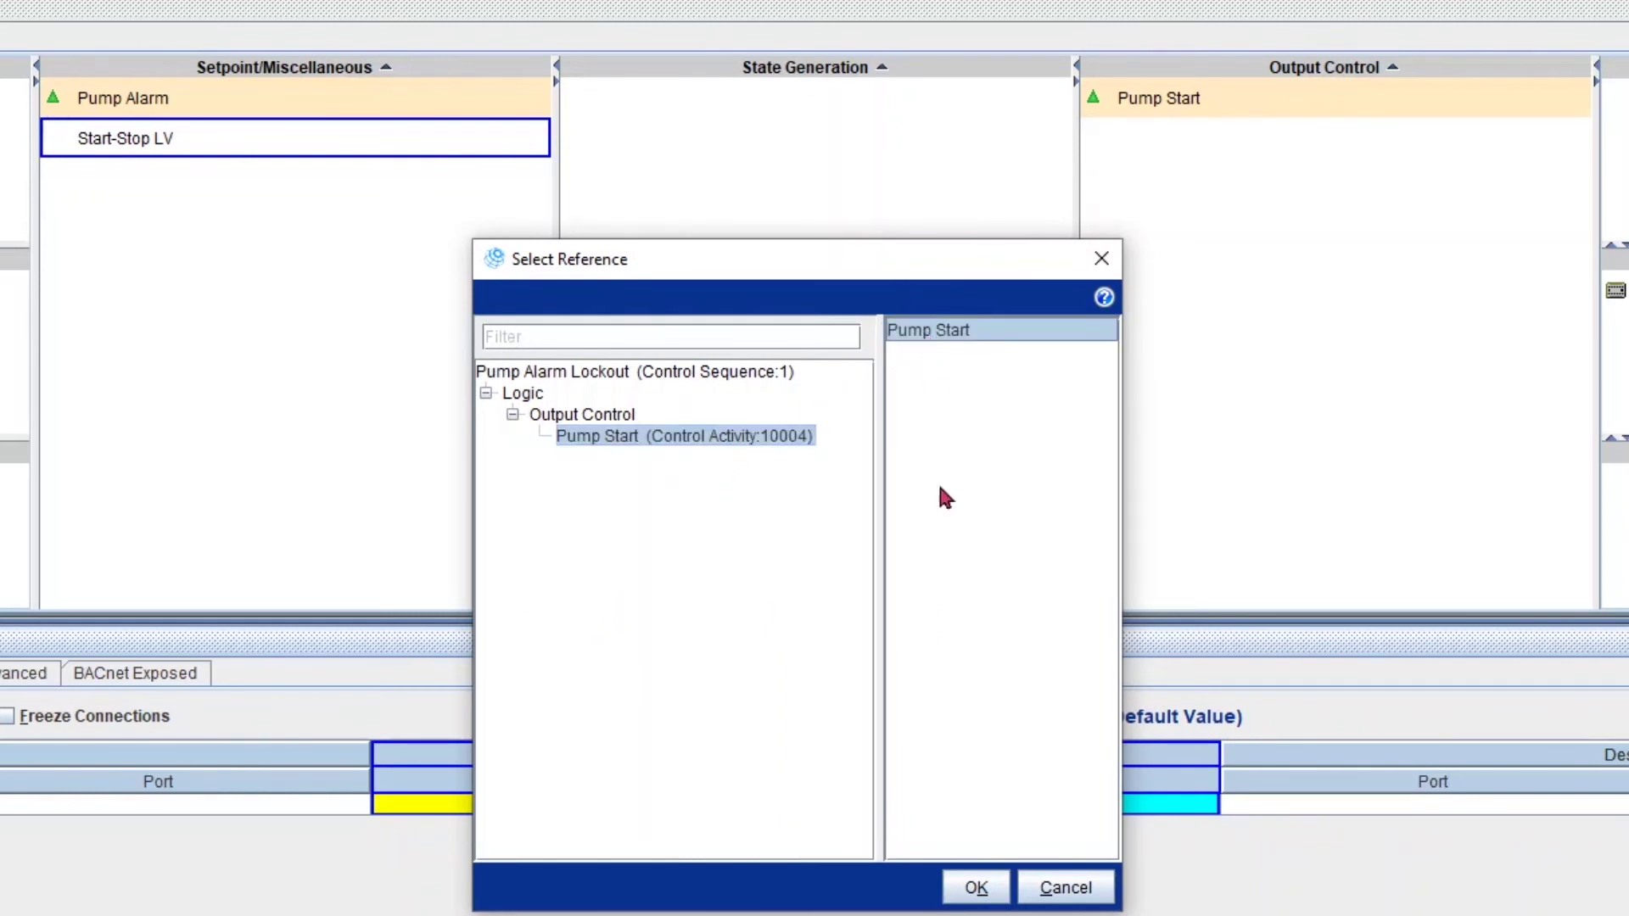
{"action": "left_click", "coordinate": [976, 888]}
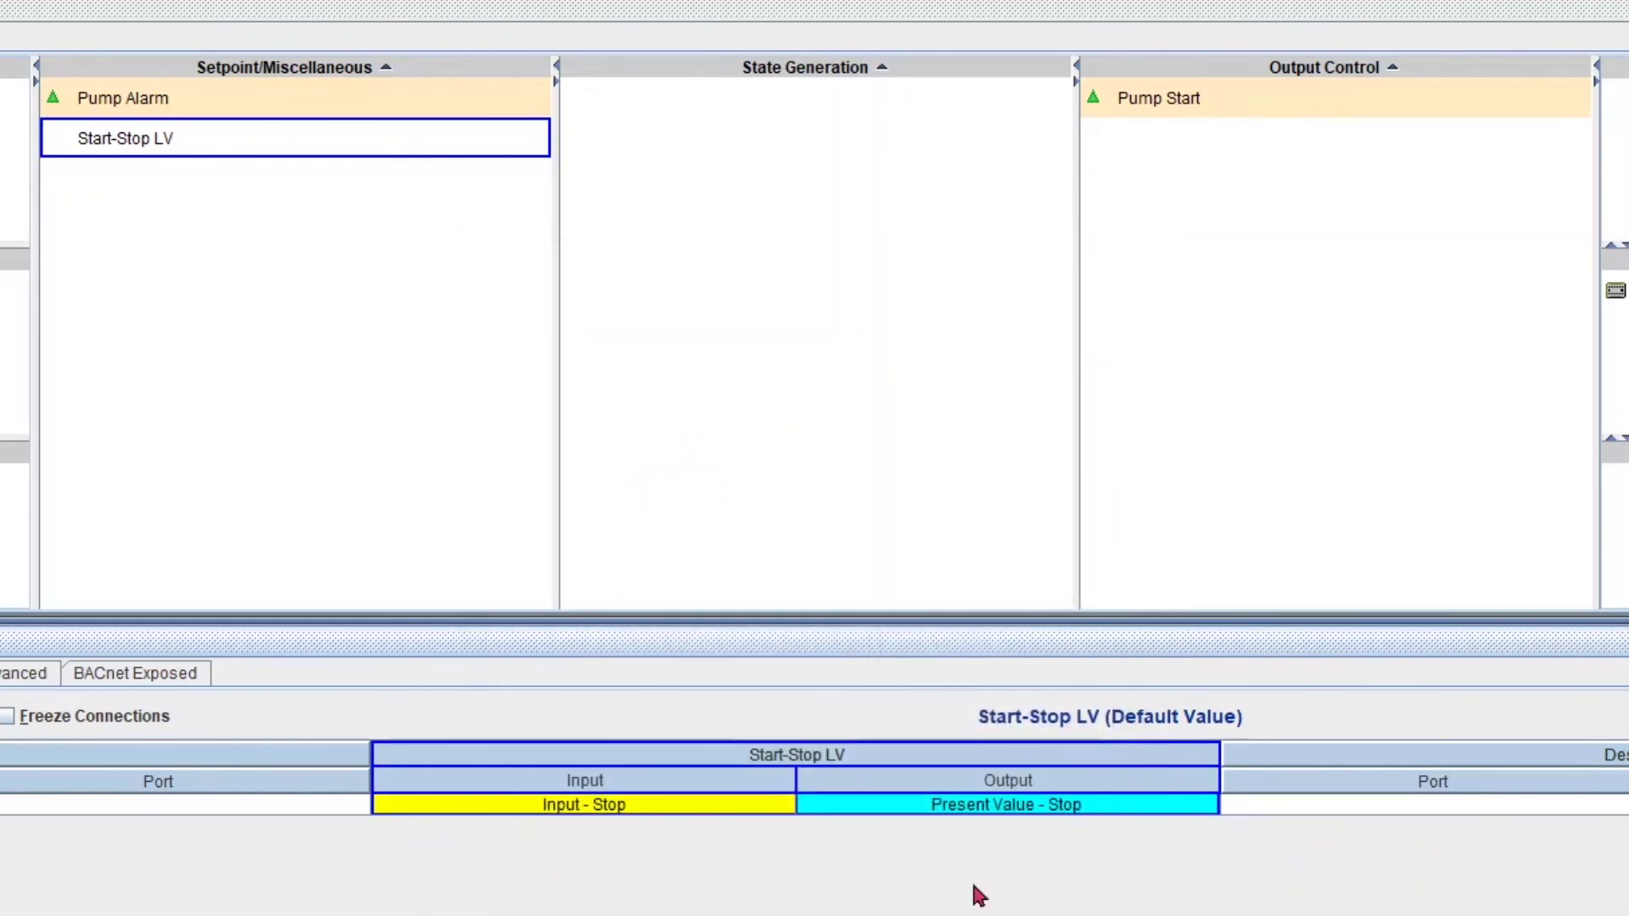
Connect Start-Stop LV's Present Value output to the PMP-SS input of the Pump Alarm activity
{"action": "right_click", "coordinate": [999, 813]}
{"action": "left_click", "coordinate": [1006, 816]}
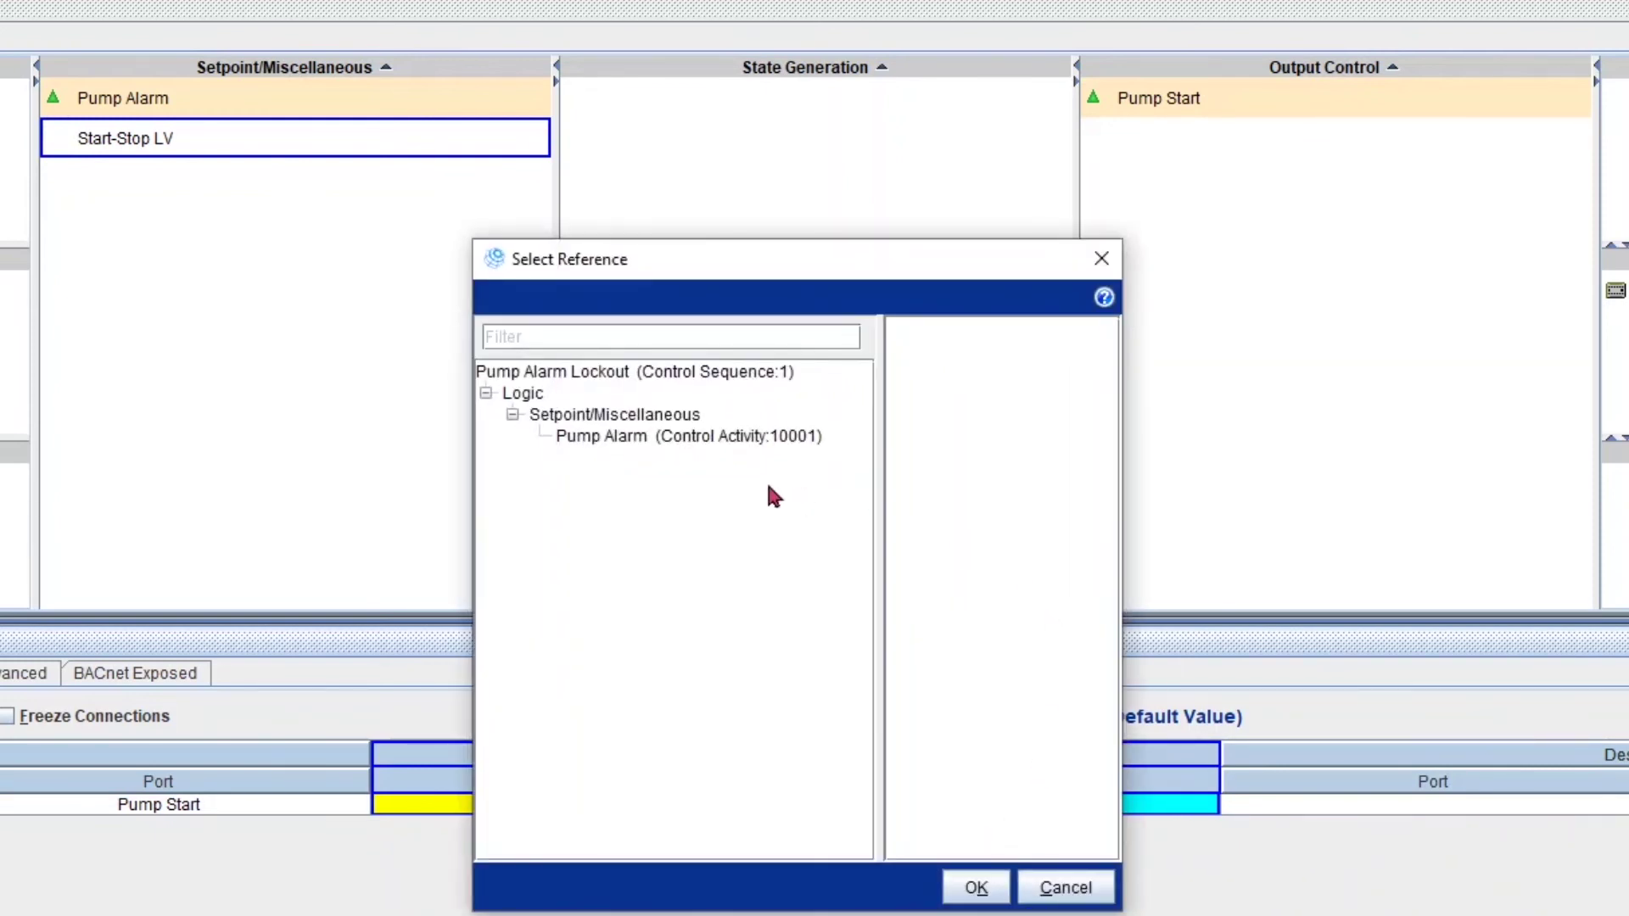
{"action": "left_click", "coordinate": [722, 441]}
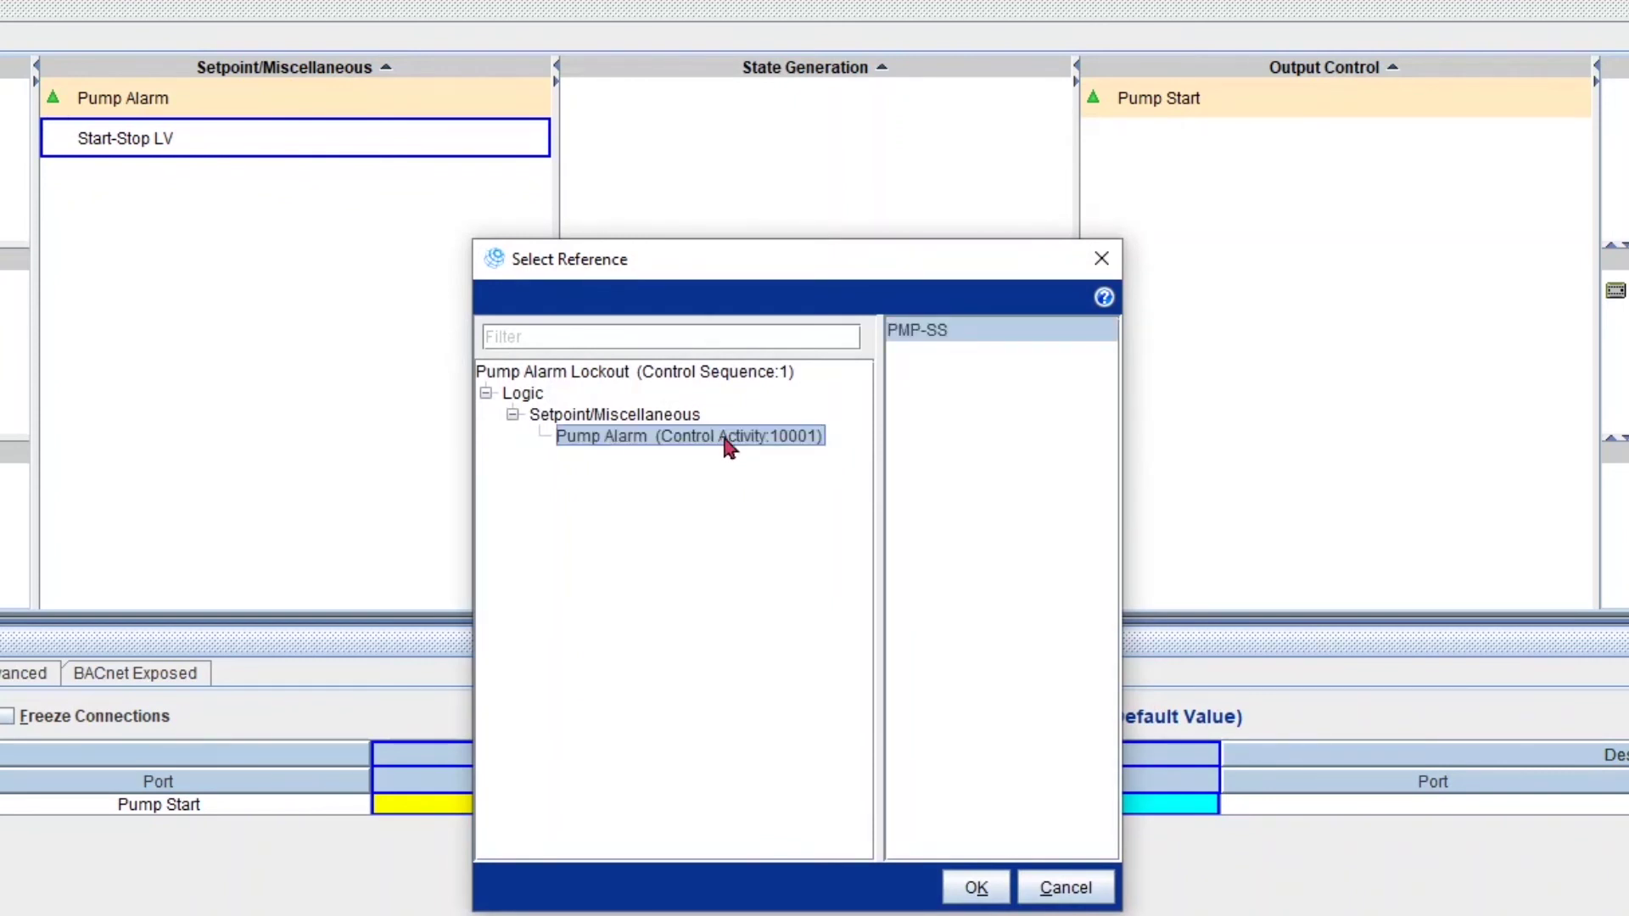
{"action": "left_click", "coordinate": [954, 342]}
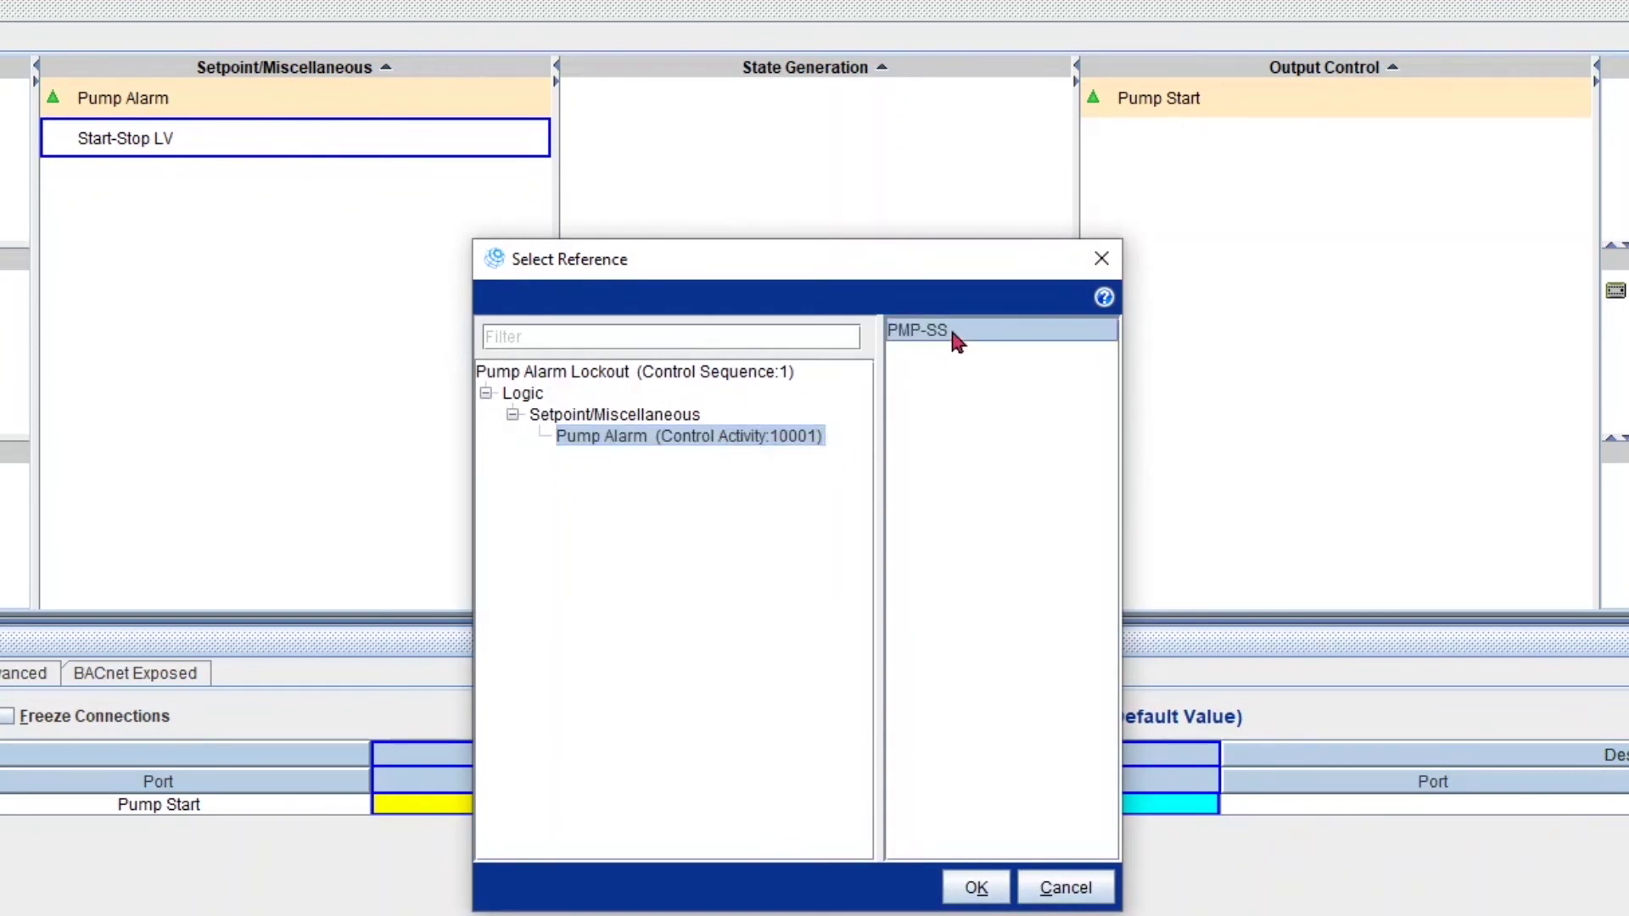
{"action": "left_click", "coordinate": [975, 889]}
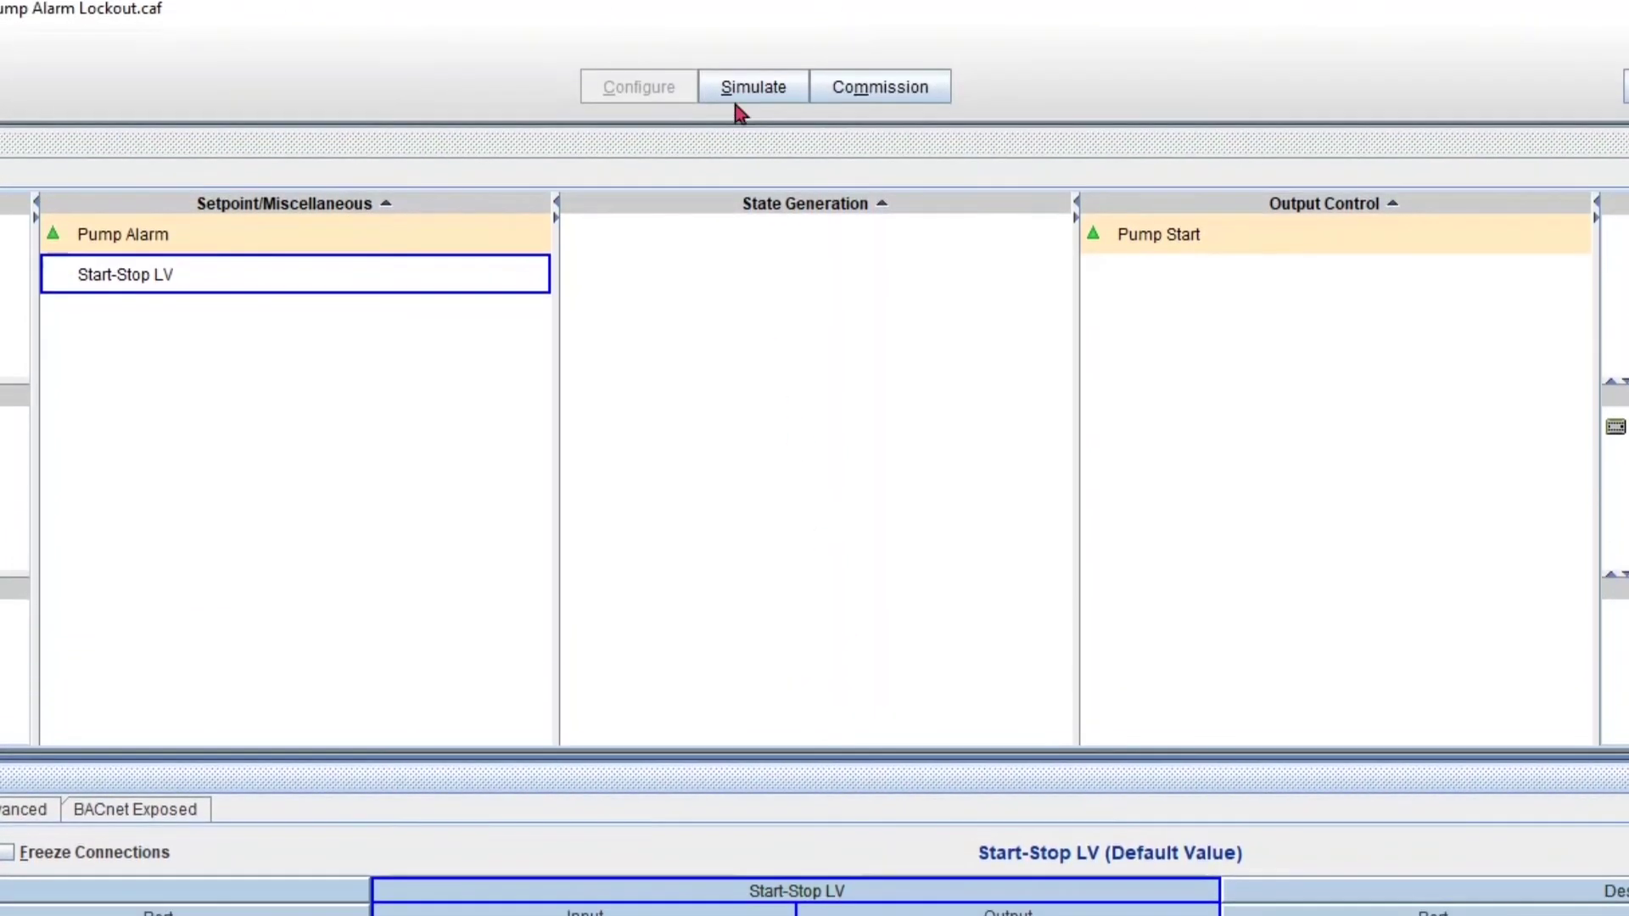
Save the application and start a simulation at 1x speed with PMP-S Off, ALM-RST Off and SYS-ENA Disable
{"action": "left_click", "coordinate": [739, 80]}
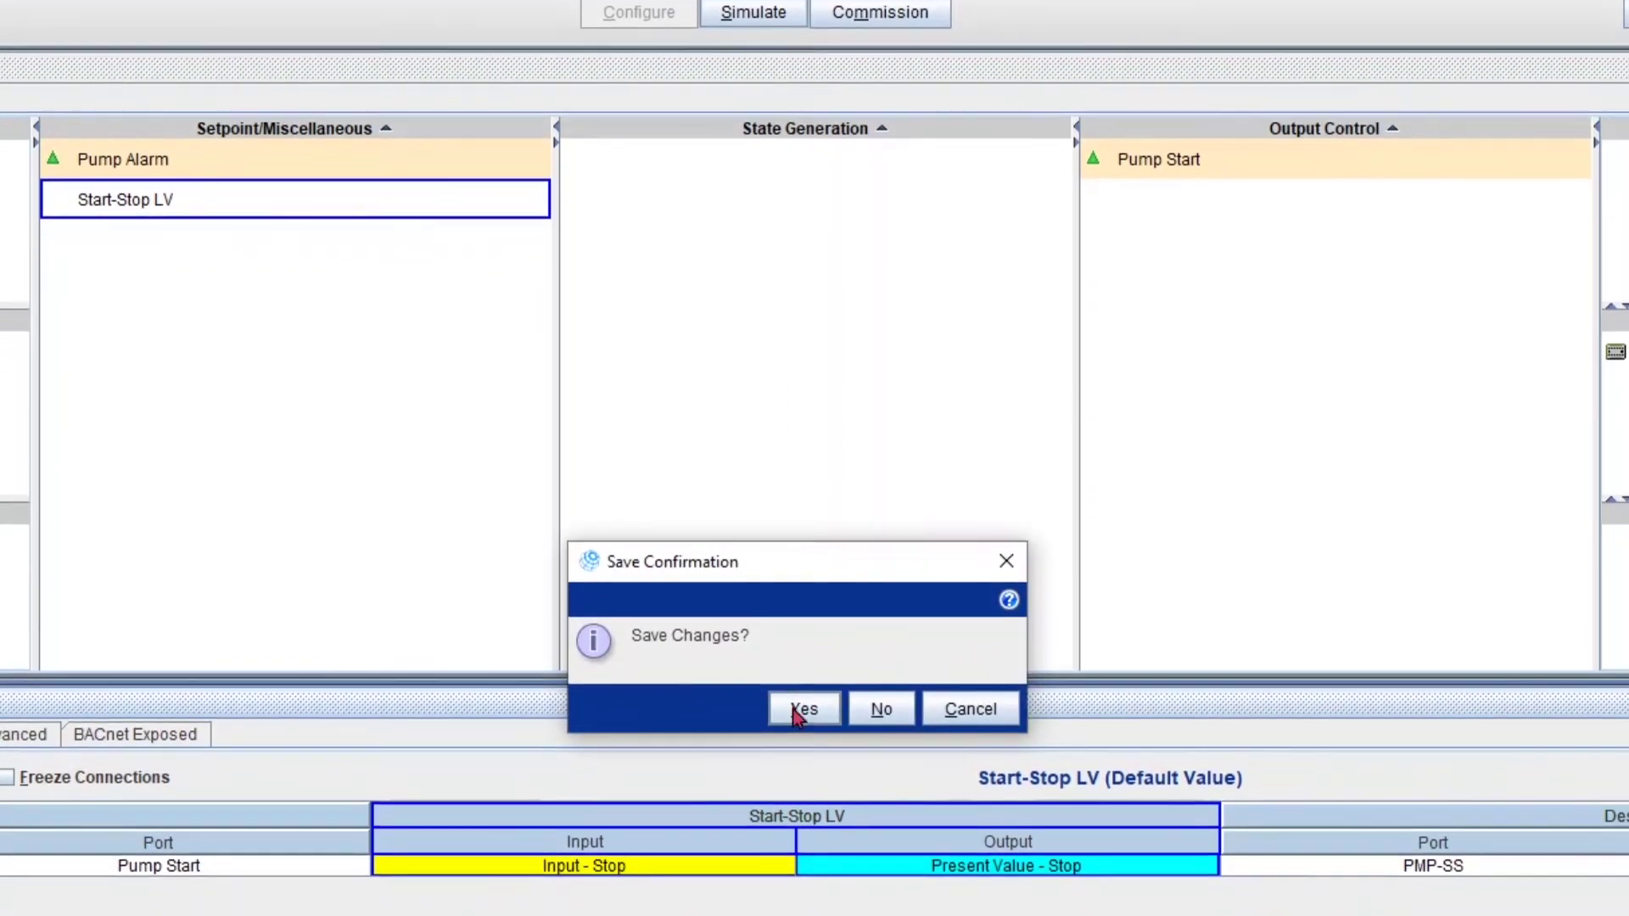
{"action": "left_click", "coordinate": [803, 768]}
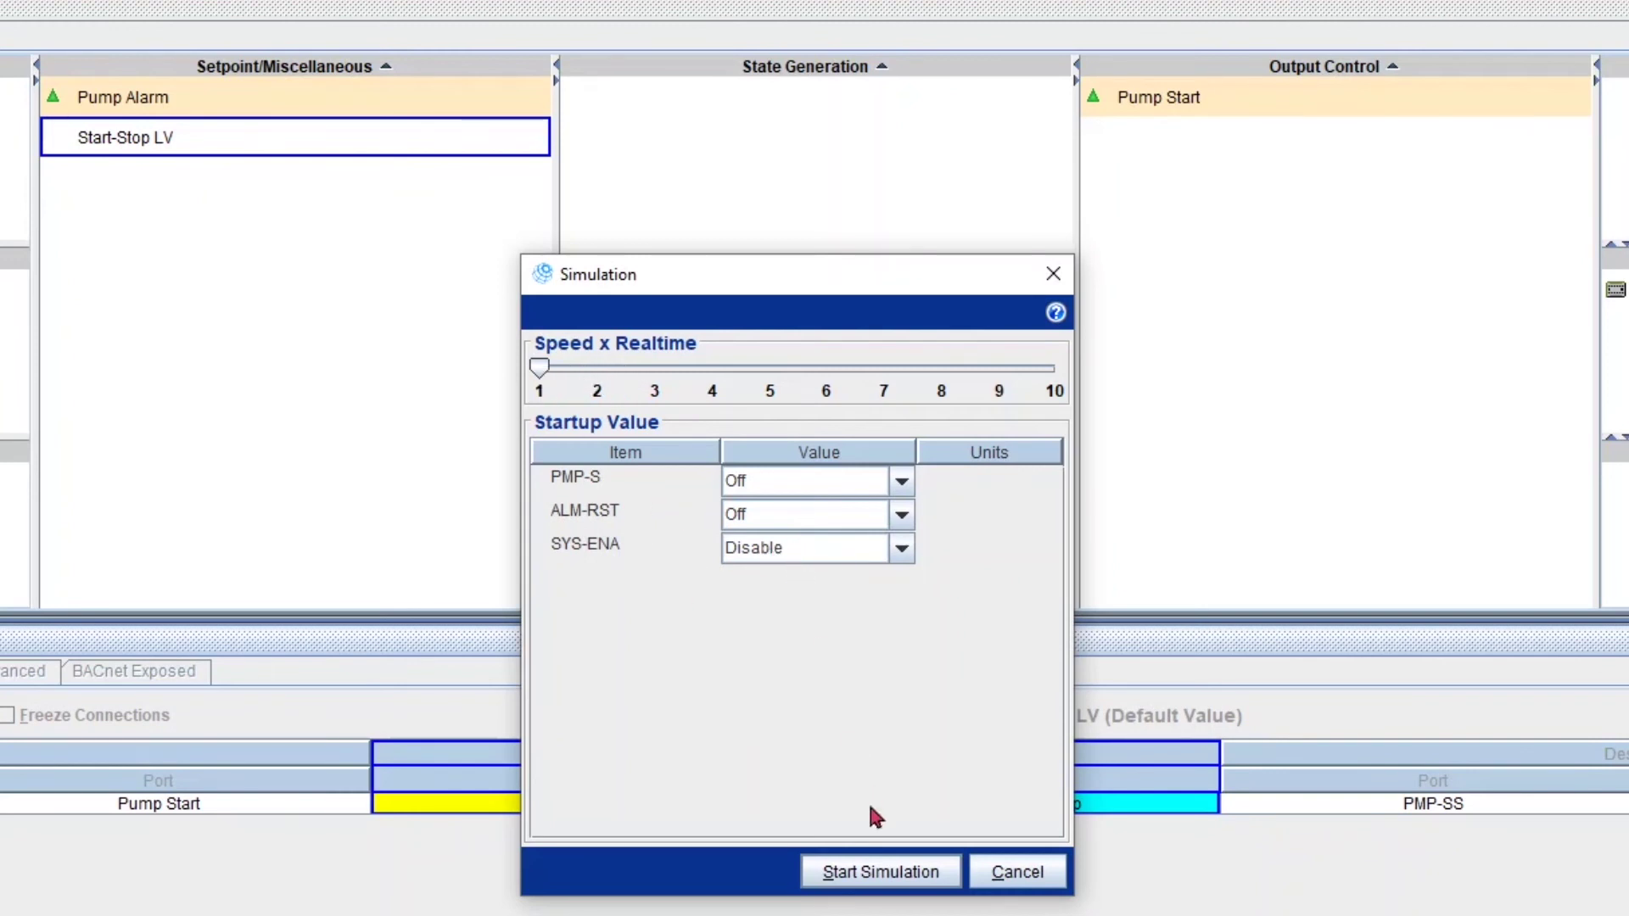
{"action": "left_click", "coordinate": [882, 873]}
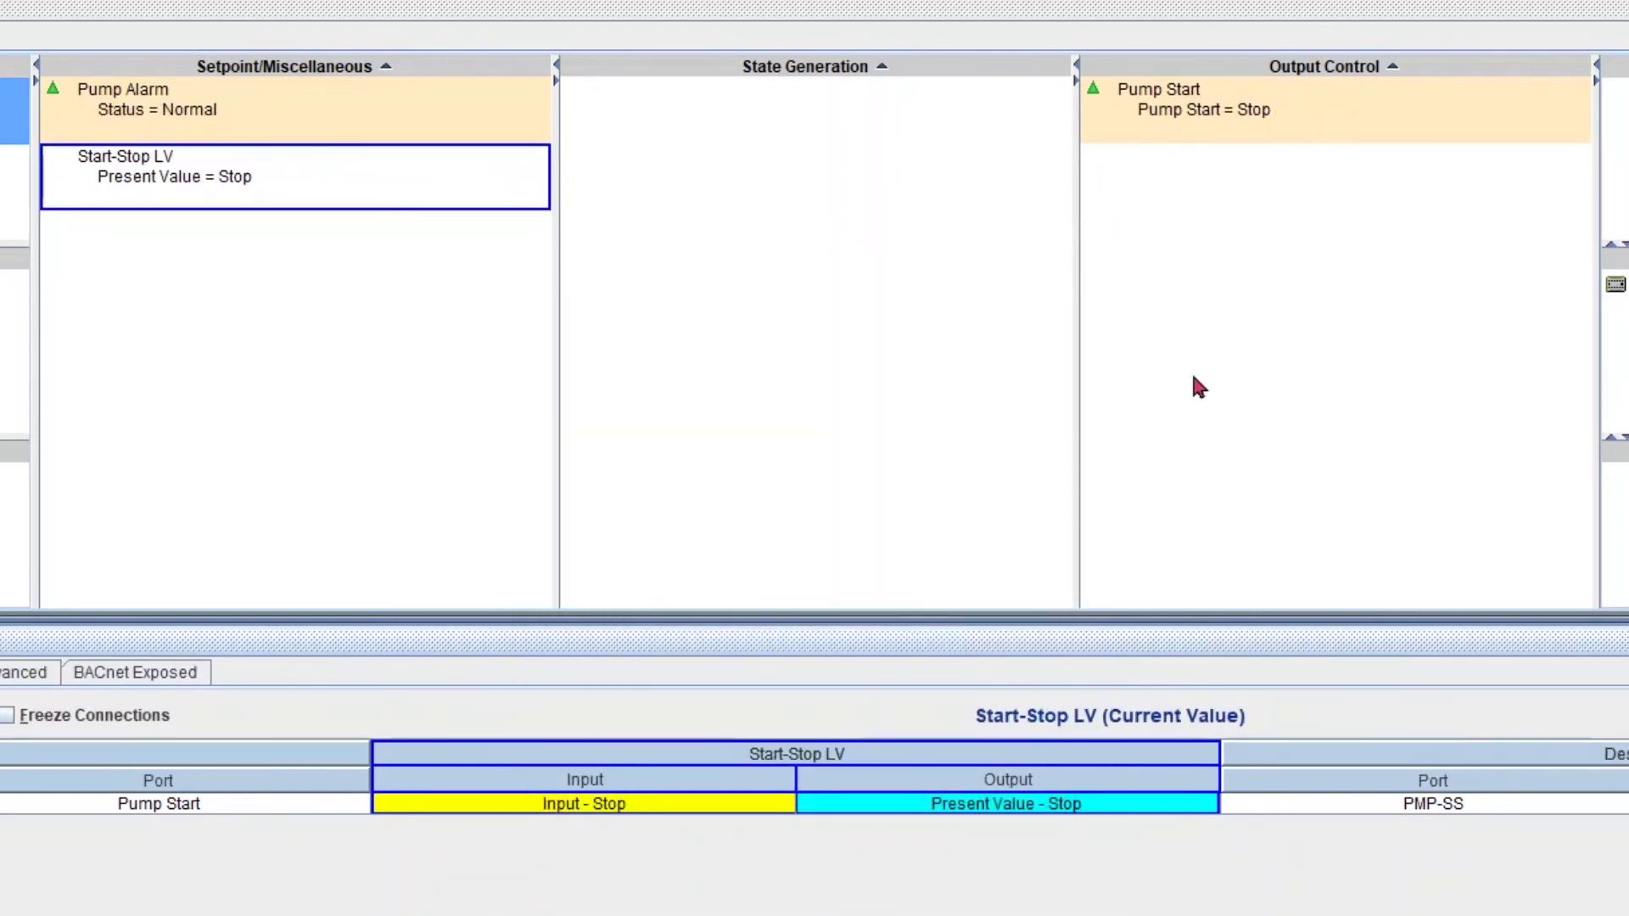
Inspect the live logic of the Pump Start activity with the system disabled, then return to the control view
{"action": "right_click", "coordinate": [1198, 124]}
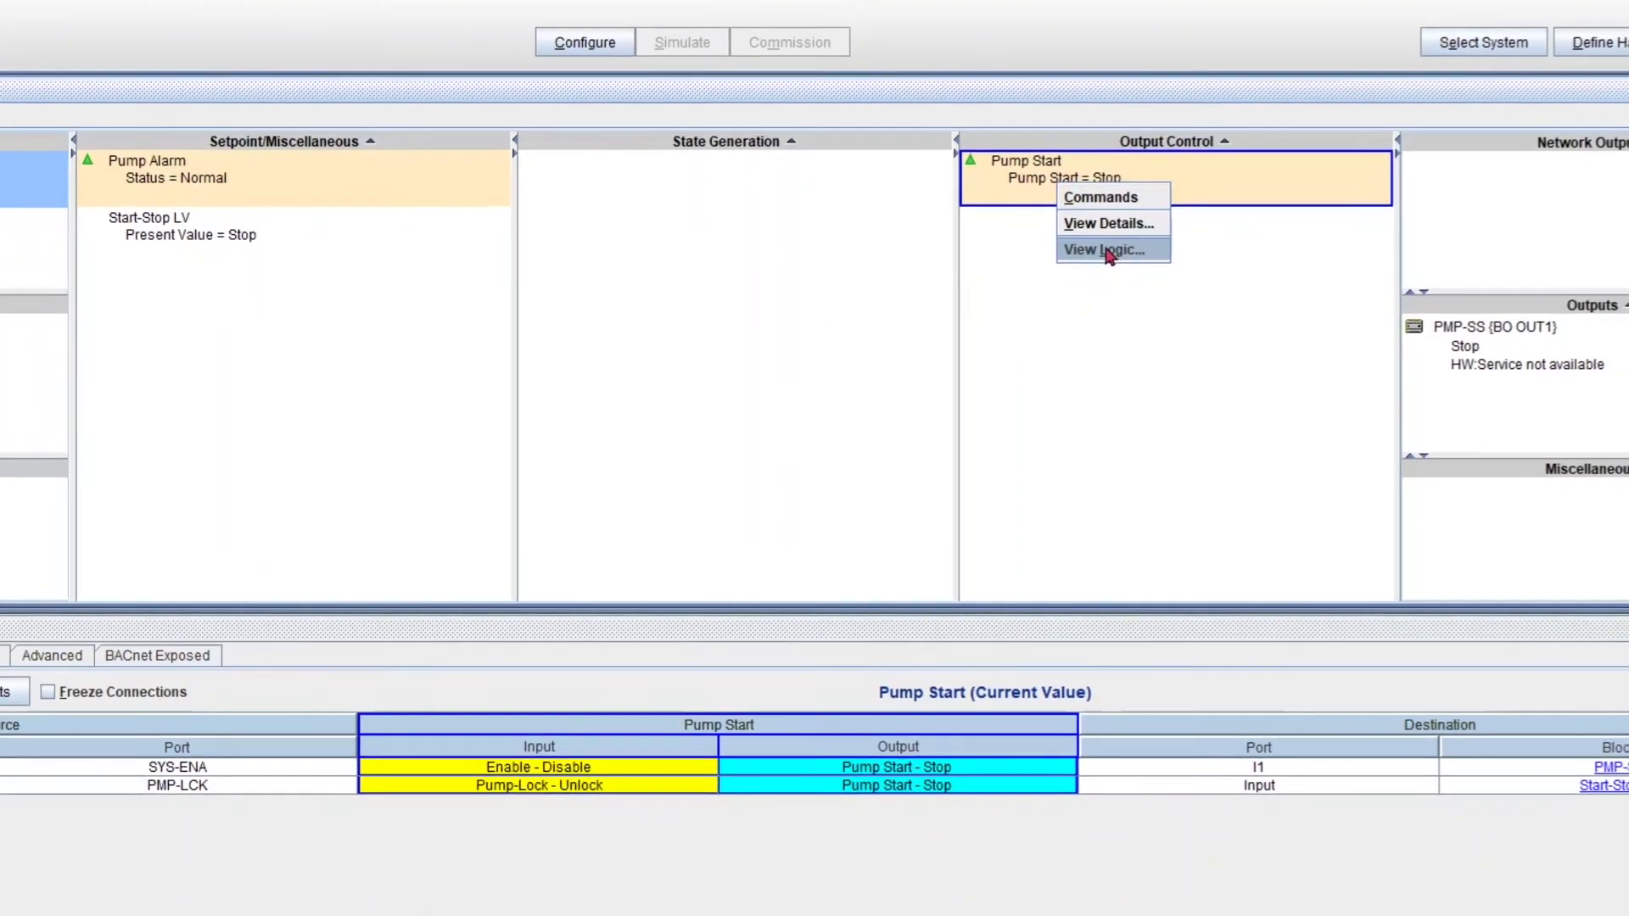
{"action": "left_click", "coordinate": [1146, 228]}
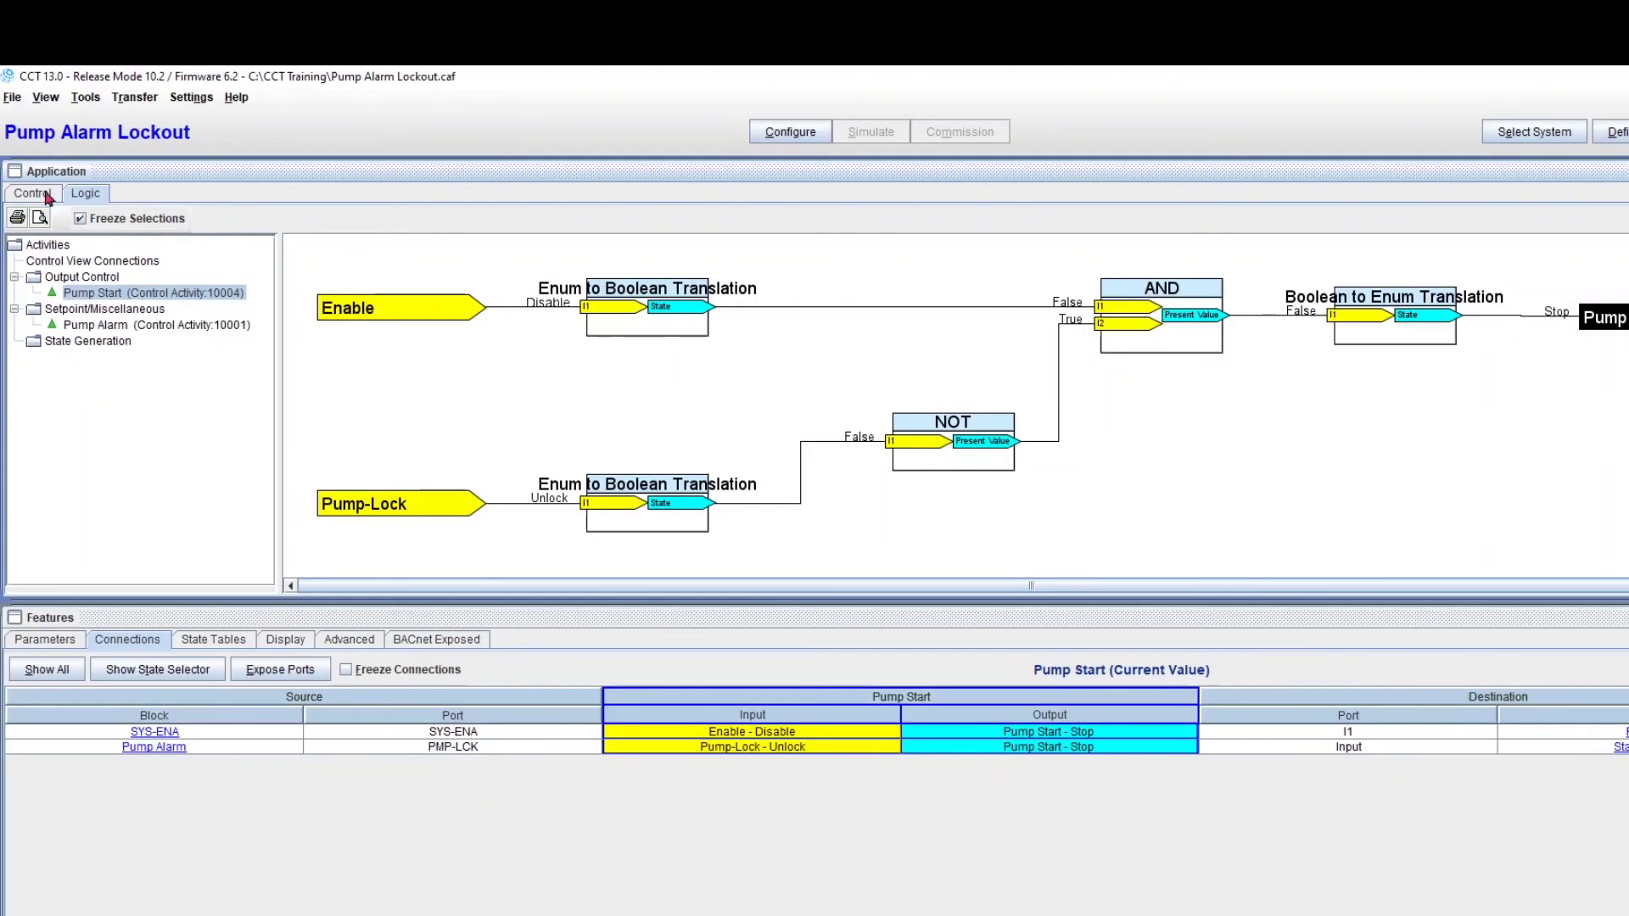
{"action": "left_click", "coordinate": [31, 195]}
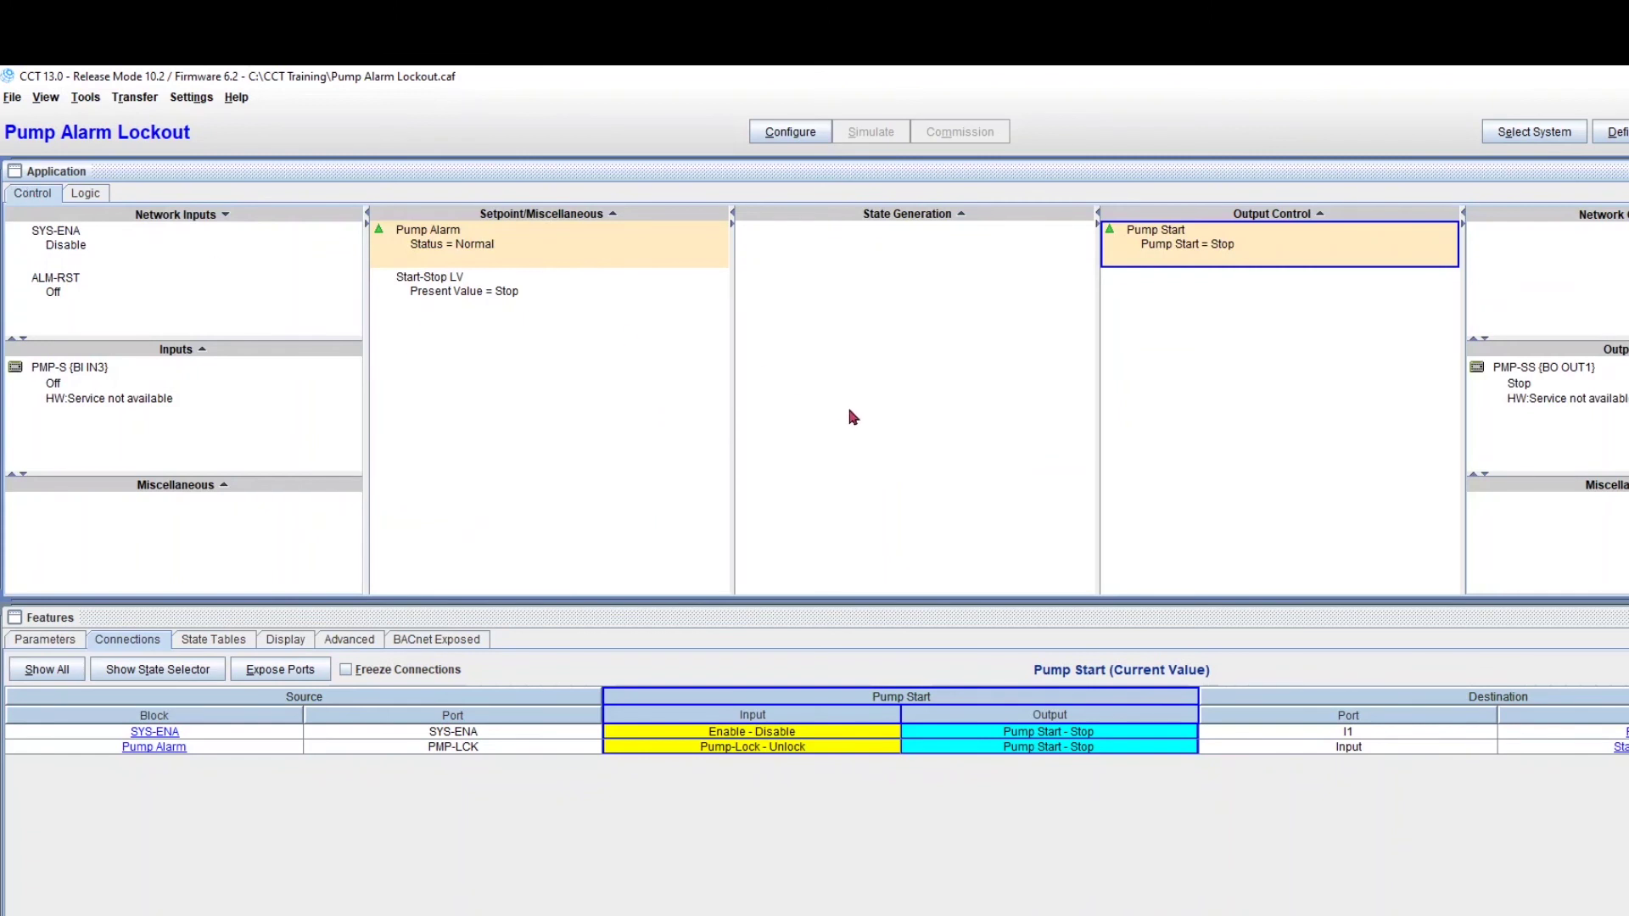
Send a Test command to the SYS-ENA network input with the value Enable
{"action": "right_click", "coordinate": [136, 255]}
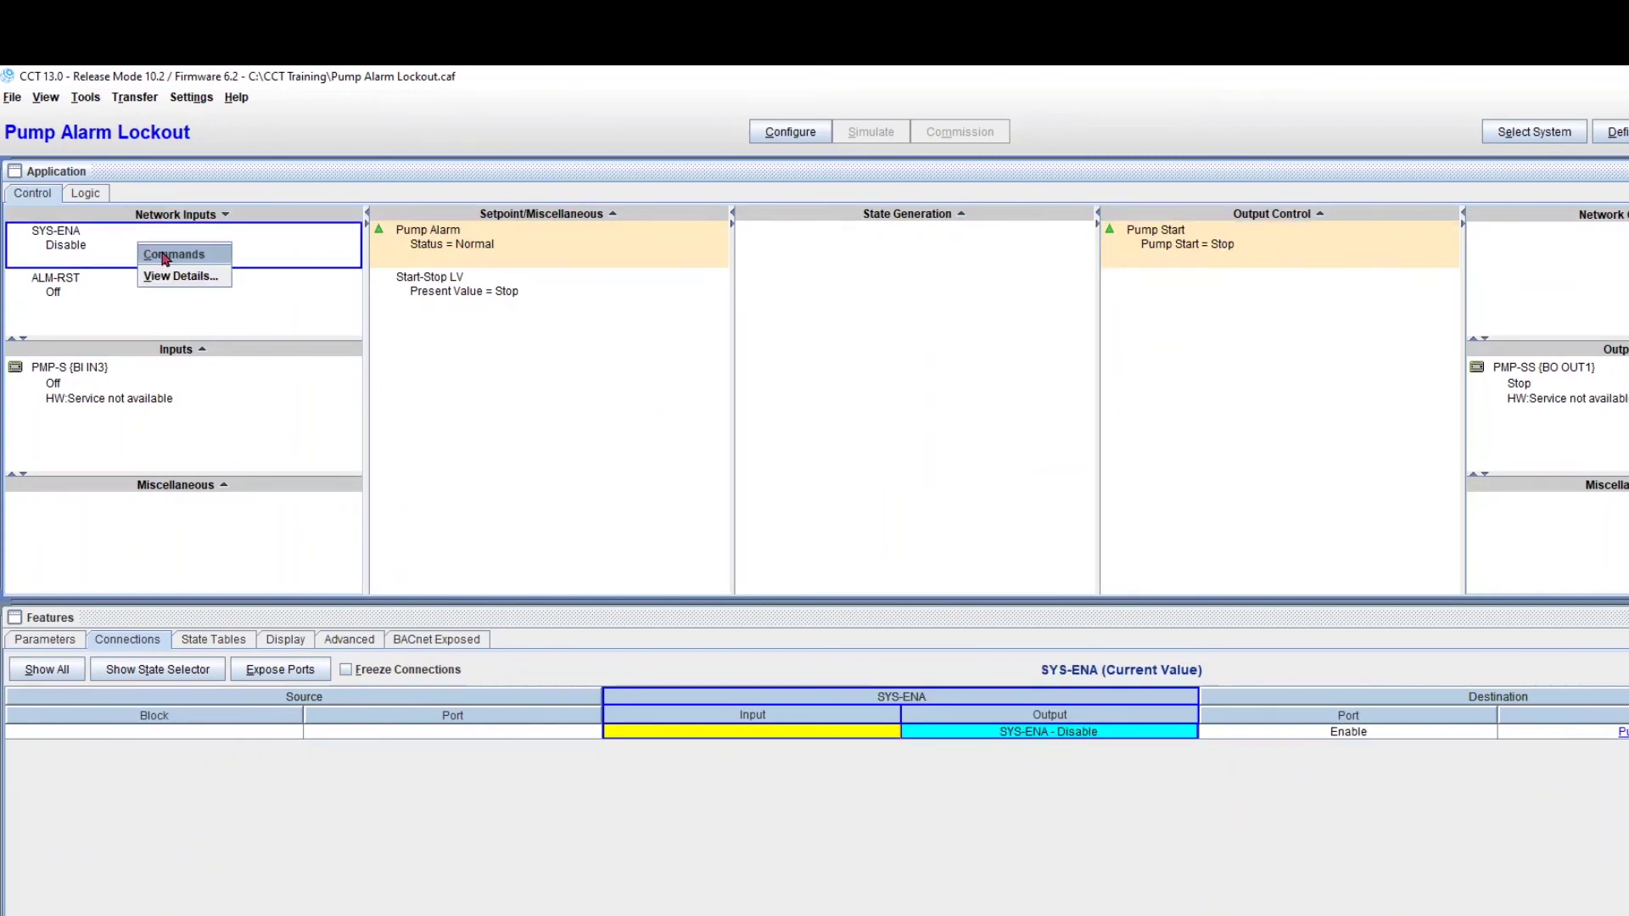
{"action": "left_click", "coordinate": [169, 247]}
{"action": "left_click", "coordinate": [158, 206]}
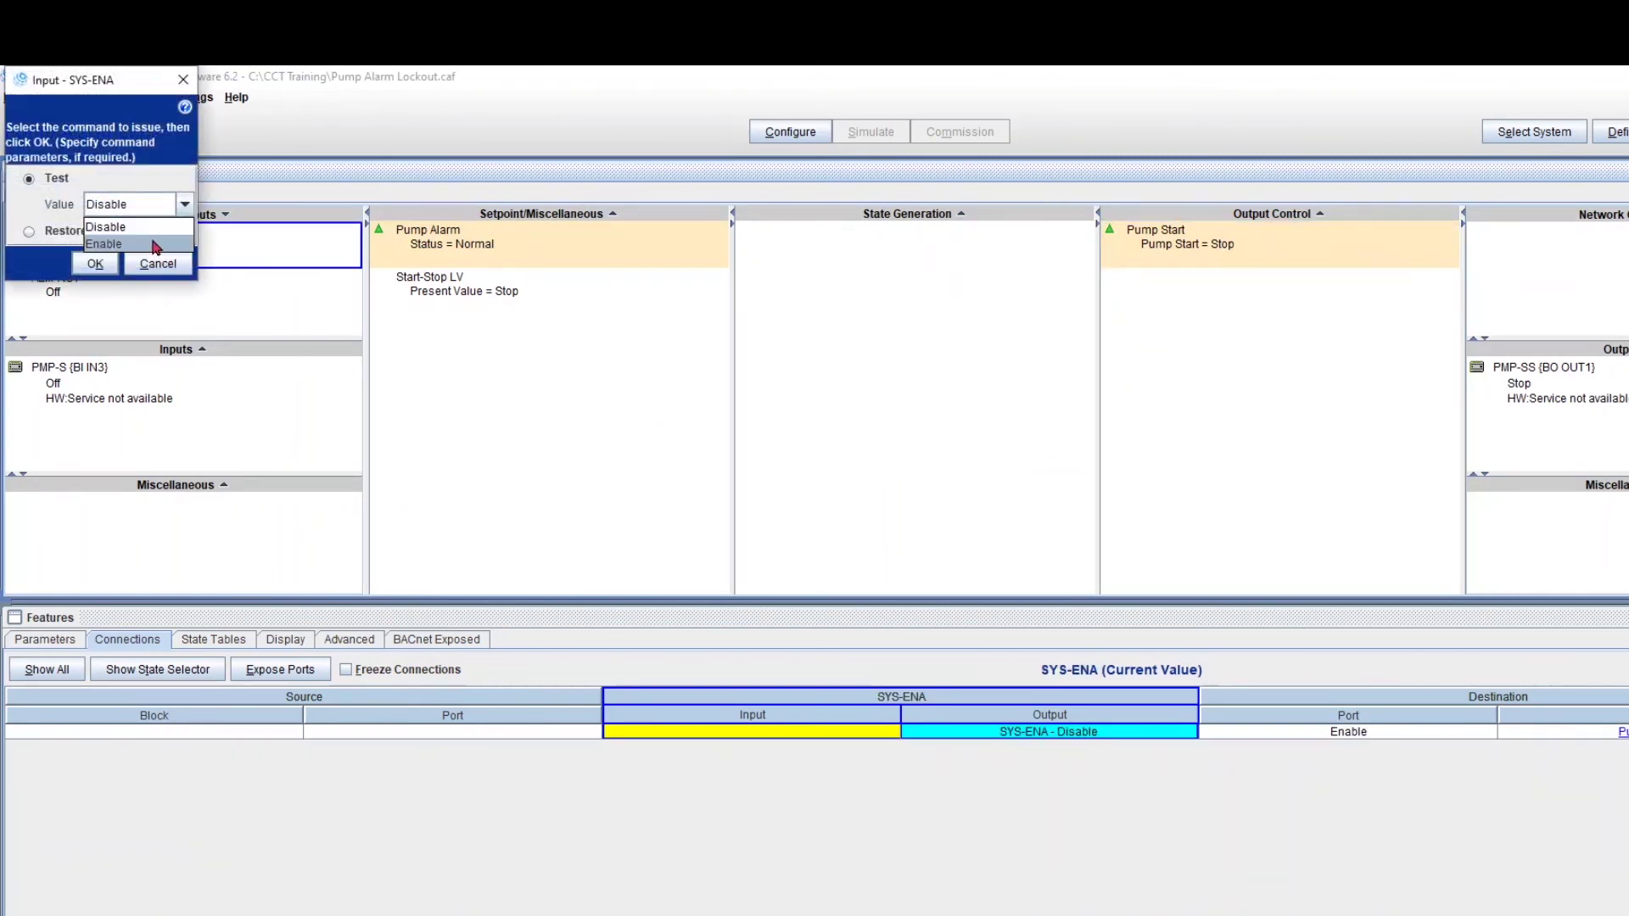
{"action": "left_click", "coordinate": [144, 243]}
{"action": "left_click", "coordinate": [95, 264]}
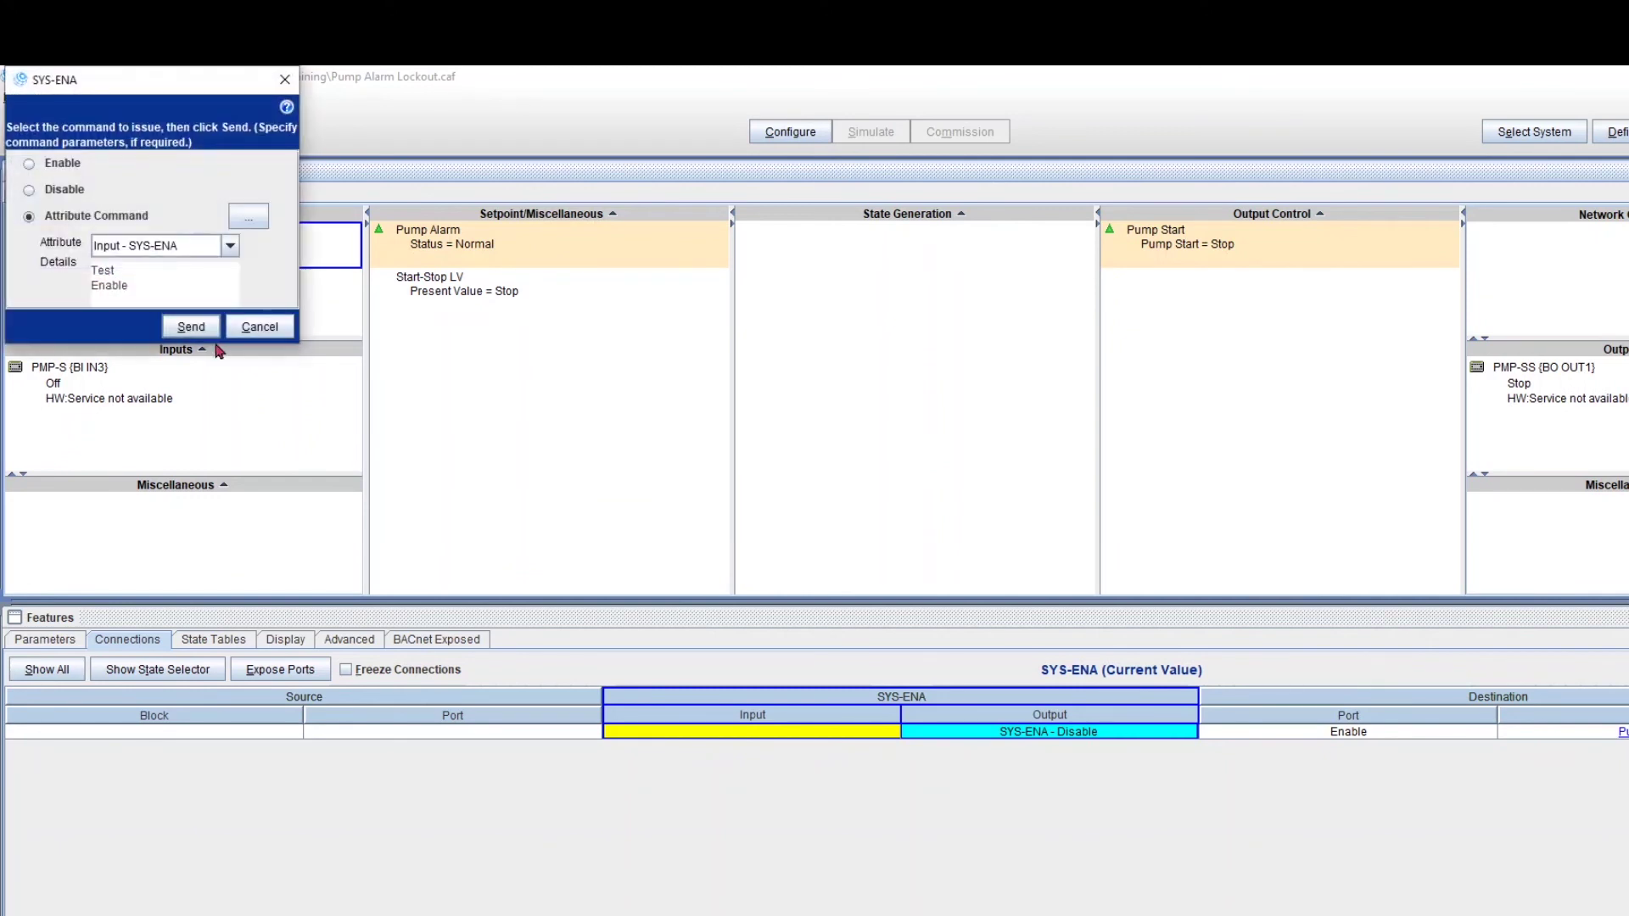
{"action": "left_click", "coordinate": [197, 325]}
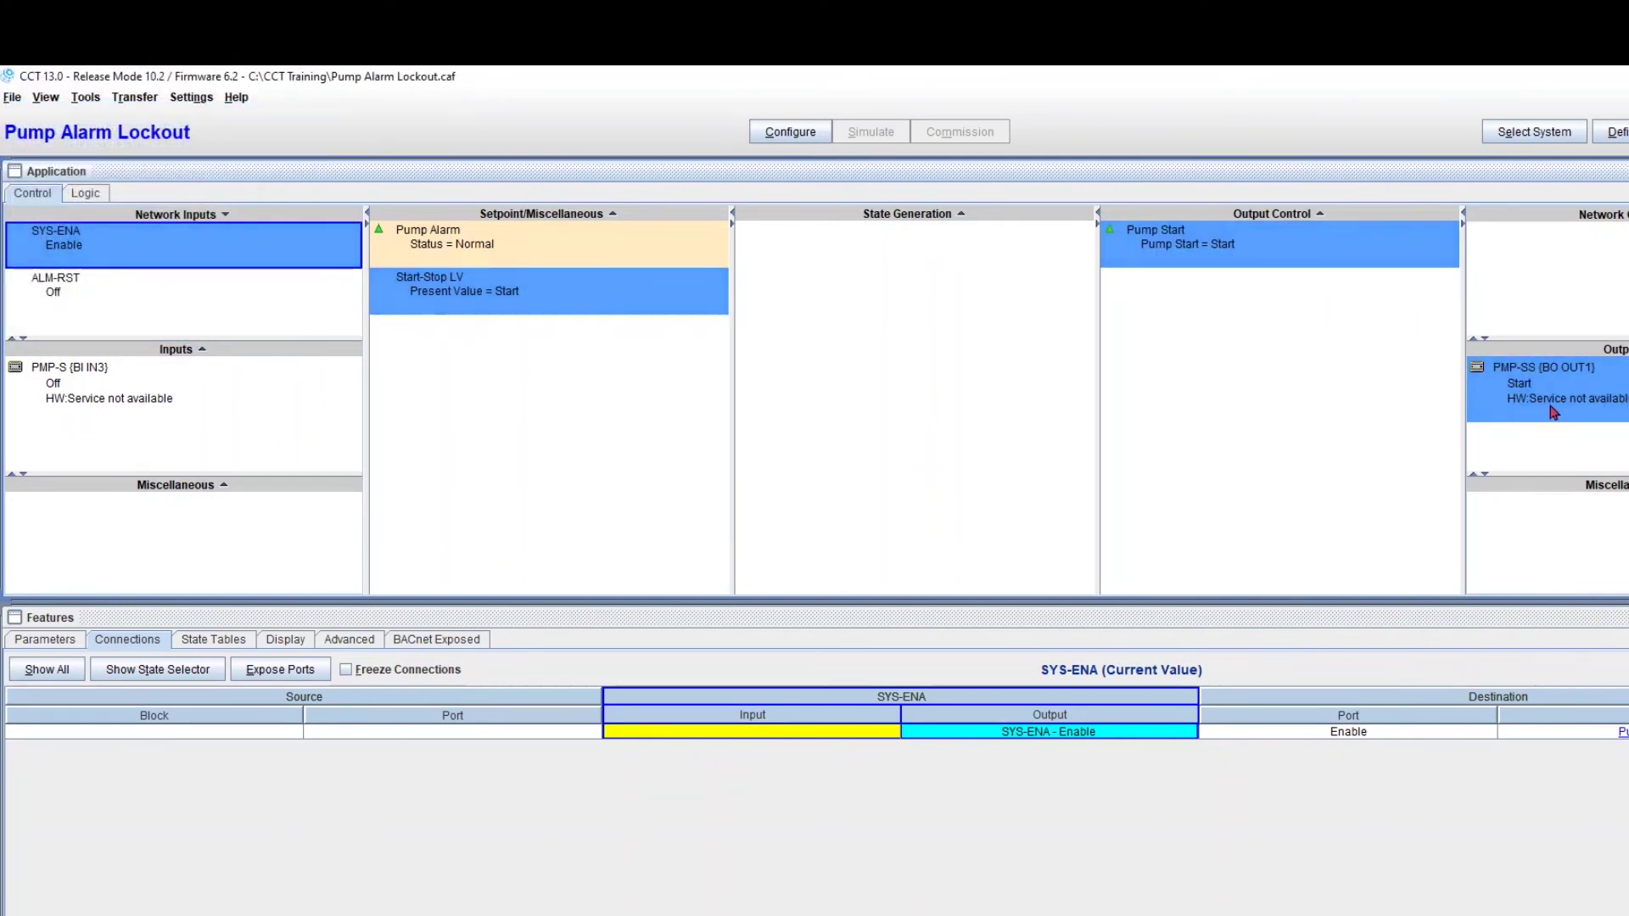
Watch the countdown timer and latch in the Pump Alarm activity's live logic, then go back to the control view
{"action": "mouse_move", "coordinate": [1553, 412]}
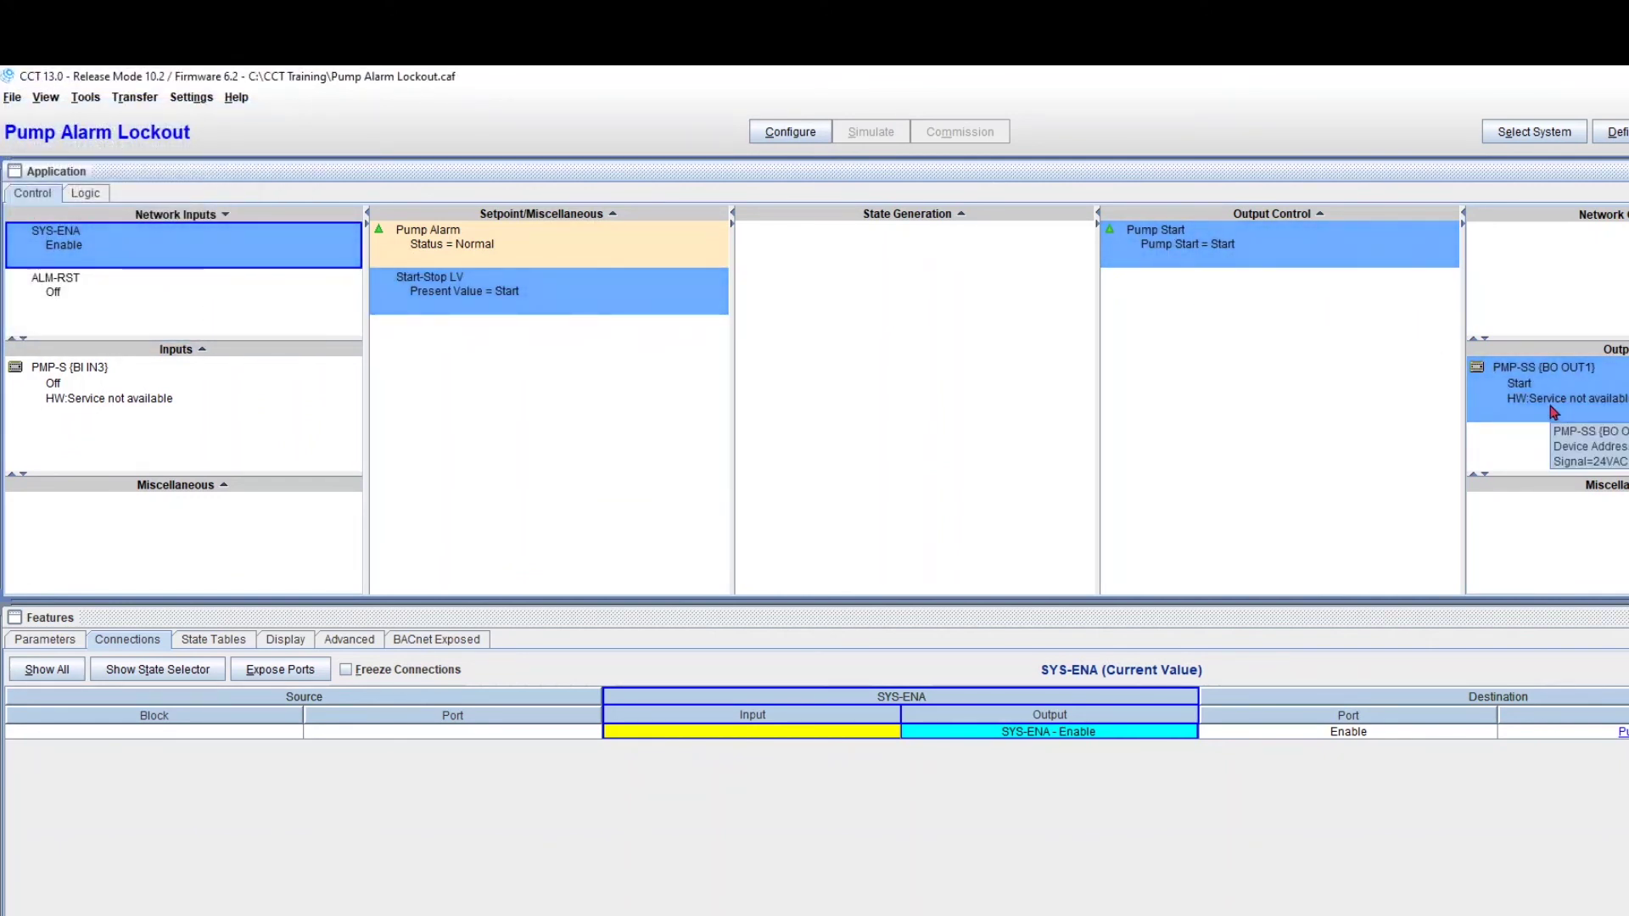
{"action": "right_click", "coordinate": [582, 264]}
{"action": "left_click", "coordinate": [628, 323]}
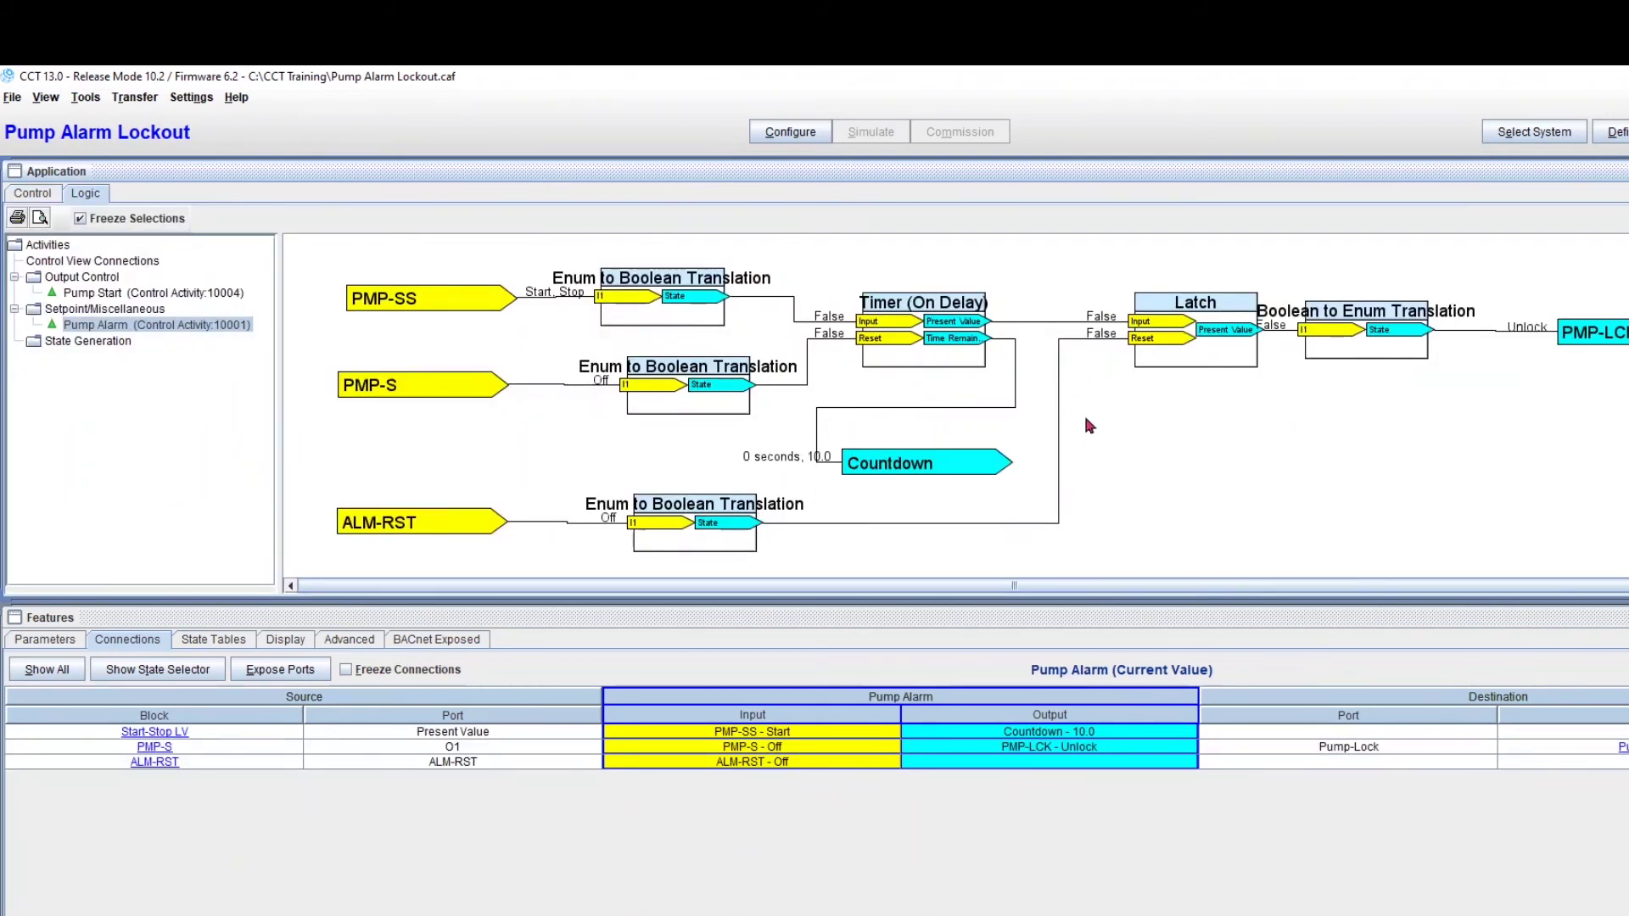
{"action": "left_click", "coordinate": [35, 195]}
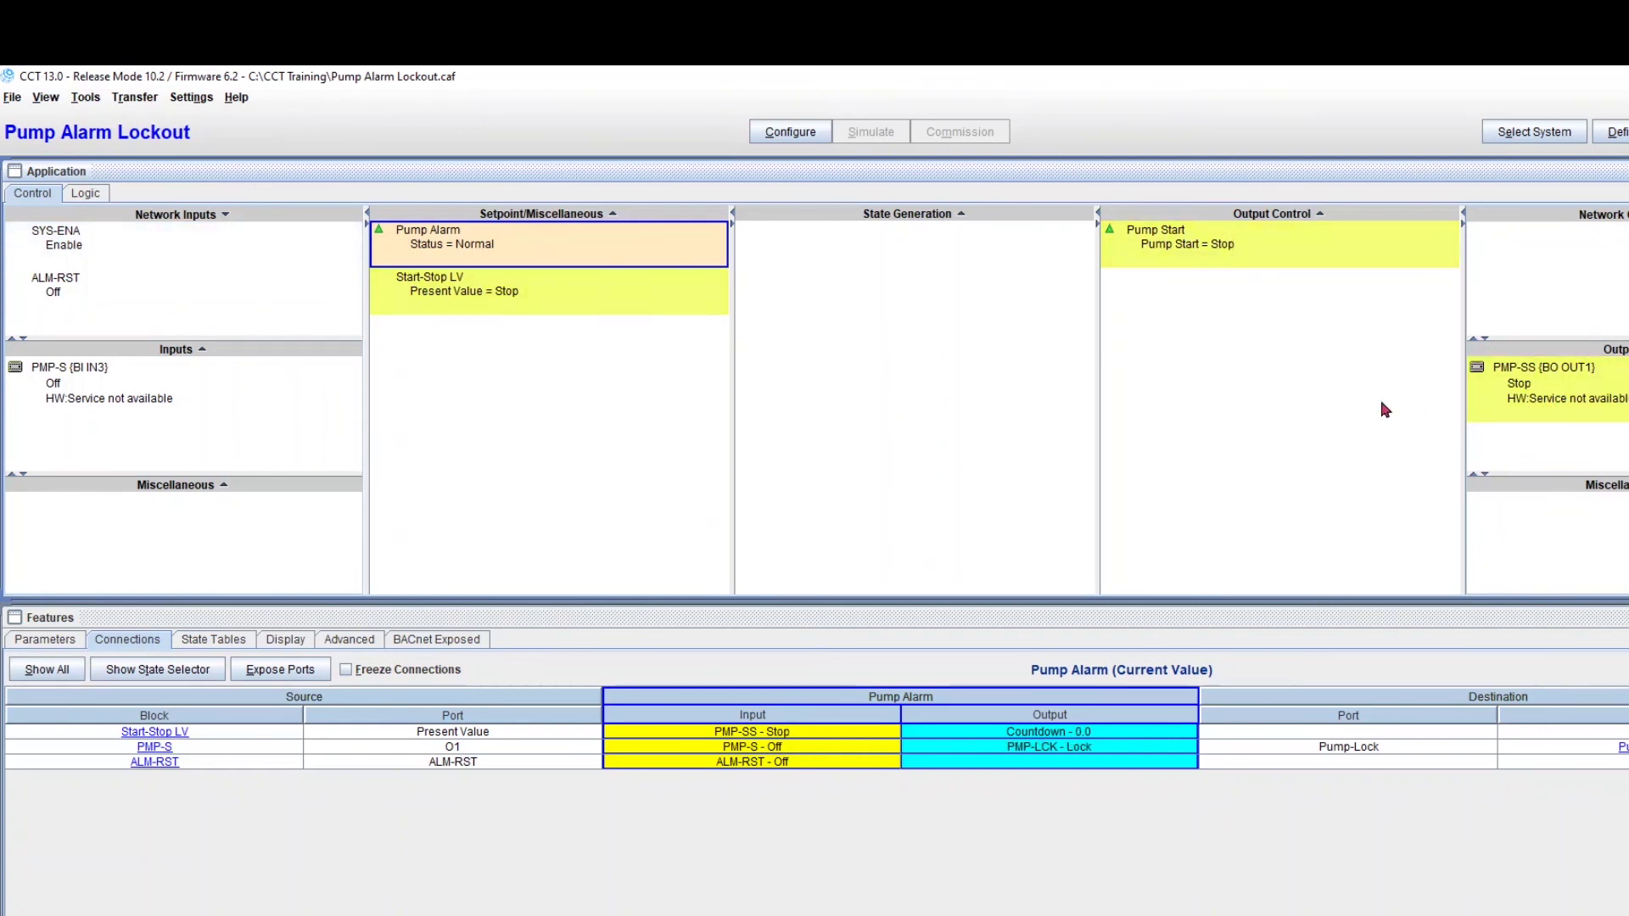
Examine how the Pump-Lock input affects the Pump Start activity's live logic, then return to the control view
{"action": "right_click", "coordinate": [1315, 260]}
{"action": "left_click", "coordinate": [1358, 304]}
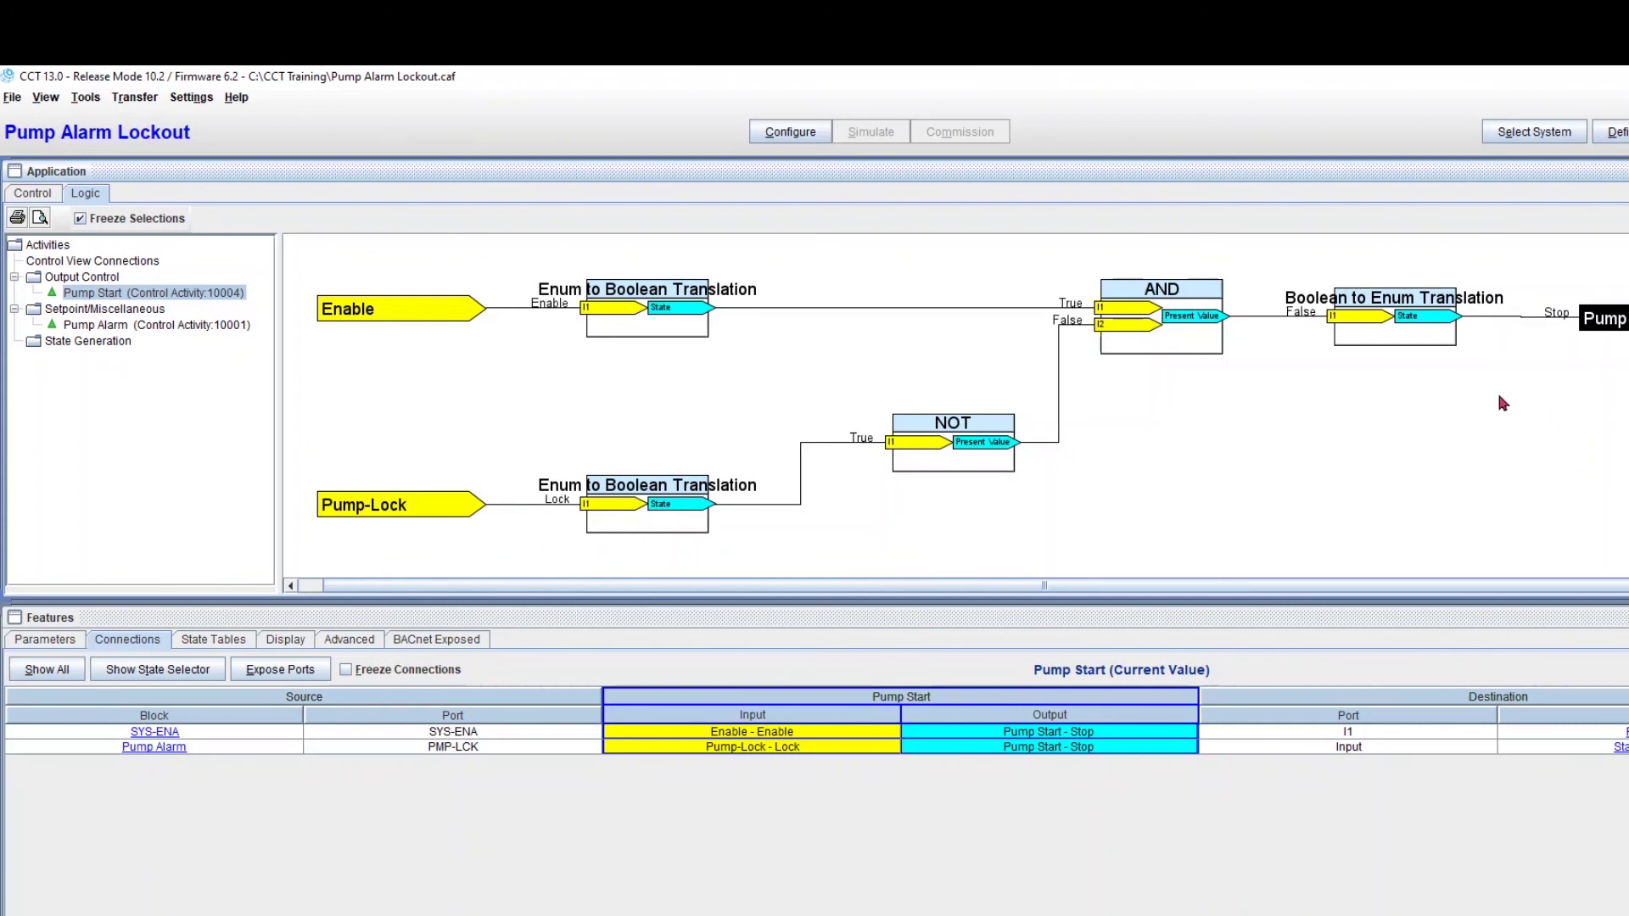
{"action": "left_click", "coordinate": [38, 195]}
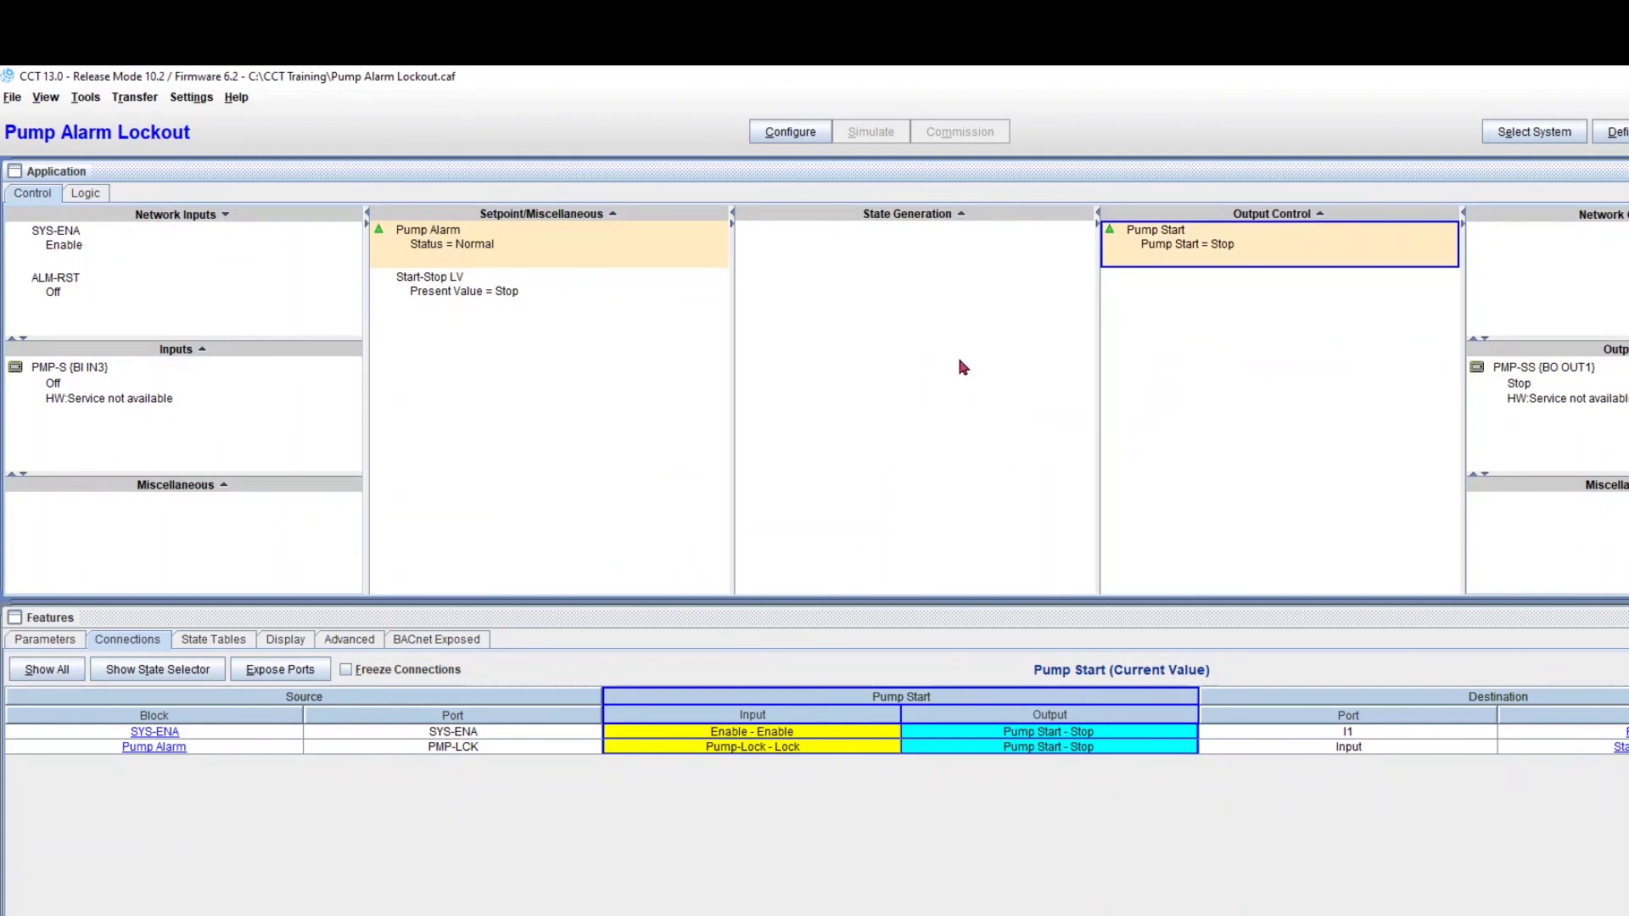
Send a Test command to the ALM-RST network input with the value Reset
{"action": "right_click", "coordinate": [139, 285]}
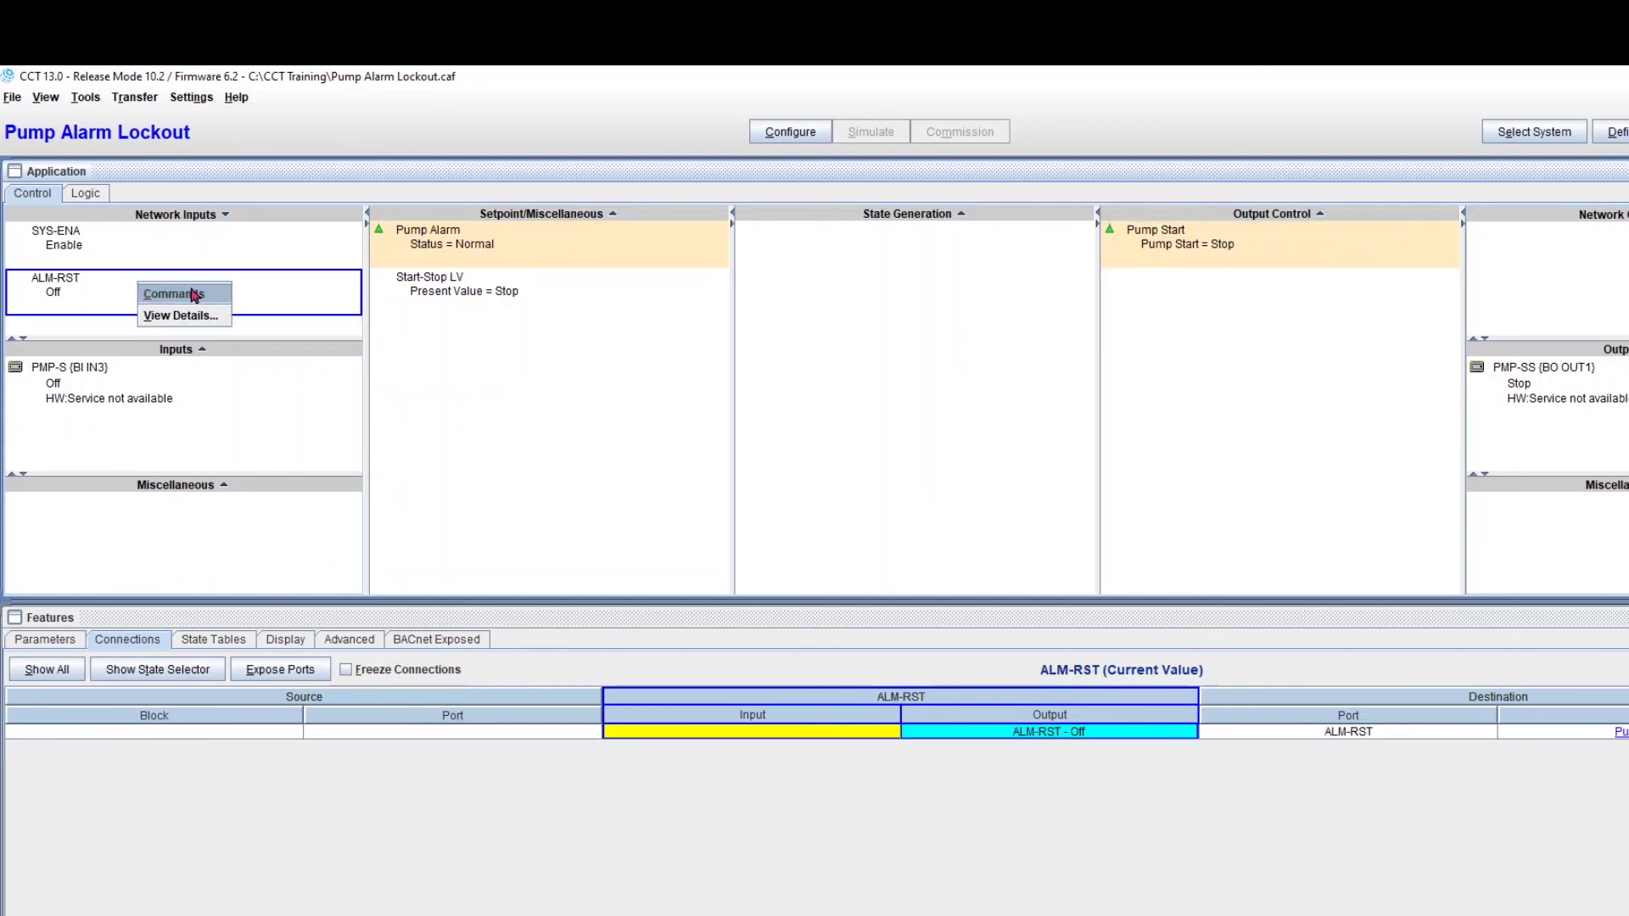
{"action": "left_click", "coordinate": [174, 291]}
{"action": "left_click", "coordinate": [182, 203]}
{"action": "left_click", "coordinate": [128, 233]}
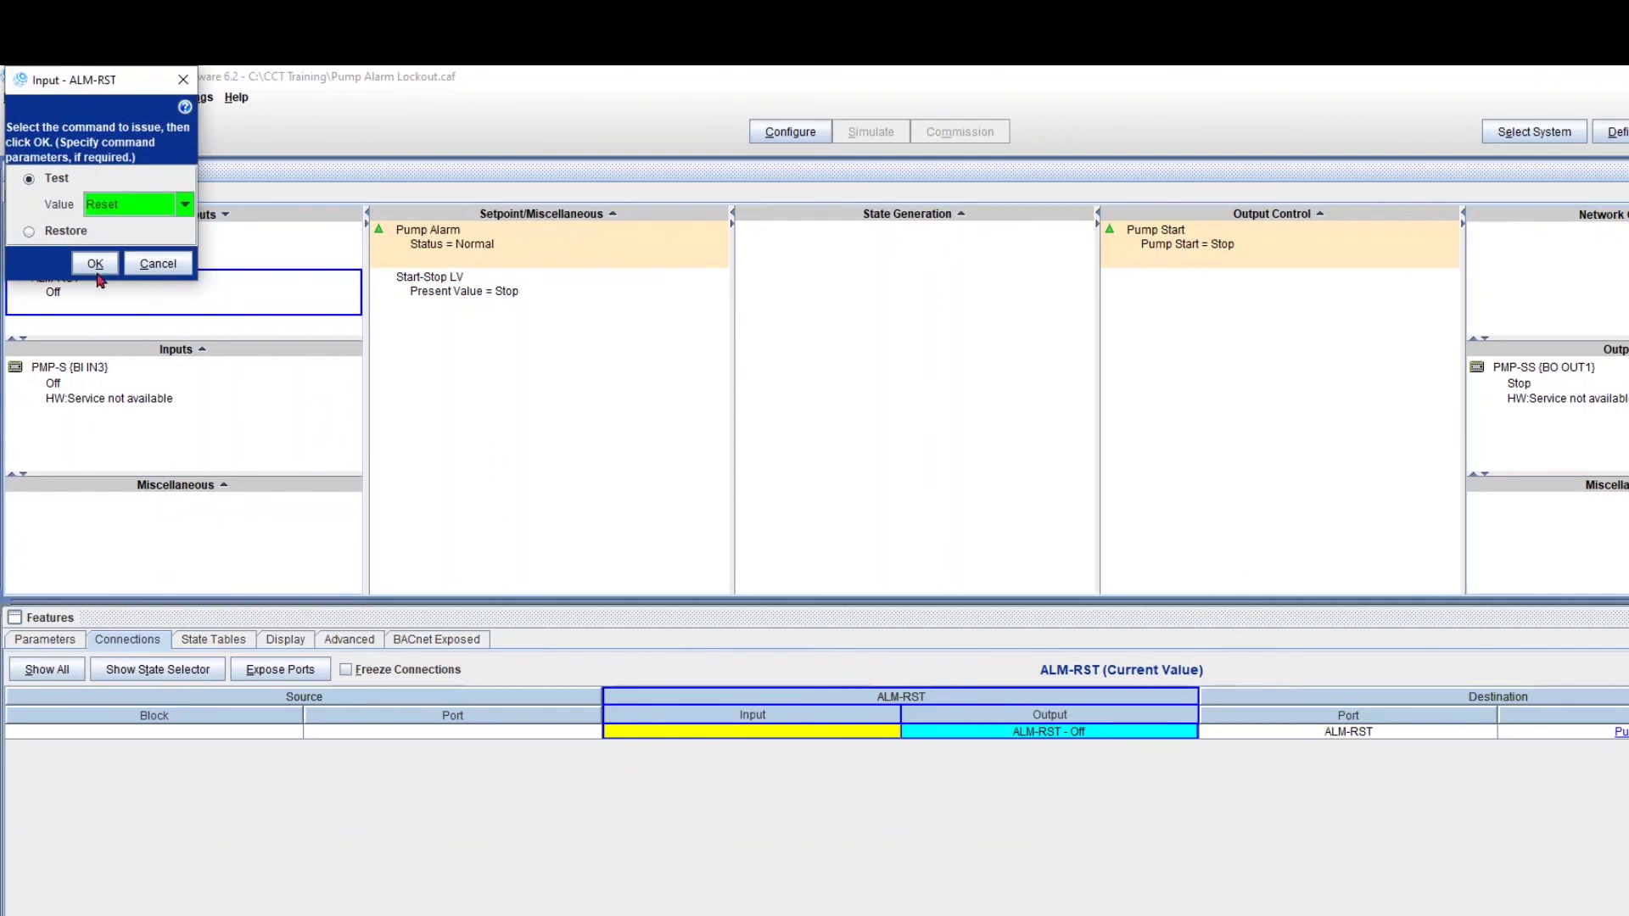
{"action": "left_click", "coordinate": [96, 270]}
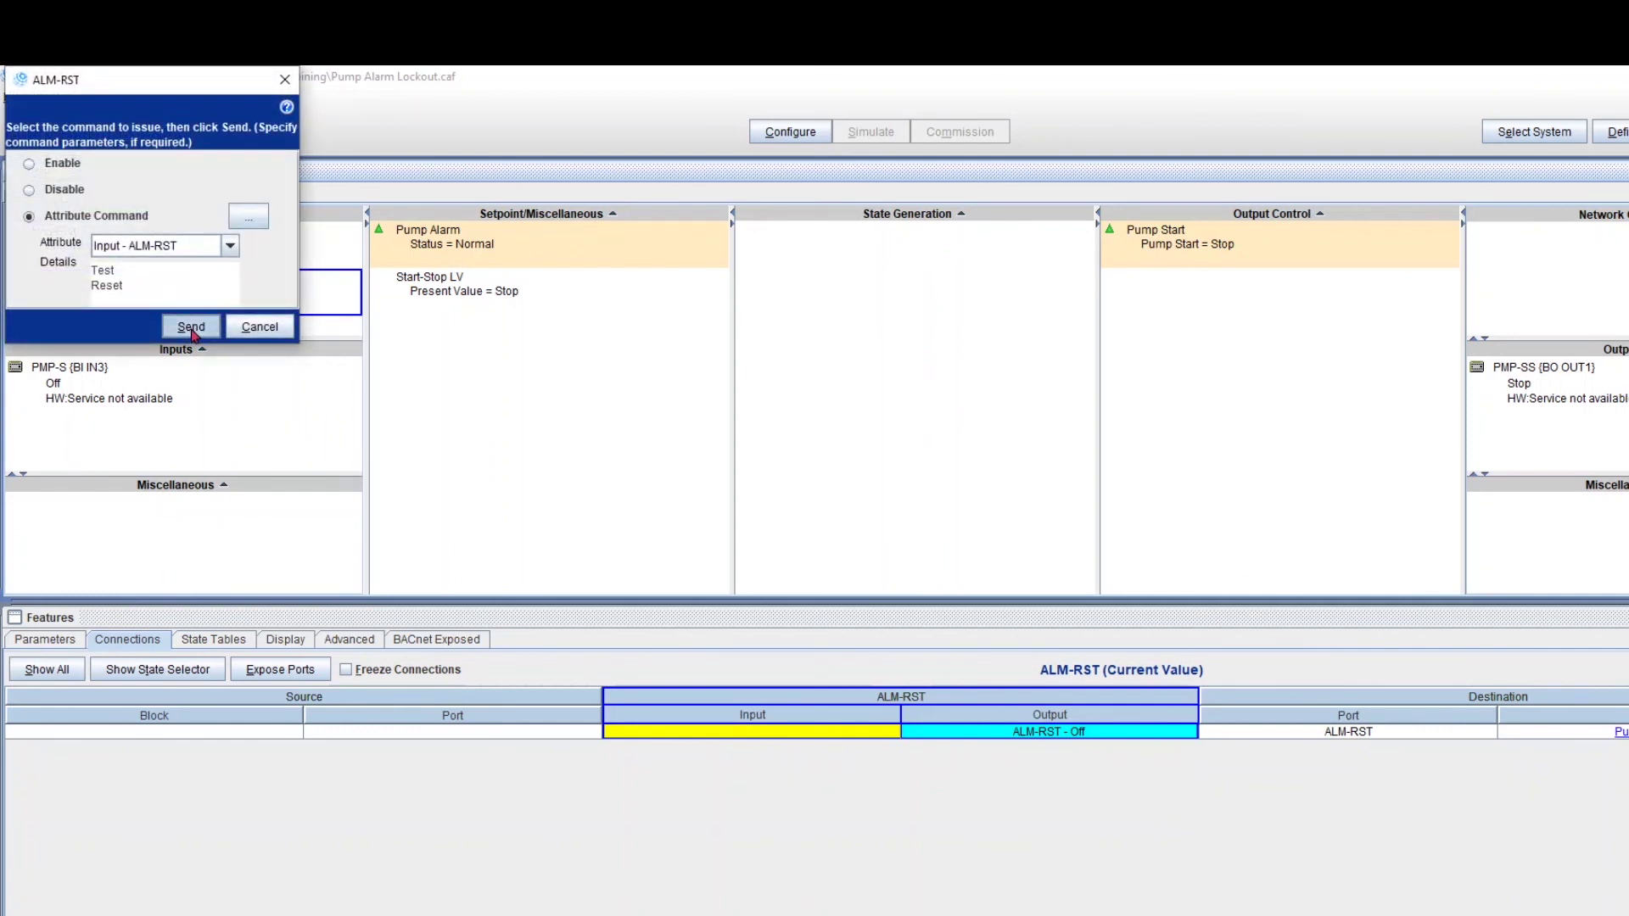
{"action": "left_click", "coordinate": [192, 328]}
Command the ALM-RST network input back to Off with a Test command
{"action": "right_click", "coordinate": [116, 292]}
{"action": "left_click", "coordinate": [136, 296]}
{"action": "left_click", "coordinate": [107, 268]}
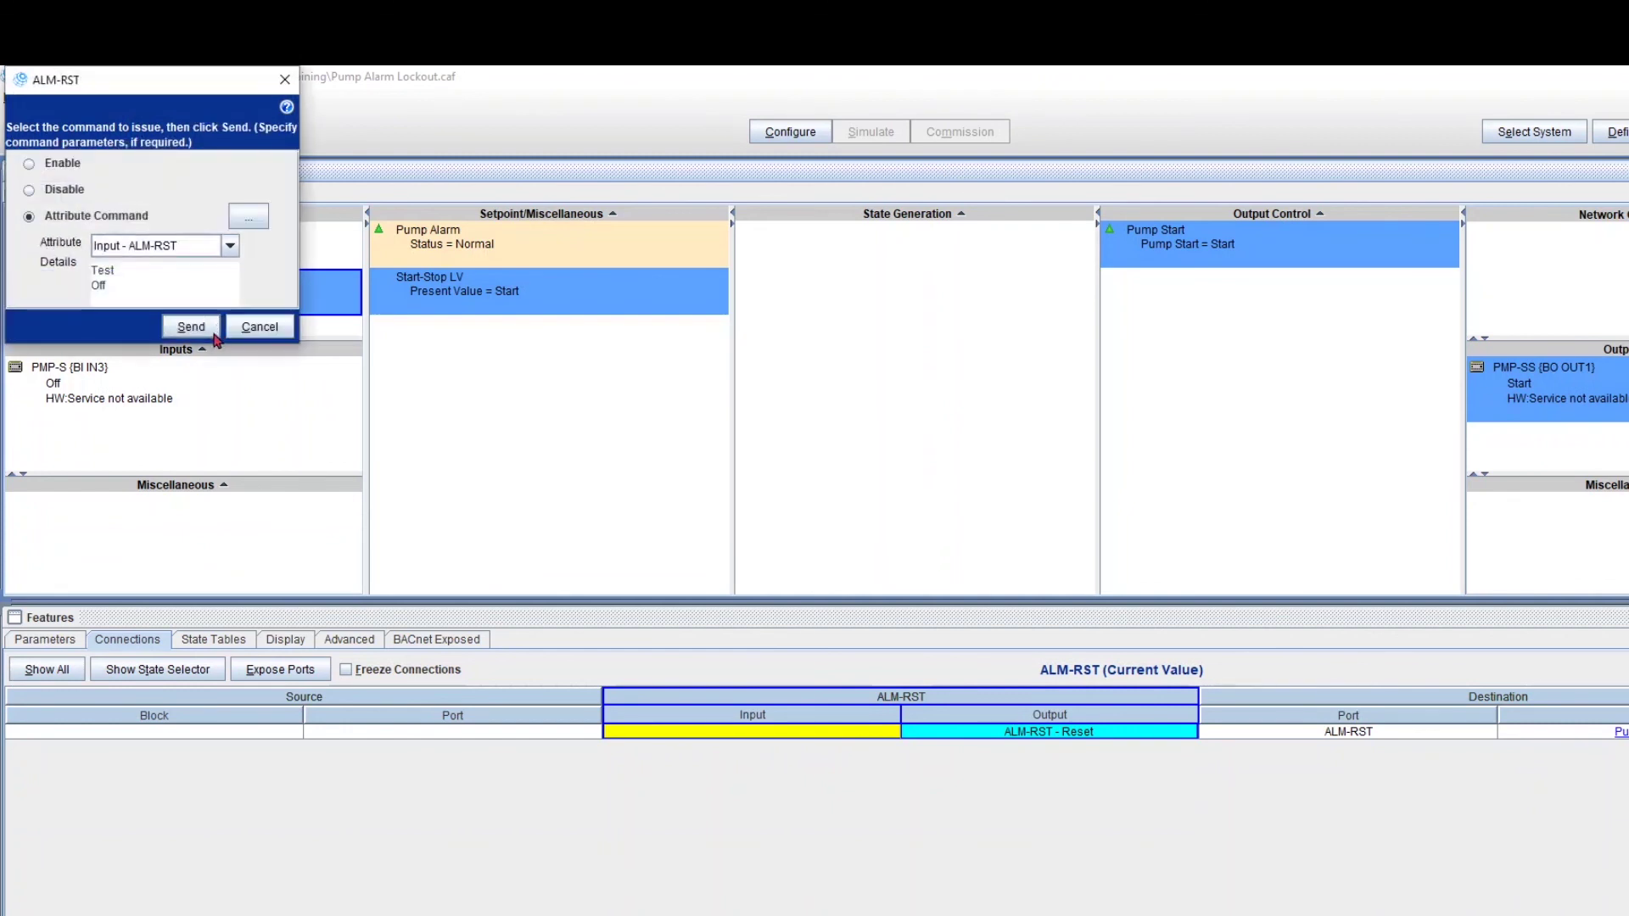
{"action": "left_click", "coordinate": [191, 328]}
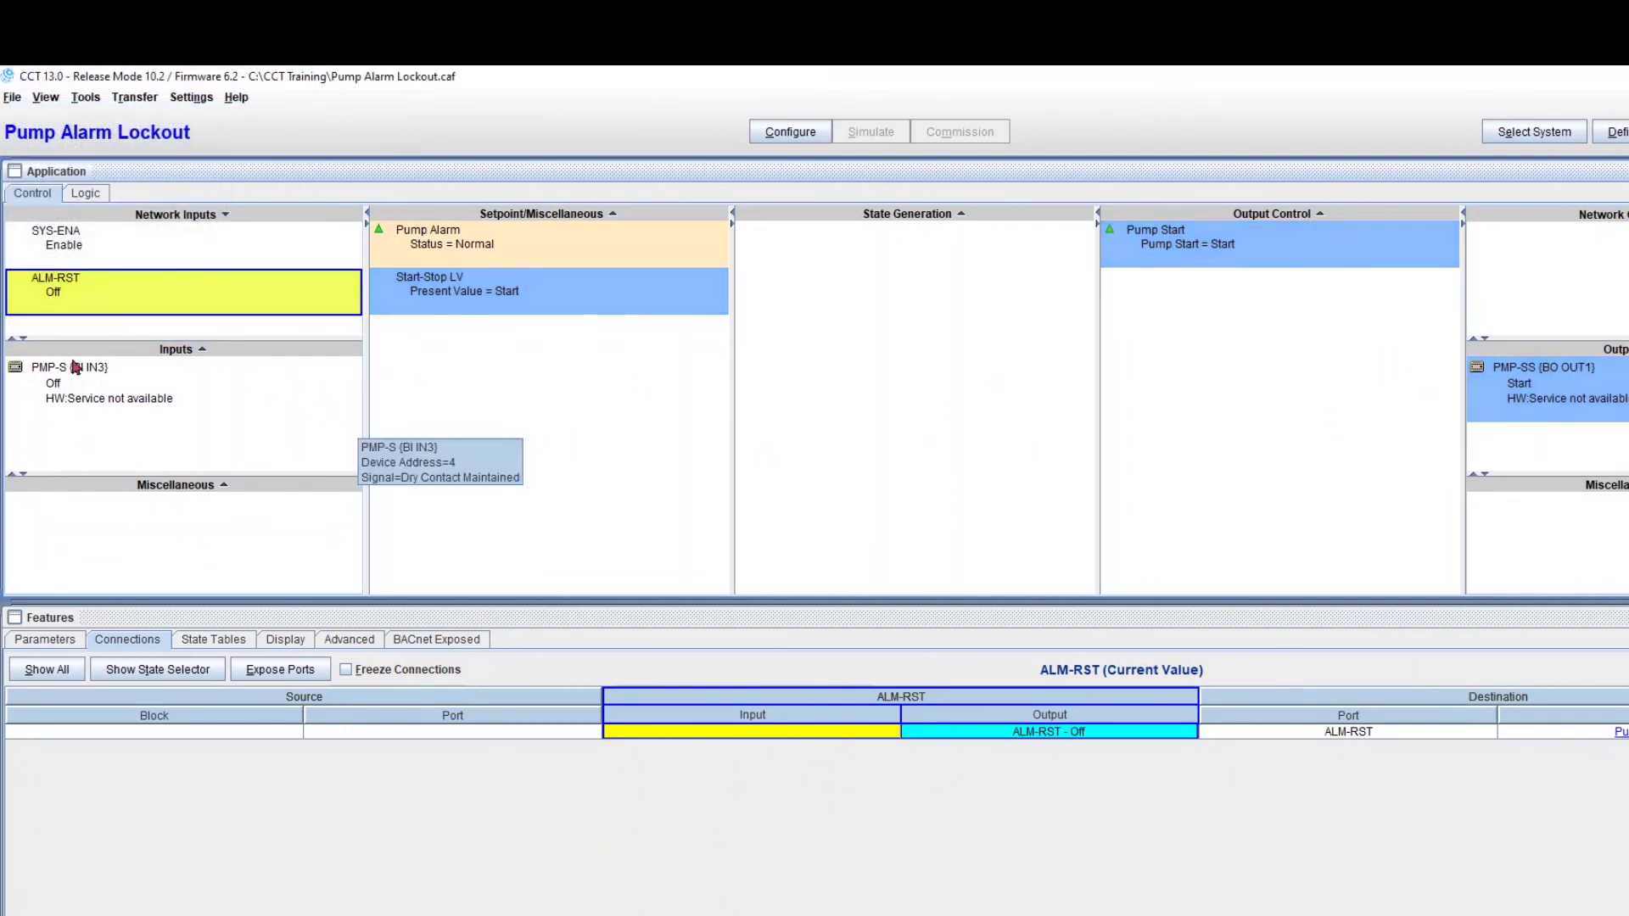
Command the PMP-S binary input's O1 output to On to simulate running pump status
{"action": "left_click", "coordinate": [76, 392]}
{"action": "right_click", "coordinate": [82, 385]}
{"action": "left_click", "coordinate": [100, 387]}
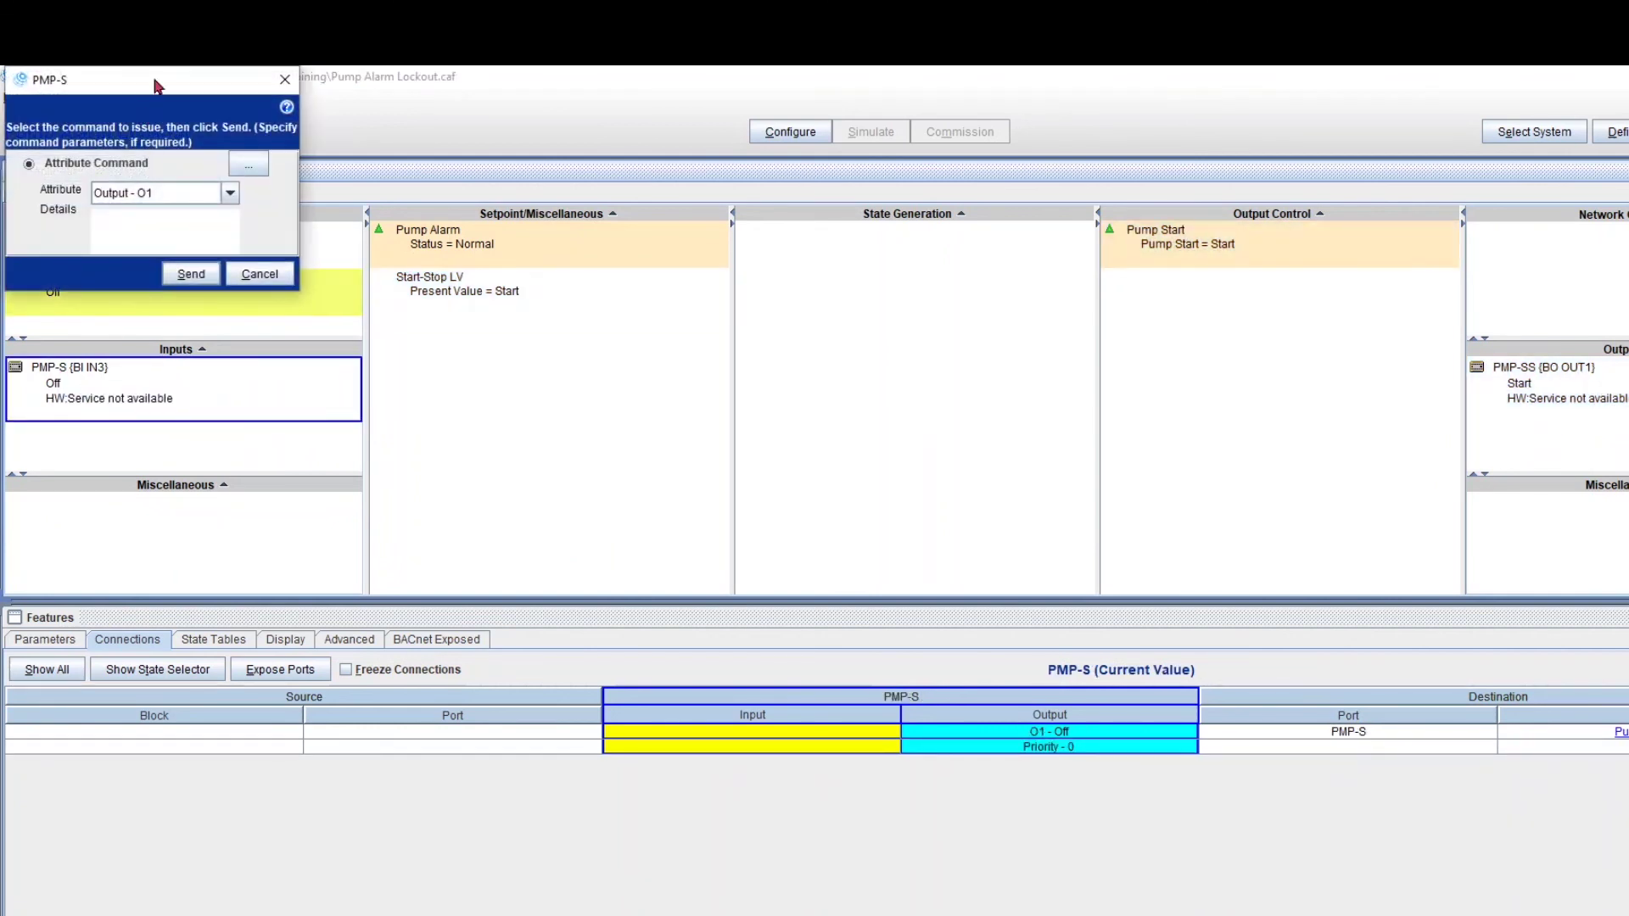
{"action": "left_click", "coordinate": [464, 303]}
{"action": "left_click", "coordinate": [135, 203]}
{"action": "left_click", "coordinate": [127, 225]}
{"action": "left_click", "coordinate": [94, 258]}
{"action": "left_click", "coordinate": [399, 412]}
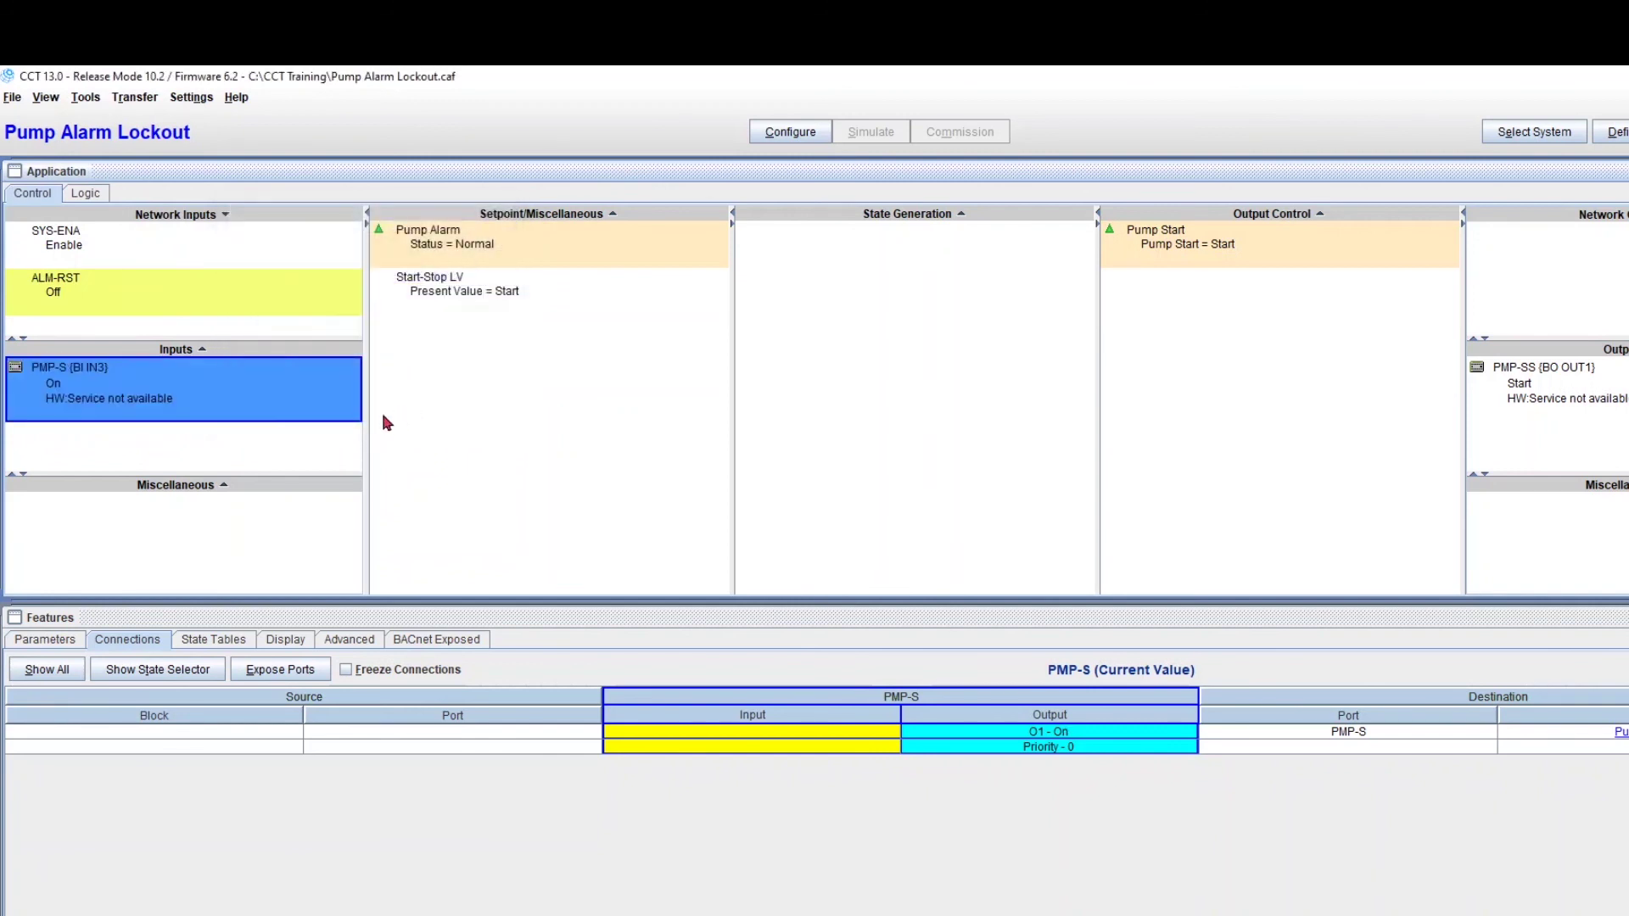
{"action": "left_click", "coordinate": [1610, 404]}
{"action": "left_click", "coordinate": [322, 369]}
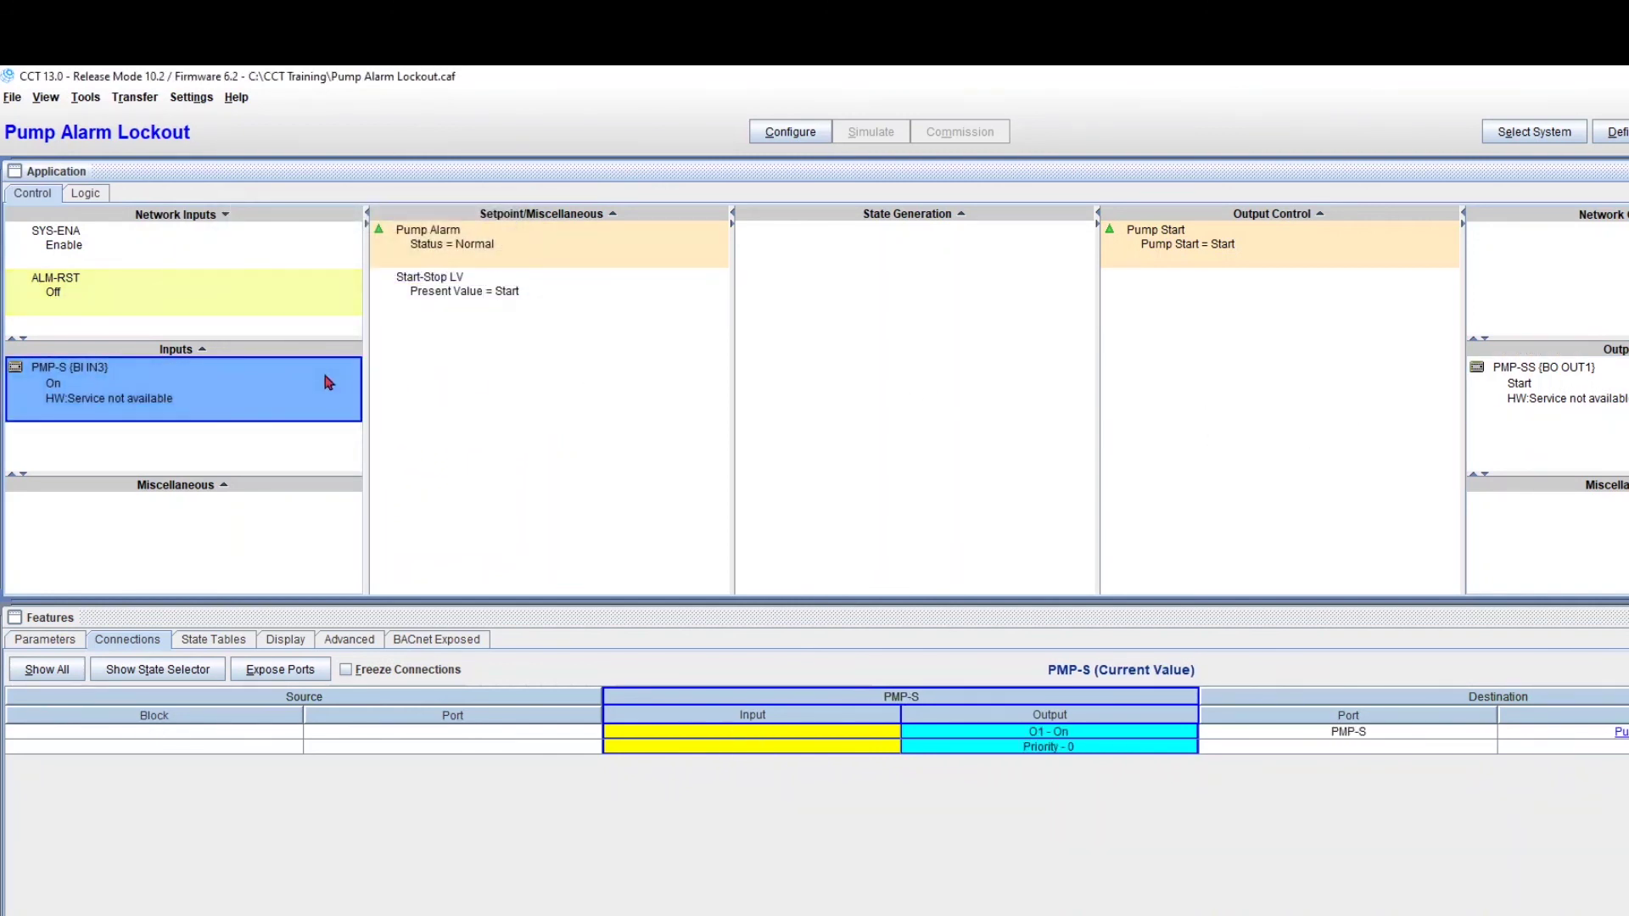